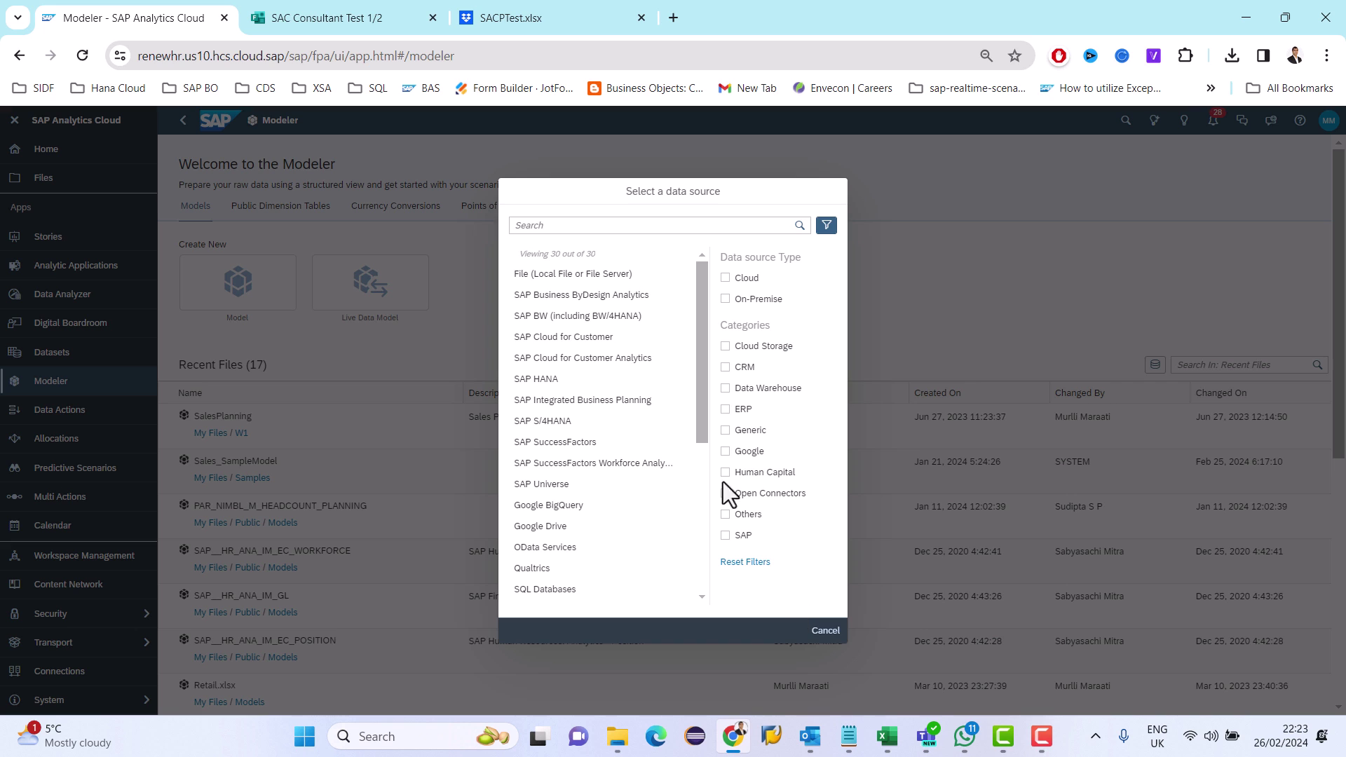
Create a new model from the local file SACPTest.xlsx, keeping the first row as column headers, and import it.
left_click(552, 279)
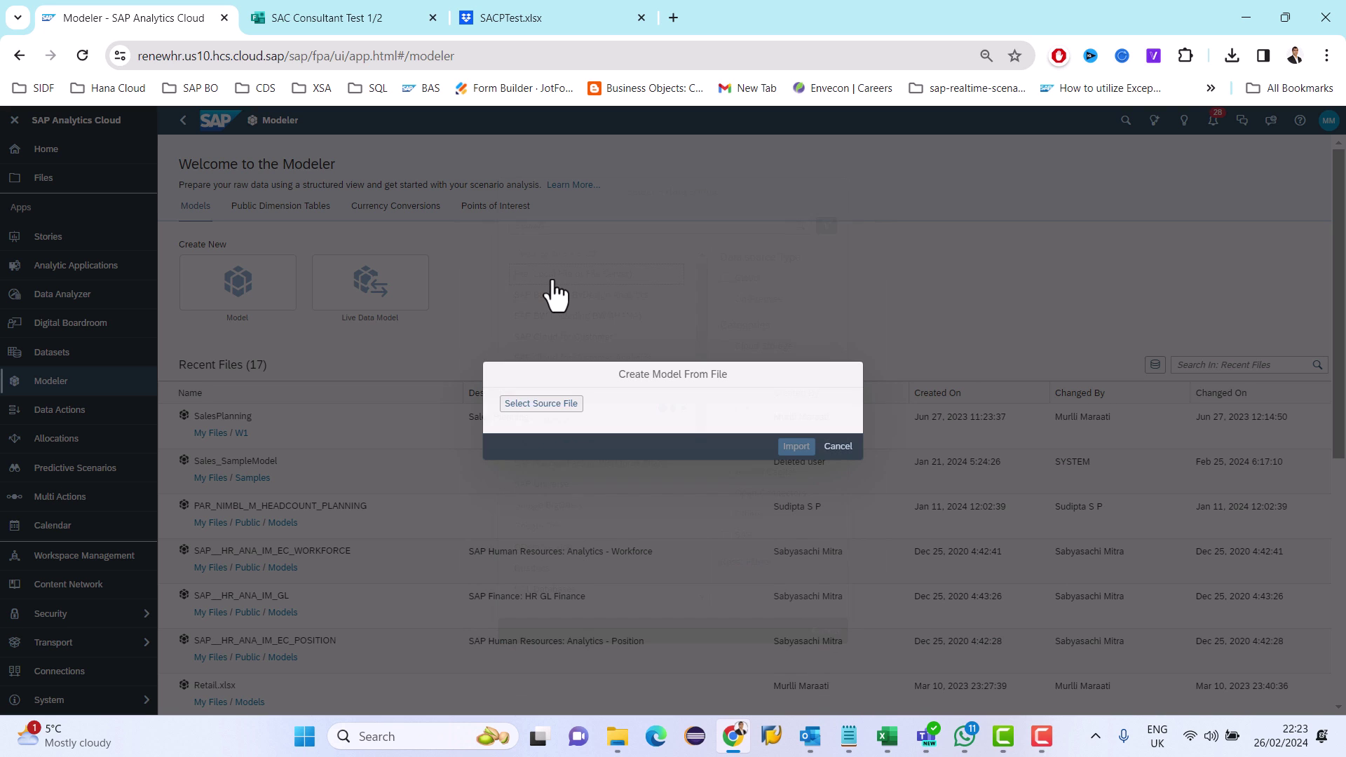
left_click(561, 406)
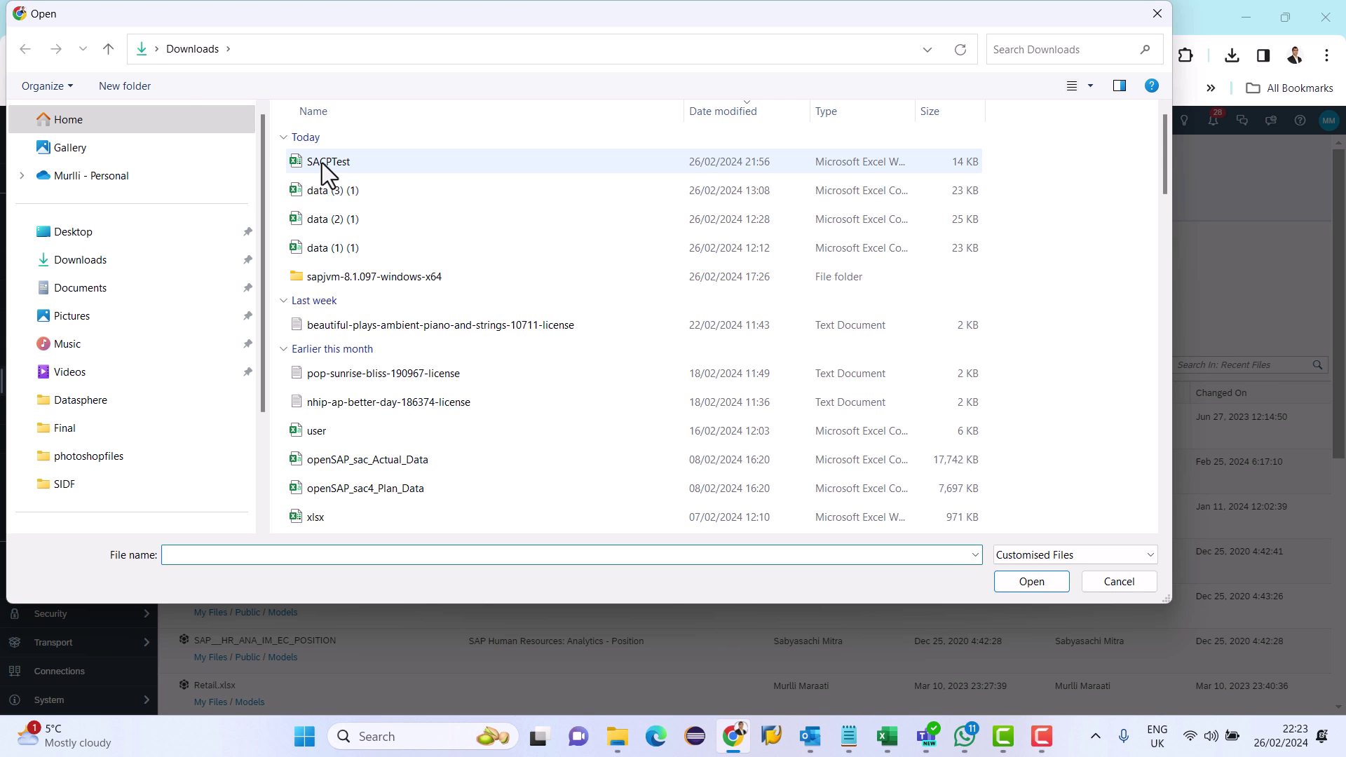
double_click(322, 163)
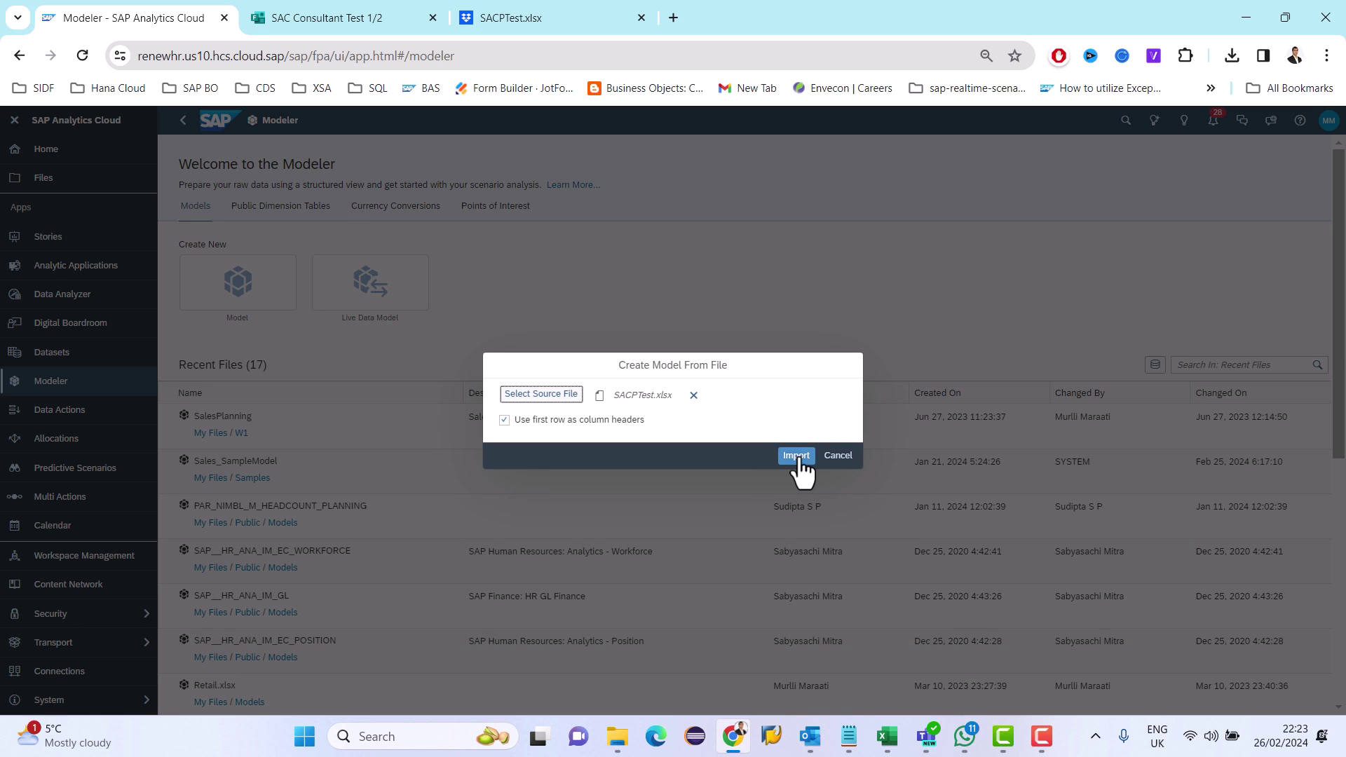
left_click(797, 456)
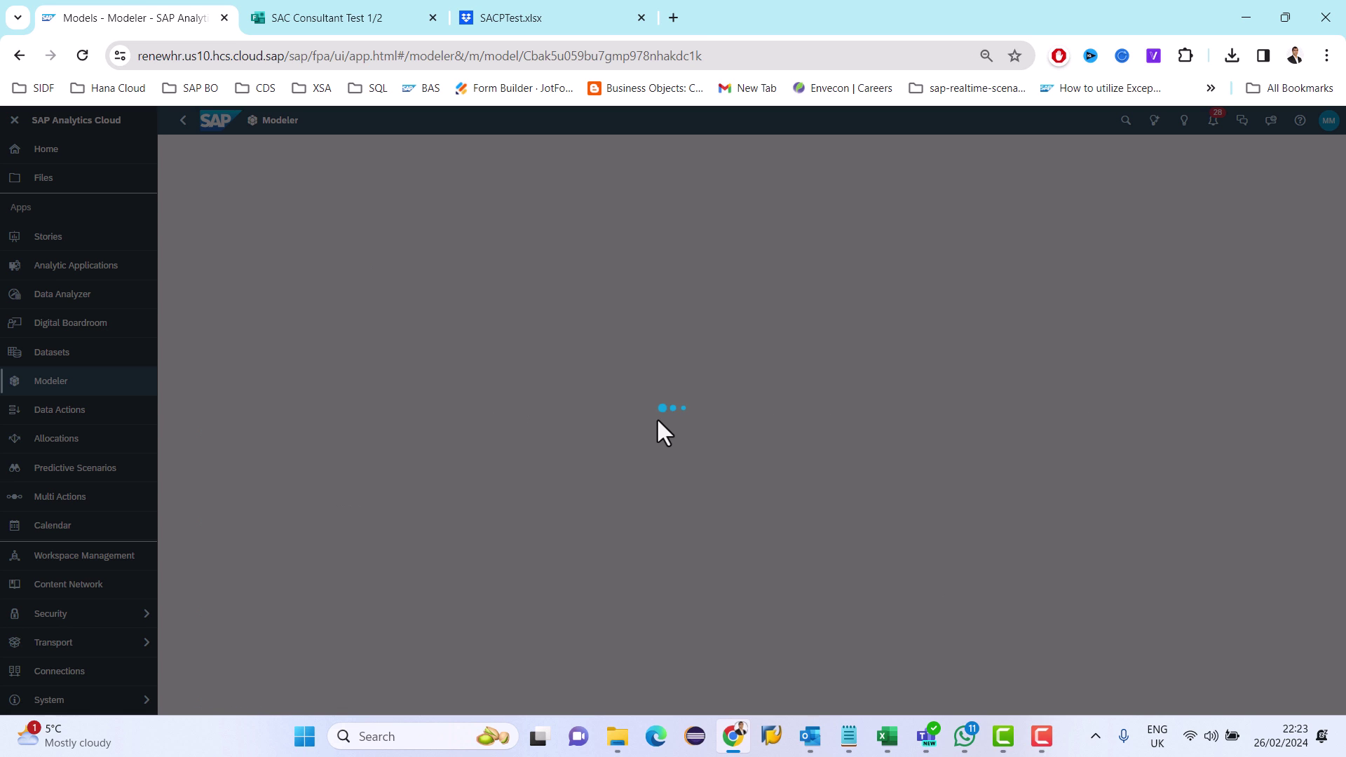
Switch to the SACPTest workbook in Excel, examine the month column headers from Jan-22 onwards, and return to the model in SAP Analytics Cloud.
mouse_move(904, 737)
left_click(971, 648)
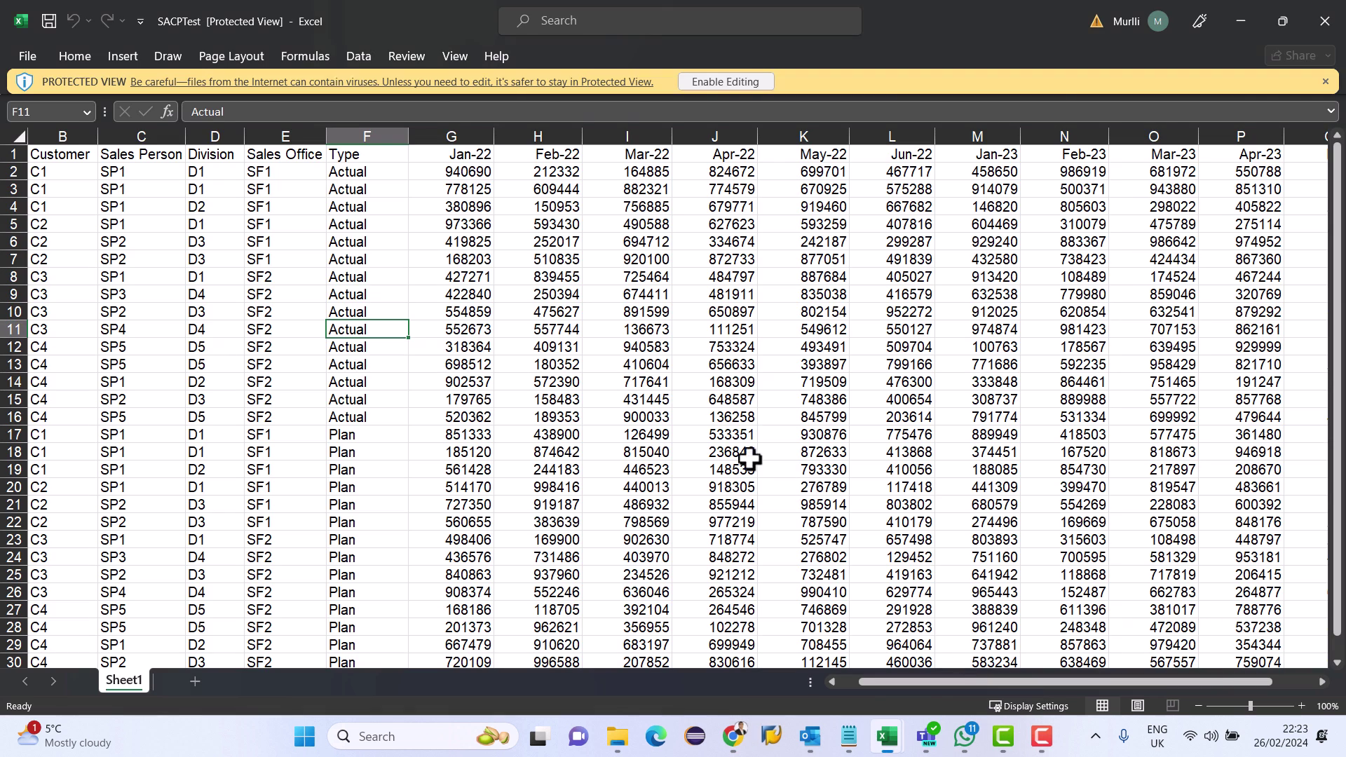
left_click(452, 154)
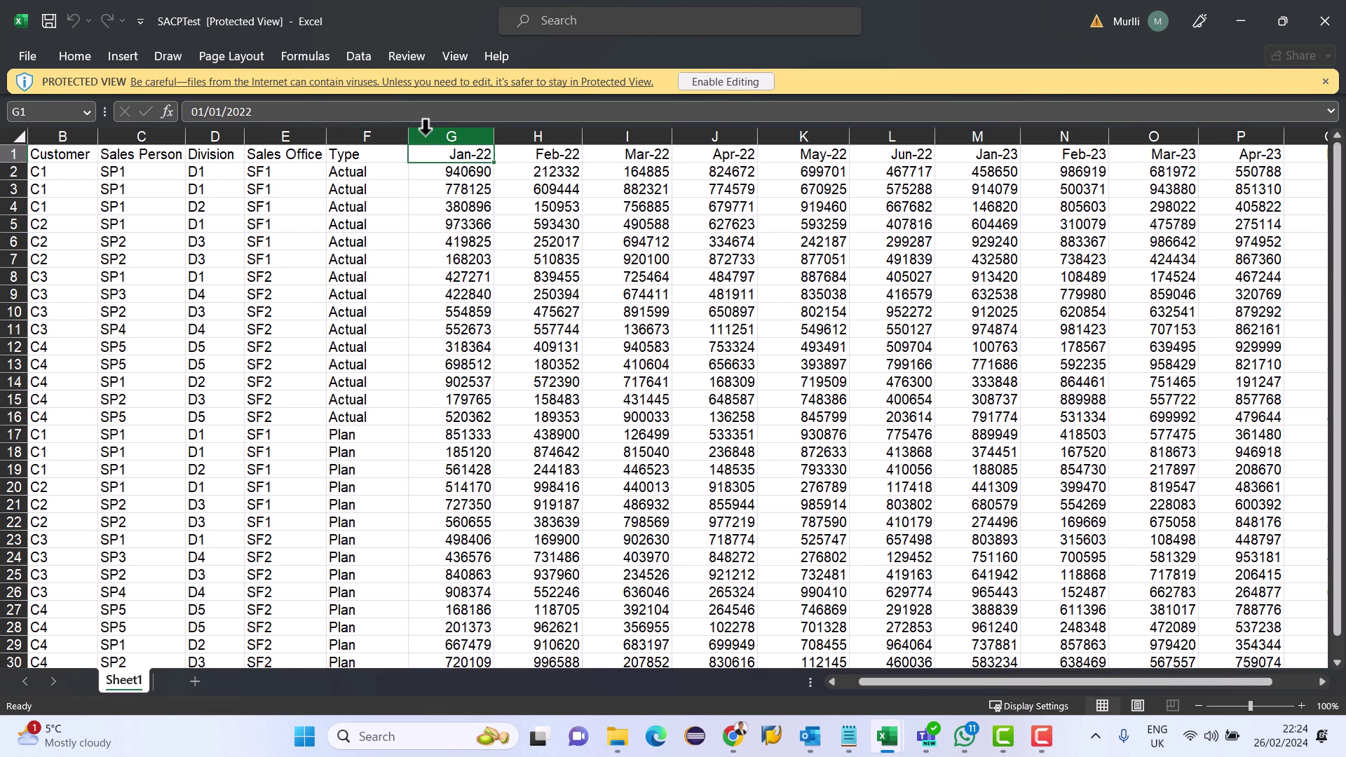
left_click(421, 134)
left_click(430, 156)
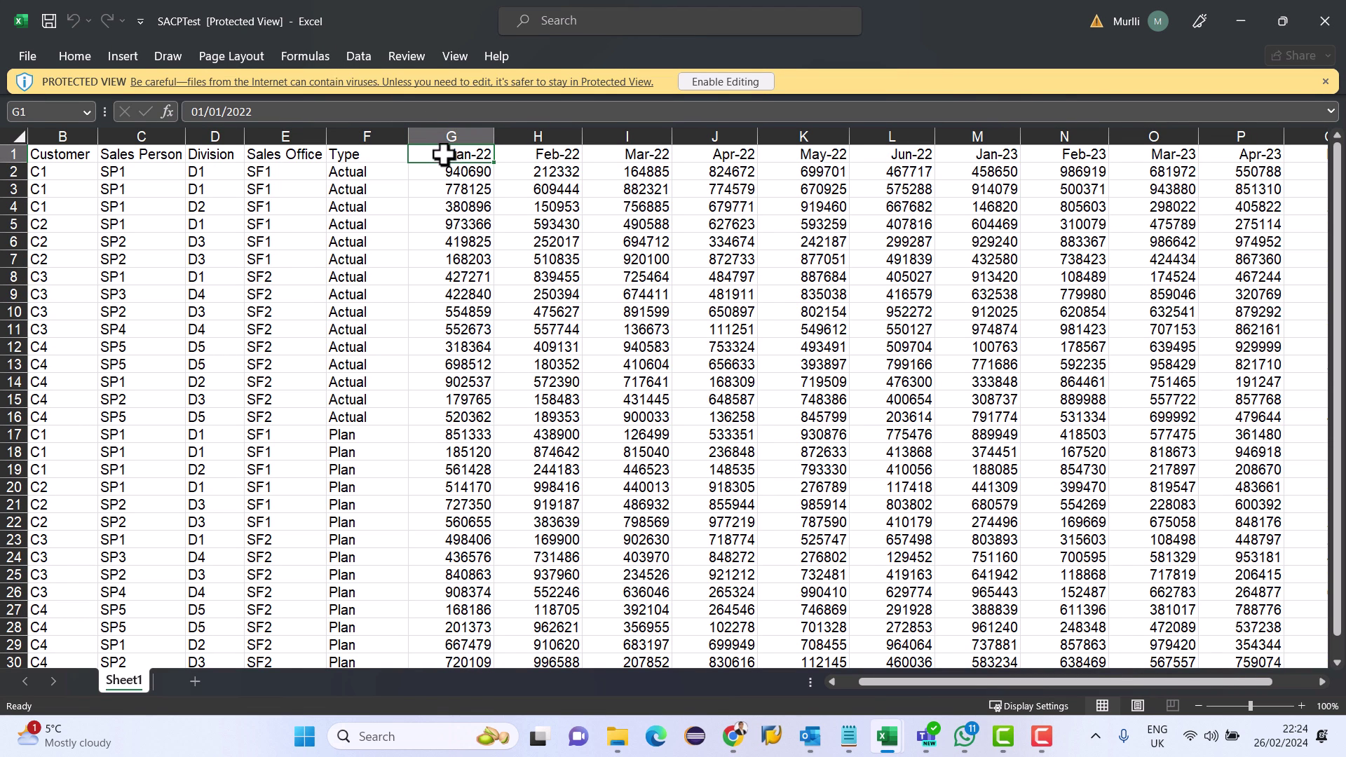
left_click(273, 111)
left_click(722, 415)
left_click_drag(434, 154, 1213, 149)
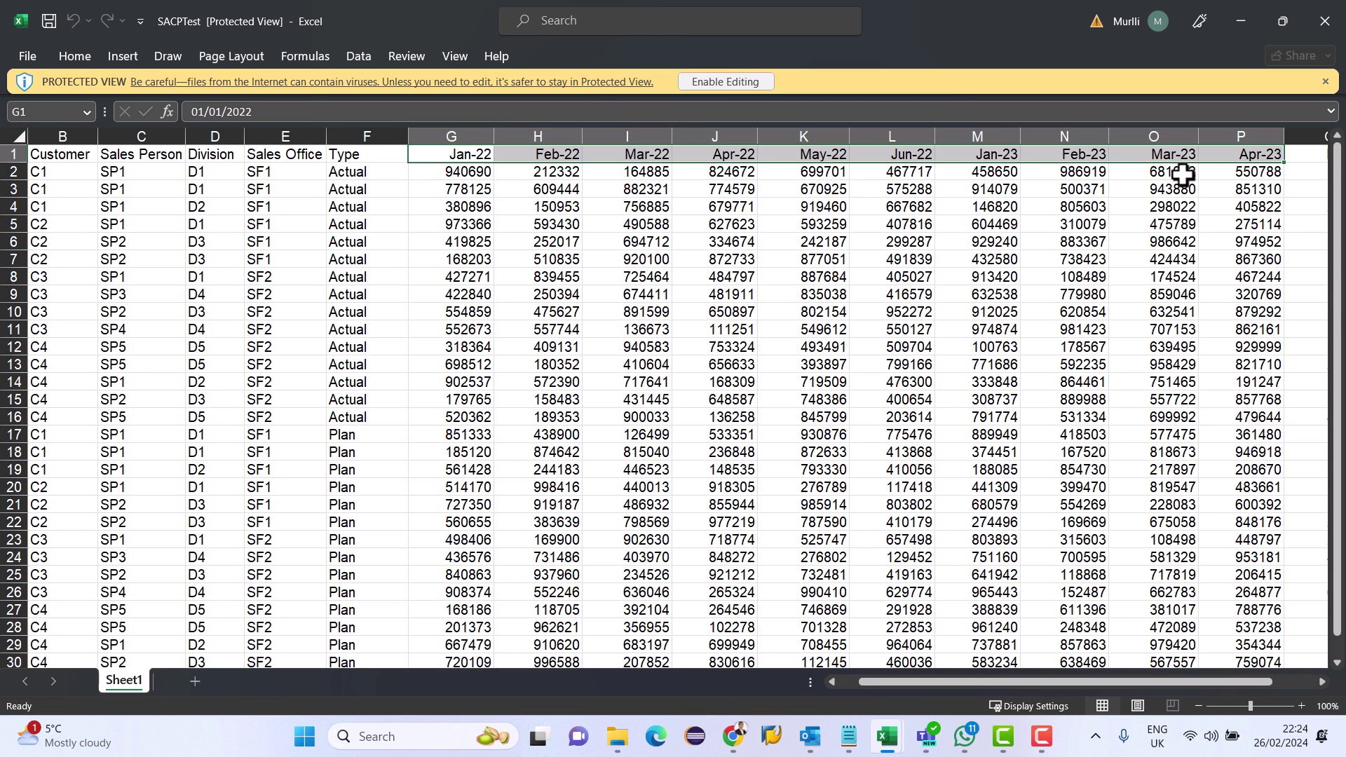
key("alt+Tab")
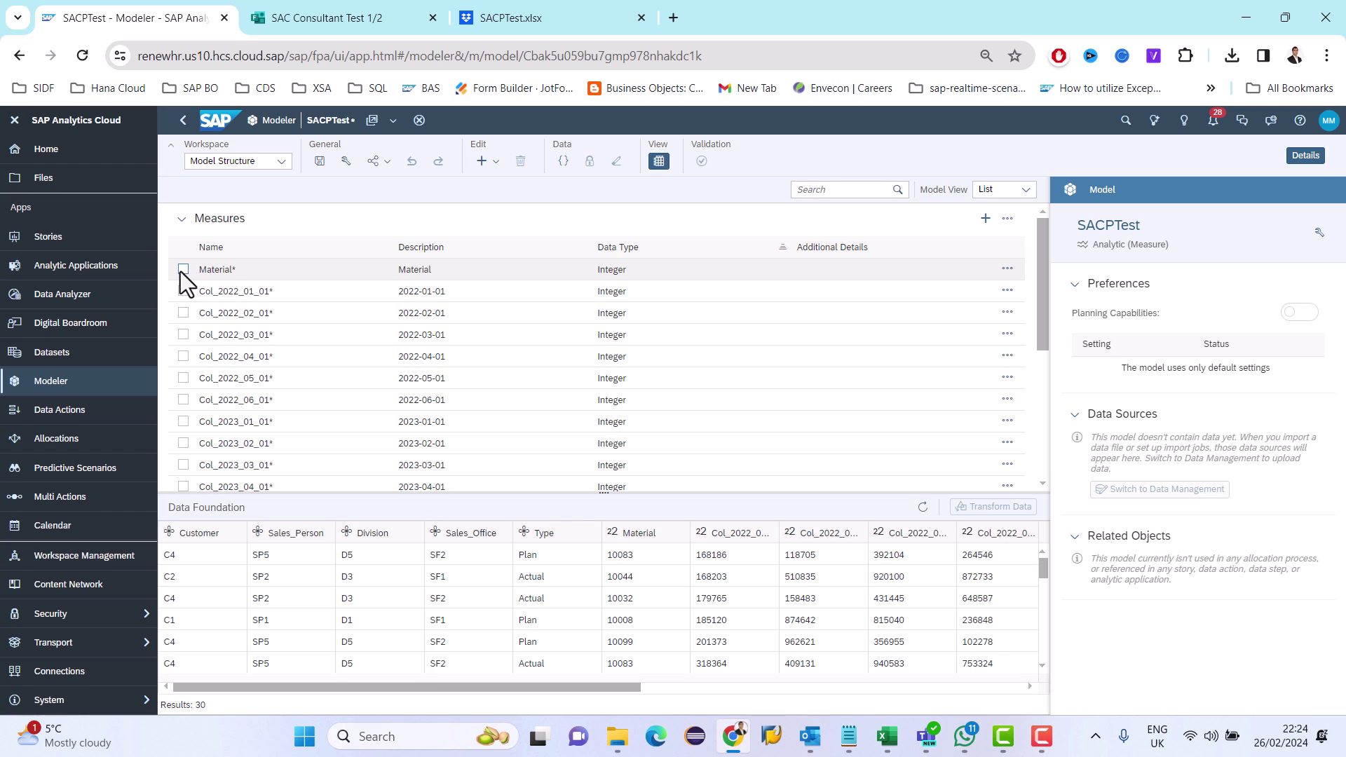
Convert the Material measure to a dimension and enlarge the model structure area above the data foundation.
left_click(1007, 270)
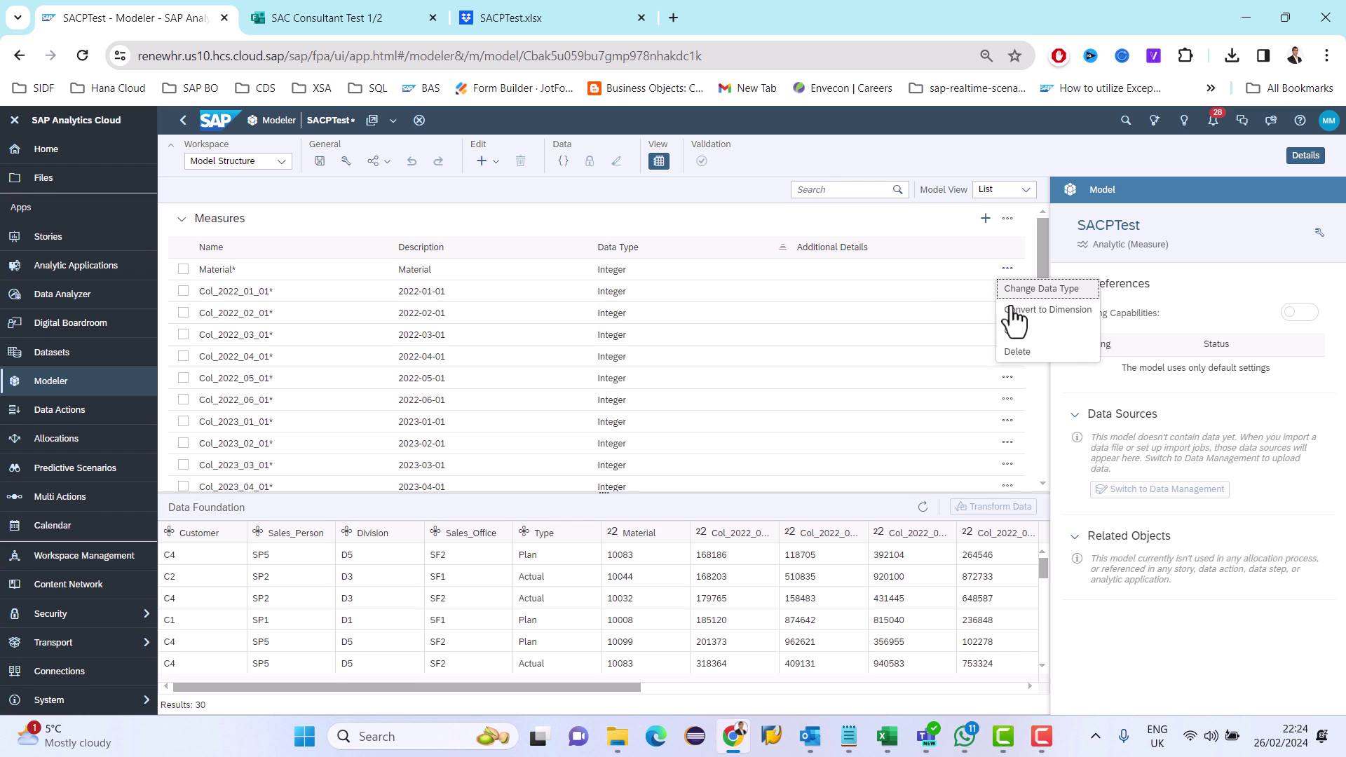
left_click(1012, 314)
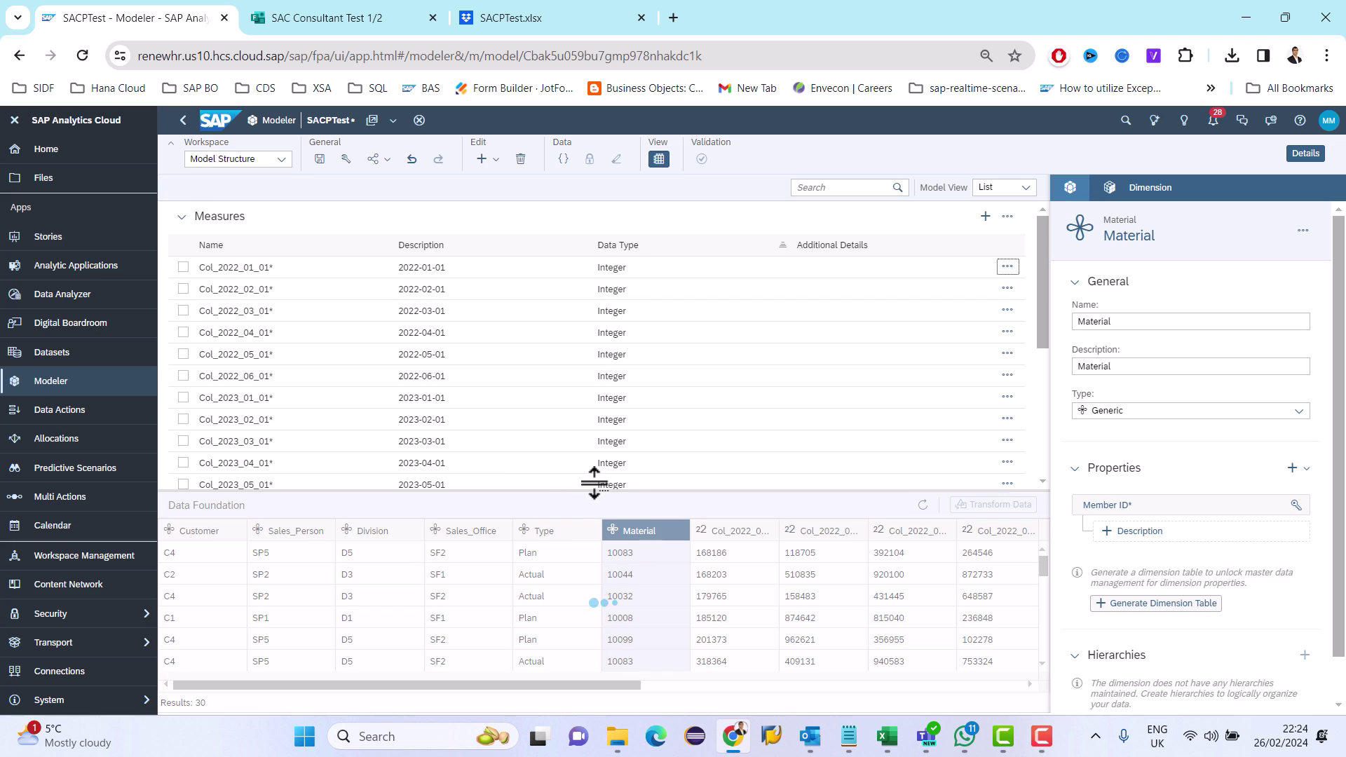
left_click_drag(609, 490, 631, 576)
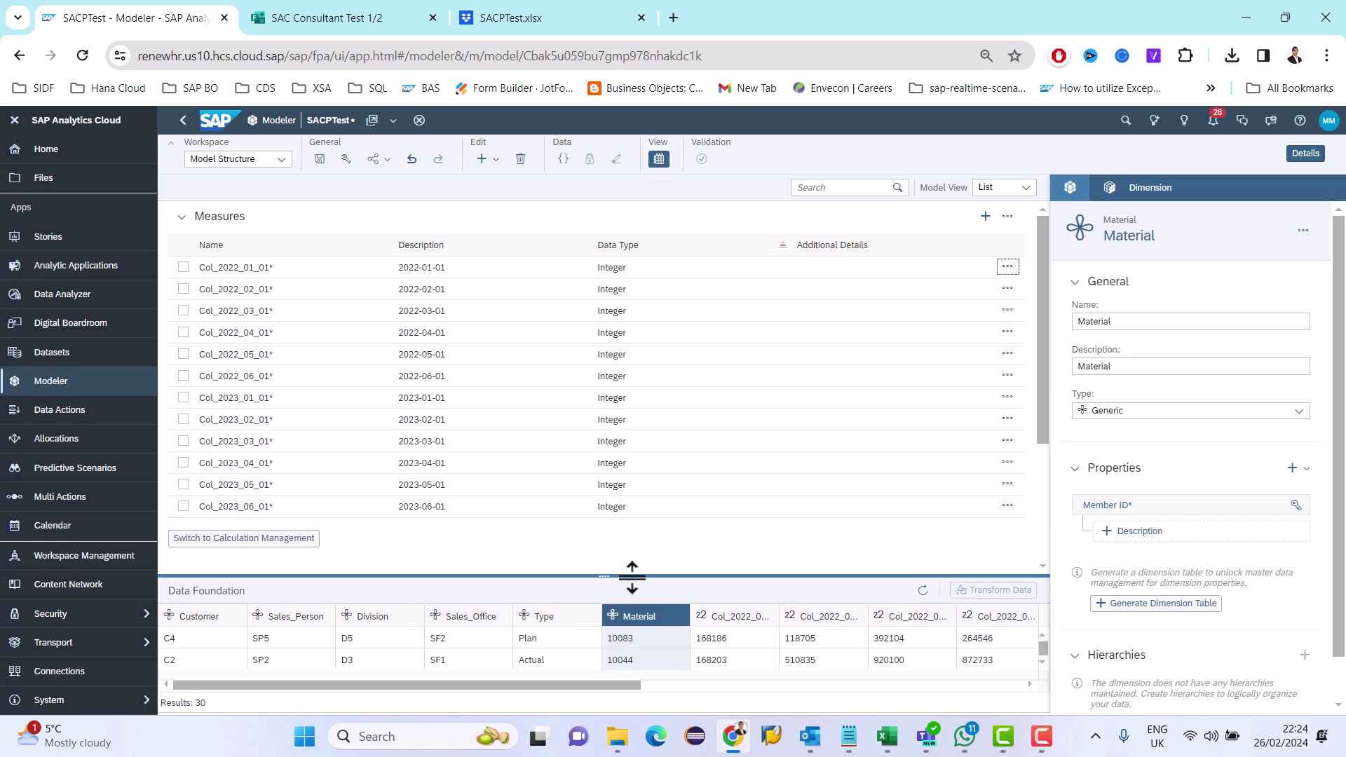
Review the details of the Customer, Sales_Person, Division, Sales_Office, Type and Material dimensions, leaving none selected.
left_click_drag(1042, 367, 1053, 503)
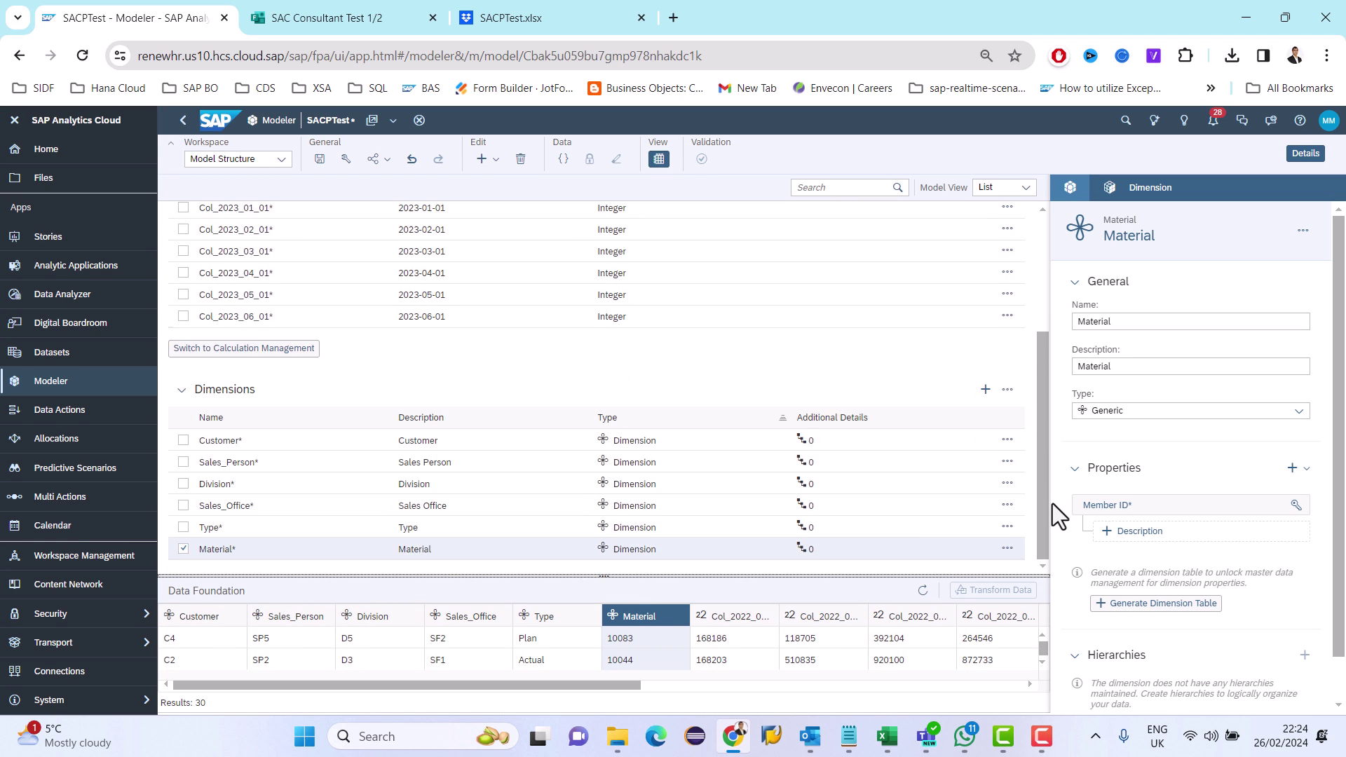
left_click(245, 443)
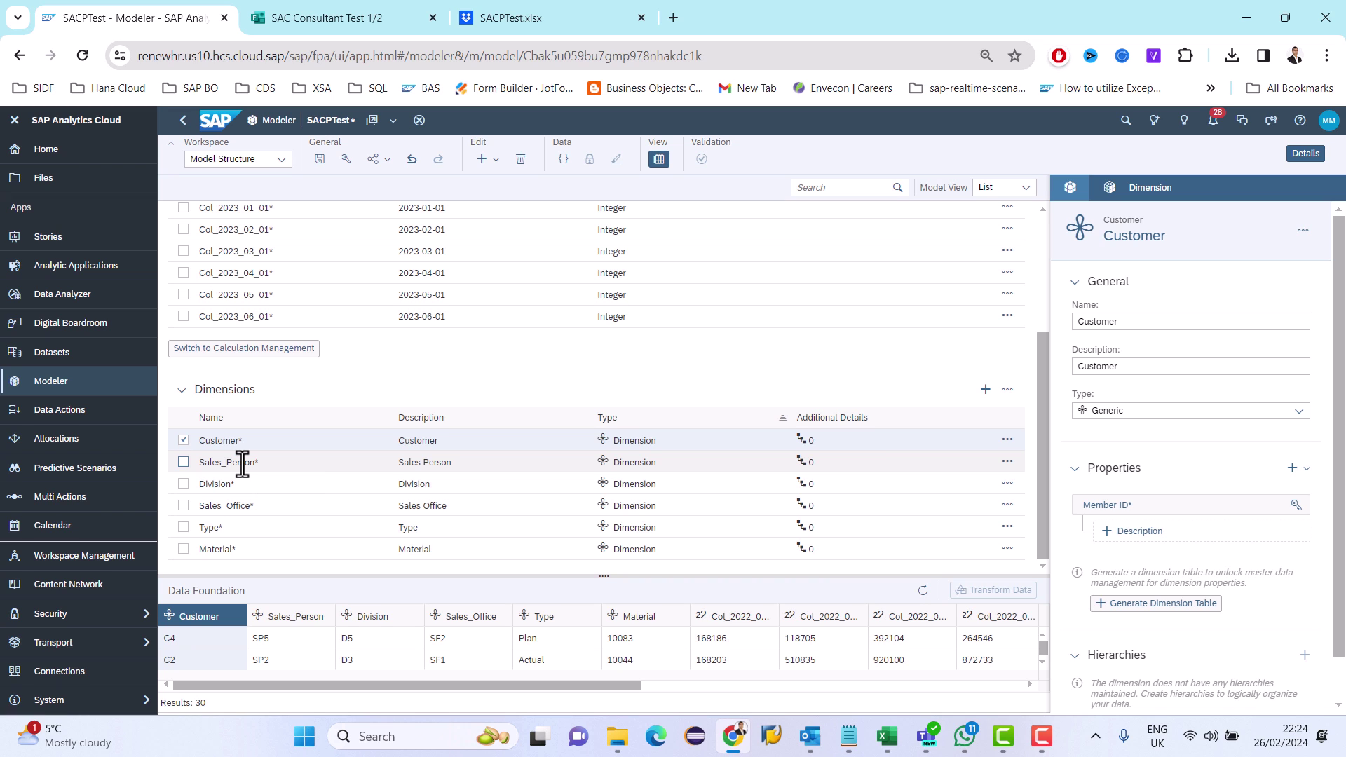
left_click(242, 463)
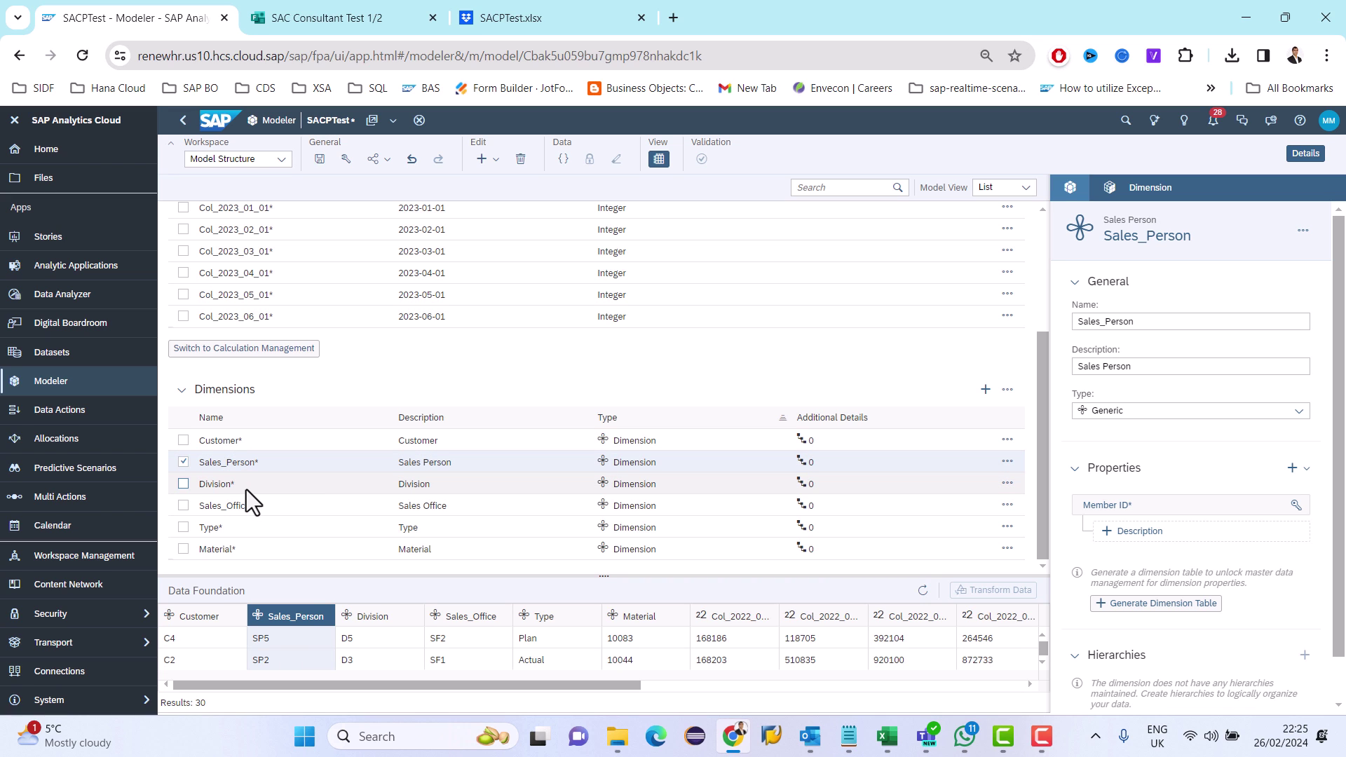
left_click(246, 487)
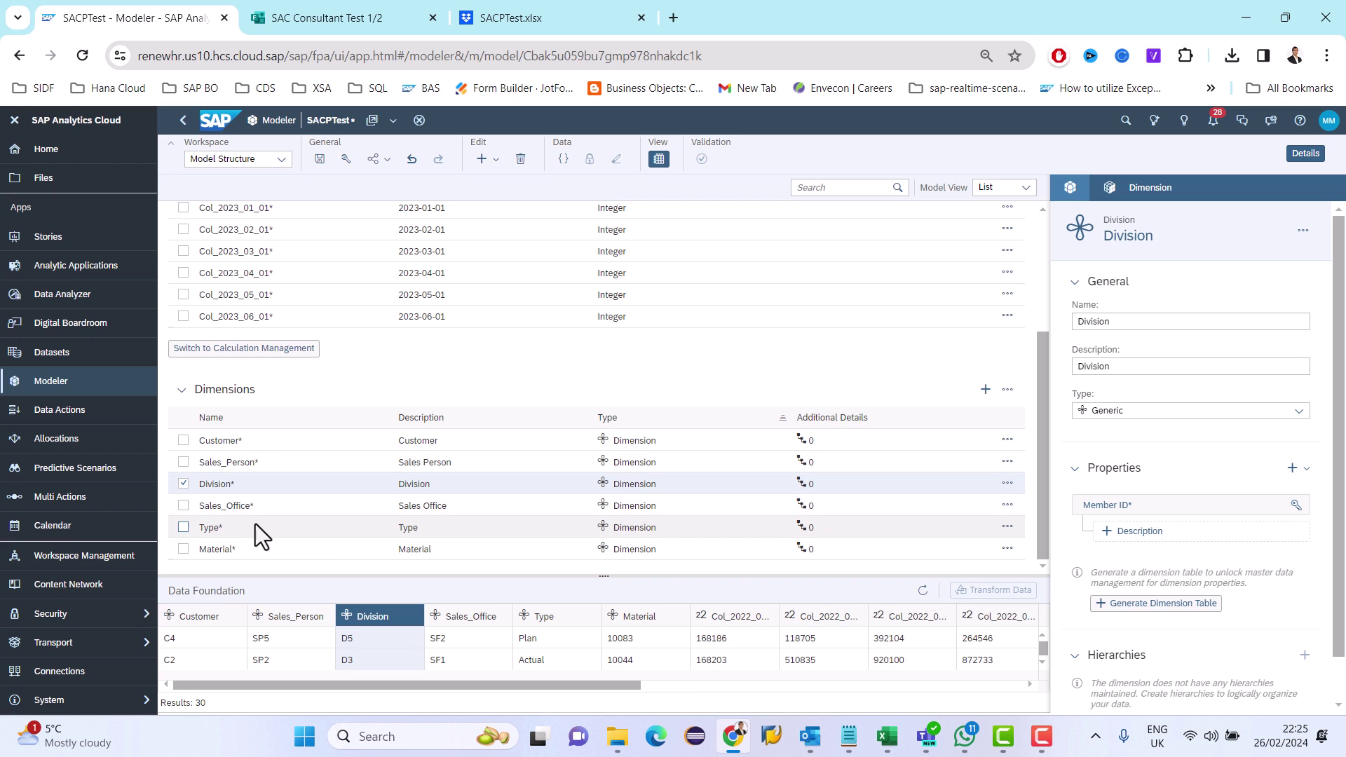
left_click(250, 506)
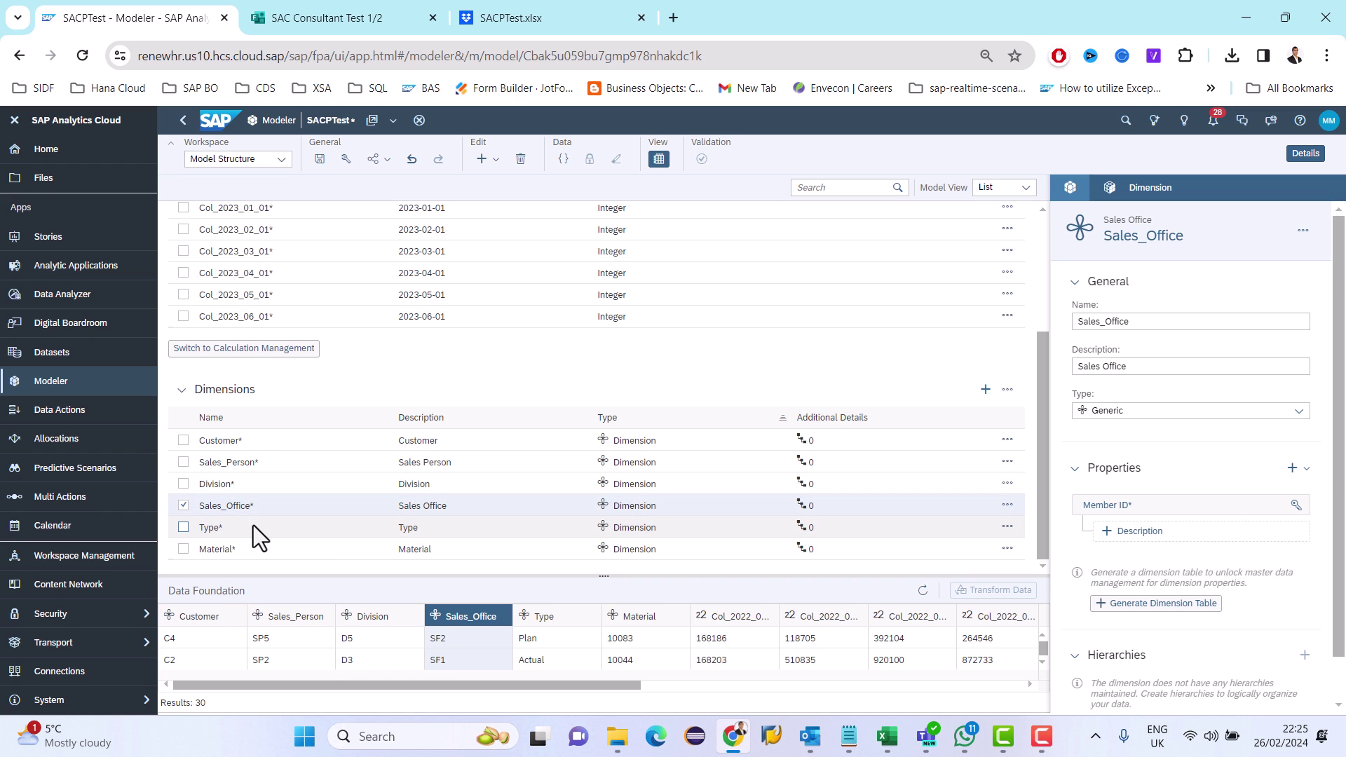
left_click(253, 530)
left_click(253, 544)
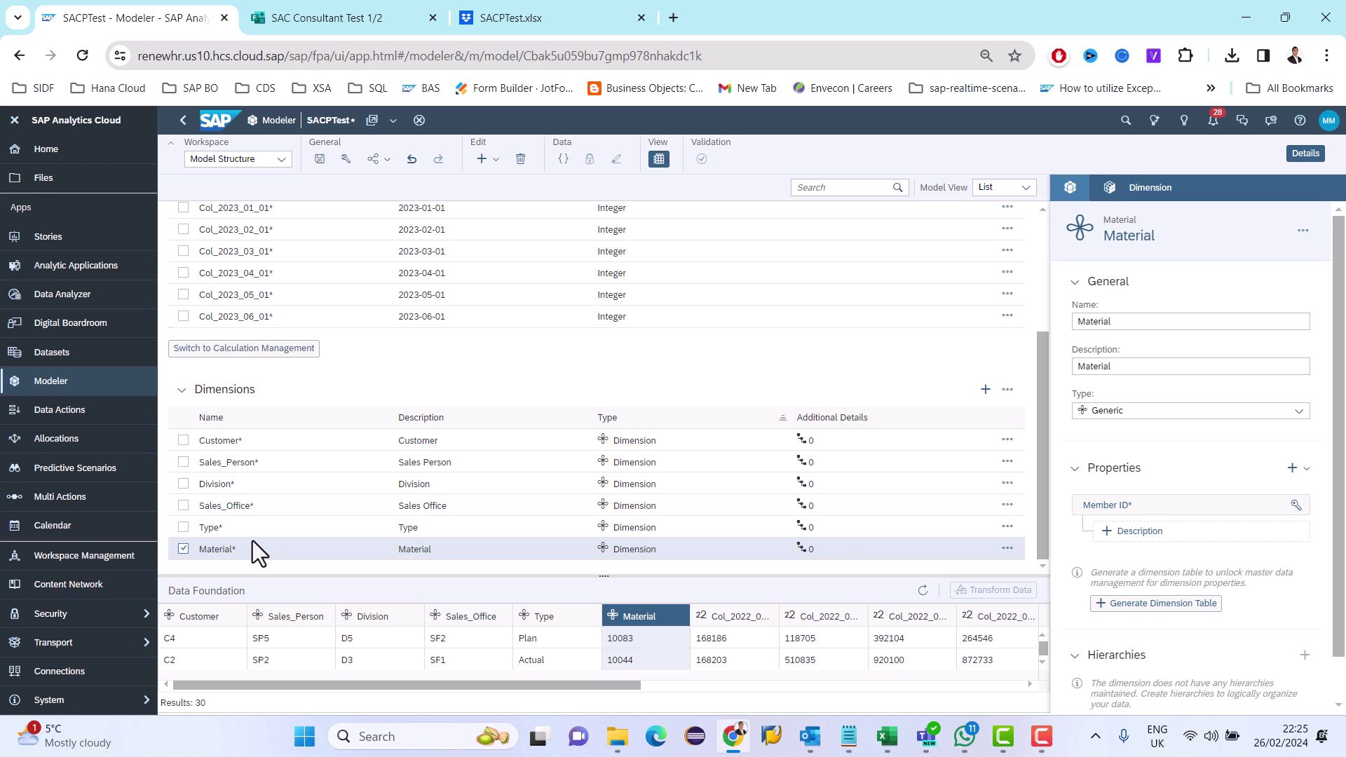
left_click(183, 549)
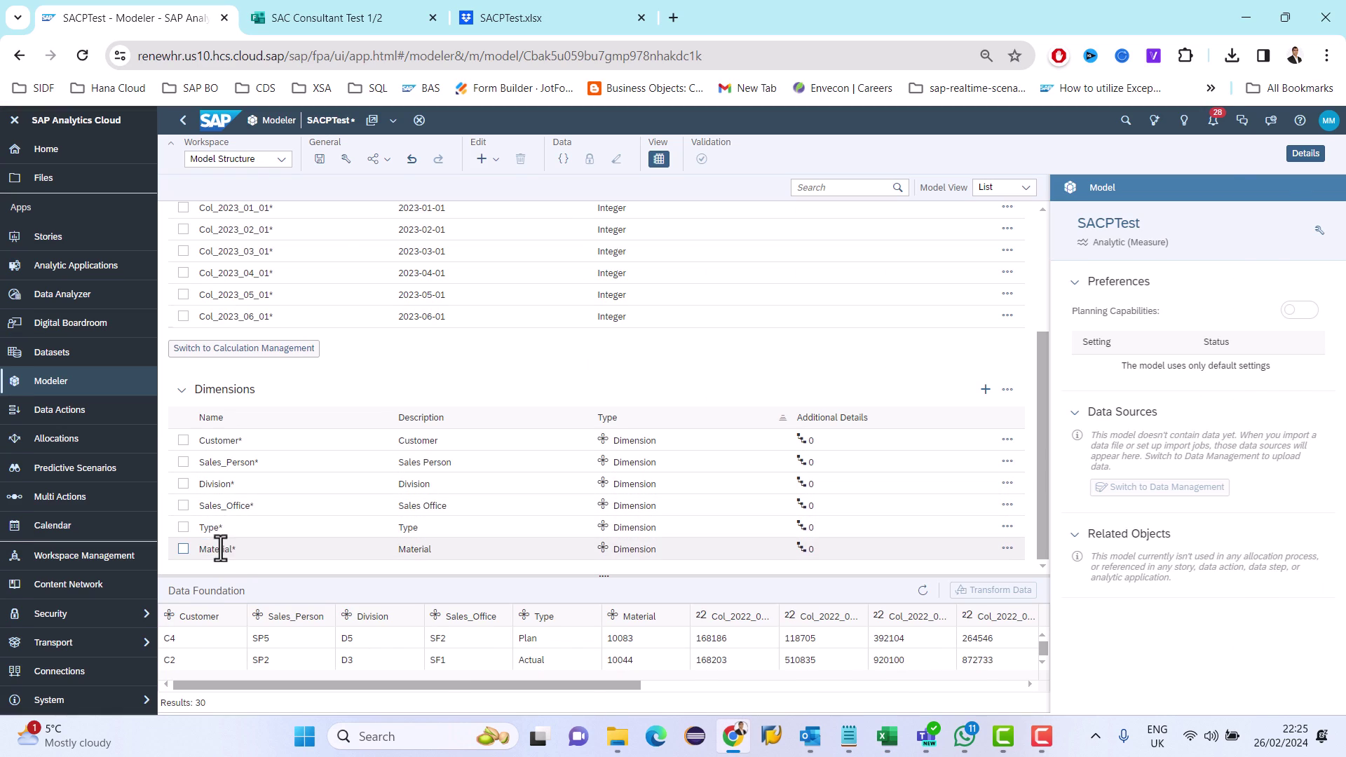
Compare the model's dimensions with the Customer, Sales Person, Division, Sales Office and Type headers in the Excel workbook, and return to the model.
key("alt+Tab")
left_click(61, 151)
left_click(144, 155)
left_click(213, 156)
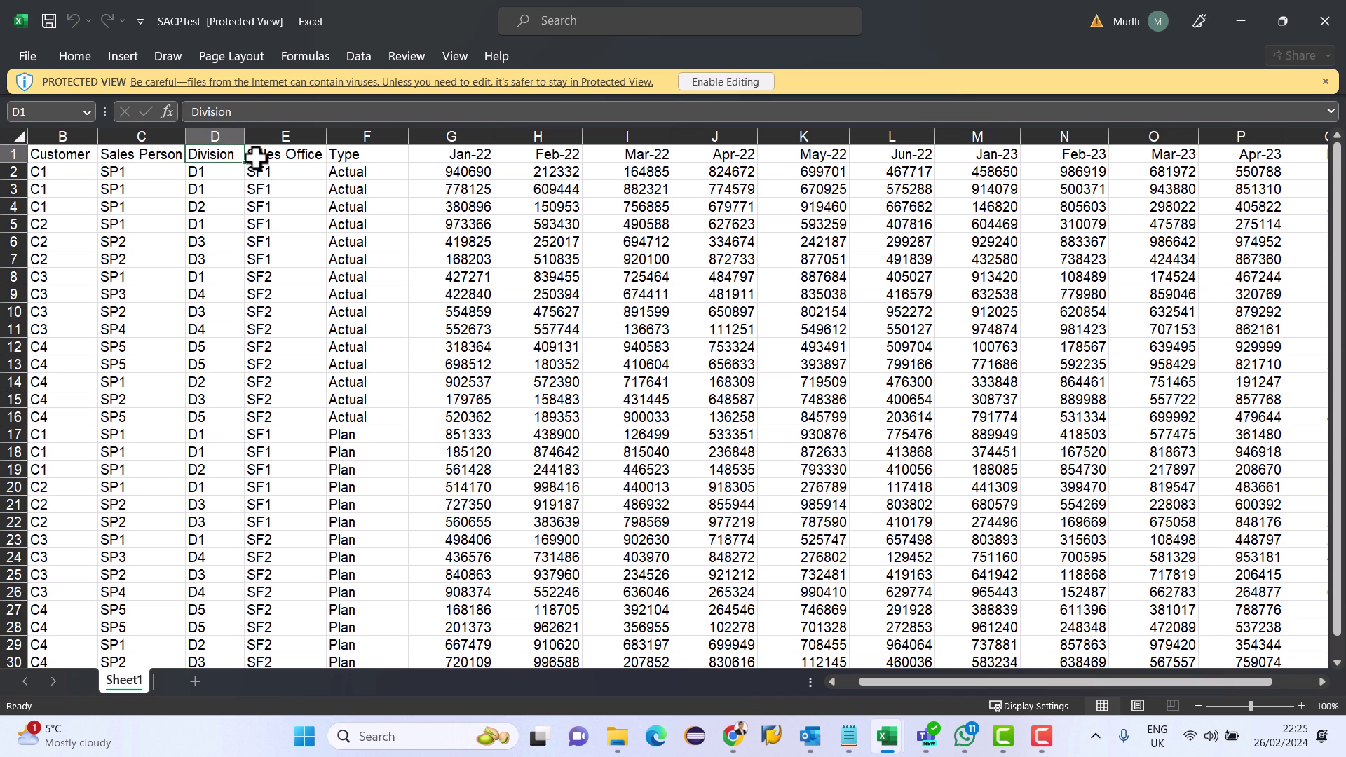
left_click(284, 156)
left_click(354, 156)
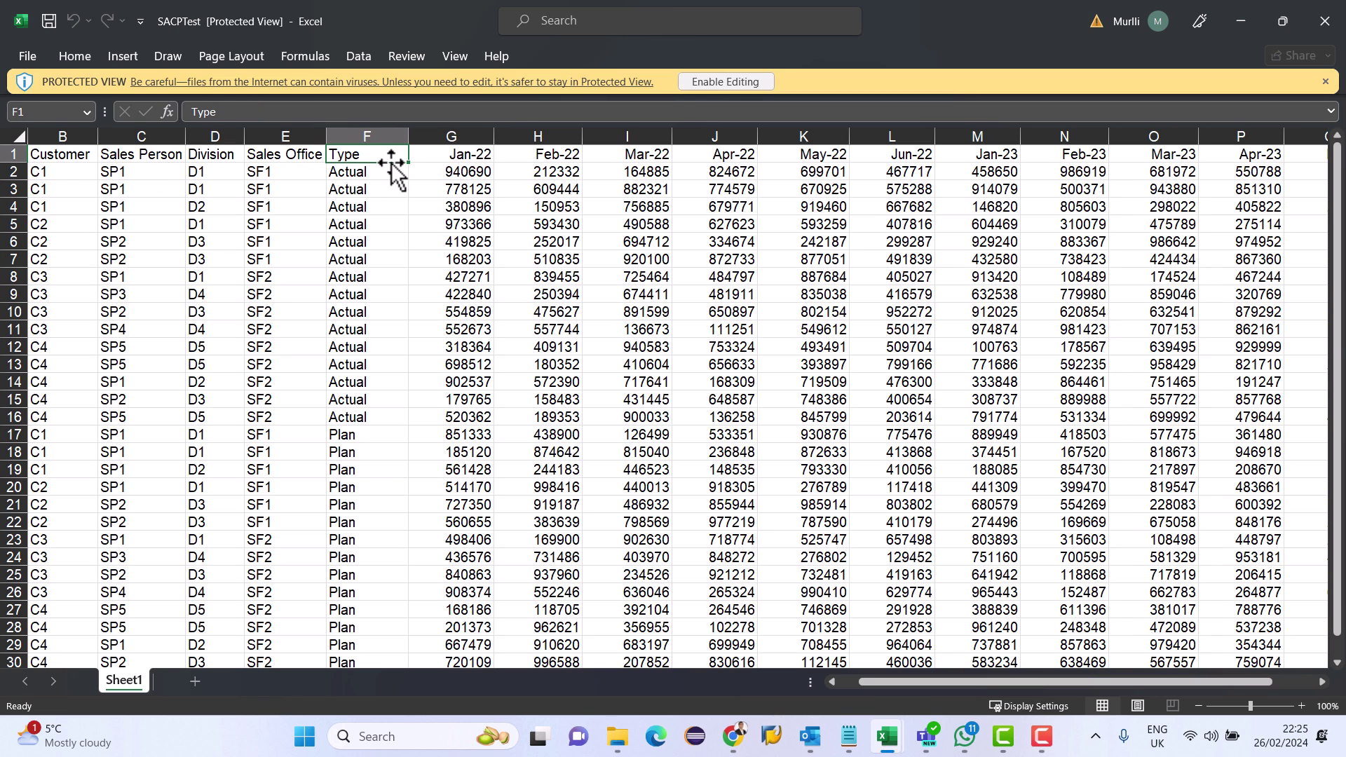
key("alt+Tab")
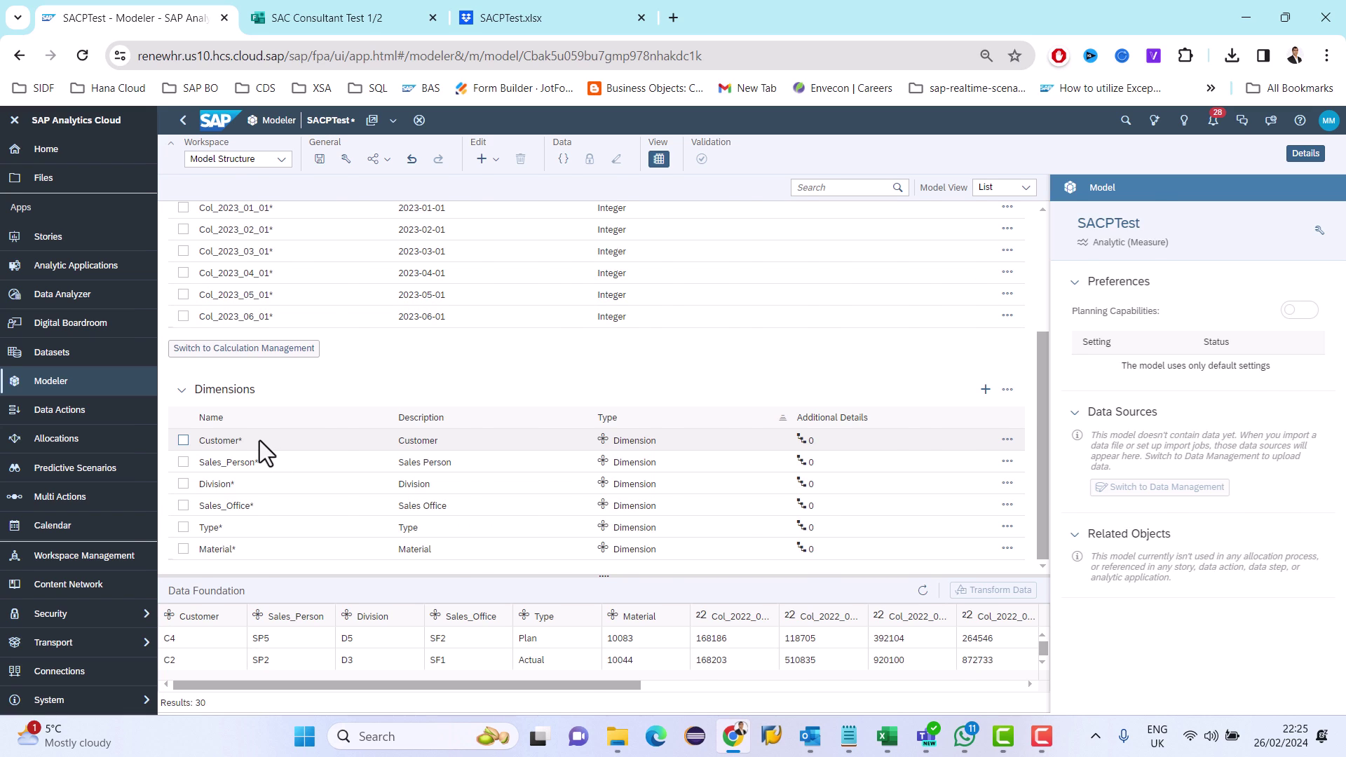
key("alt+Tab")
key("Left")
key("Left")
key("Left")
key("Left")
key("Left")
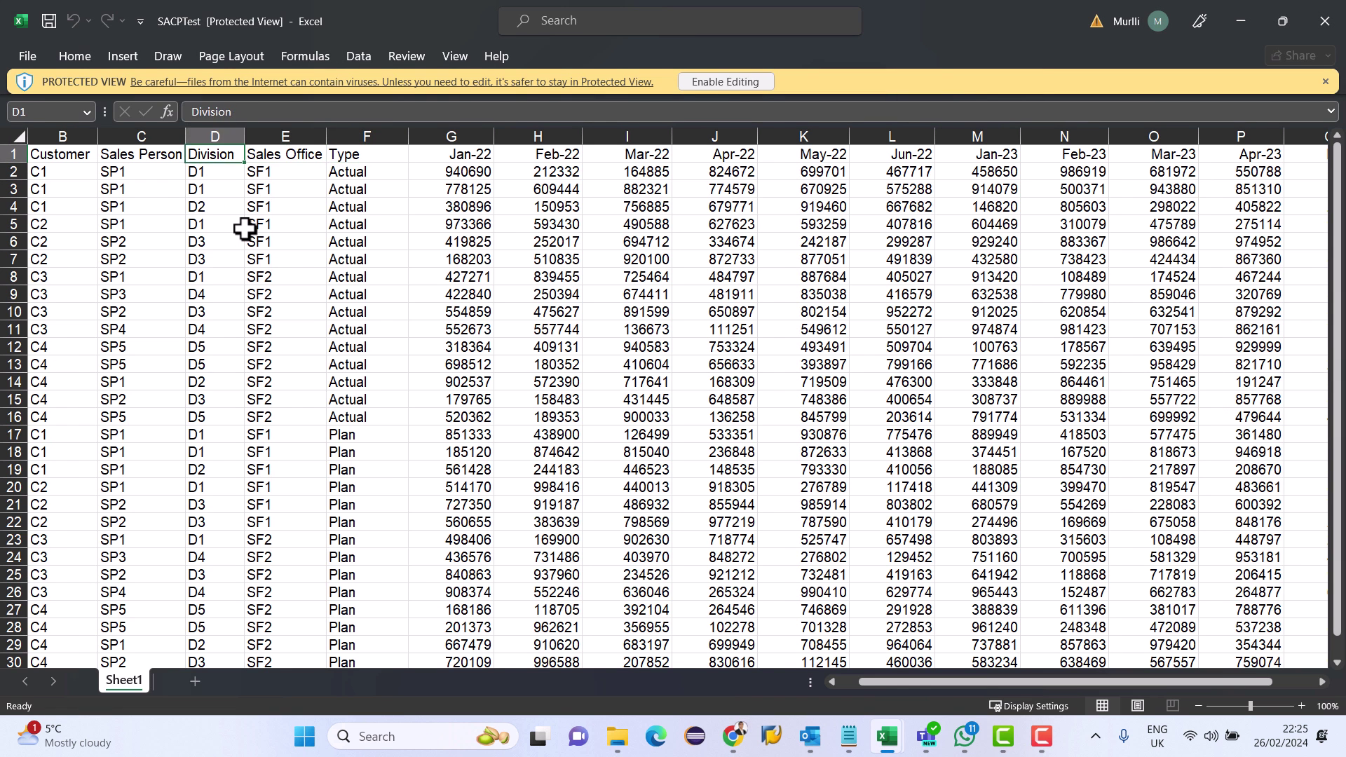
key("alt+Tab")
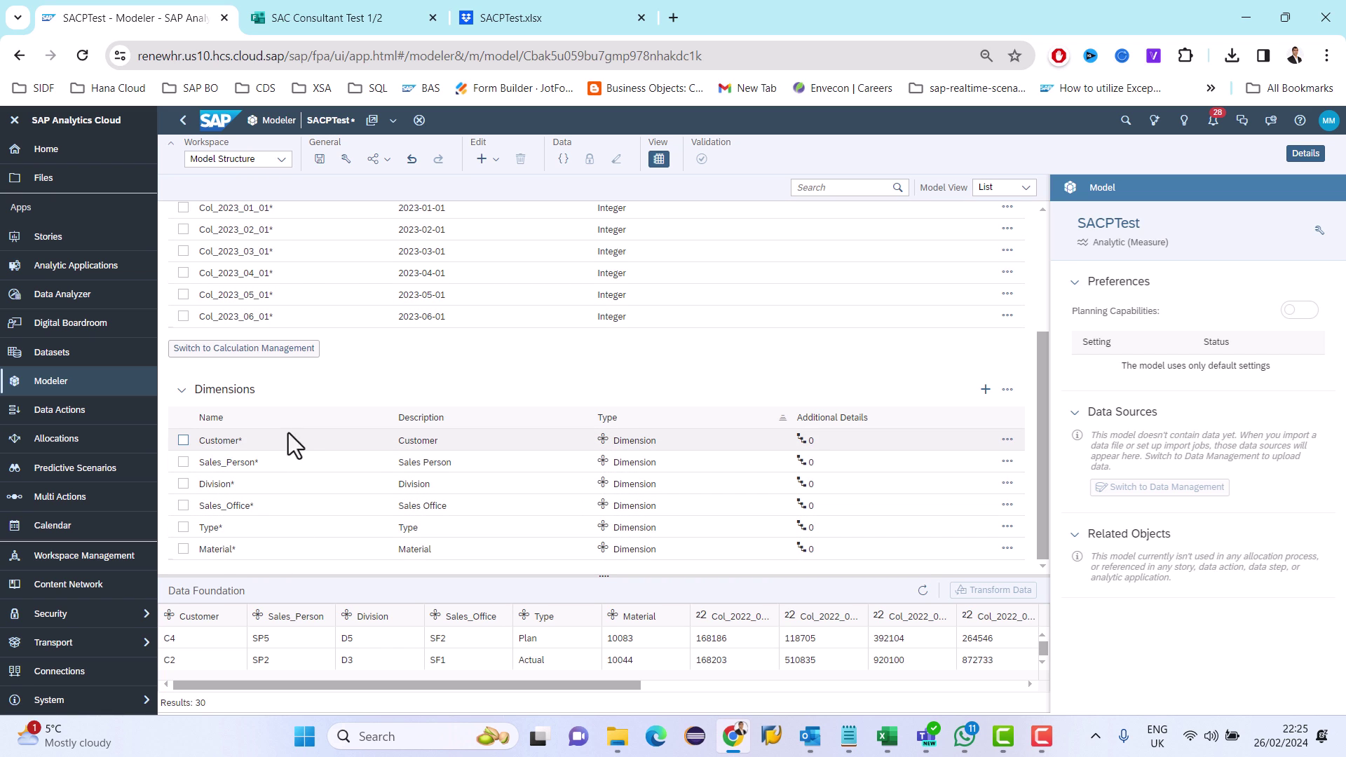
Add a new measure to the model with the name and description Amount.
scroll(343, 395, "up", 3)
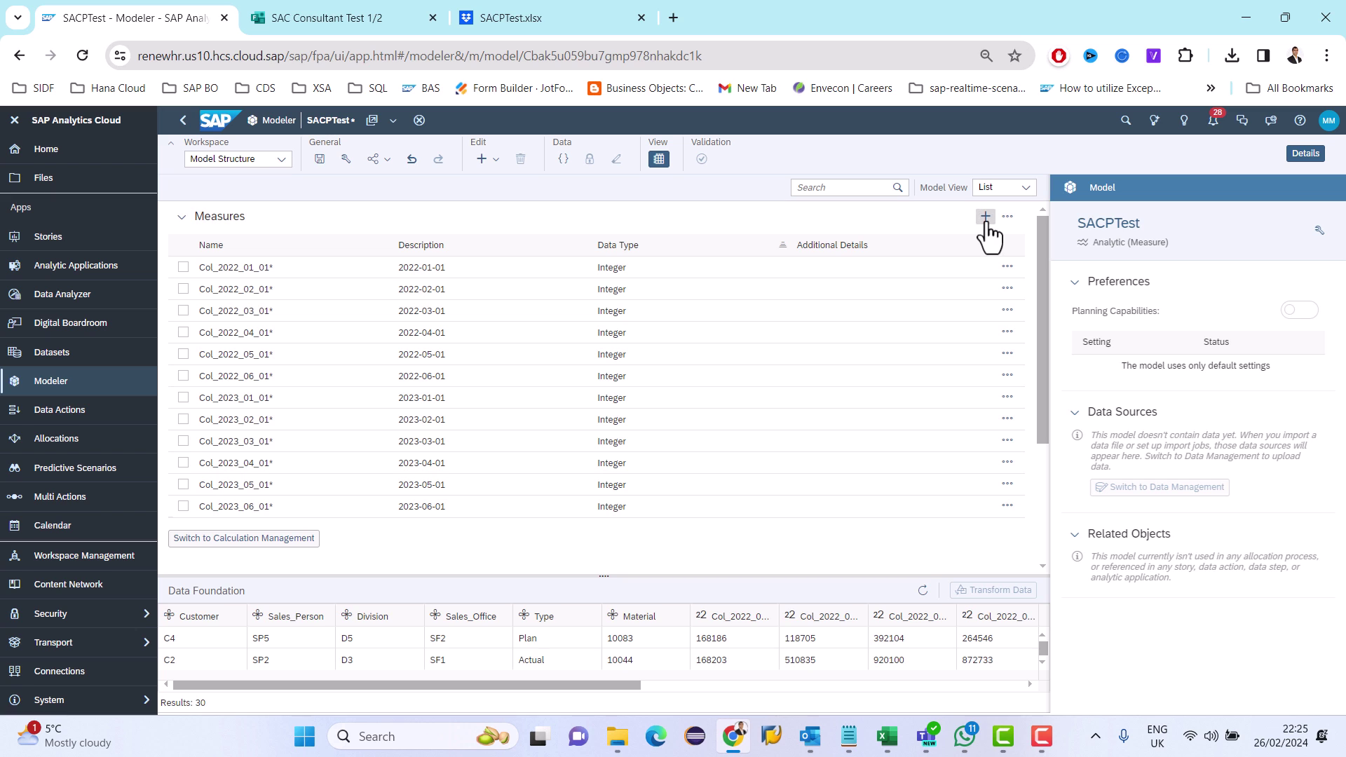
left_click(985, 217)
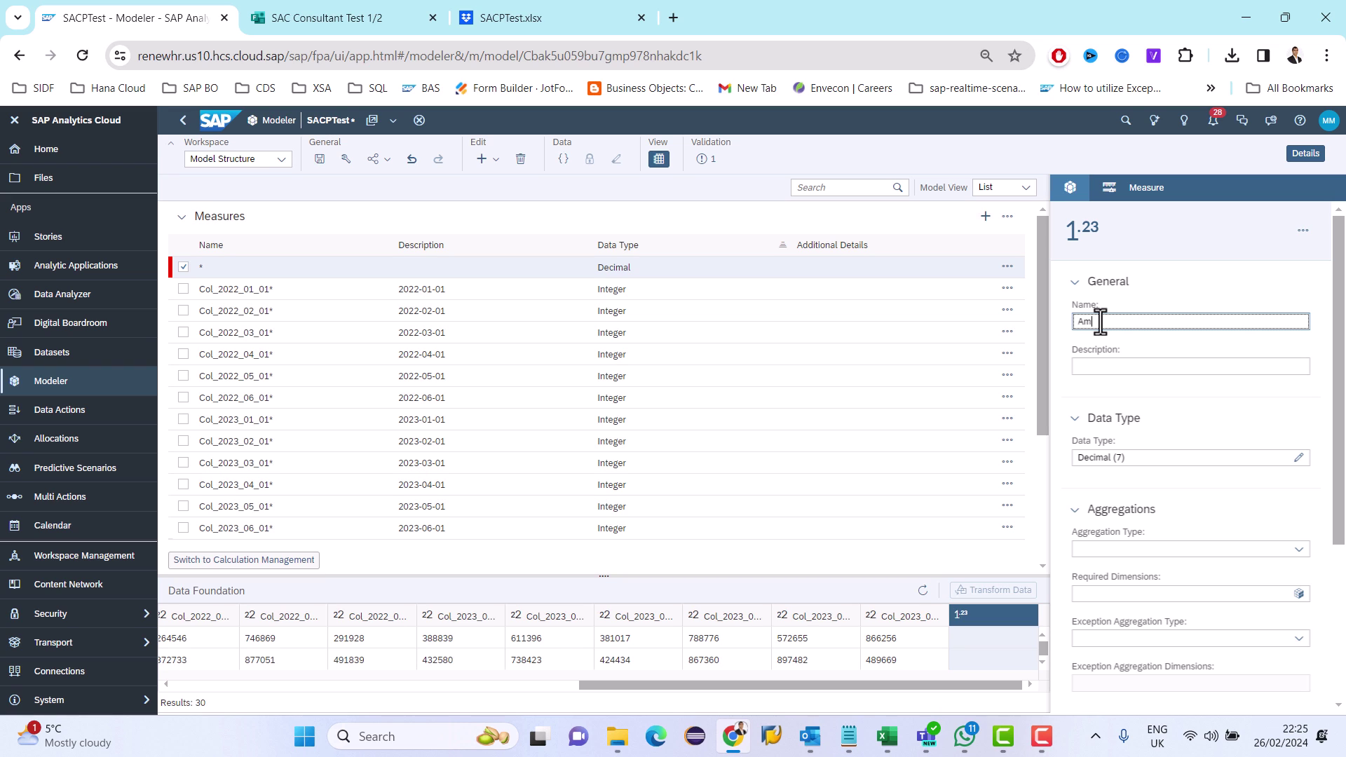
key("Tab")
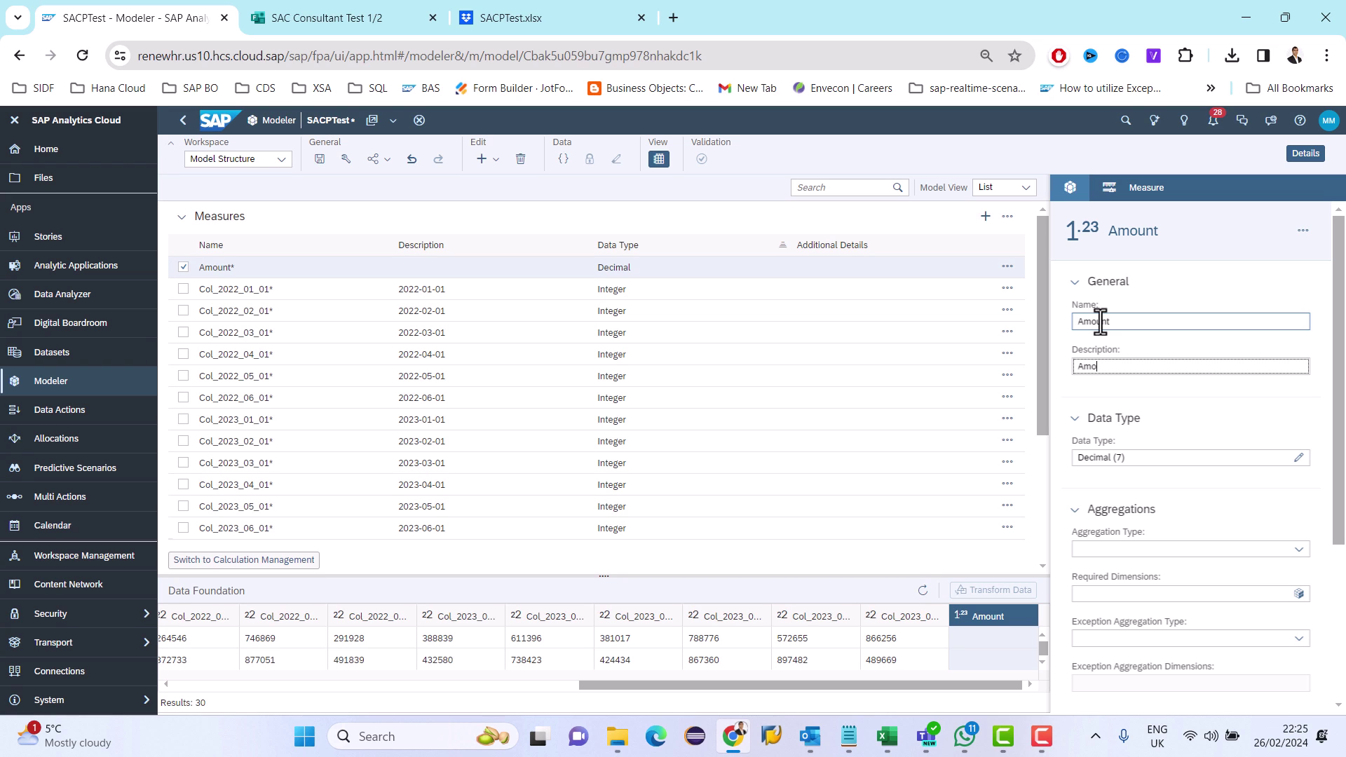
Set the Amount measure's data type to Decimal with 2 decimal places and its aggregation type to Sum.
left_click(1099, 459)
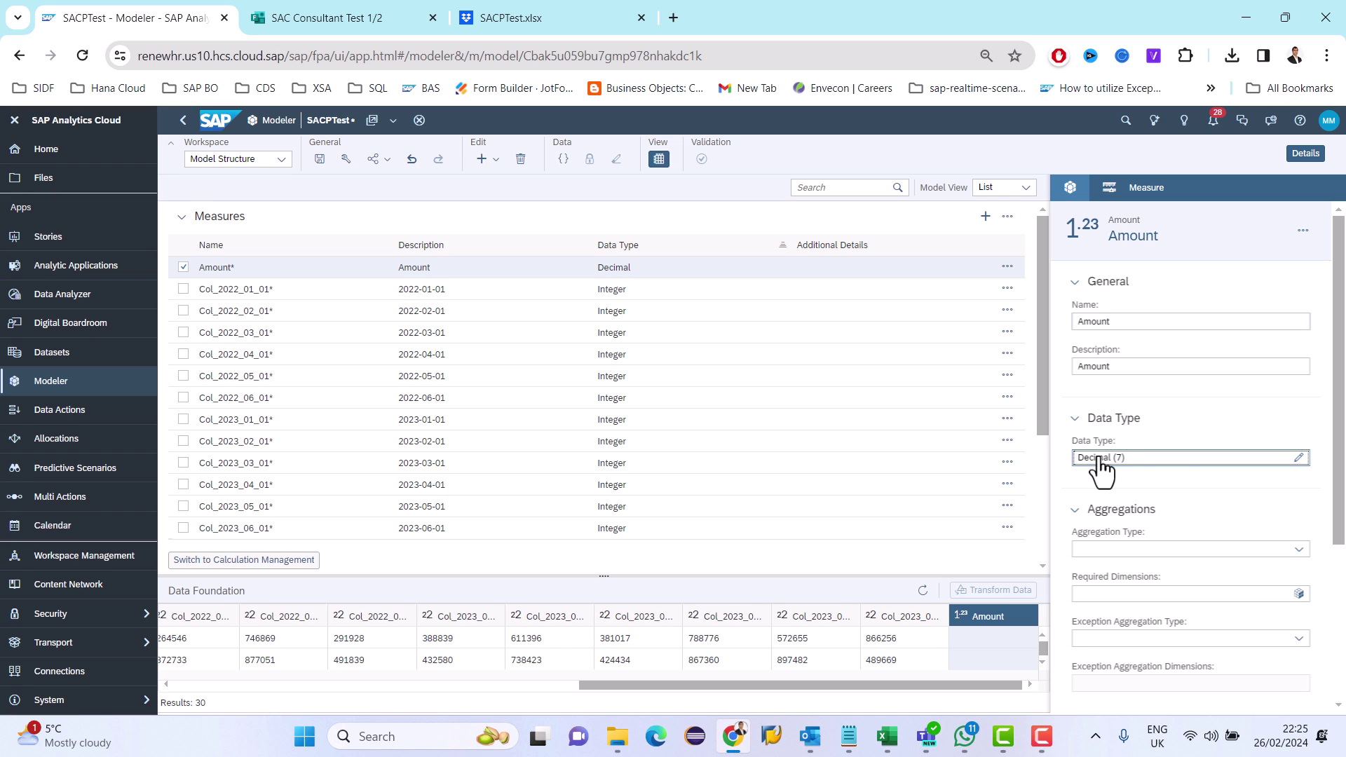
left_click(1298, 457)
left_click(634, 438)
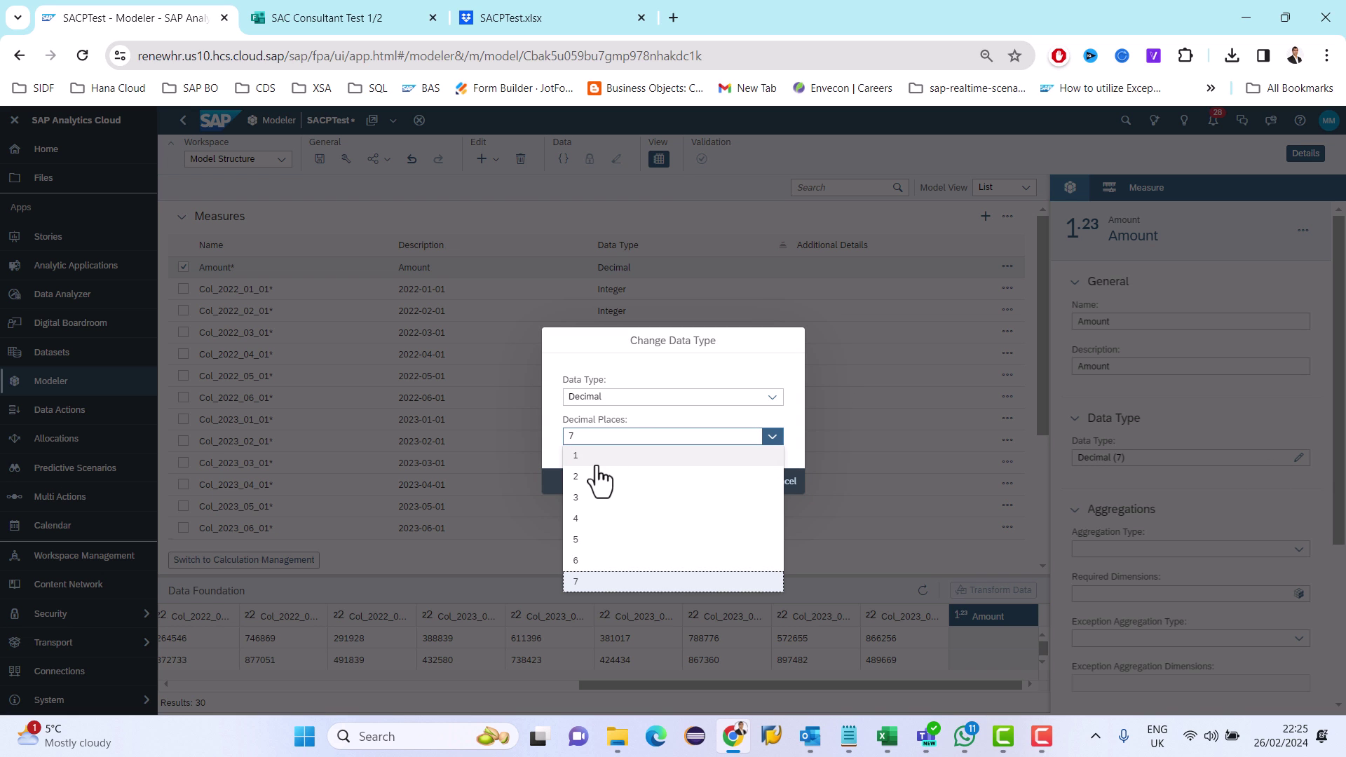
left_click(589, 477)
left_click(744, 482)
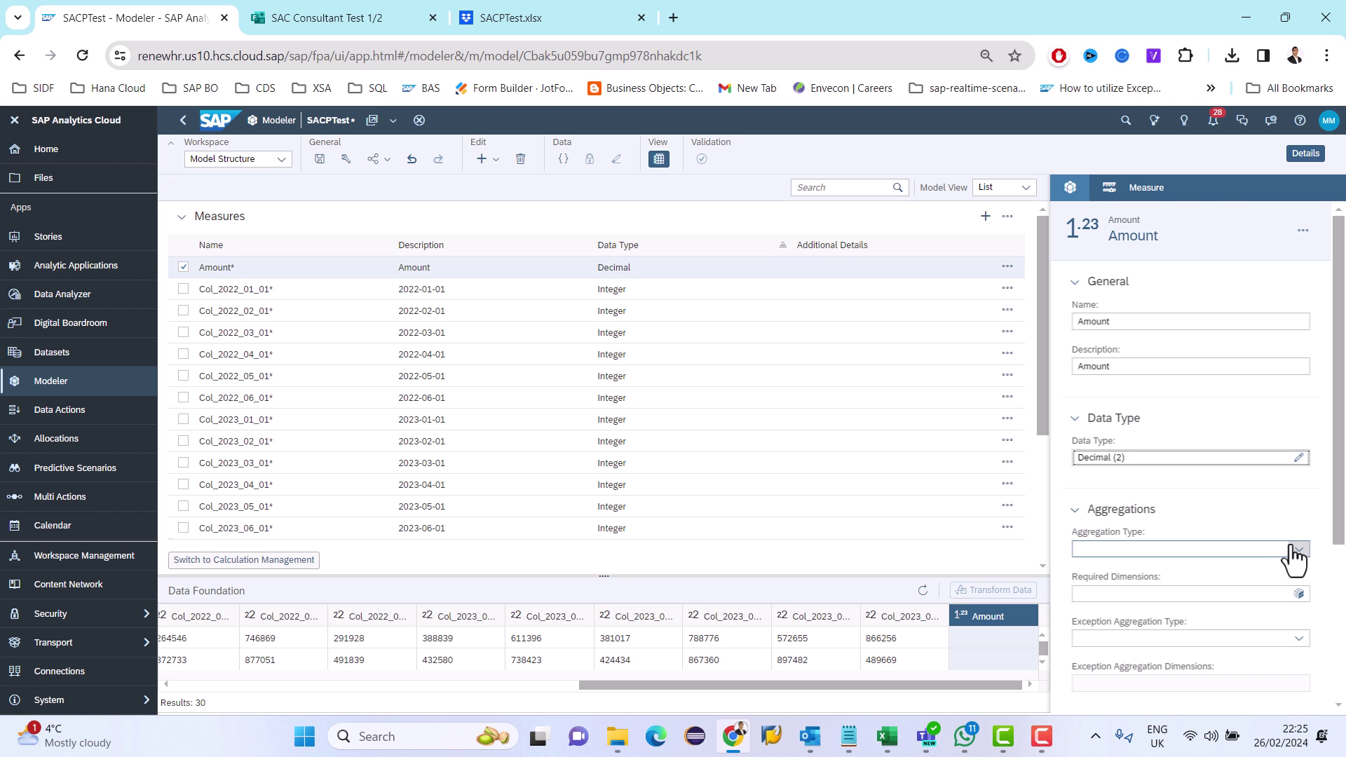
left_click(1289, 549)
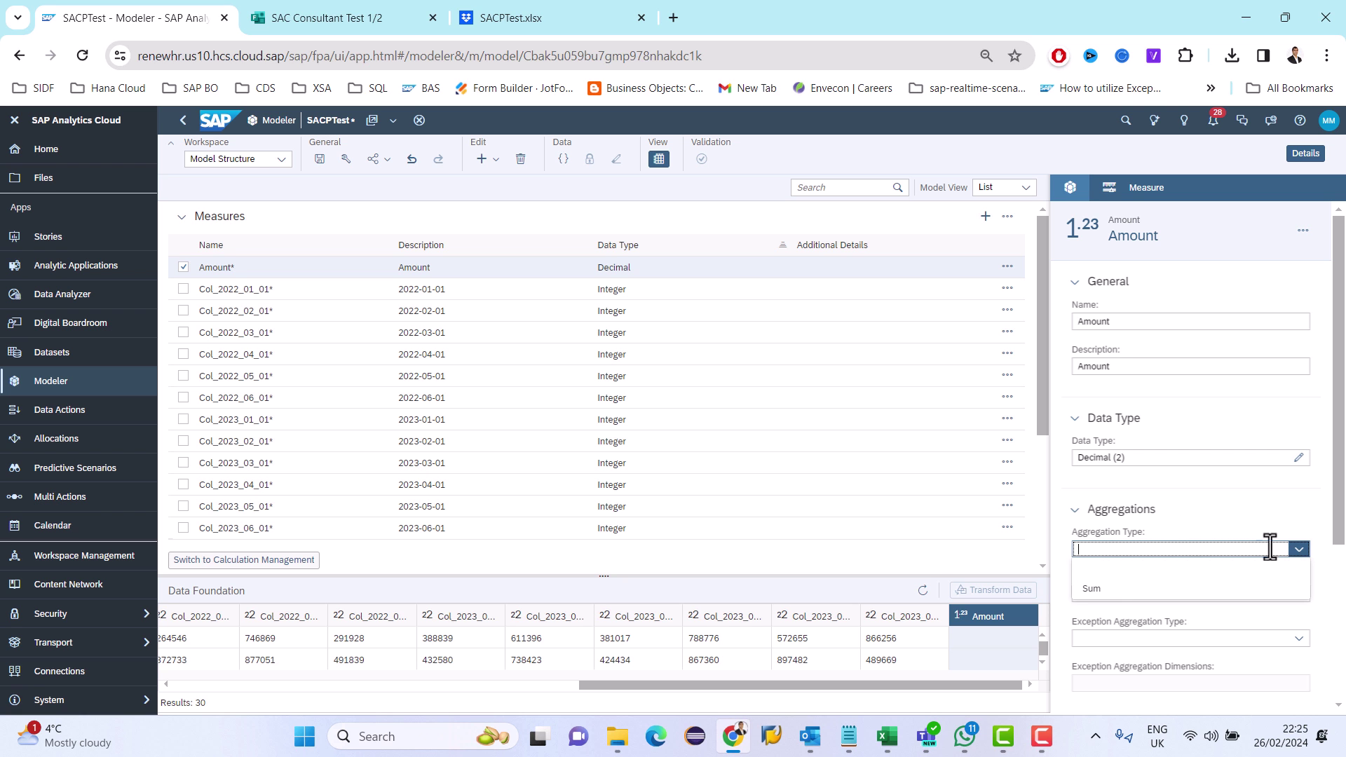
left_click(1091, 590)
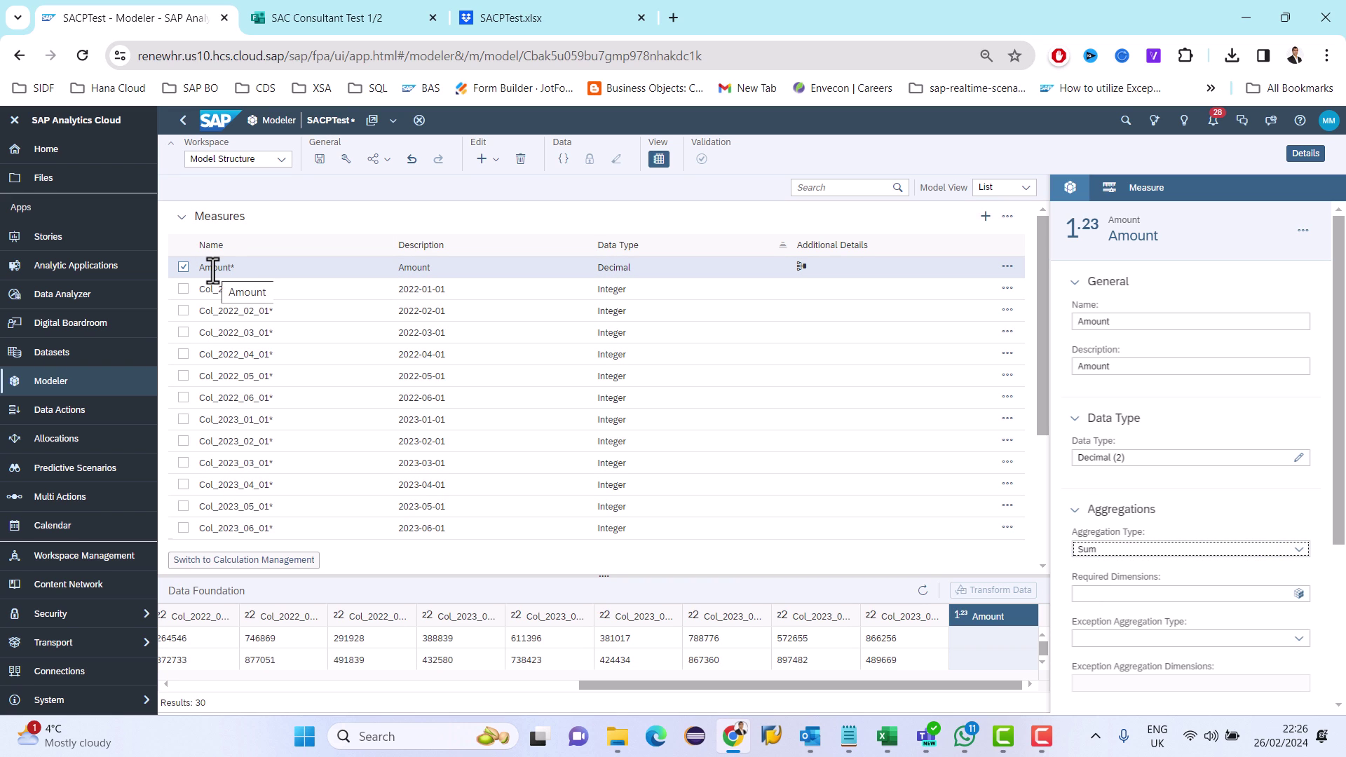
Delete all the monthly column measures from Col_2022_01_01 to Col_2023_06_01, keeping the Amount measure.
left_click(183, 289)
left_click(183, 311)
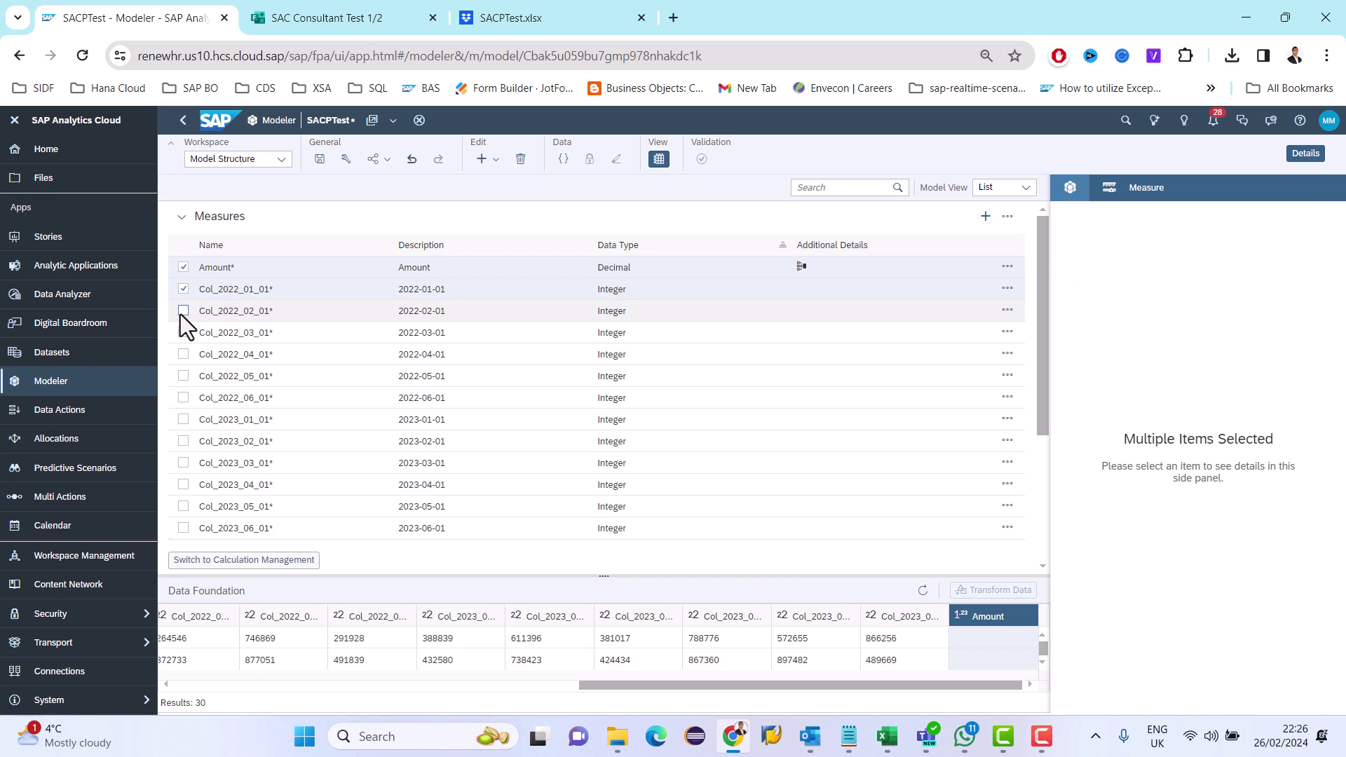
left_click(183, 333)
left_click(183, 355)
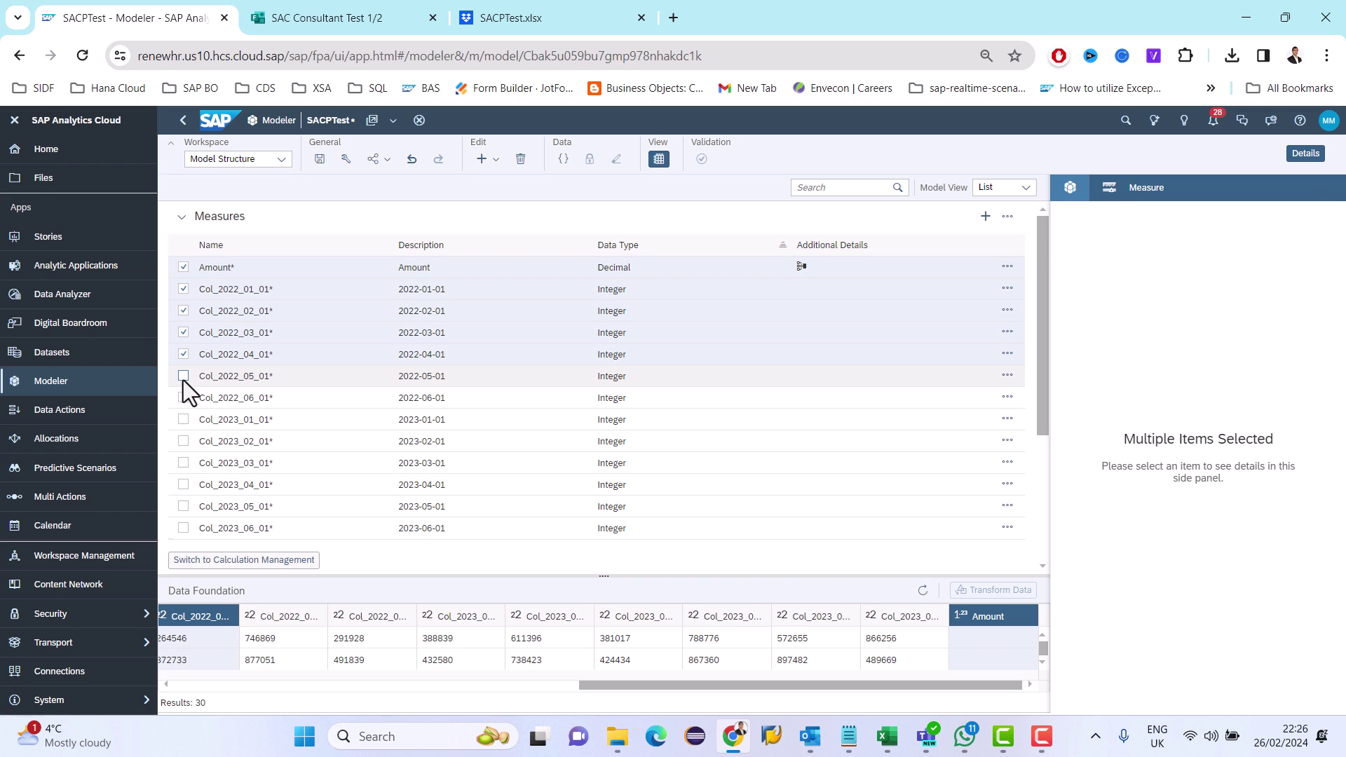
left_click(182, 376)
left_click(183, 397)
left_click(184, 420)
left_click(183, 442)
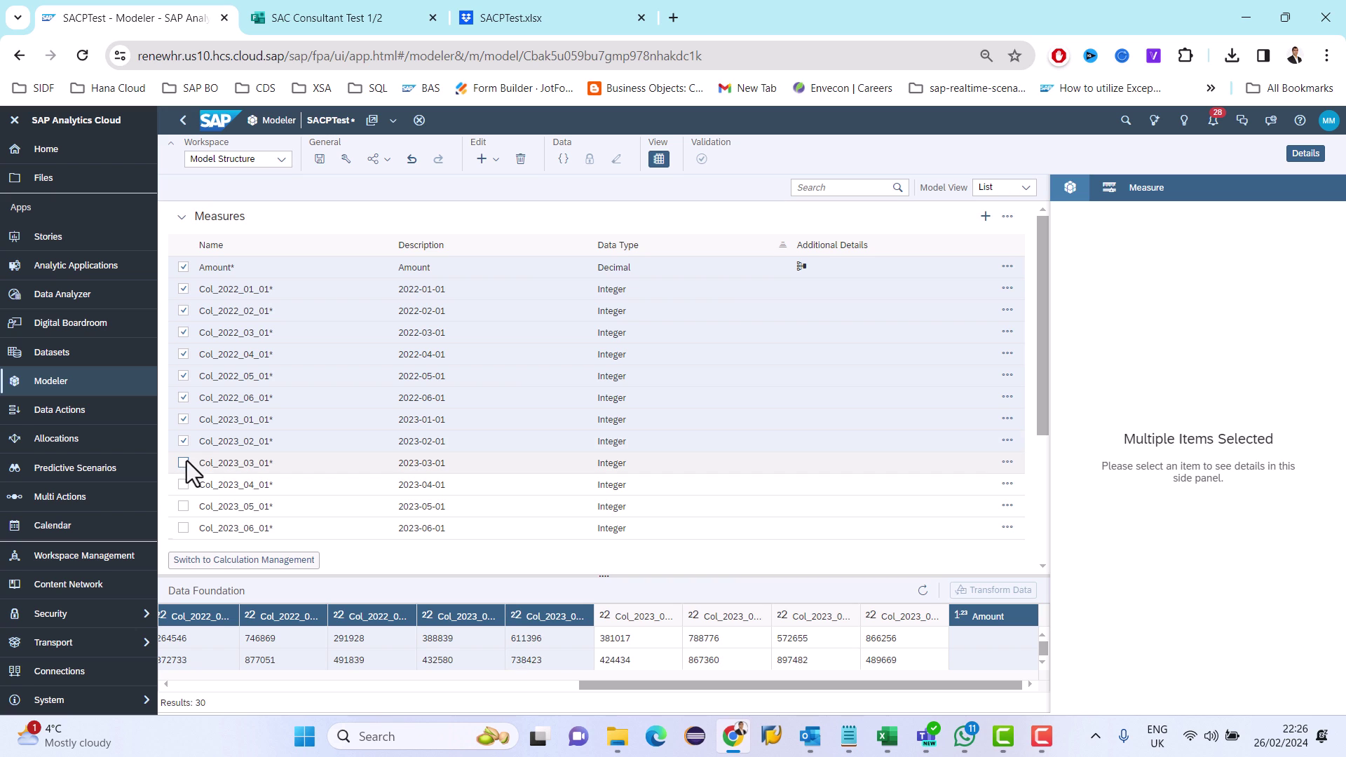
left_click(185, 463)
left_click(184, 484)
left_click(183, 506)
left_click(183, 528)
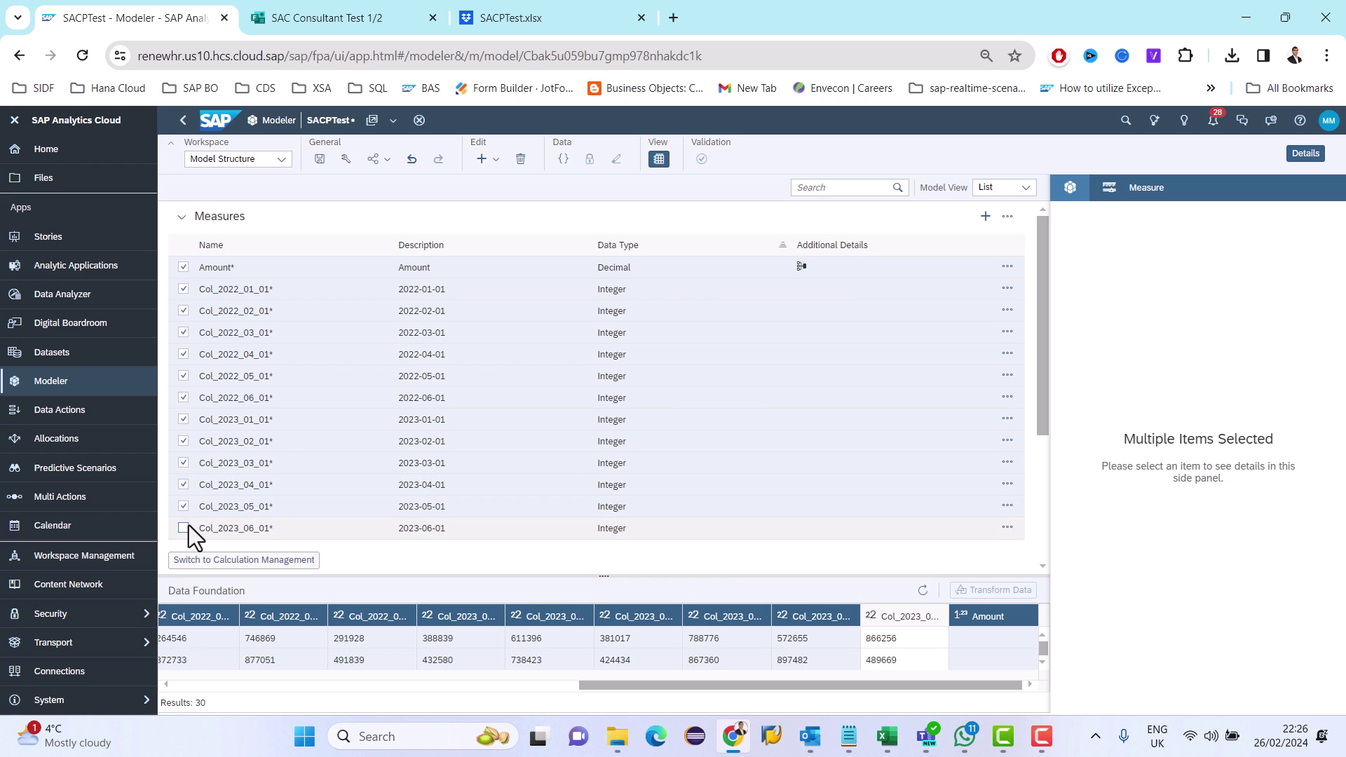
scroll(225, 452, "down", 3)
scroll(571, 380, "up", 3)
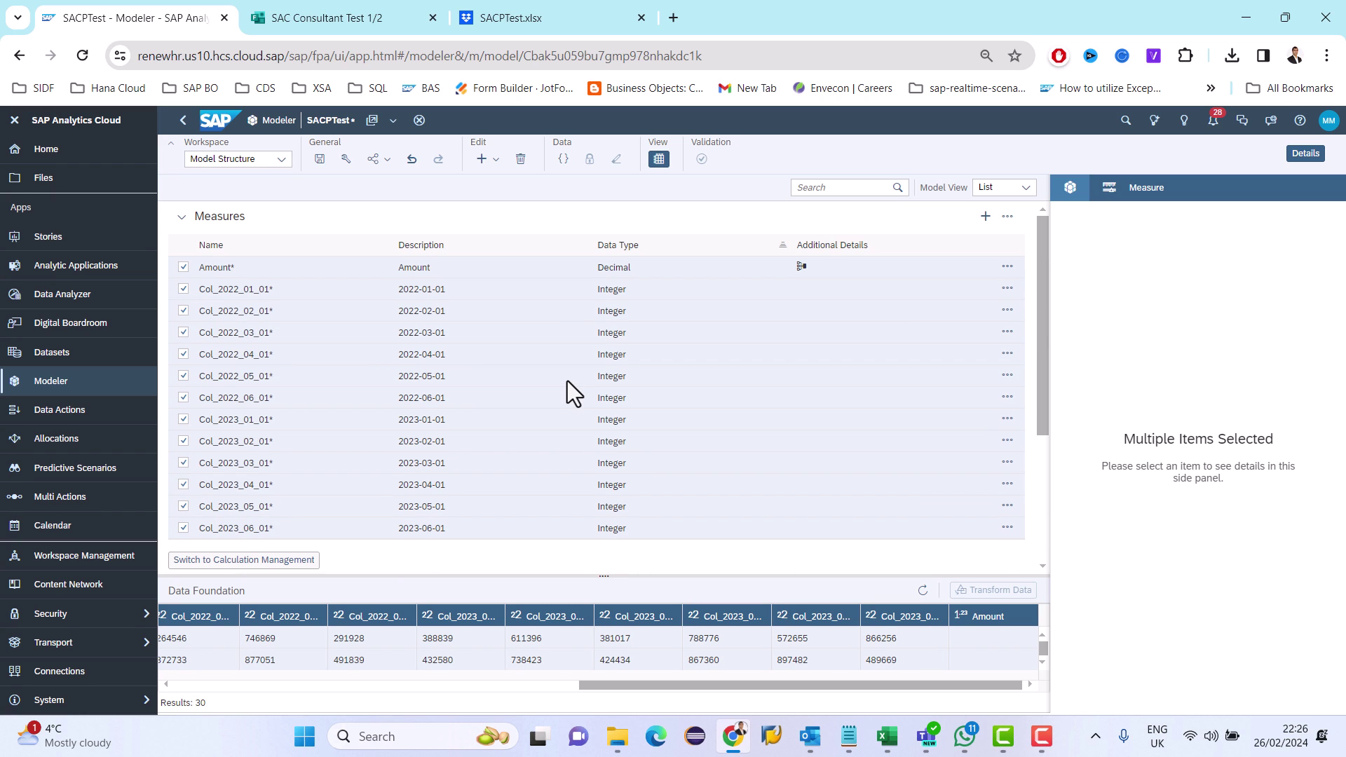
left_click(183, 267)
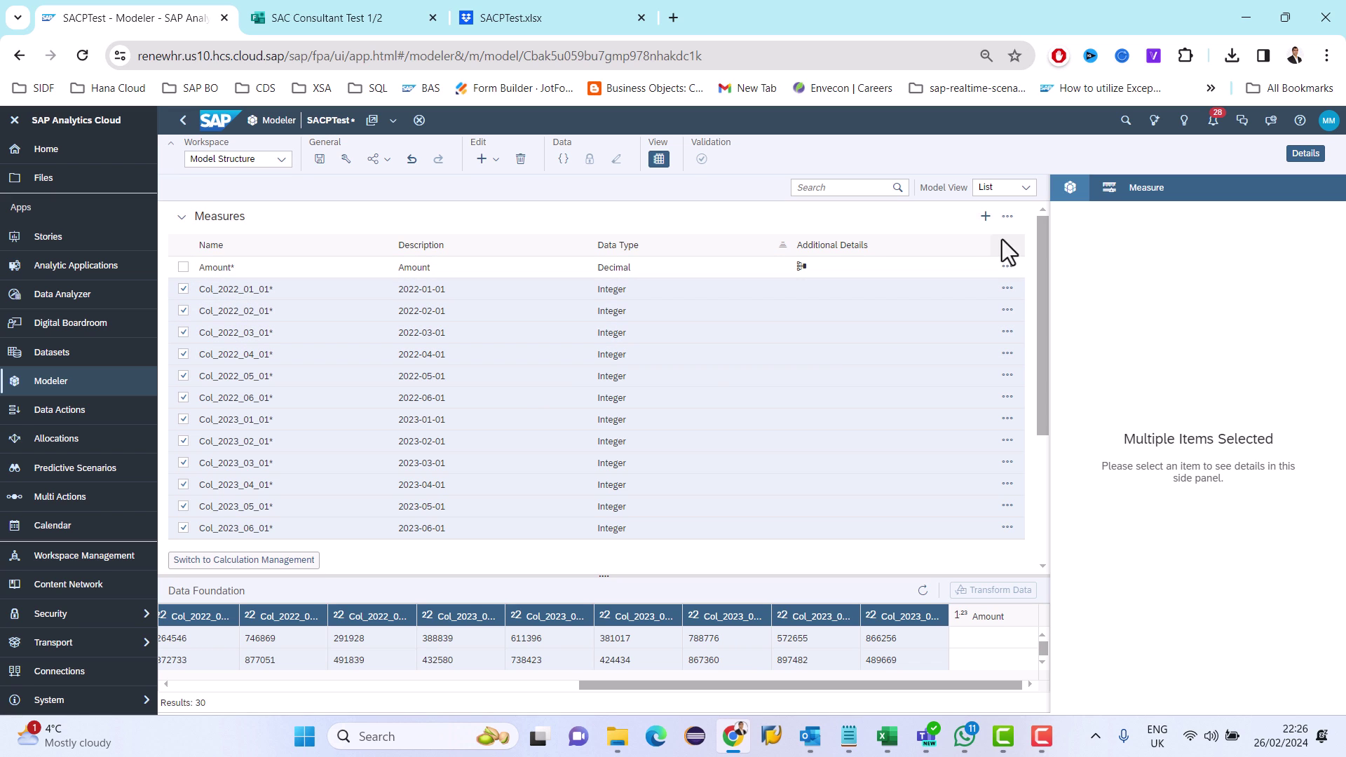
left_click(1008, 215)
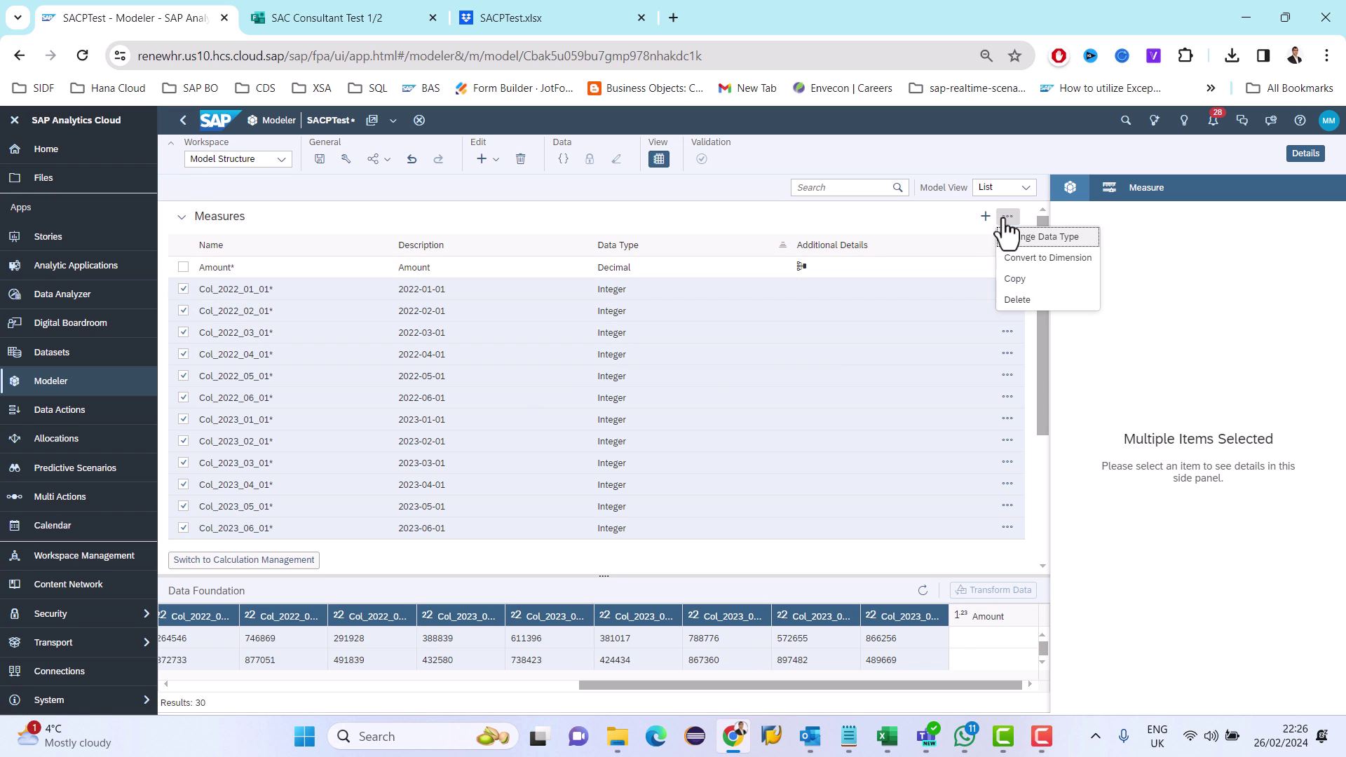
left_click(1014, 301)
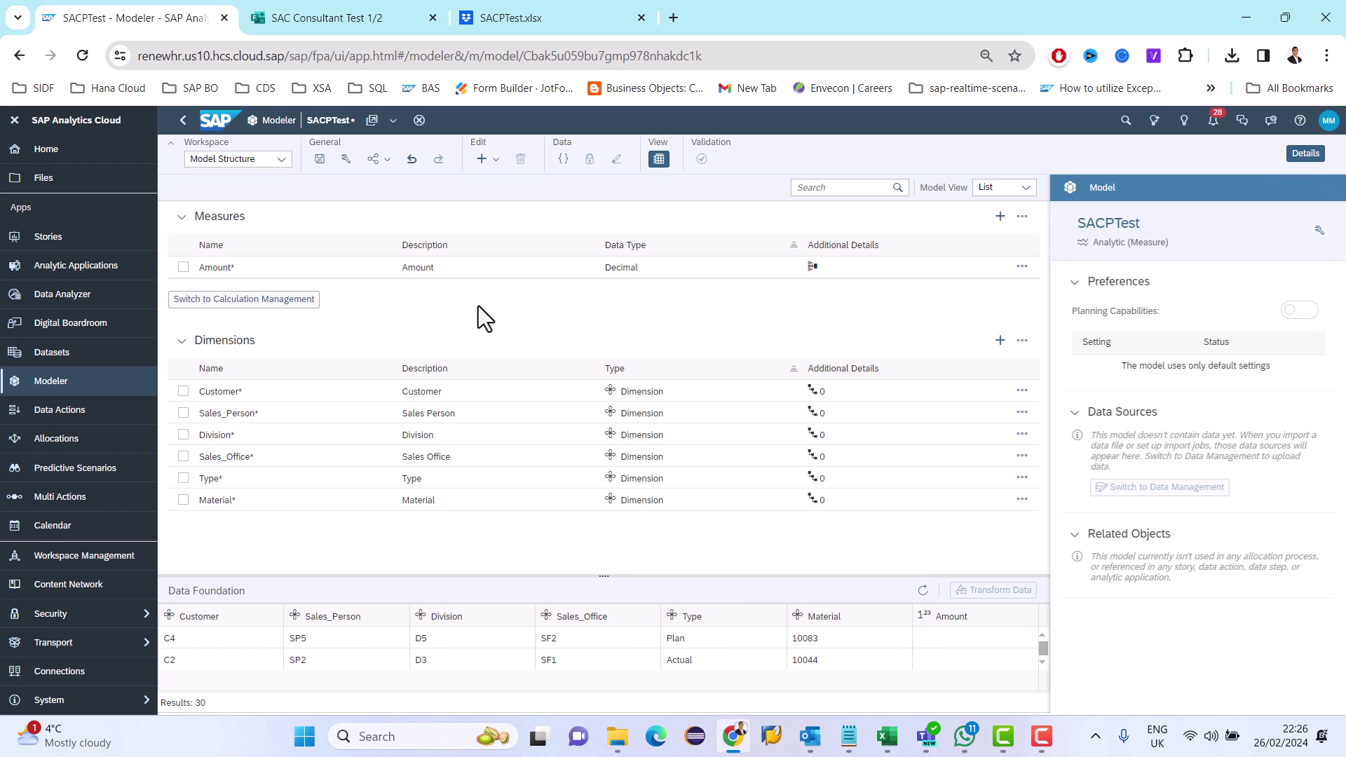
Compare the model's dimensions with the Material to Type headers in the Excel workbook, and return to the model.
key("alt+Tab")
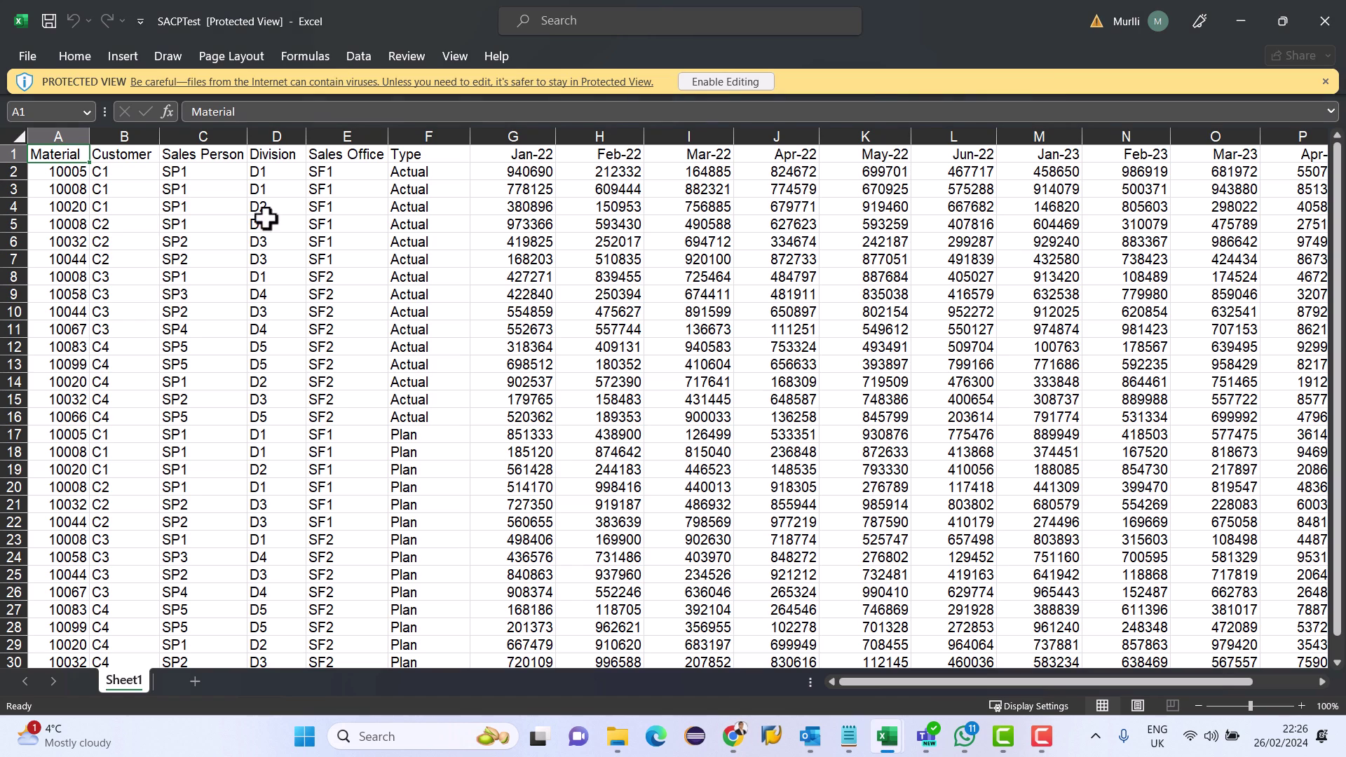
left_click_drag(71, 154, 455, 154)
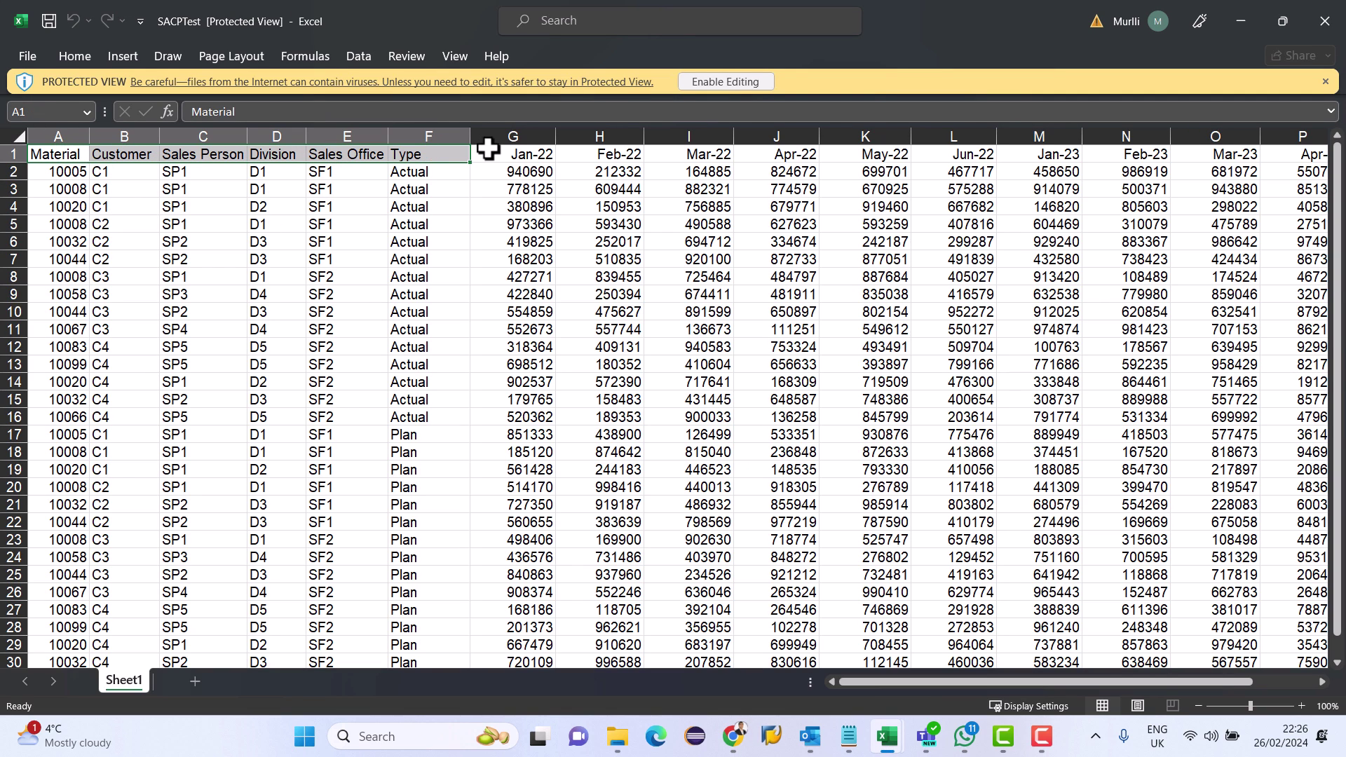
key("alt+Tab")
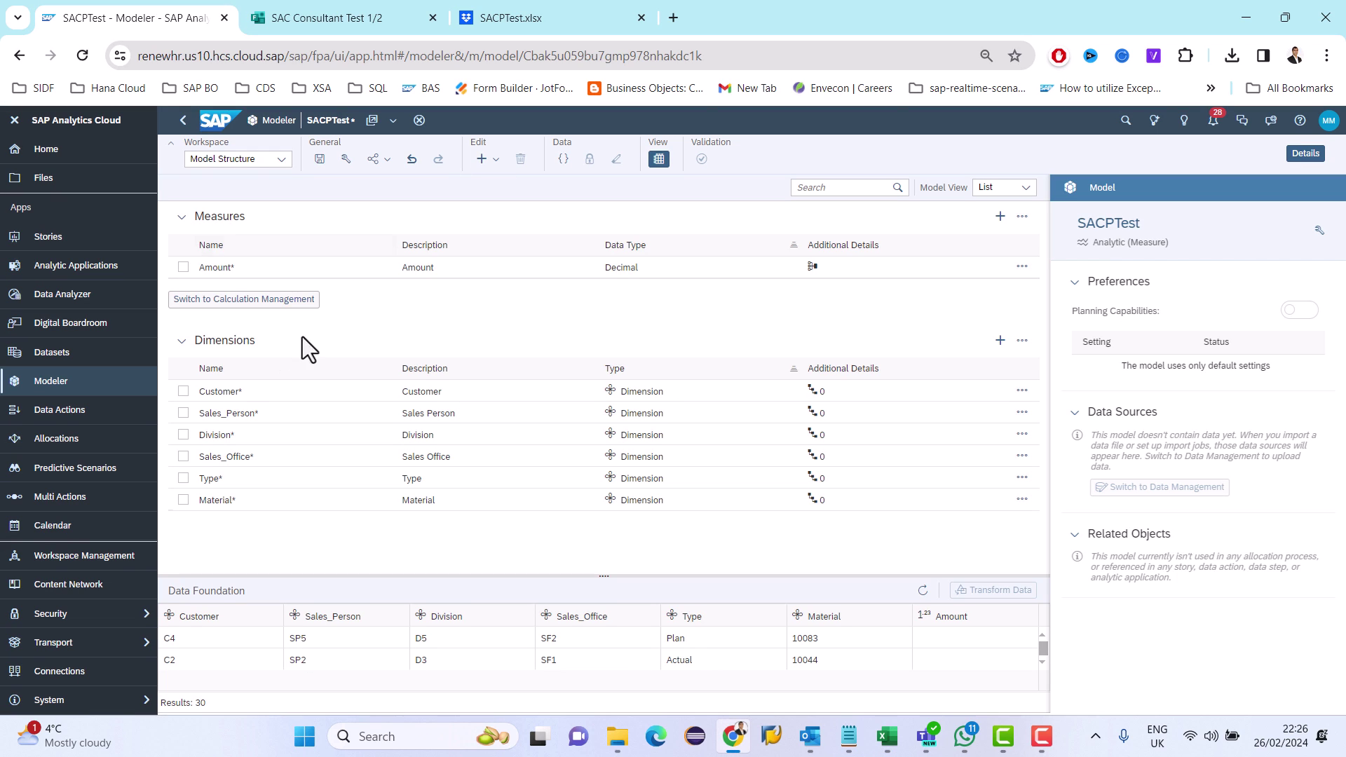
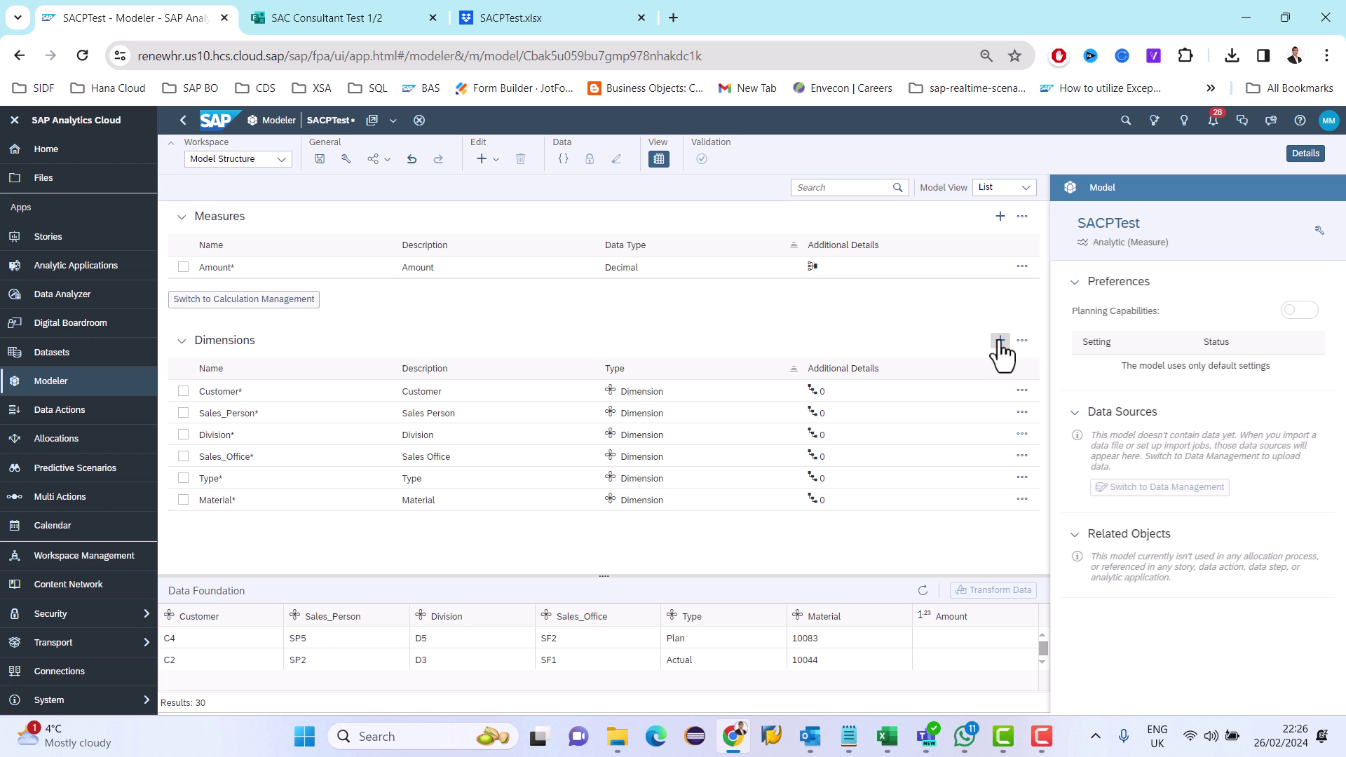
Add a new dimension named SalesDate with a new dimension table of type Date.
left_click(1000, 340)
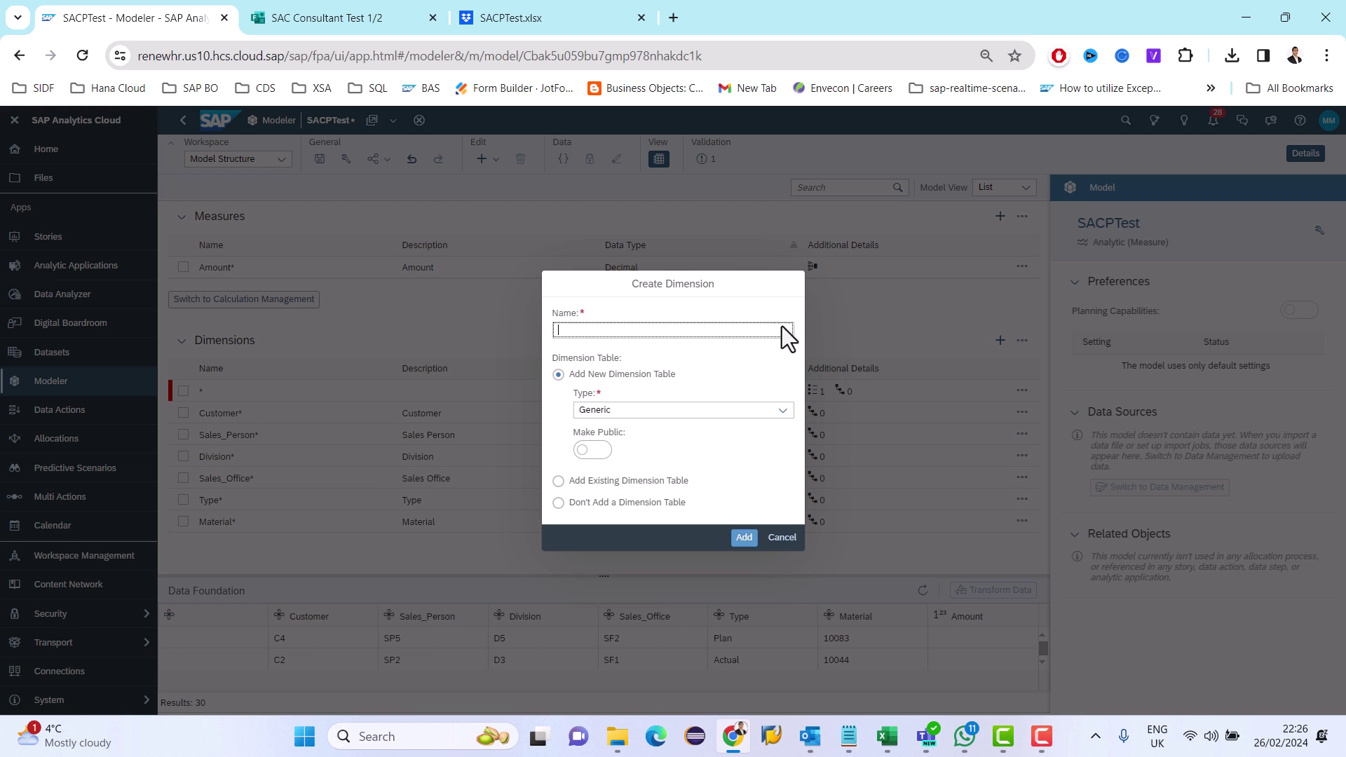
type("SalesDate")
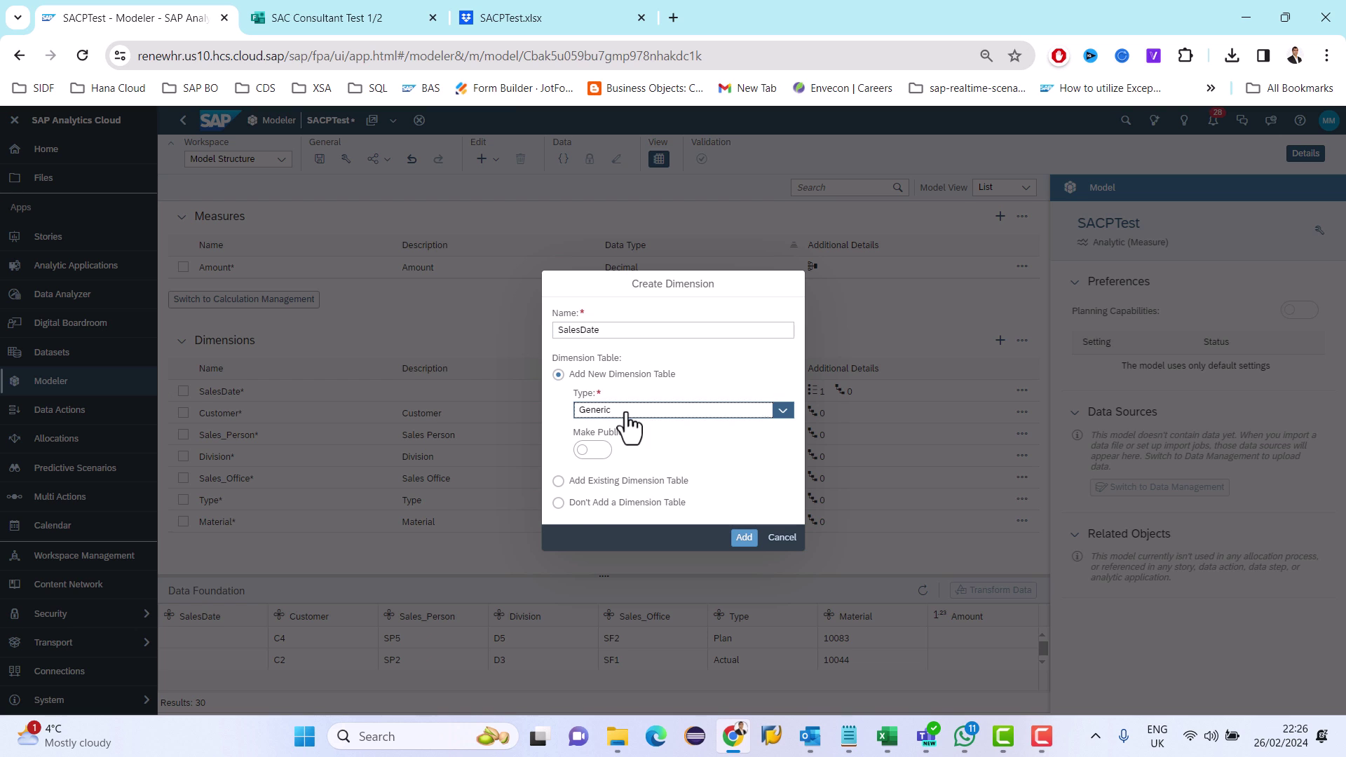
left_click(626, 412)
left_click(599, 472)
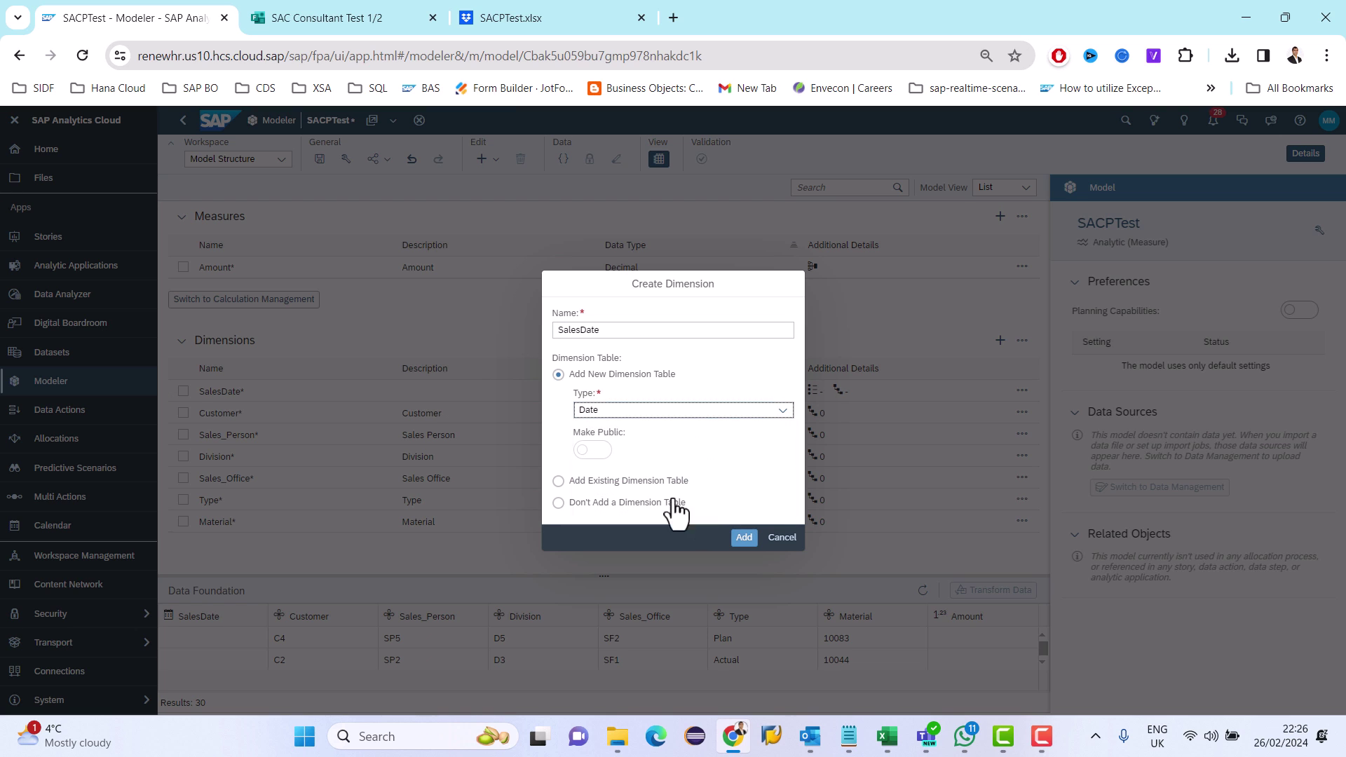
left_click(744, 538)
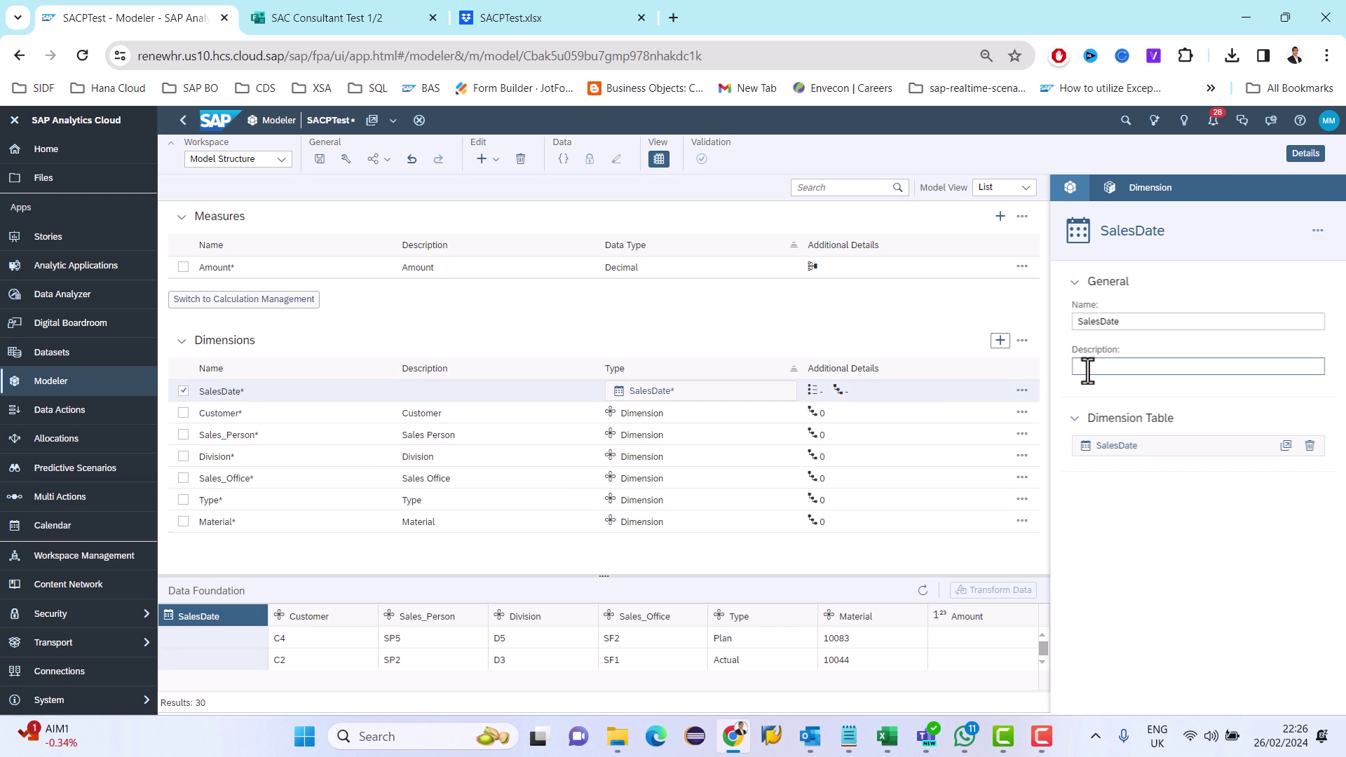
Give the SalesDate dimension table the description Sales Date.
left_click(773, 396)
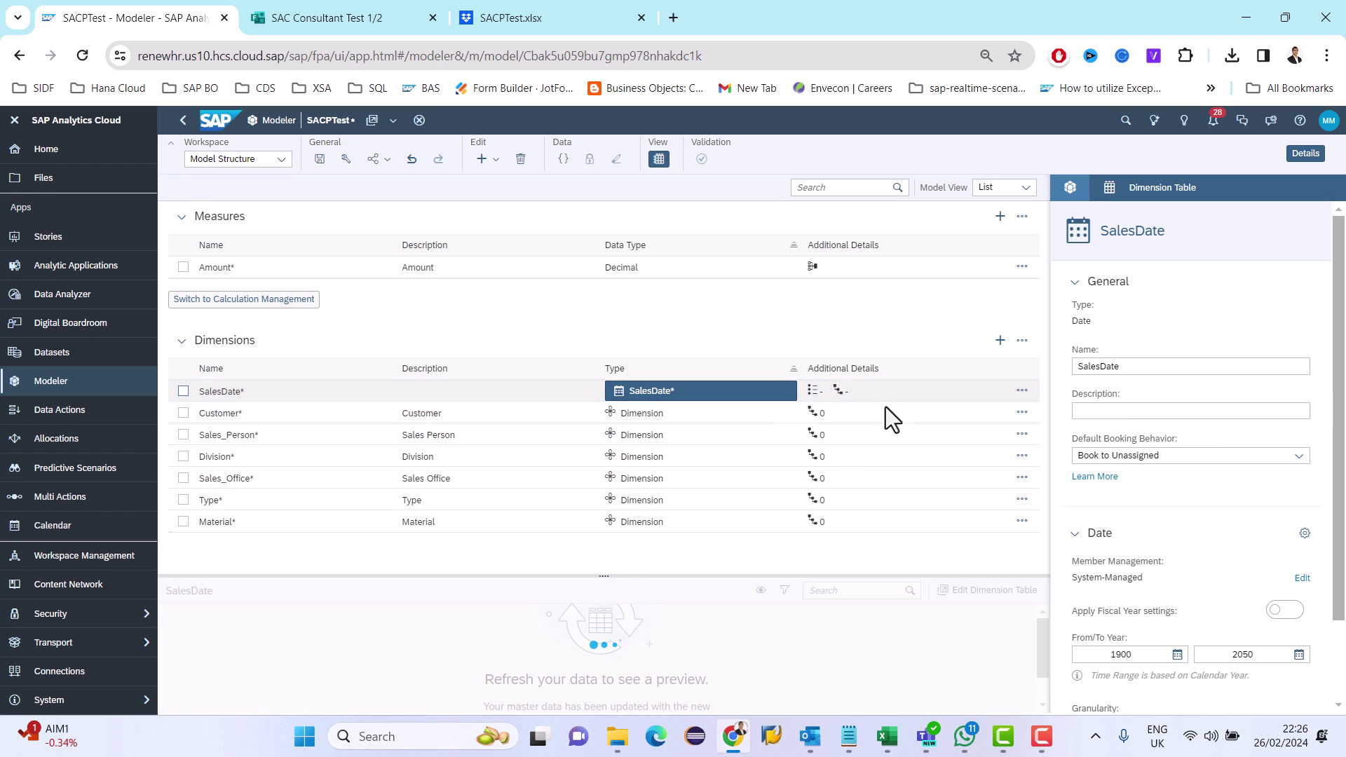
left_click(1208, 415)
type("Sales Date")
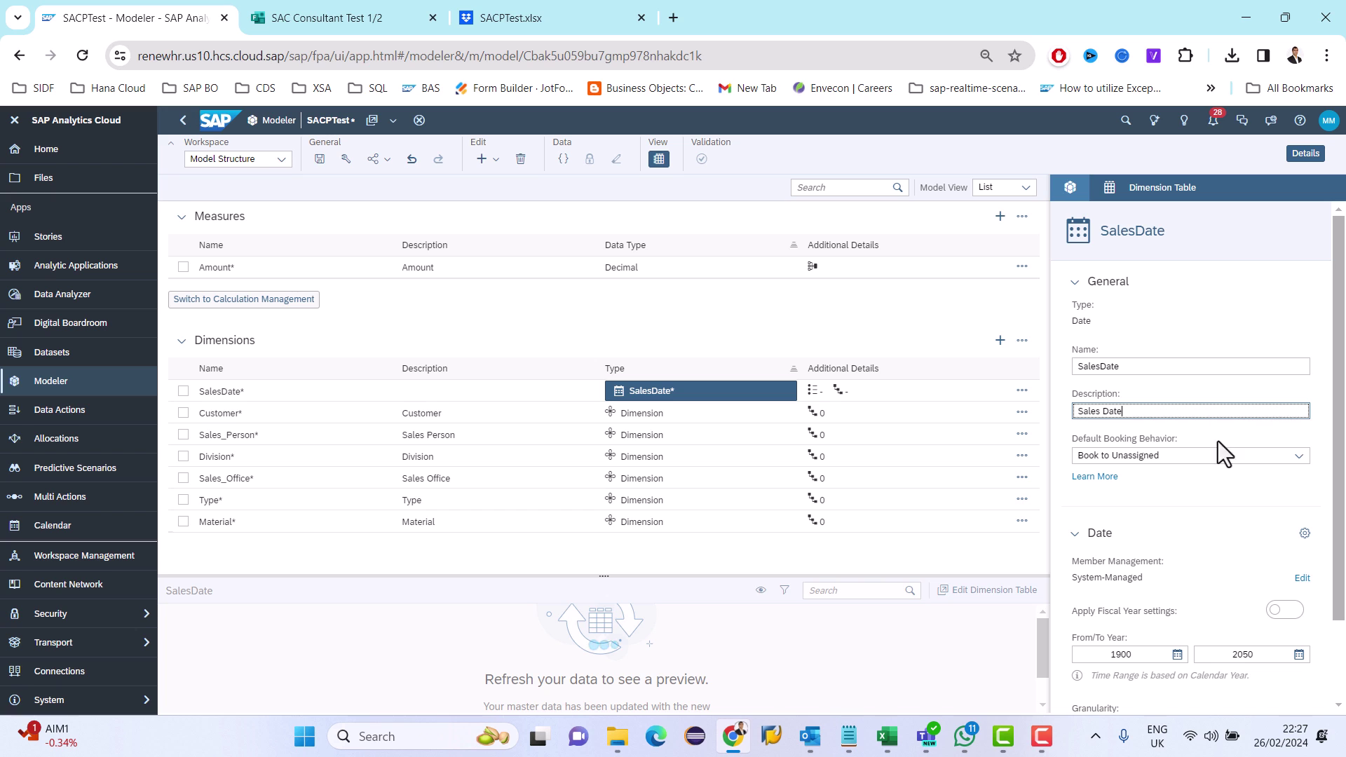
left_click(1217, 440)
Check the month headers from Jan-22 to Jan-23 in the Excel workbook against SalesDate's year range, and return to the model.
scroll(1227, 498, "down", 2)
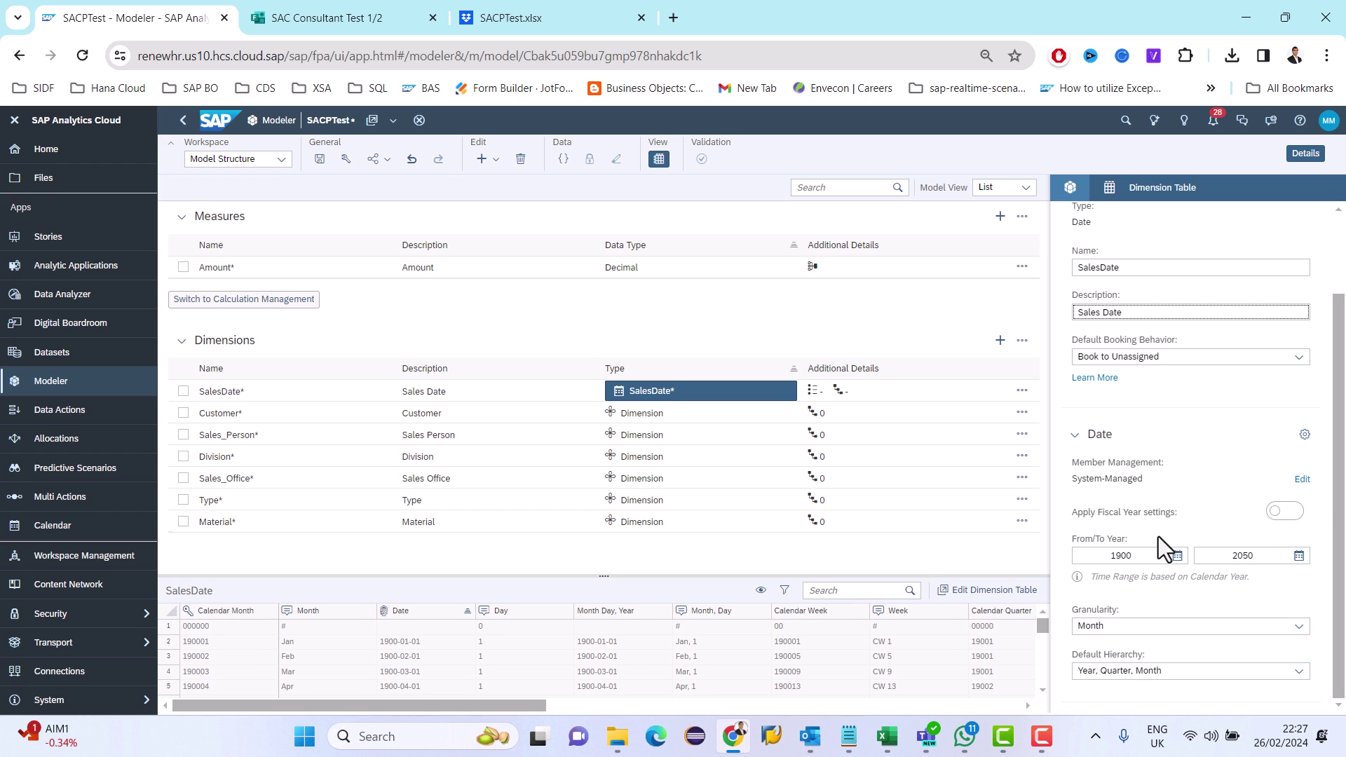
left_click(1144, 556)
left_click_drag(1144, 557, 1094, 560)
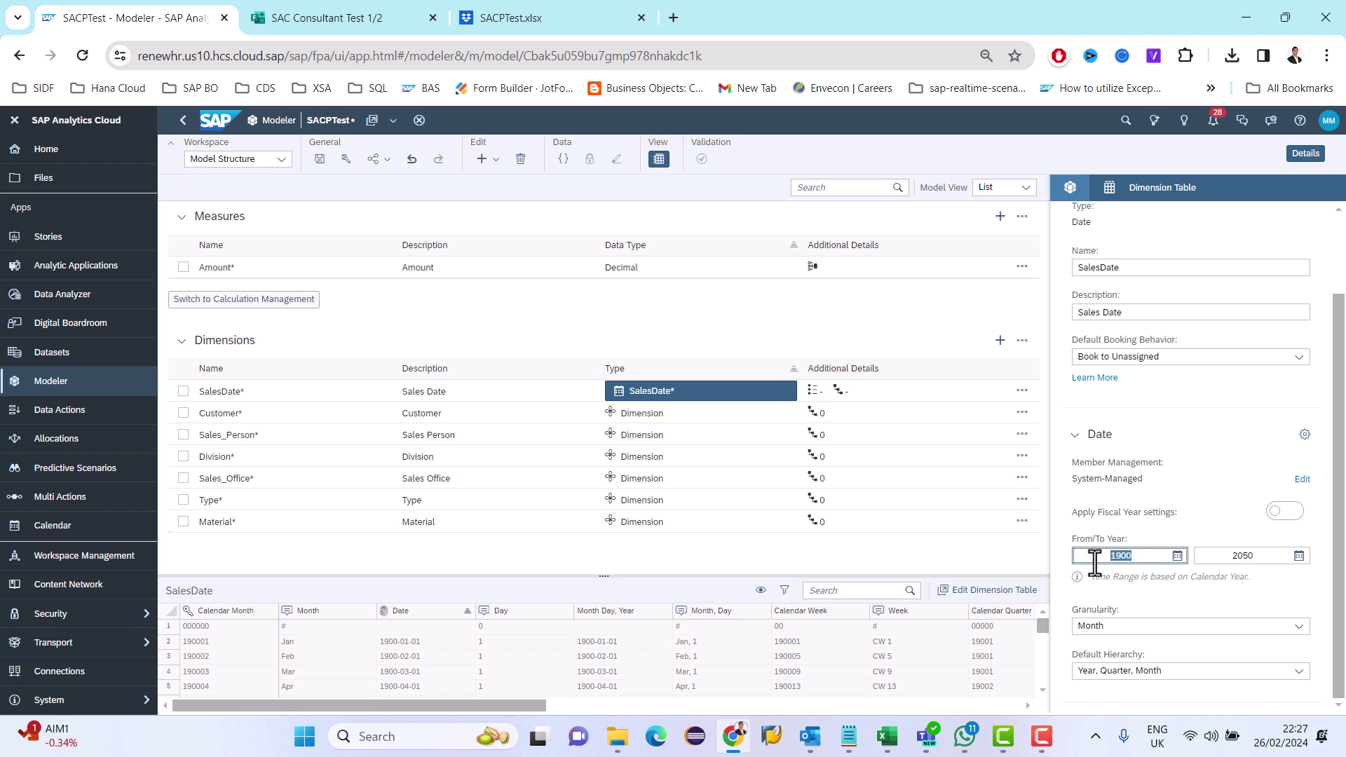
key("alt+Tab")
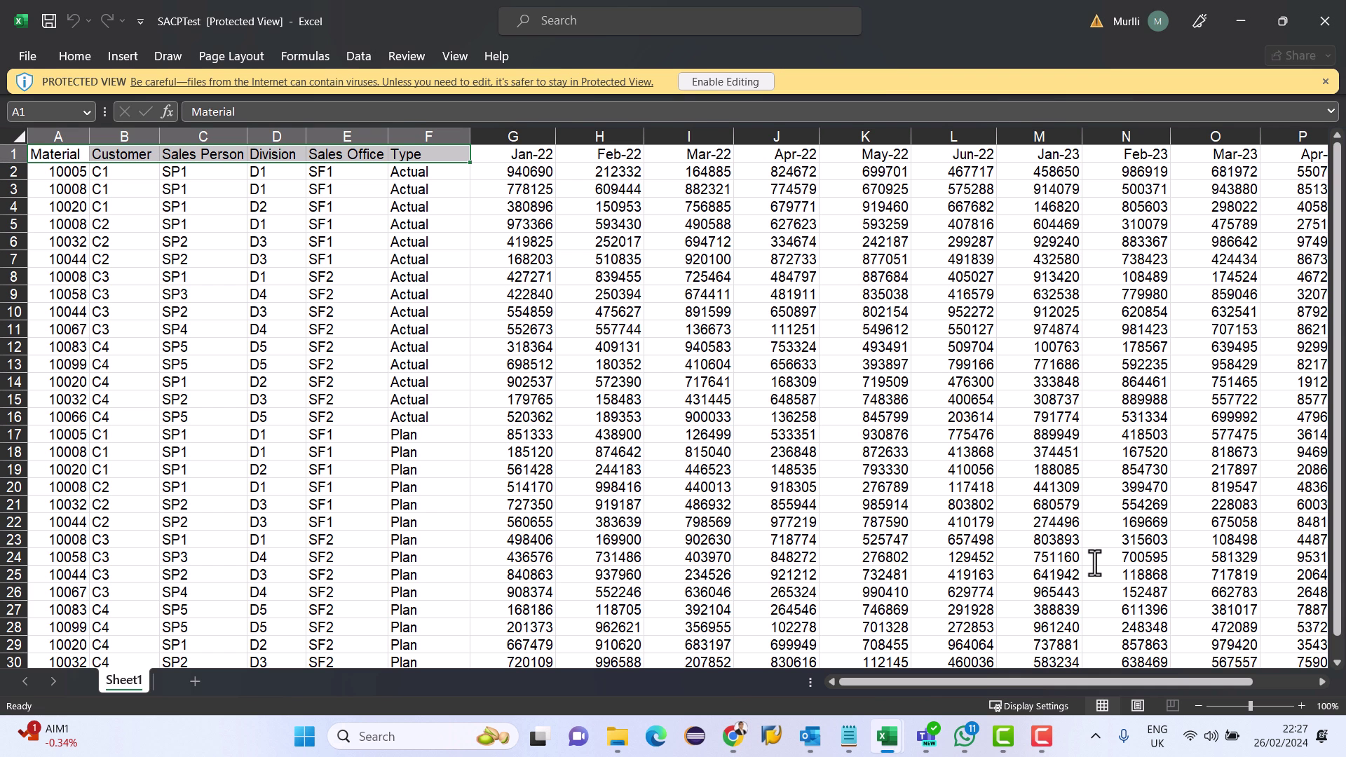
left_click(539, 156)
key("alt+Tab")
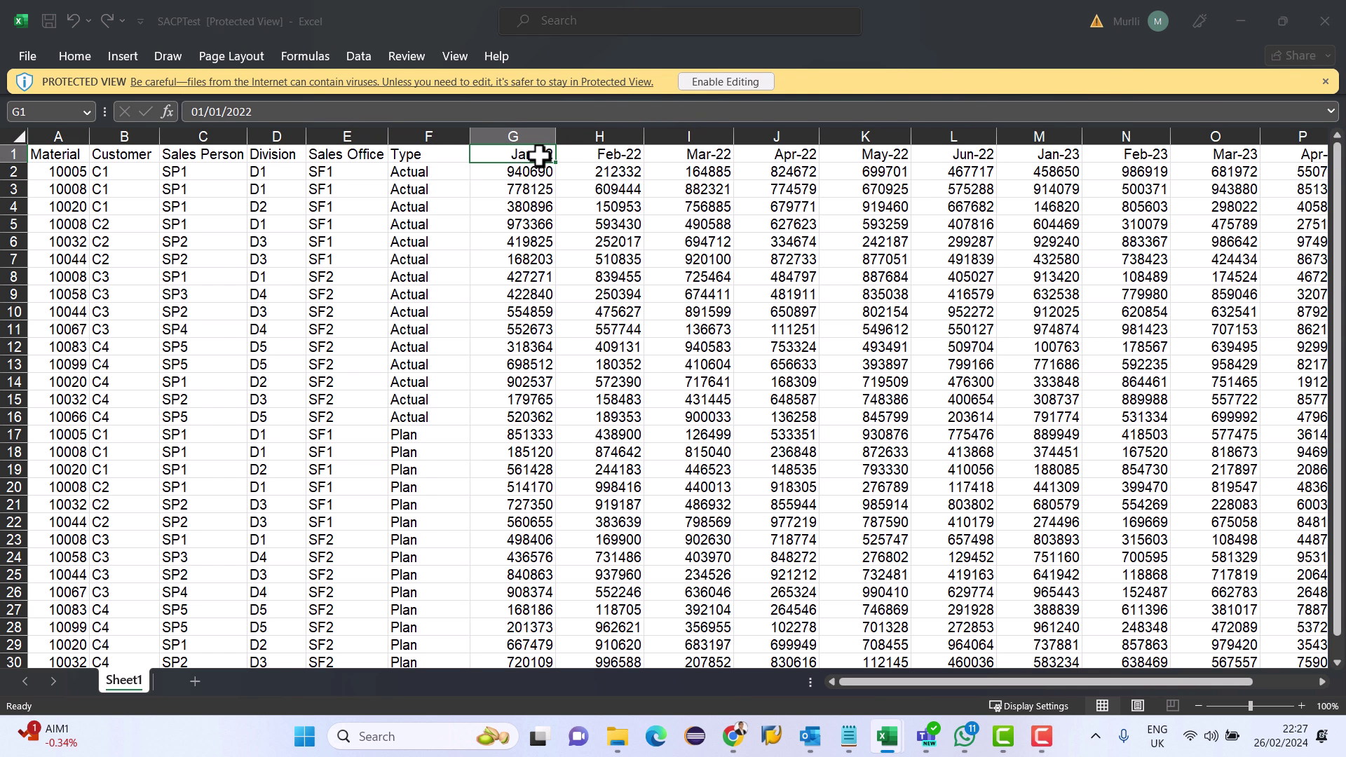
key("alt+Tab")
key("Right")
key("Right")
key("Right")
key("Right")
key("Right")
key("Right")
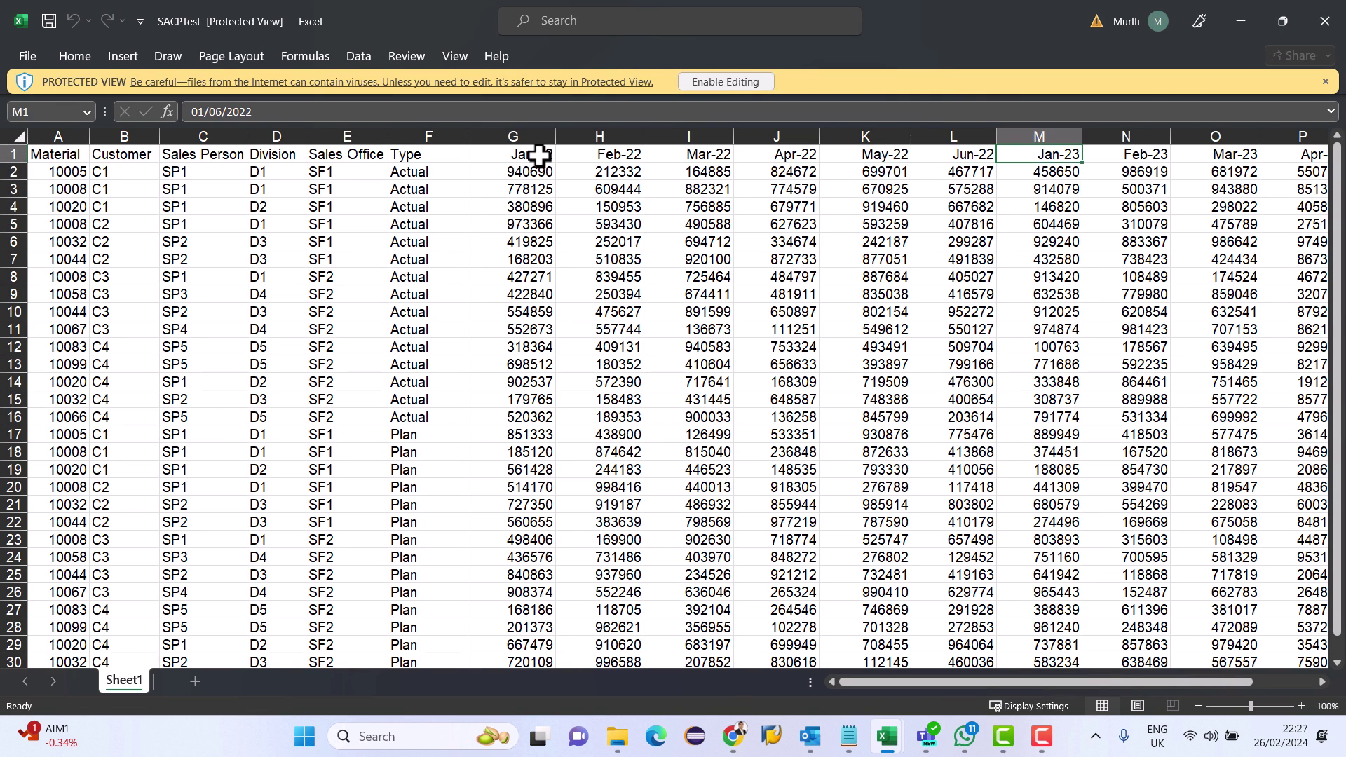
key("alt+Tab")
Set the SalesDate dimension's year range from 2021 to 2025 and its granularity to Day.
double_click(1125, 556)
type("2021")
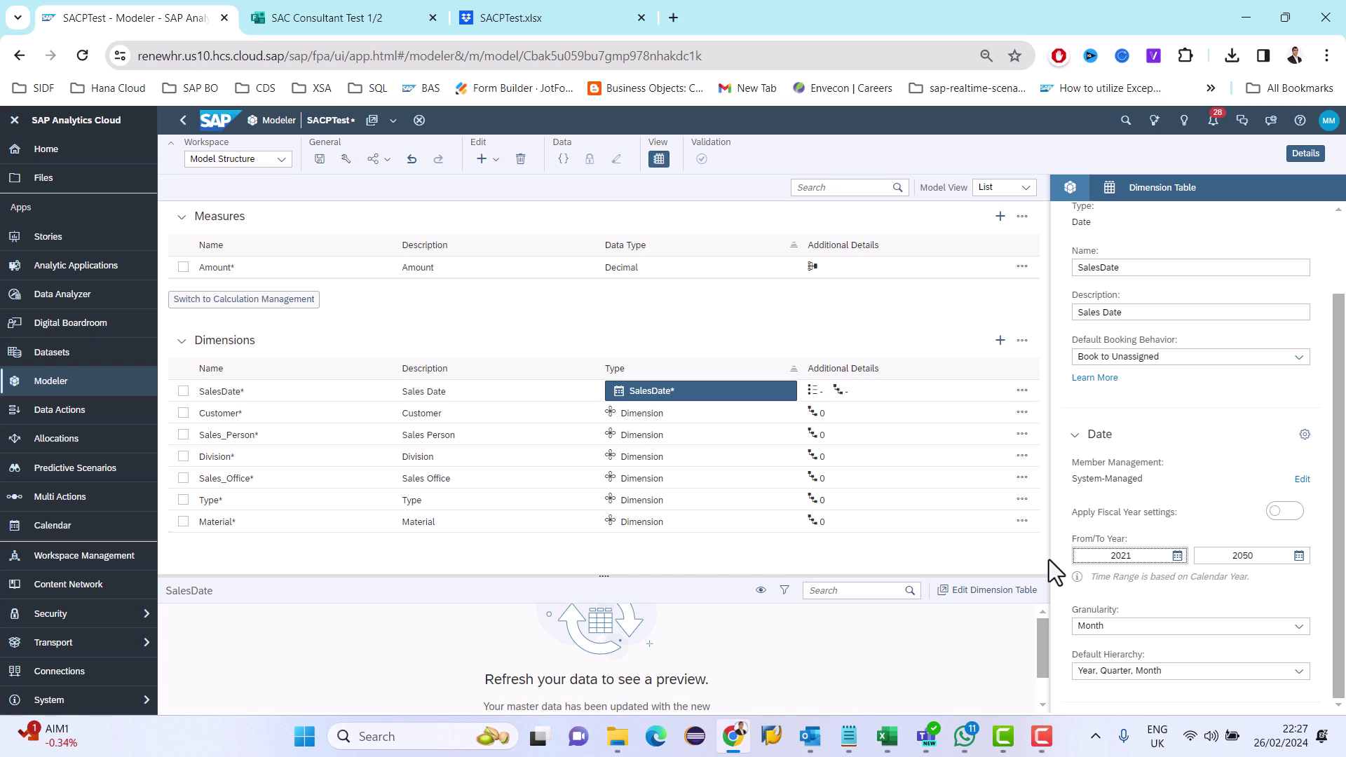
double_click(1217, 555)
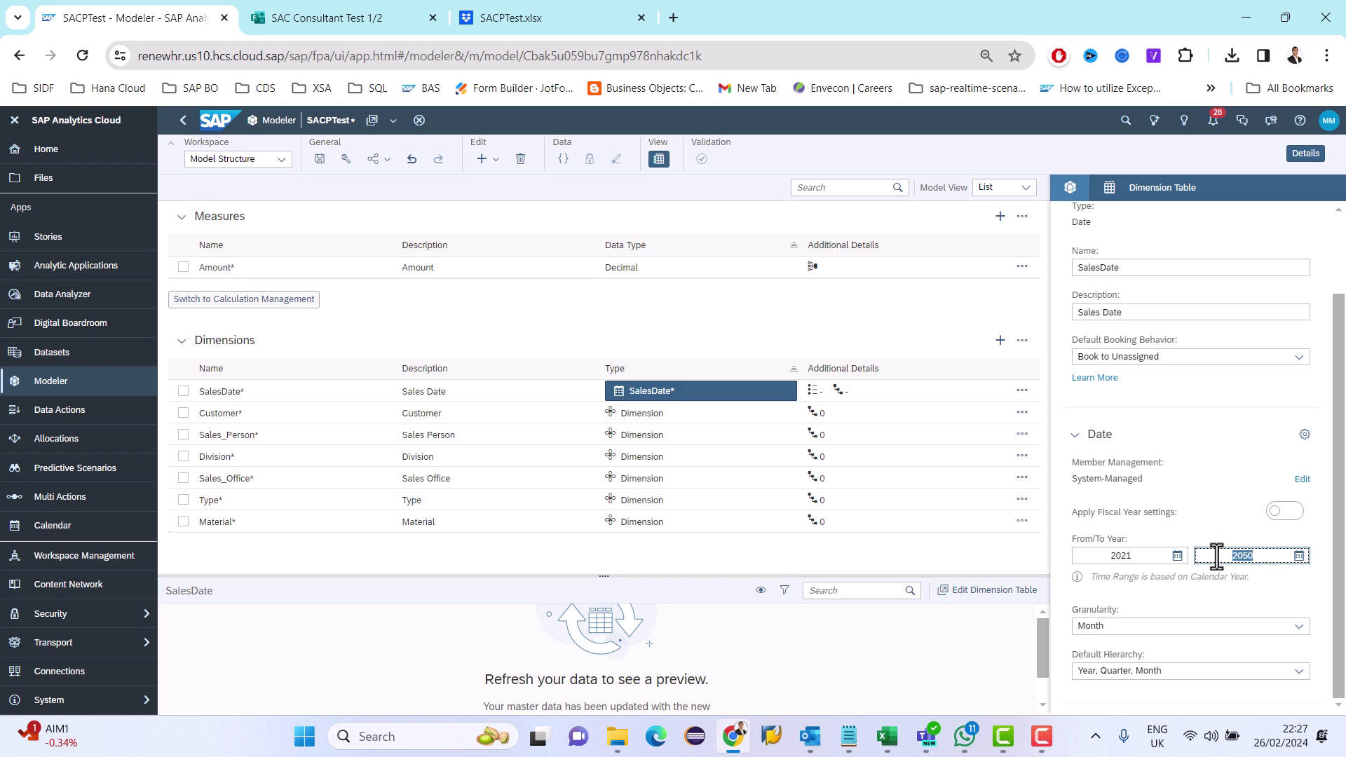
type("20")
left_click(1125, 626)
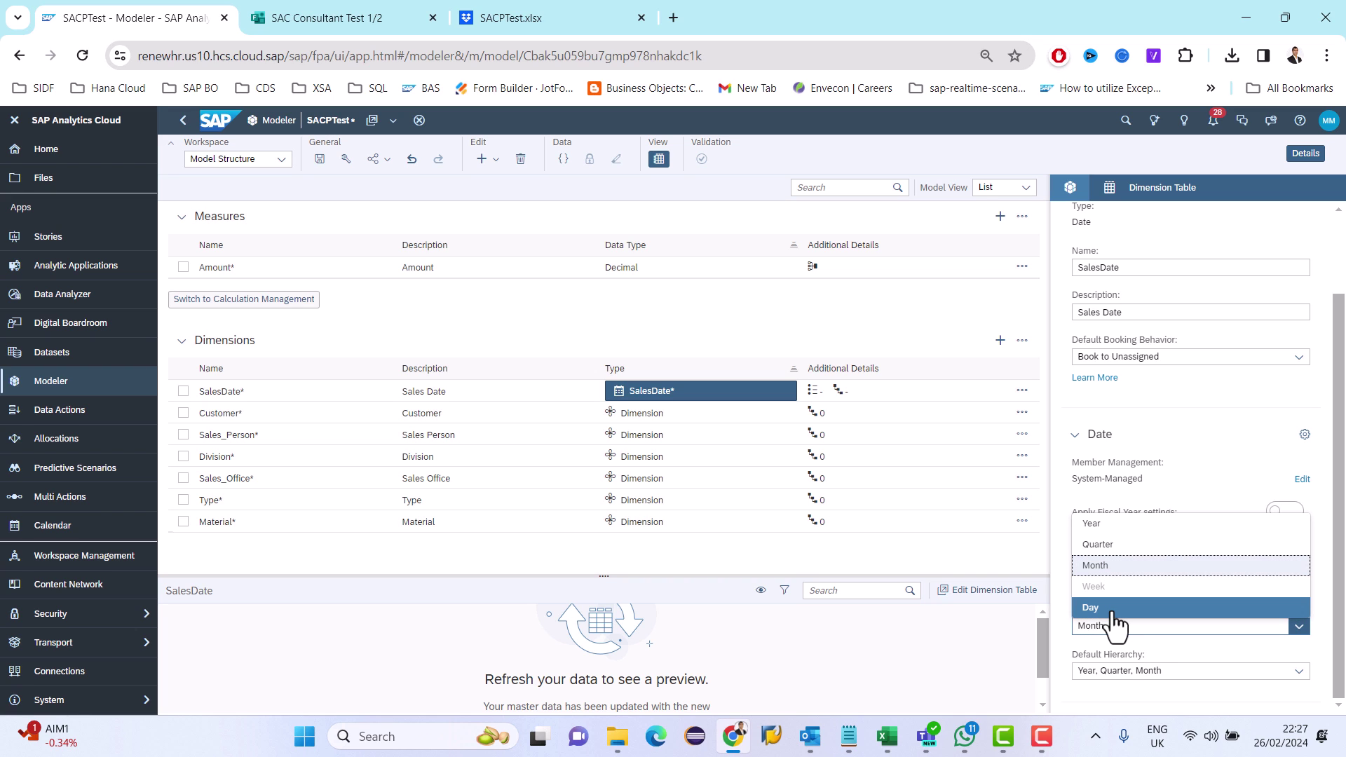
left_click(1115, 609)
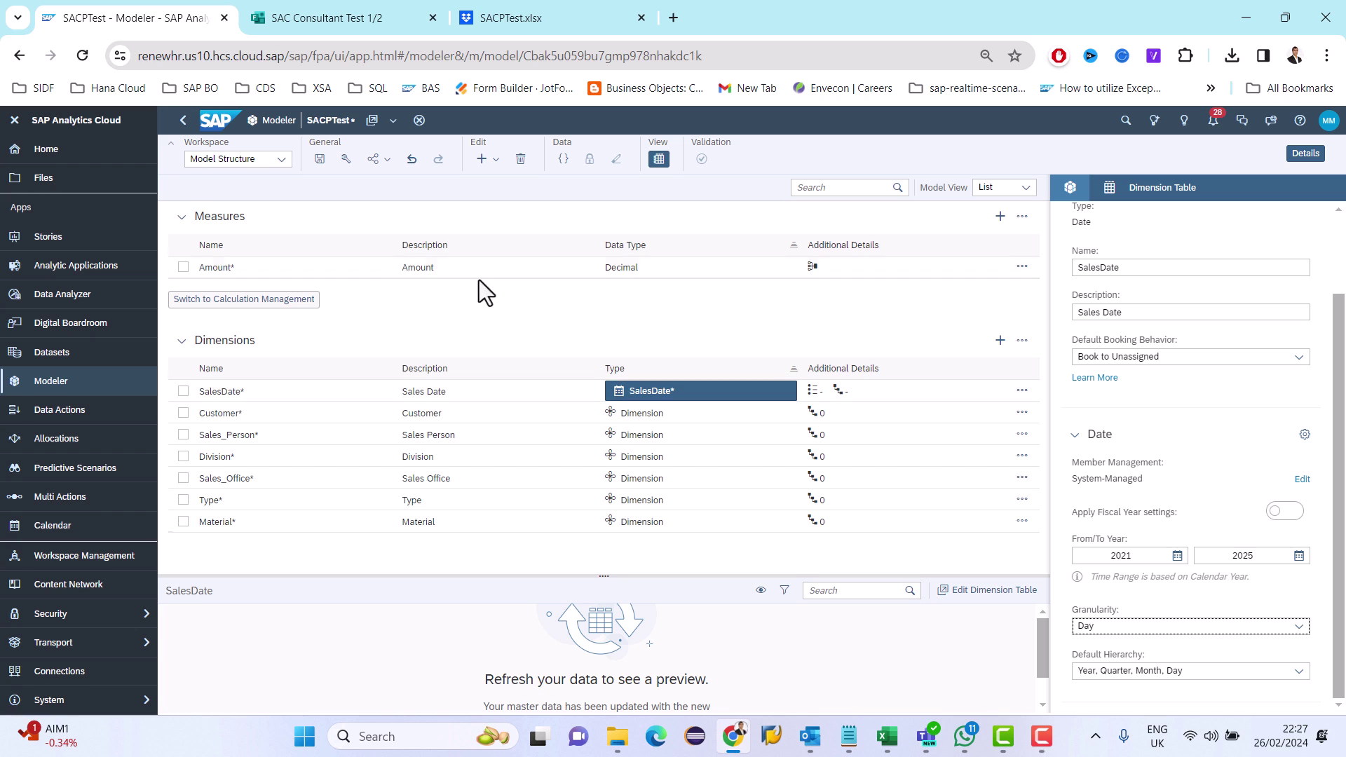
Start saving the model and choose 2022-01-01, the date of the workbook's first month column, as SalesDate's default member.
left_click(319, 159)
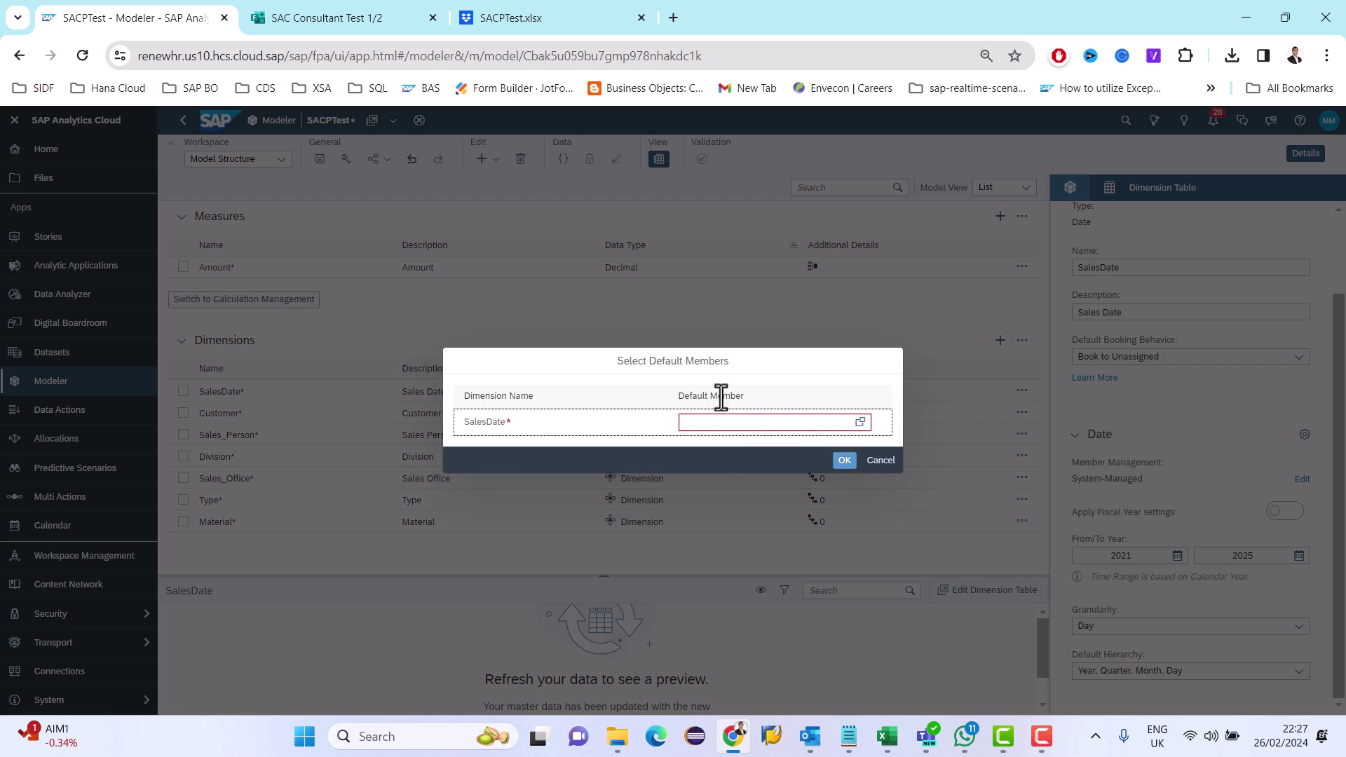
left_click(860, 422)
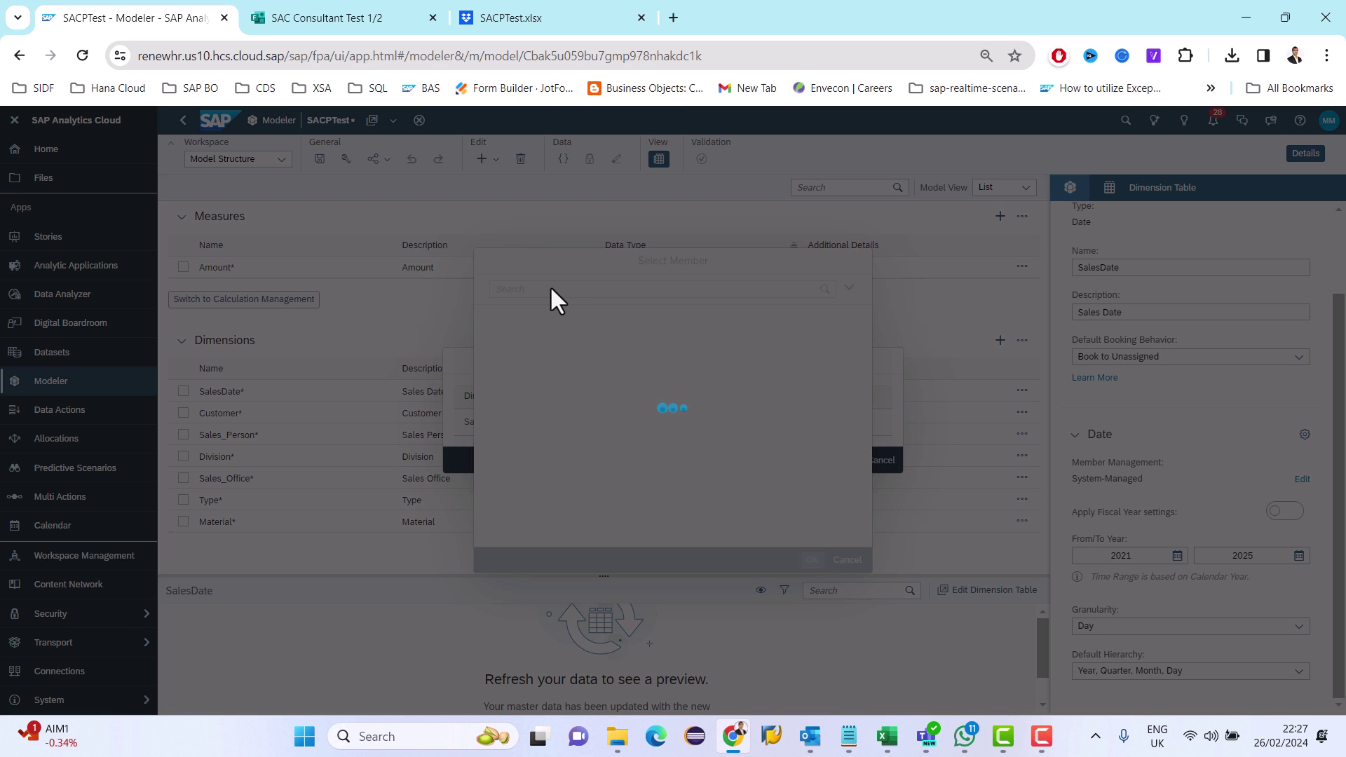
key("alt+Tab")
left_click(519, 153)
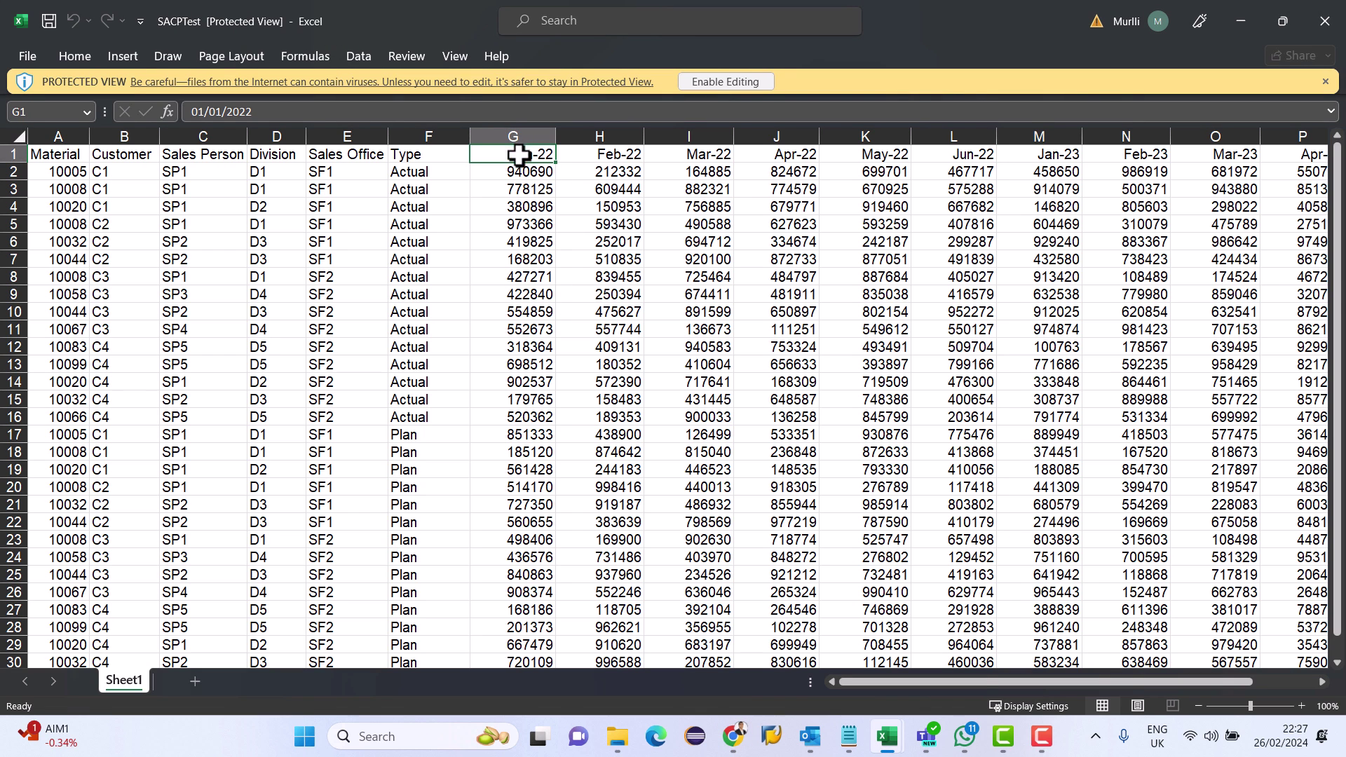
key("alt+Tab")
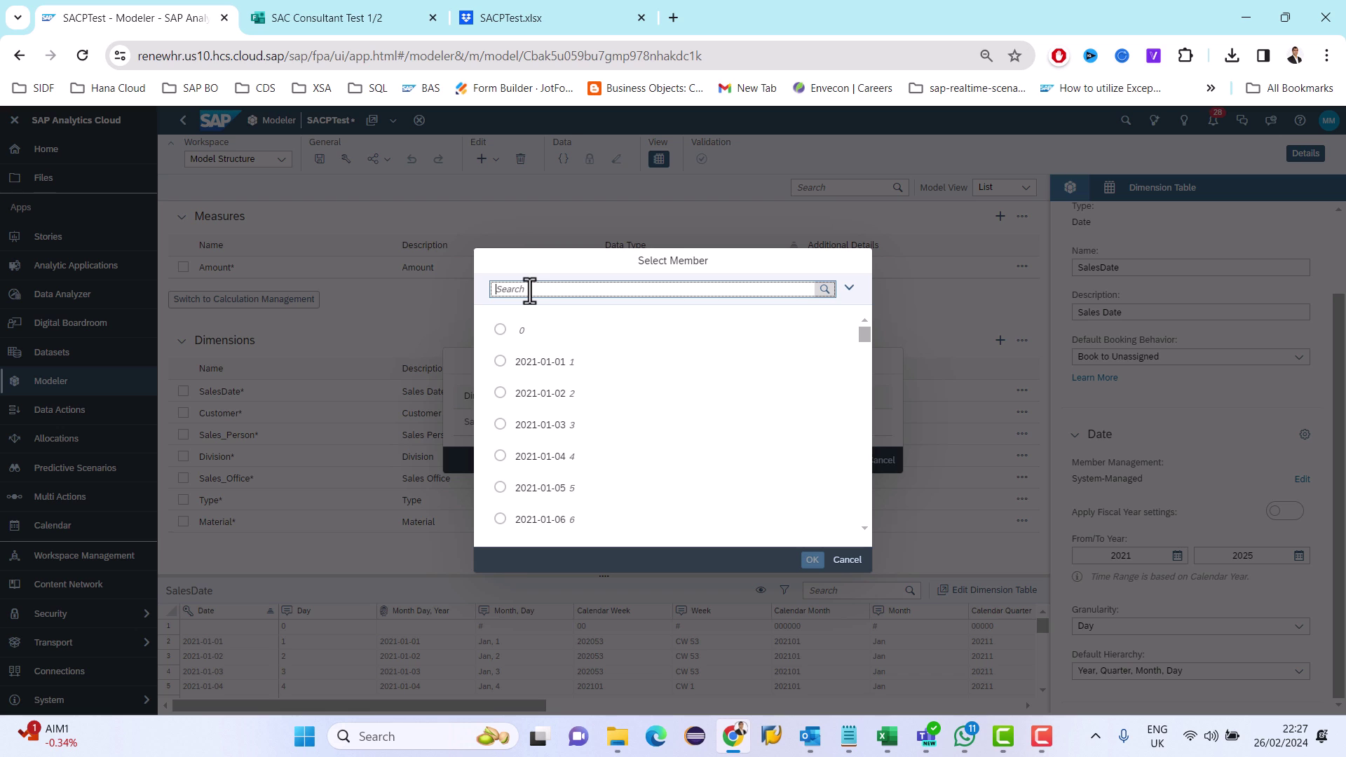
type("2022-")
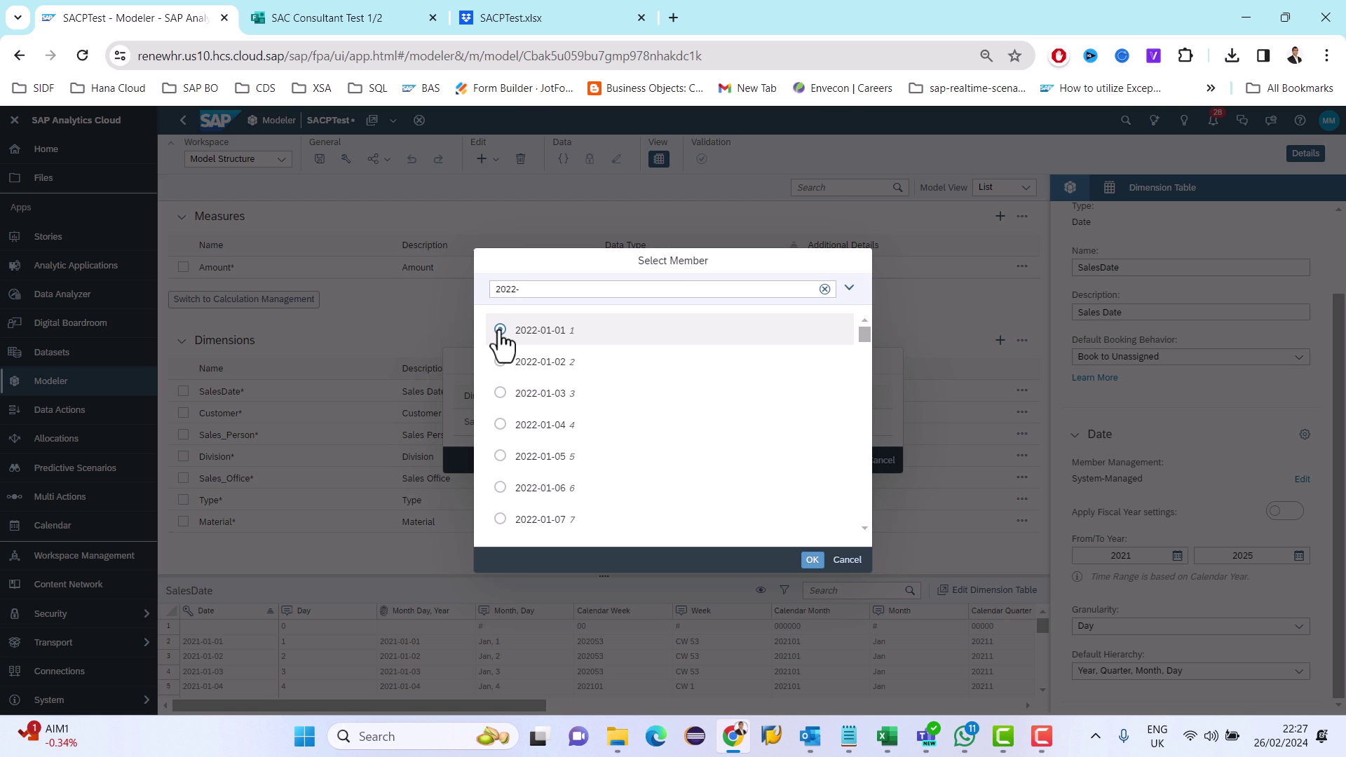
left_click(812, 564)
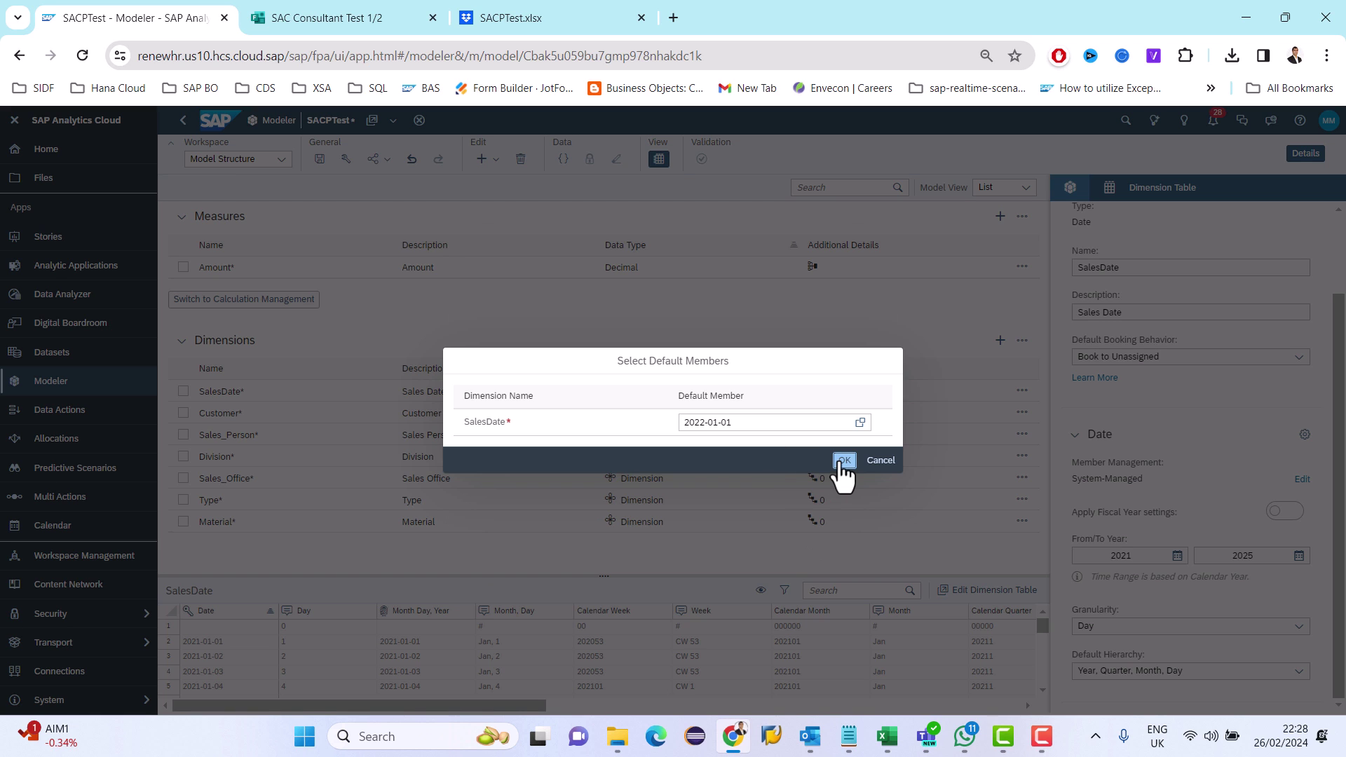
left_click(843, 461)
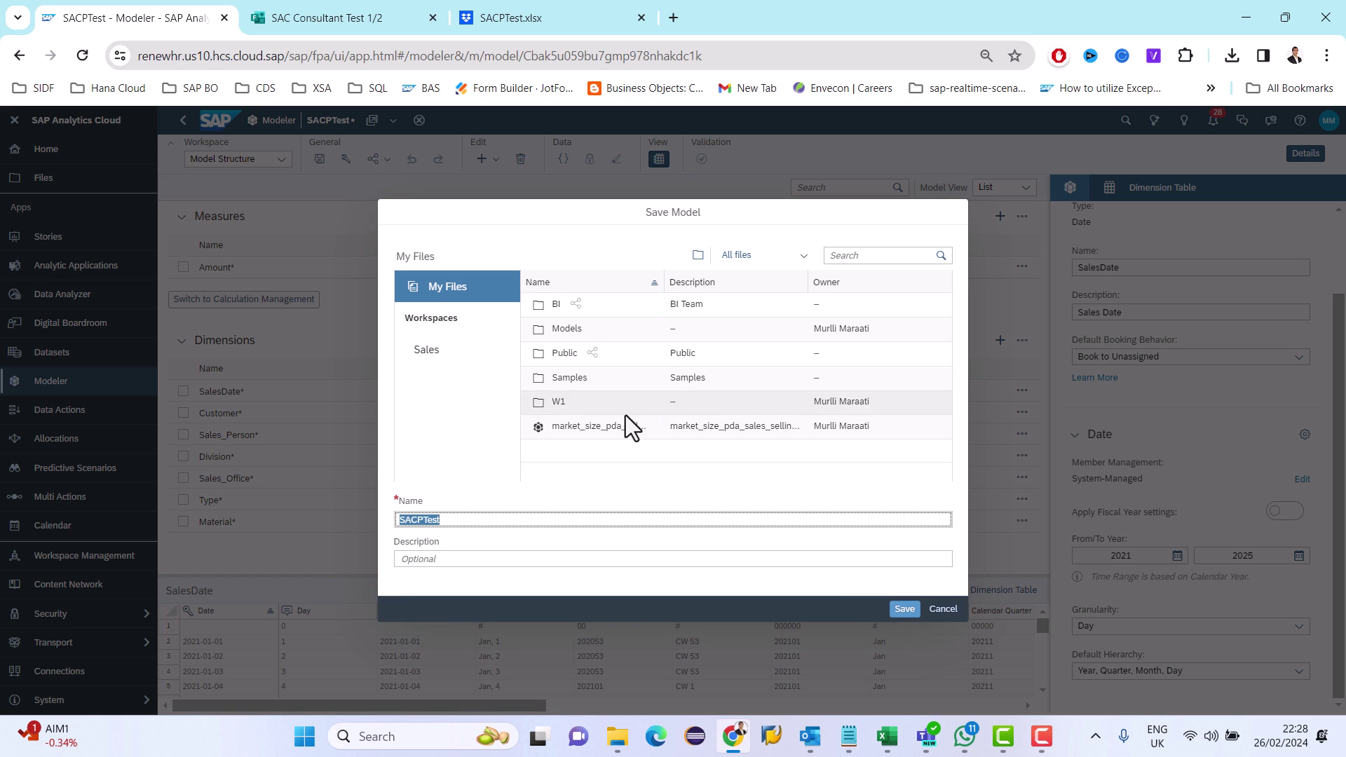
Create a folder named Test1 with the description Test 1 in My Files.
left_click(698, 255)
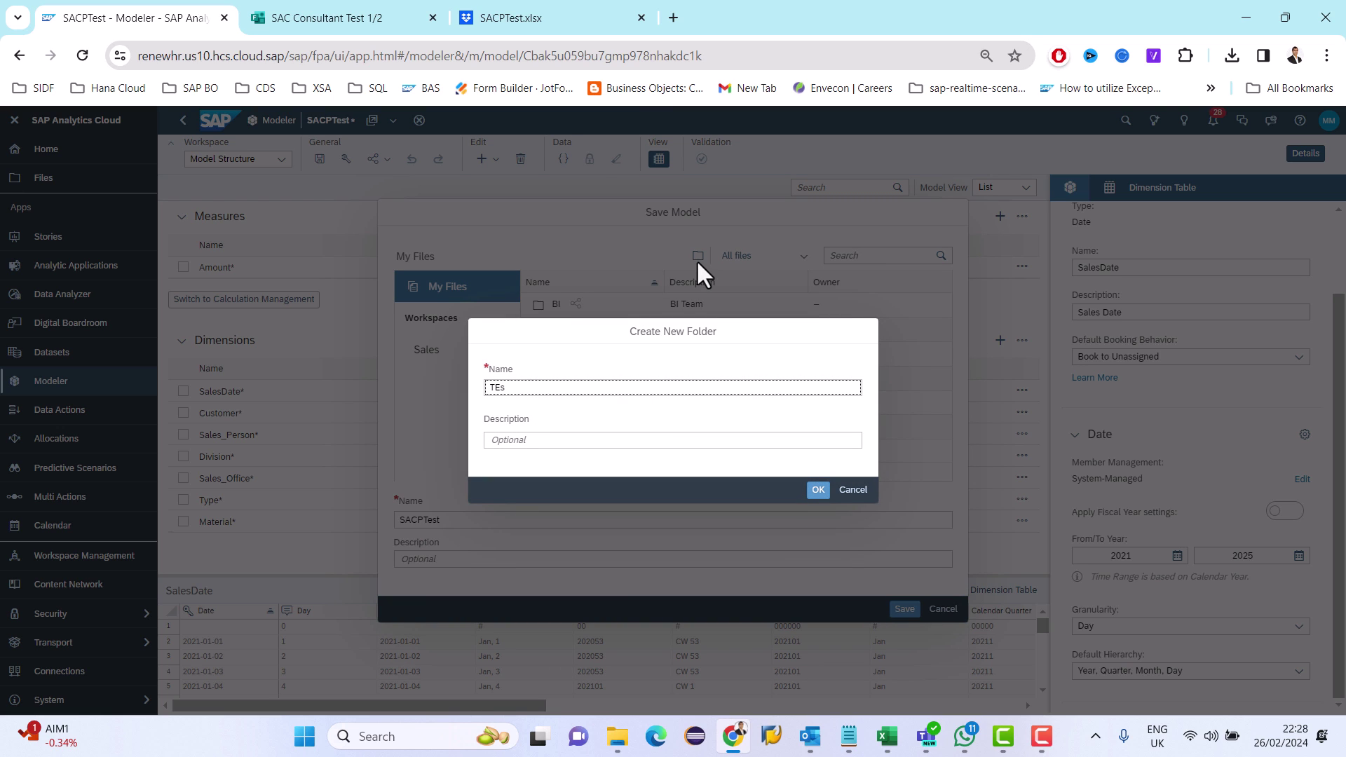
key("Tab")
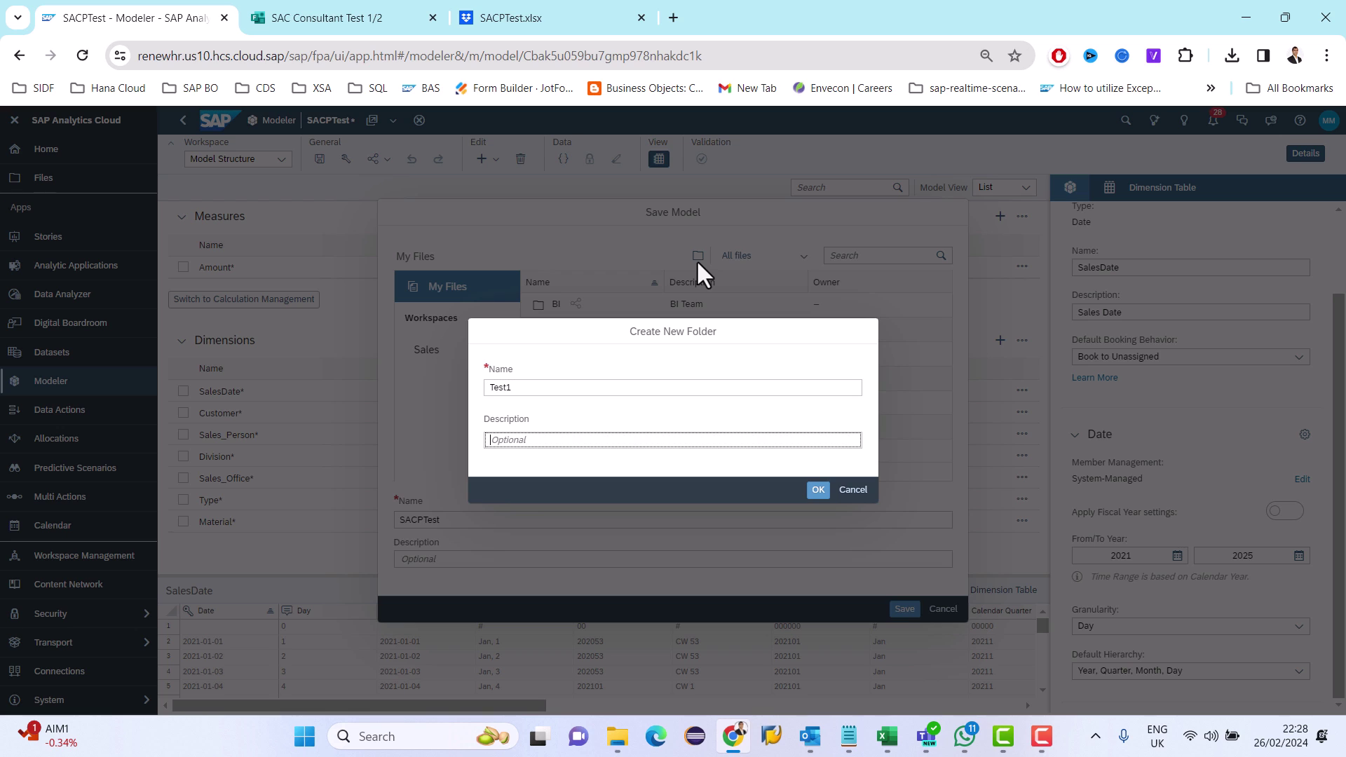
type("Test 1")
left_click(818, 490)
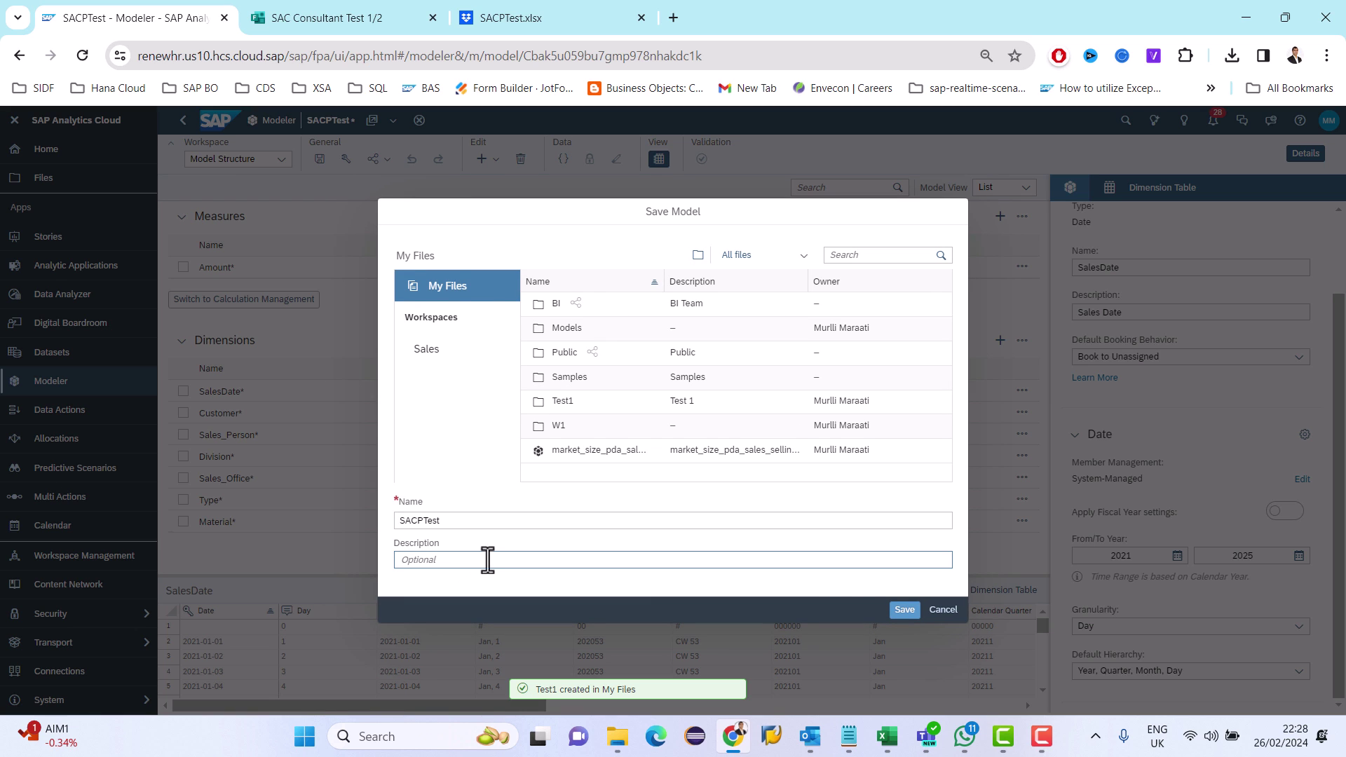
Save the model as SACPTest in the Test1 folder.
left_click(562, 401)
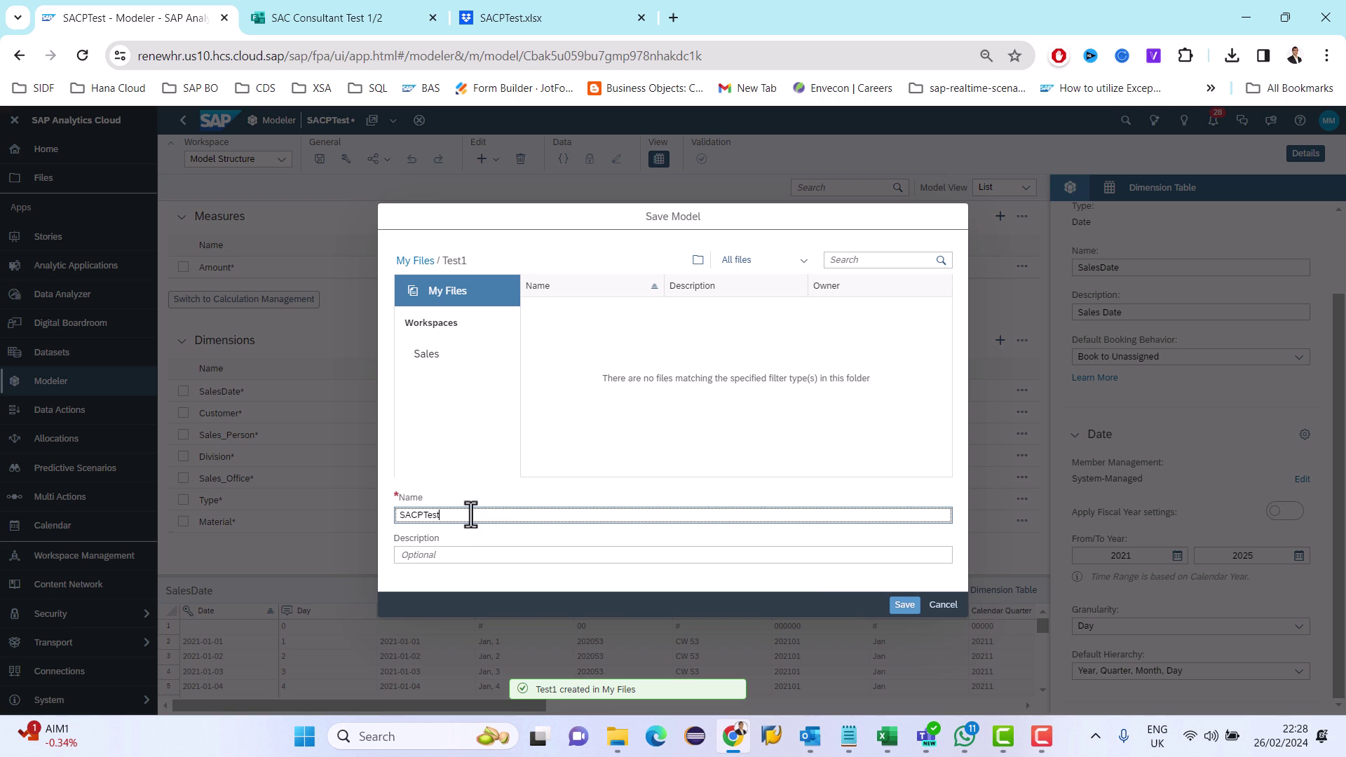
left_click(902, 607)
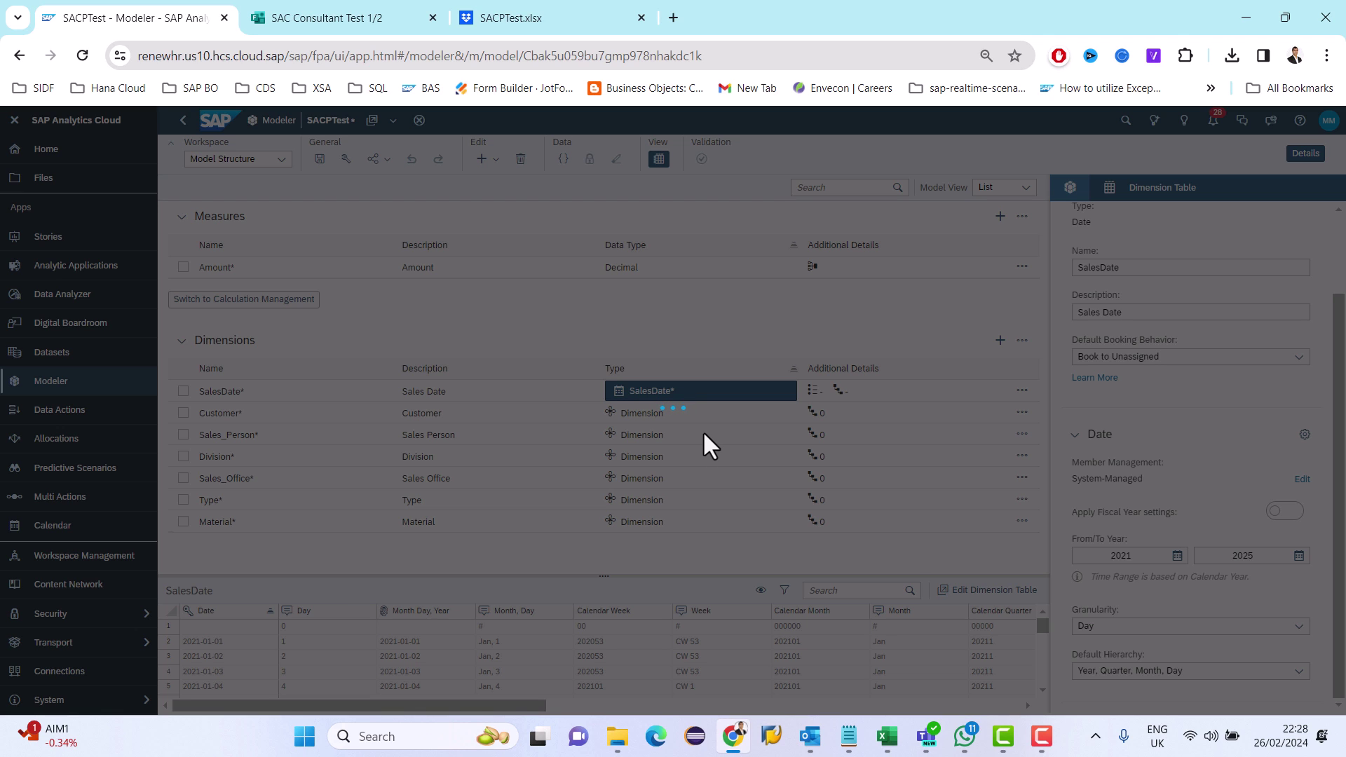
left_click(1041, 734)
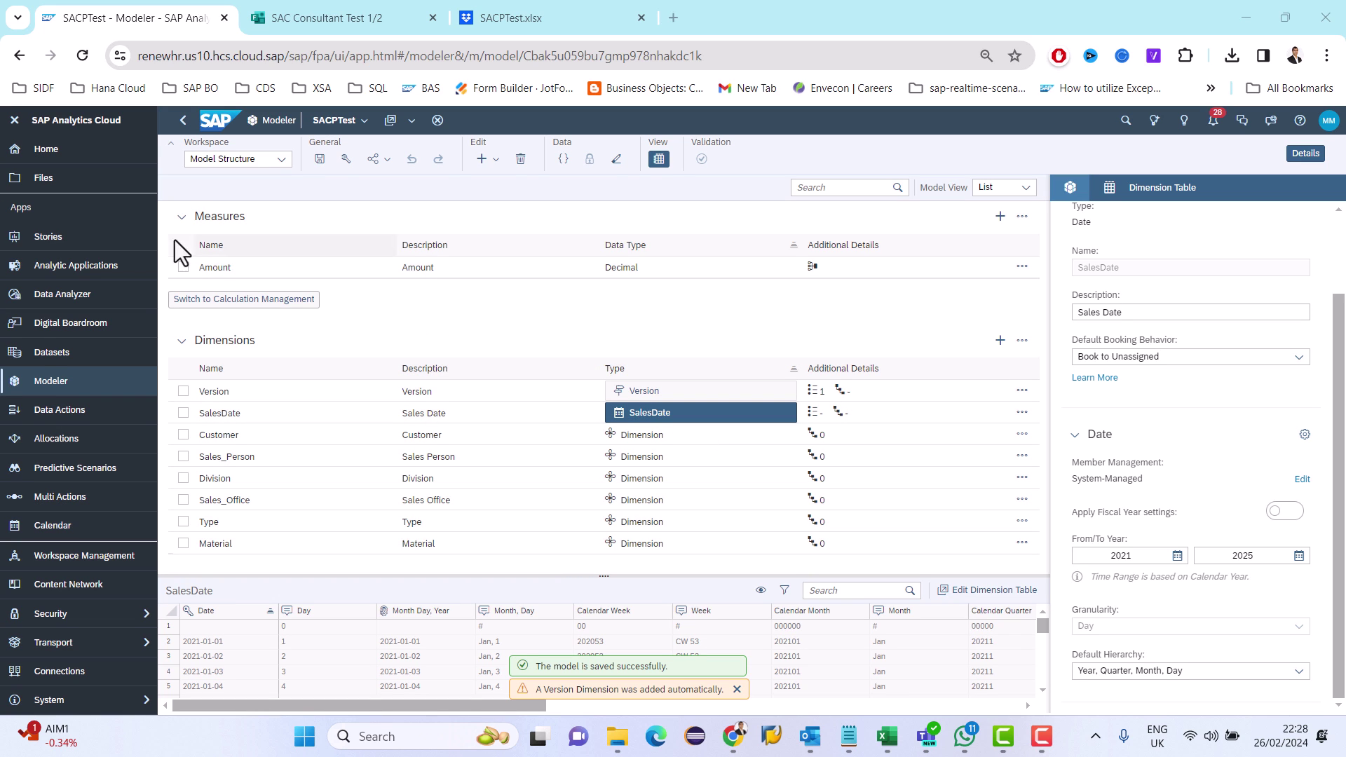
Create a new Canvas story in the Optimized Design Experience.
left_click(47, 238)
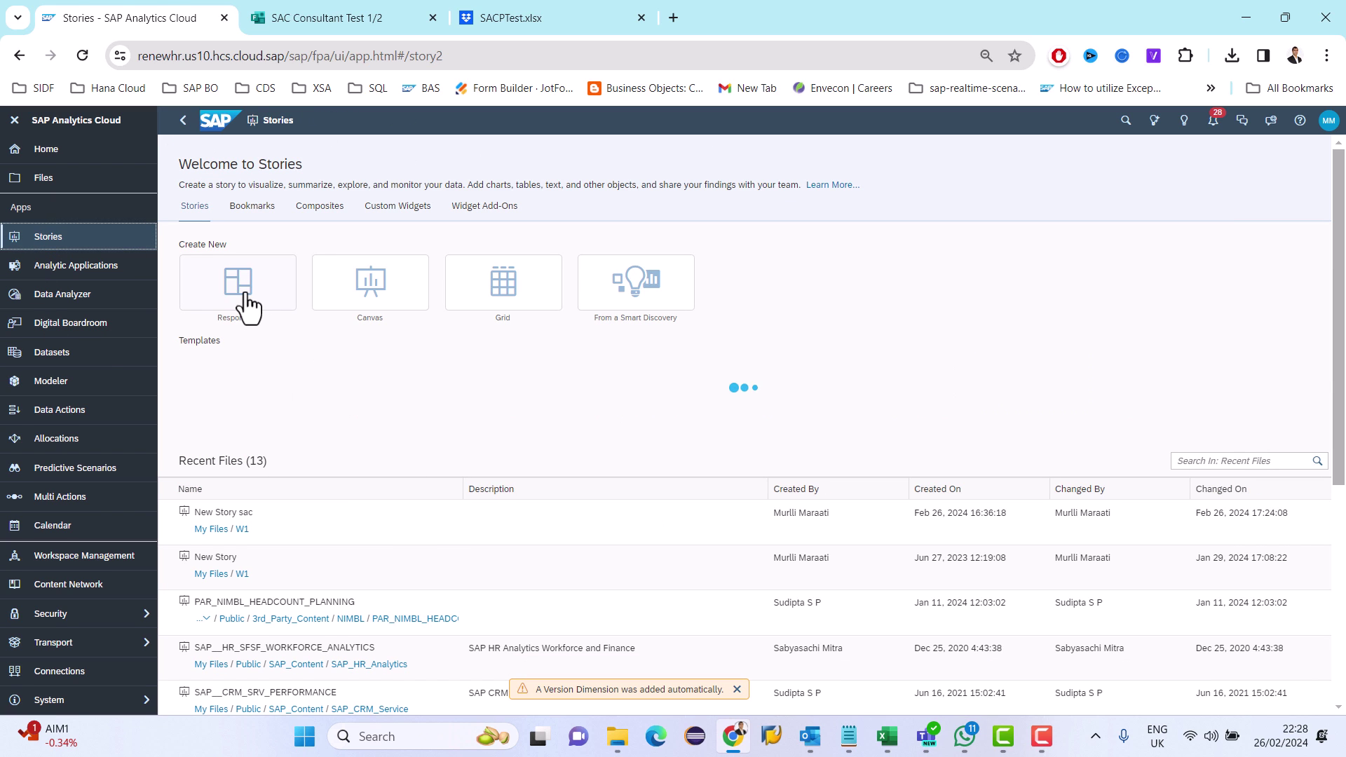
left_click(361, 308)
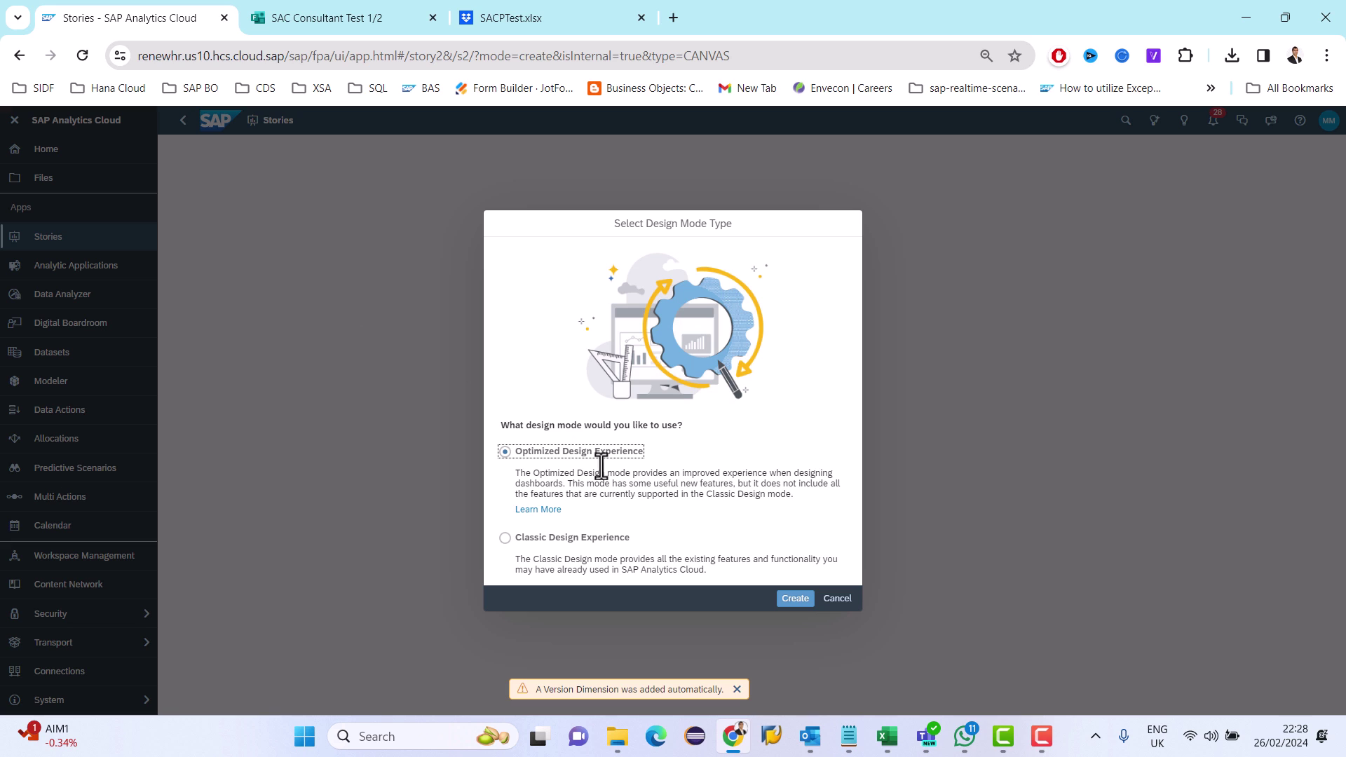
left_click(795, 598)
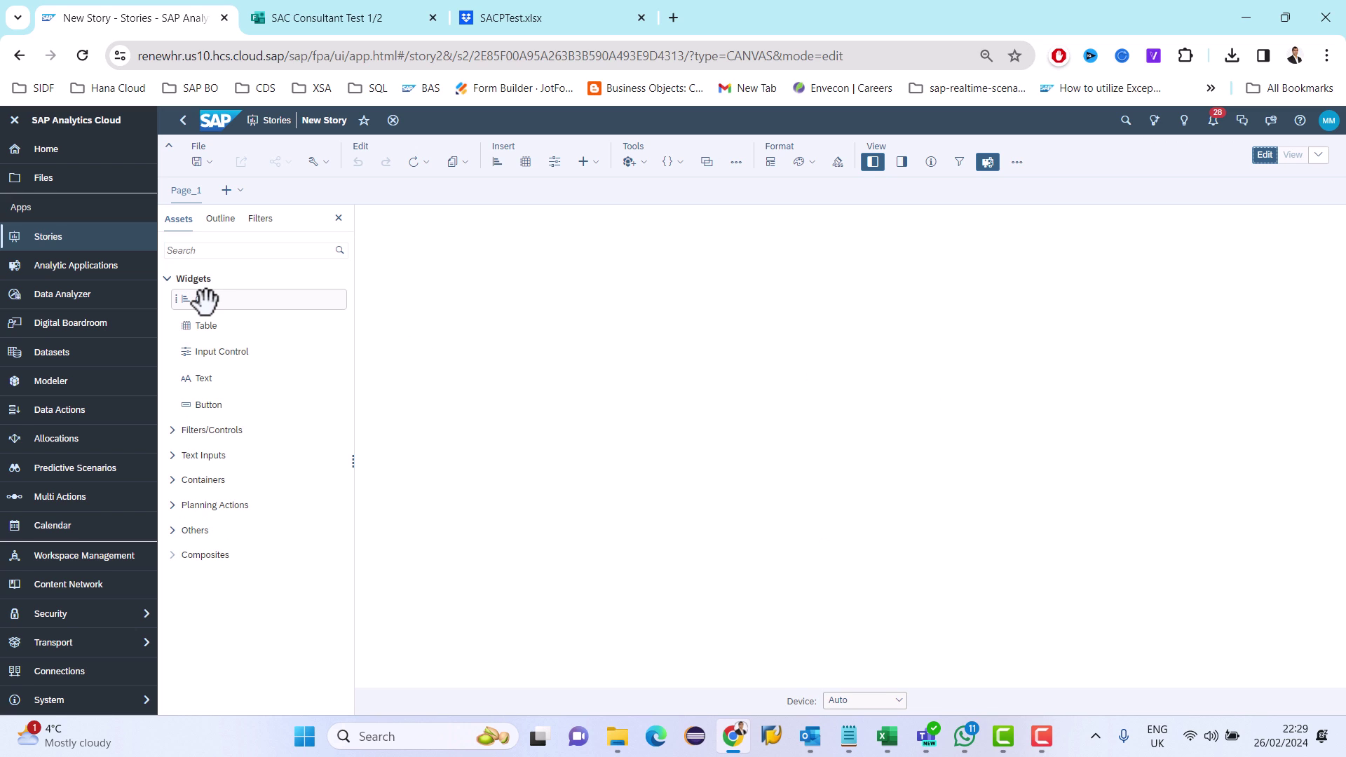
Read question 3 of the SAC Consultant Test form for the chart requirements, and return to the story.
left_click_drag(206, 300, 384, 116)
left_click(340, 25)
scroll(553, 379, "up", 10)
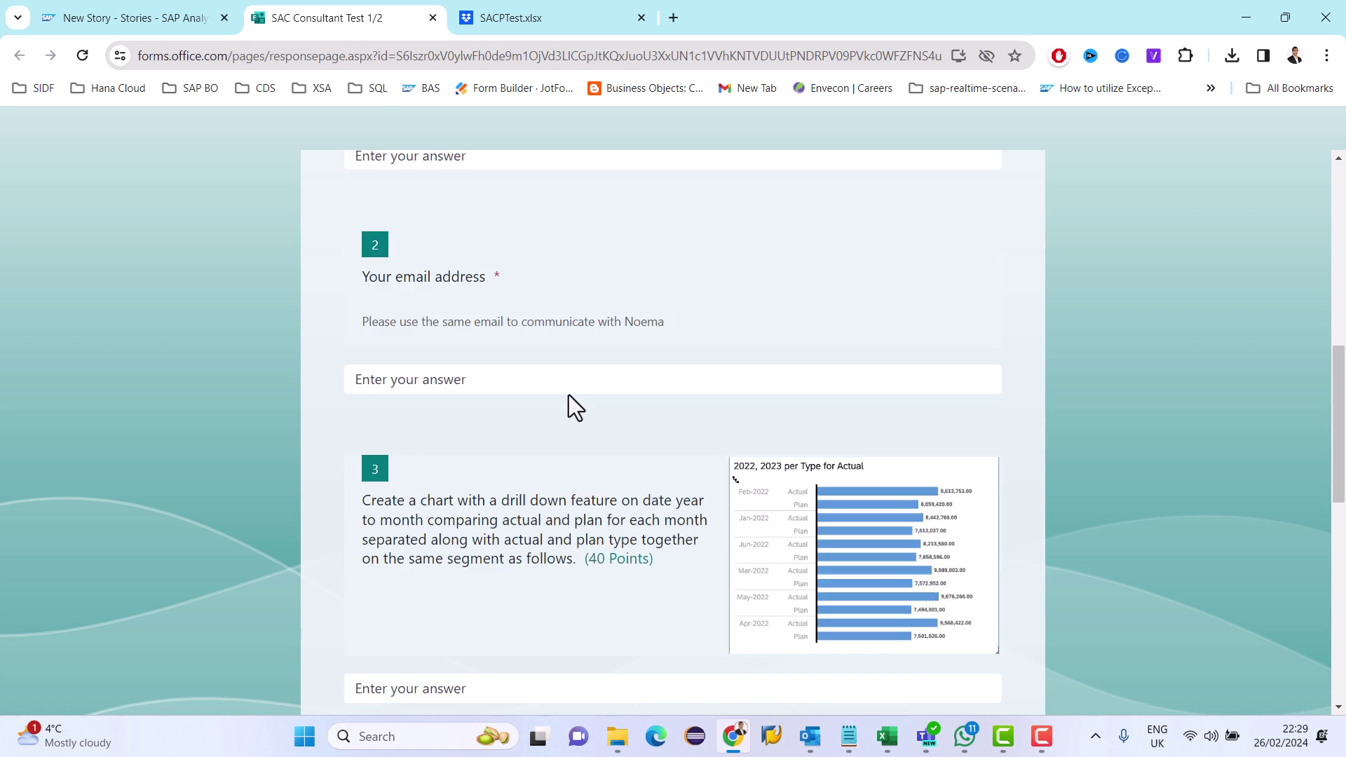
scroll(625, 413, "down", 6)
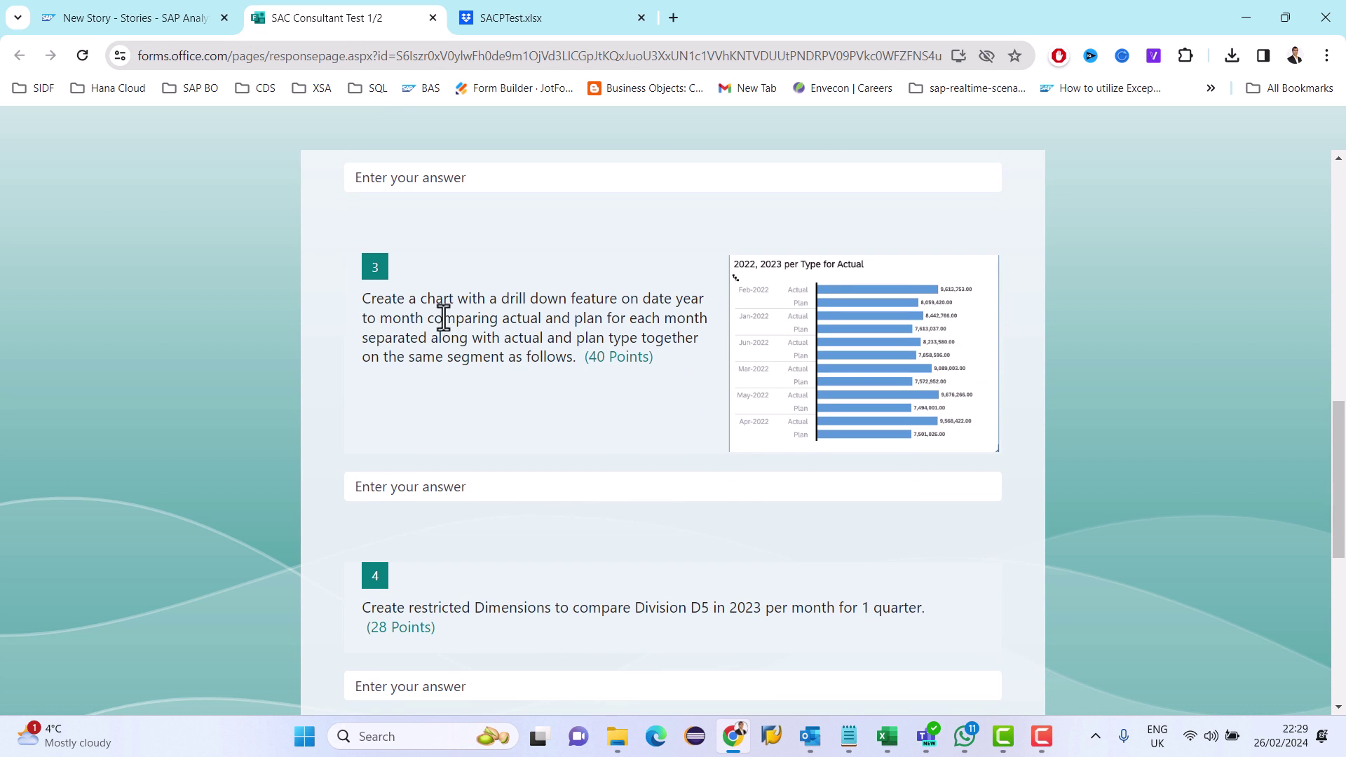
left_click_drag(361, 300, 675, 378)
left_click(663, 385)
left_click(162, 17)
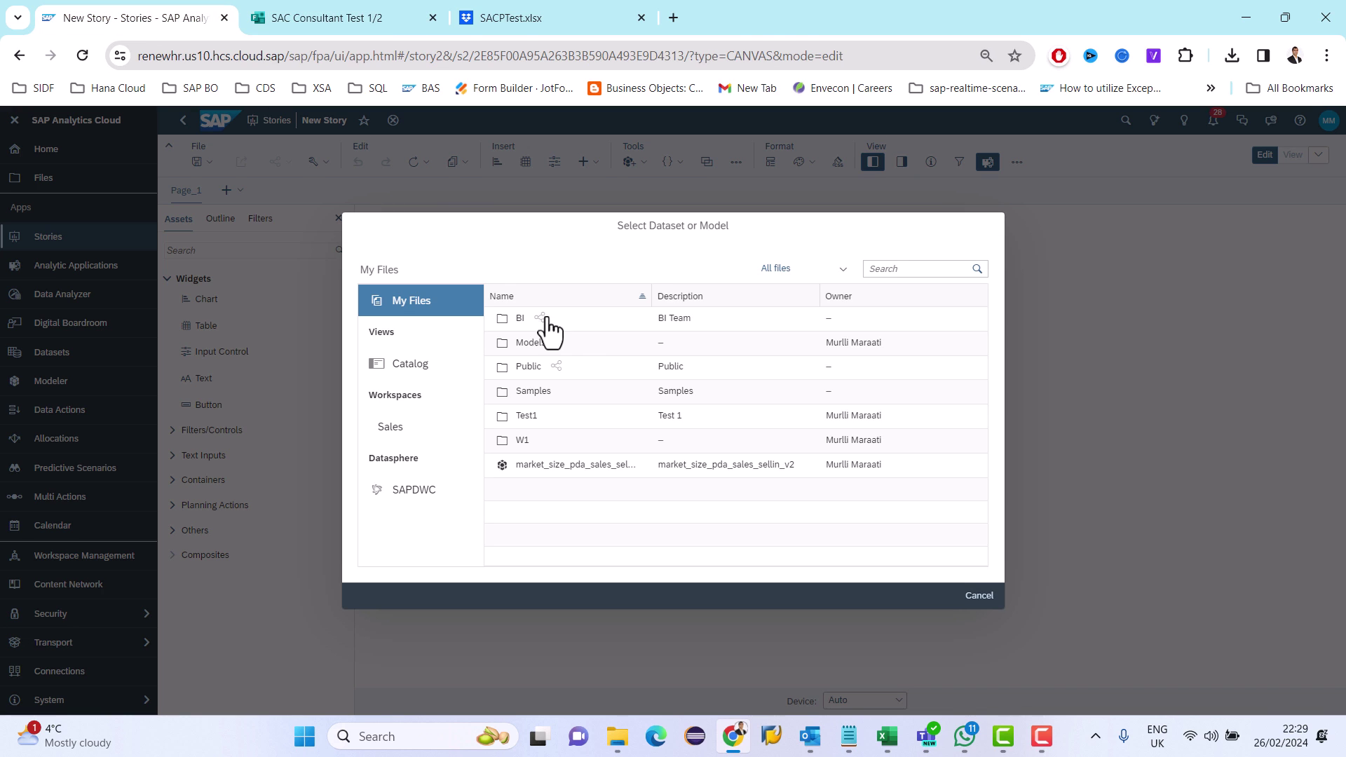
Base the story's chart on the SACPTest model in the Test1 folder and enlarge it to fill most of the visible canvas.
double_click(522, 419)
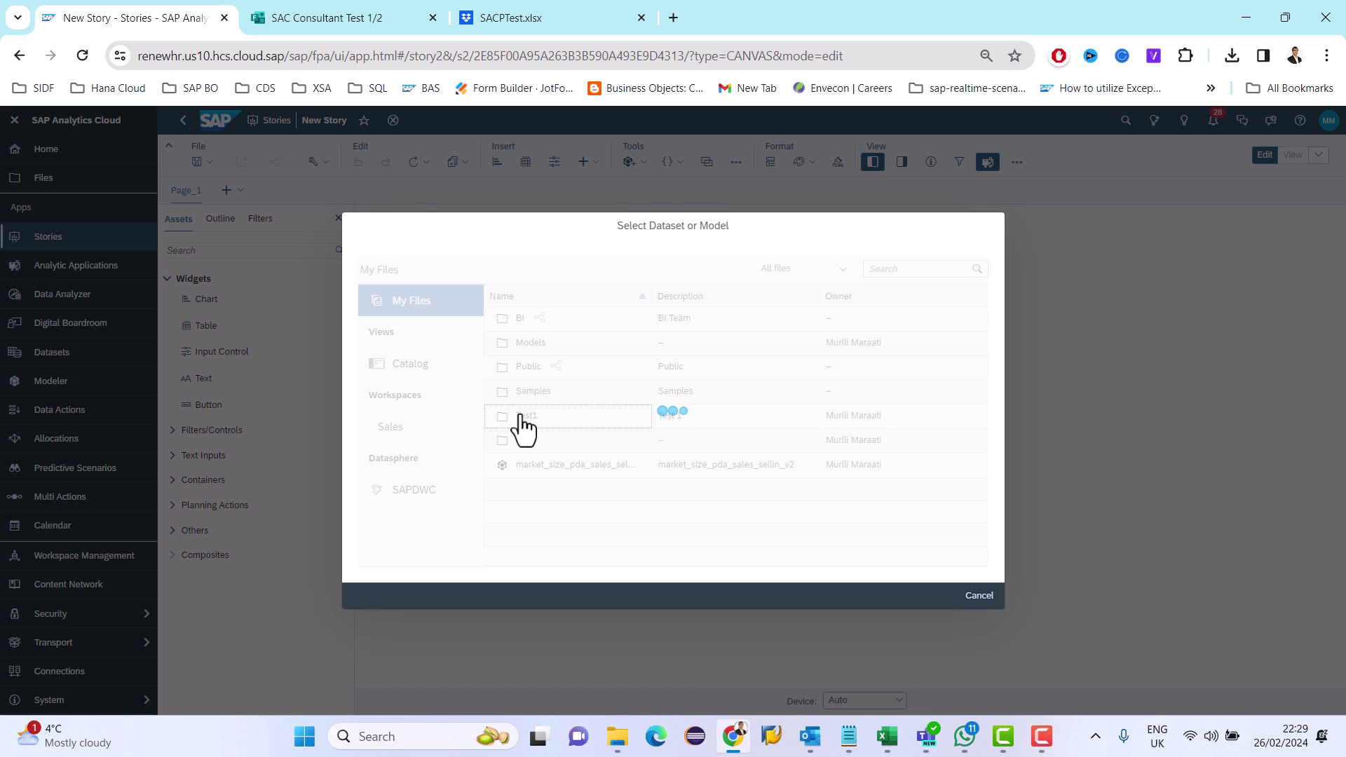
left_click(532, 324)
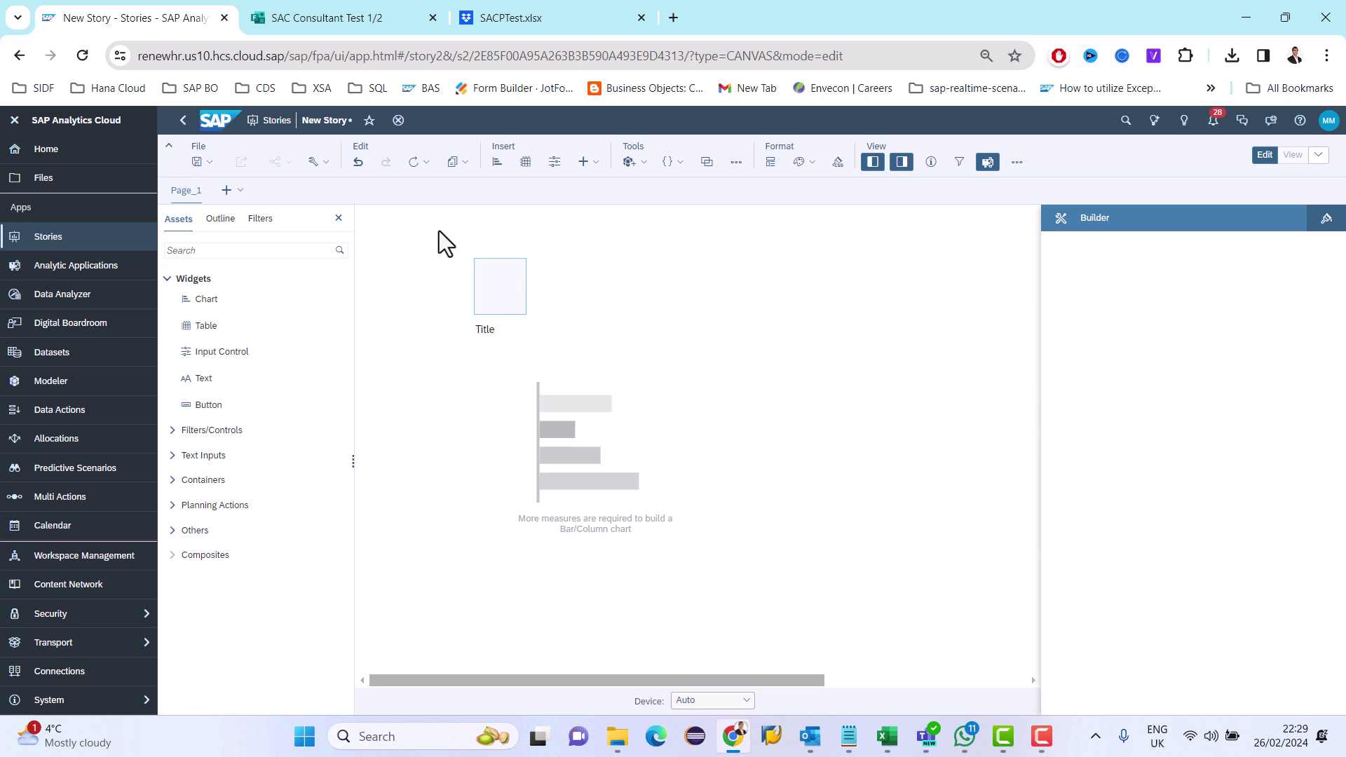
left_click(544, 333)
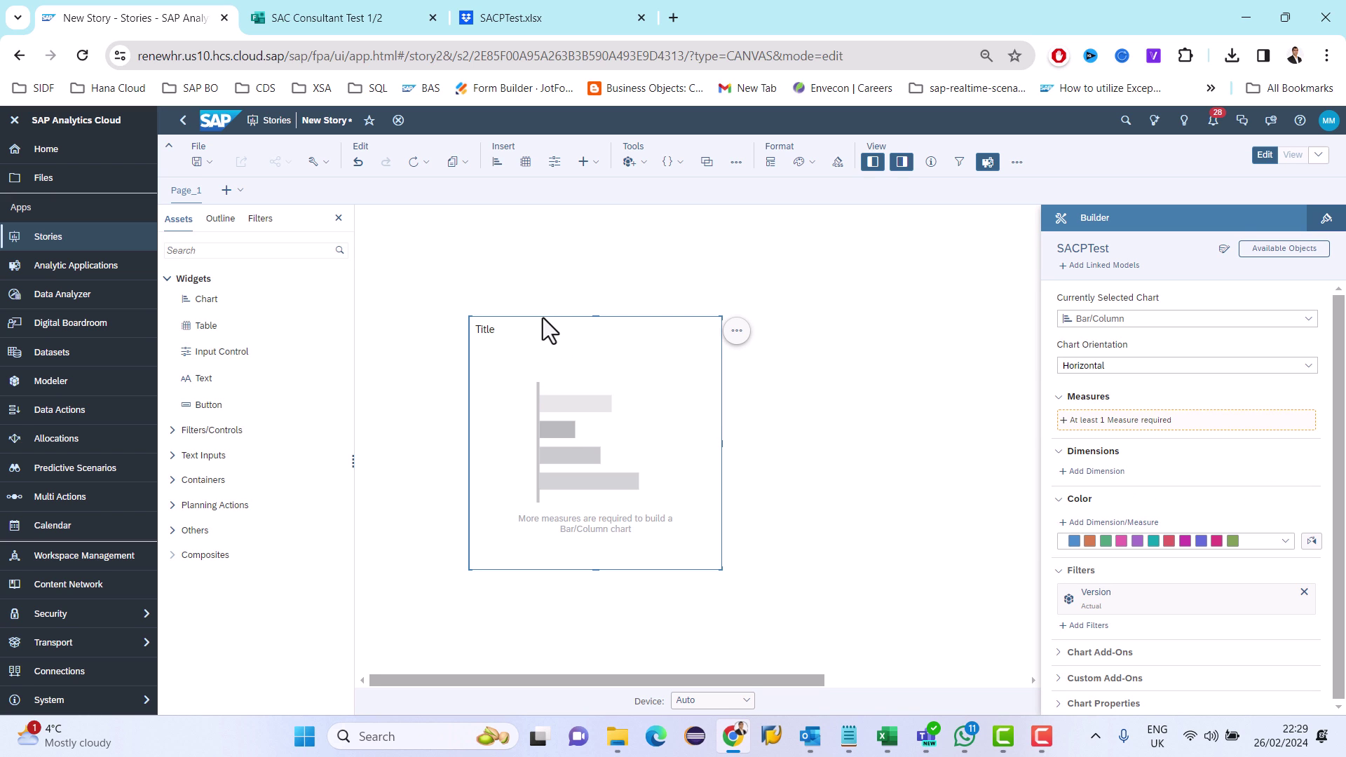
left_click_drag(542, 319, 440, 228)
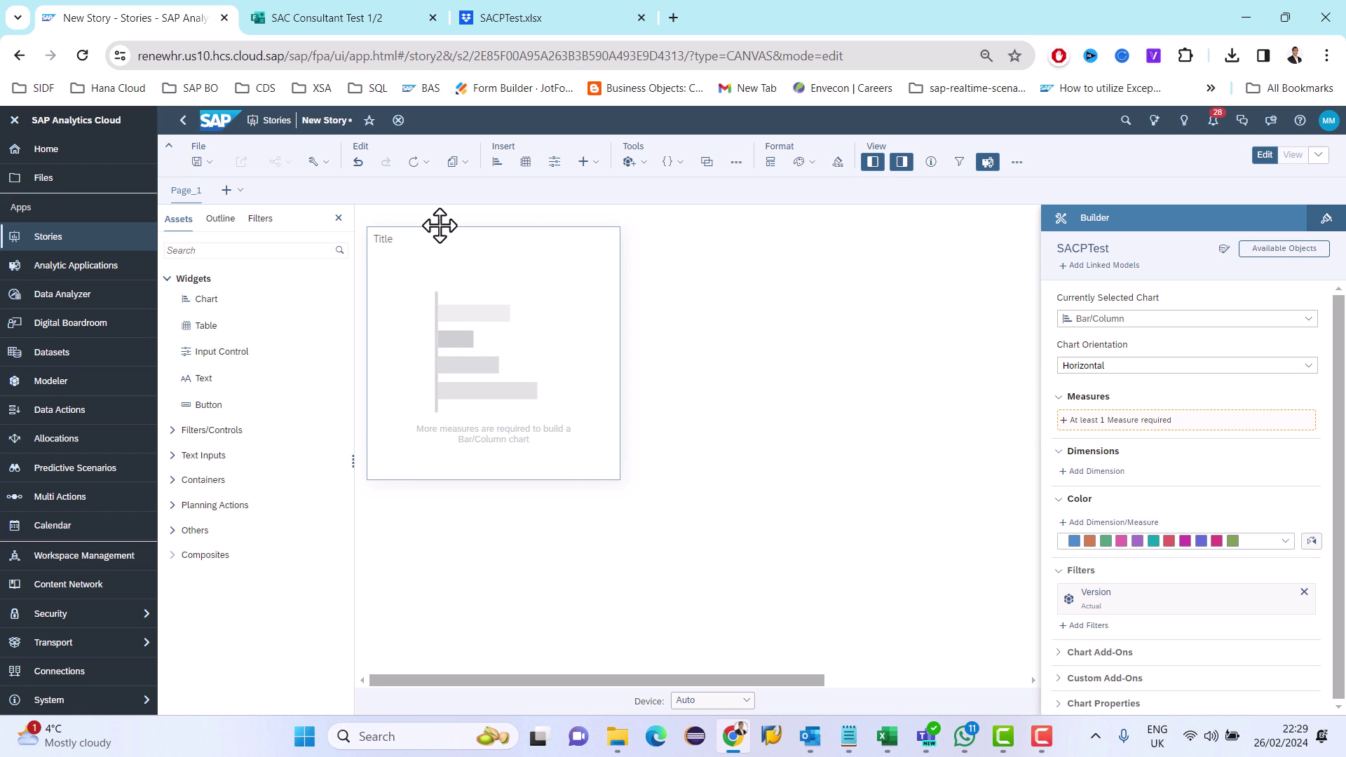
left_click(621, 483)
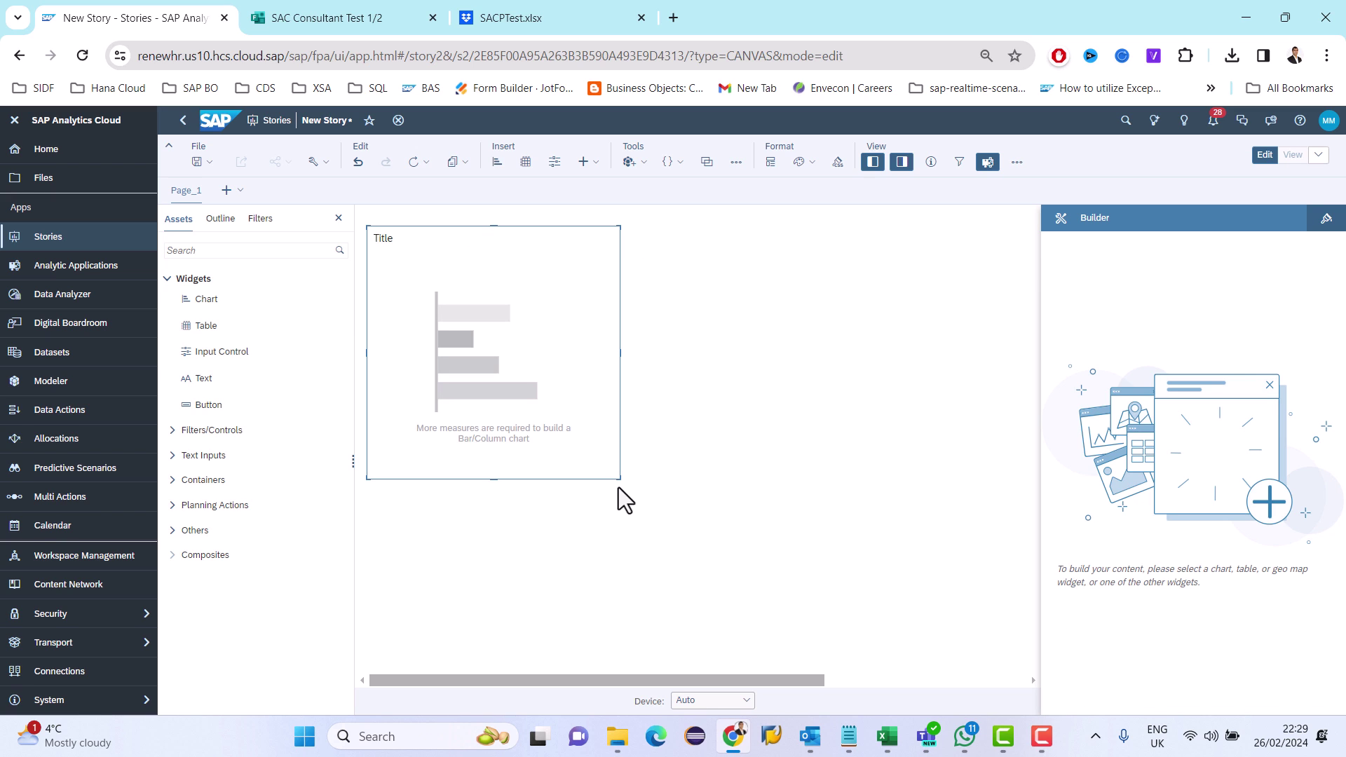
left_click_drag(618, 478, 994, 596)
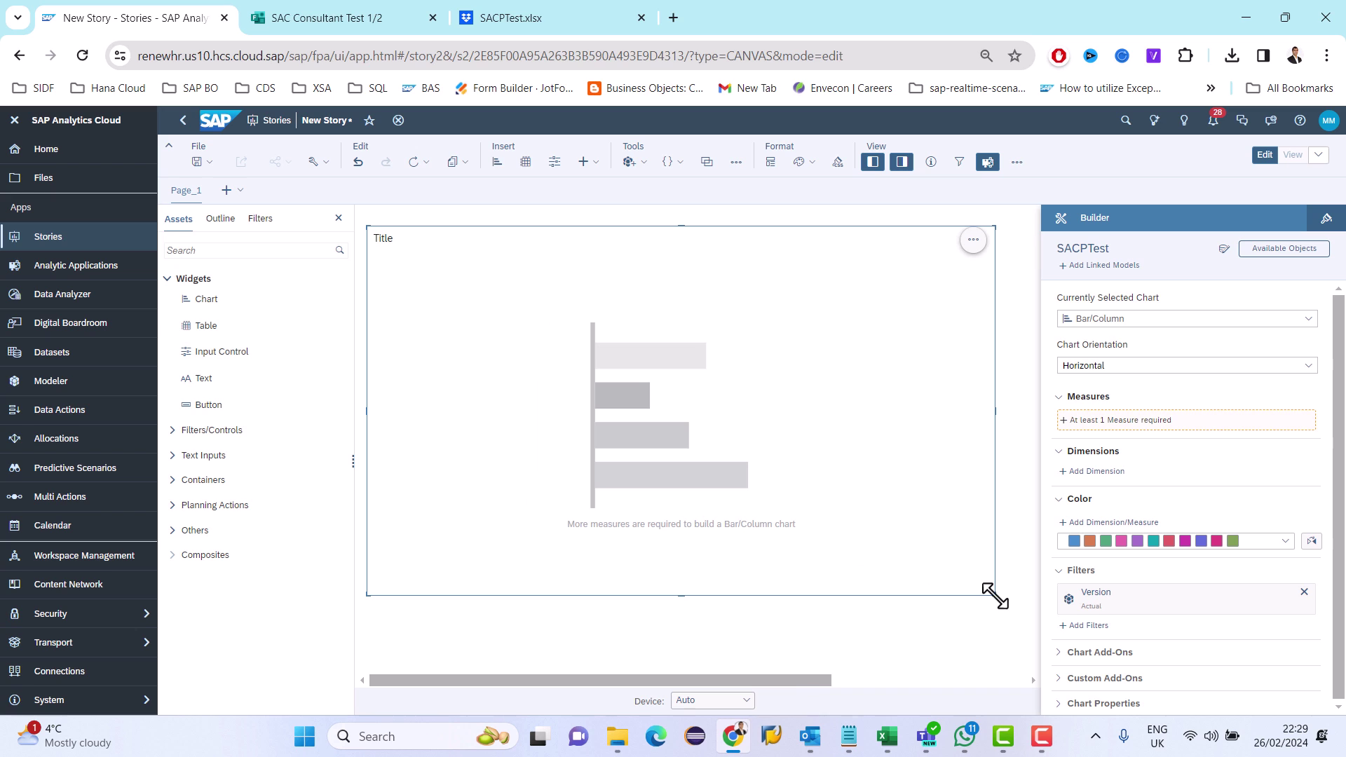
Add the Amount measure and the Sales Date dimension to the bar chart.
left_click(1132, 421)
left_click(1086, 431)
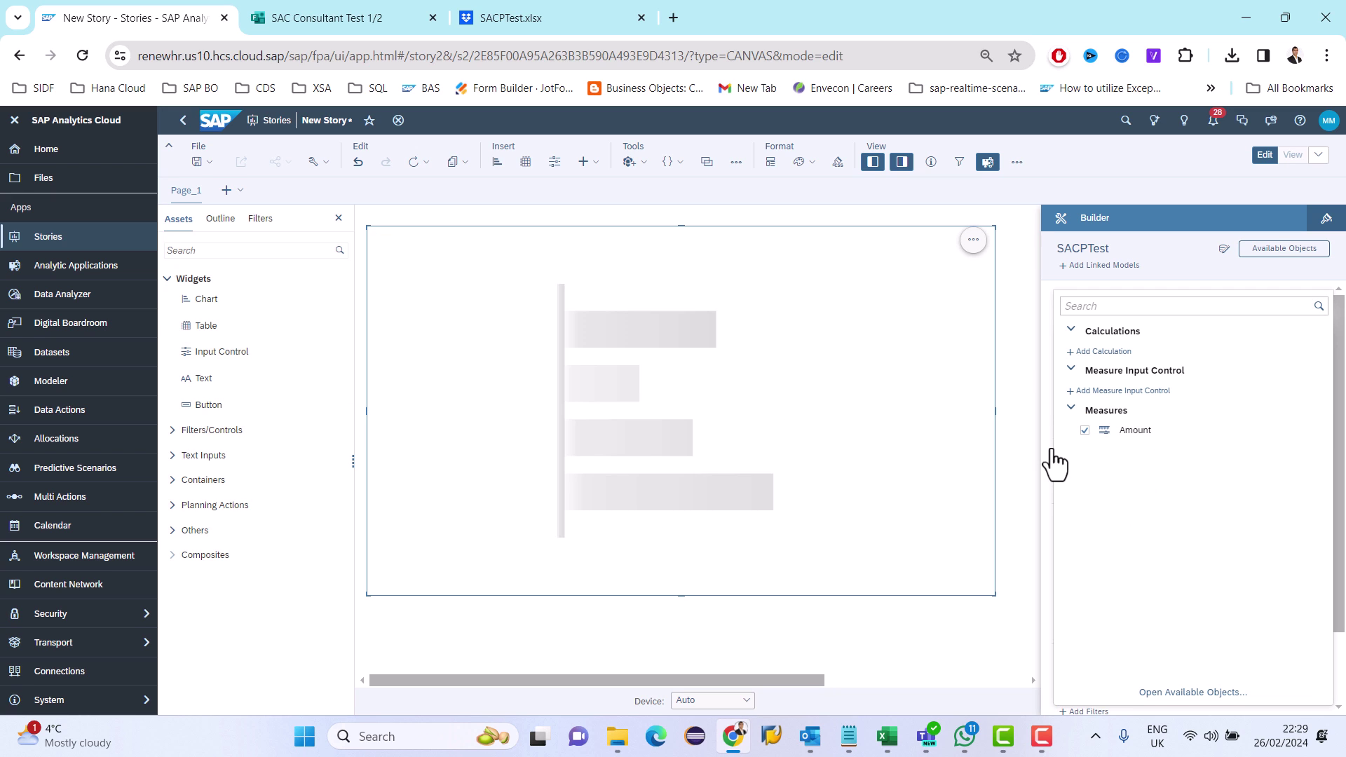
left_click(1045, 450)
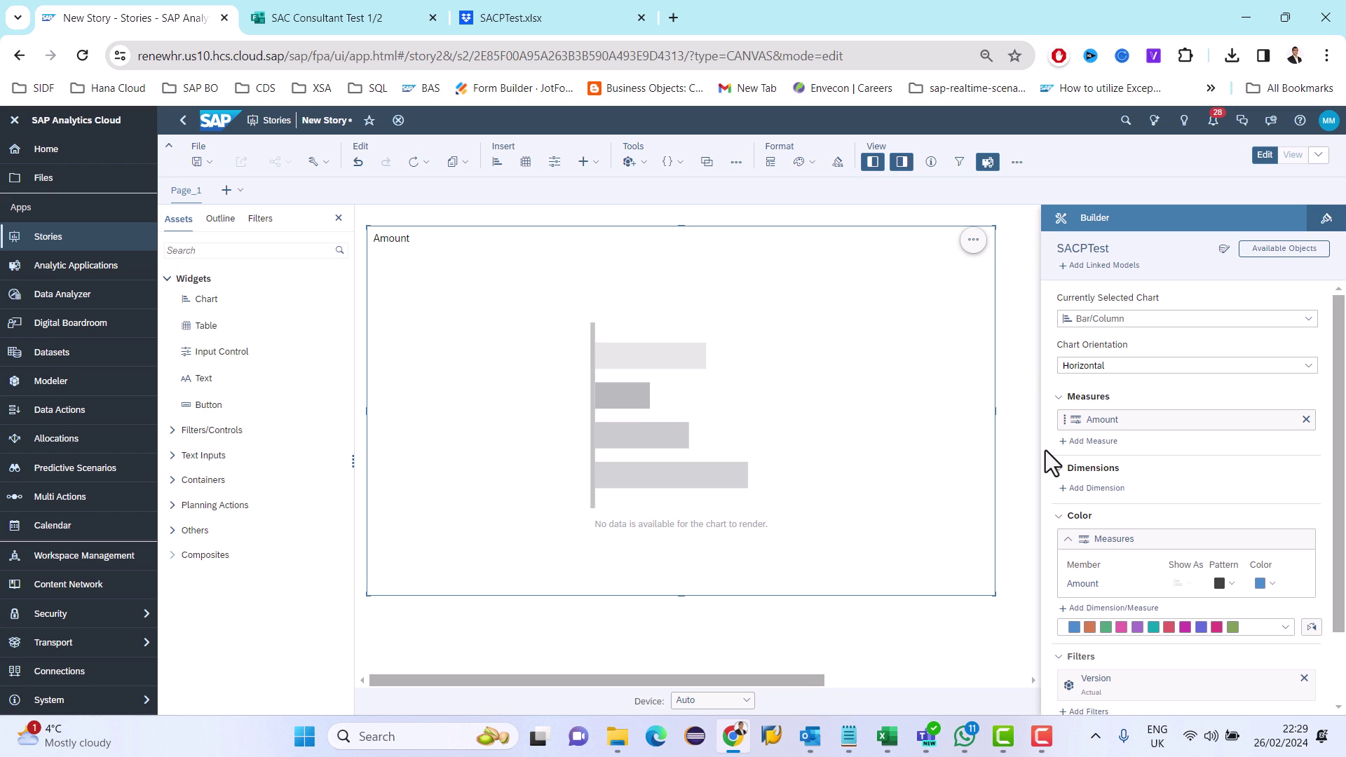
left_click(1098, 488)
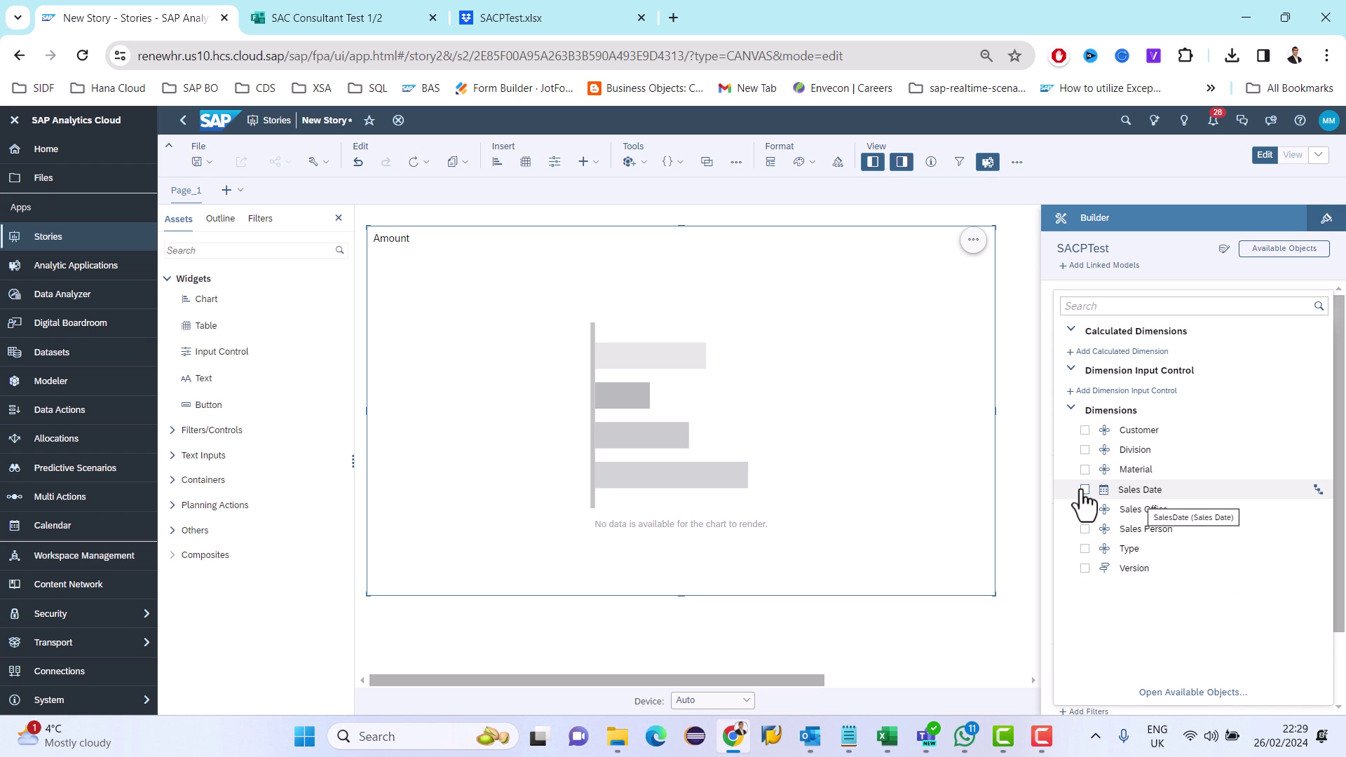
left_click(1086, 490)
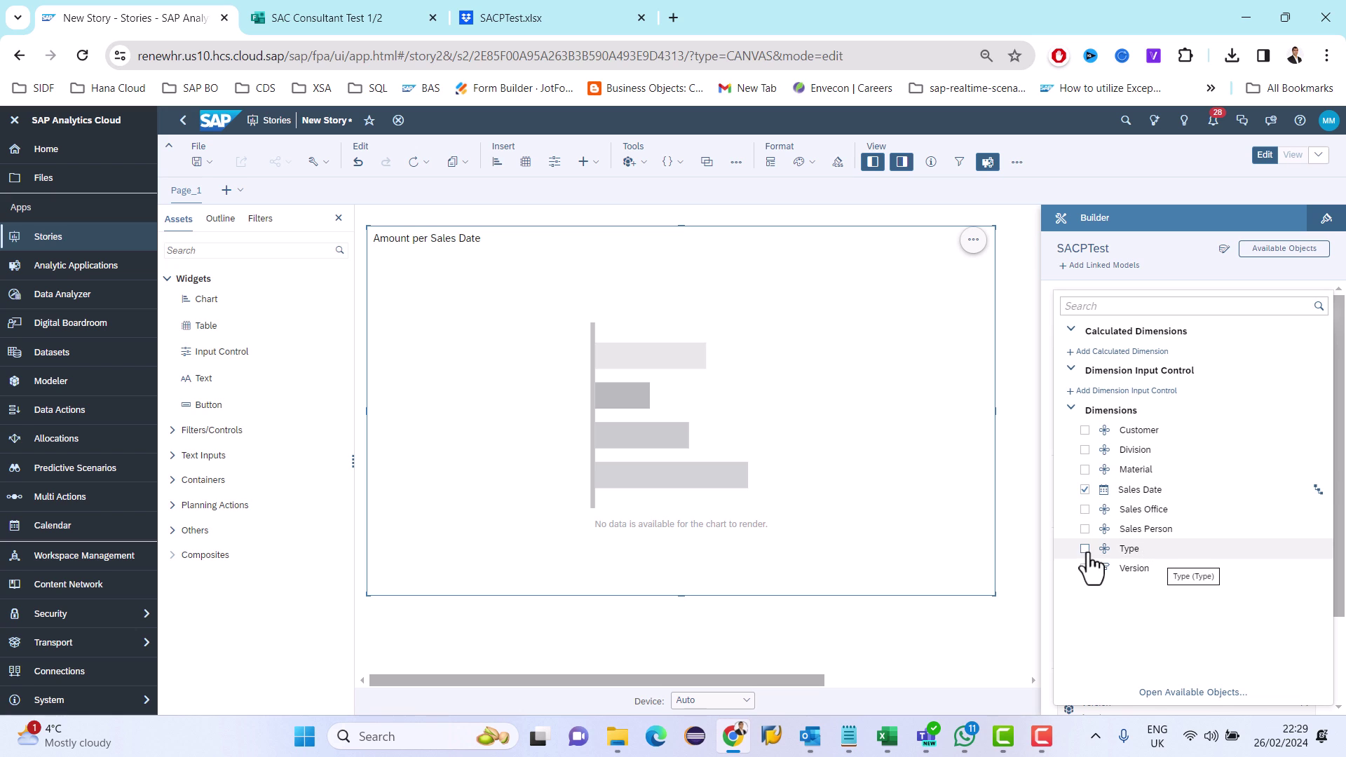
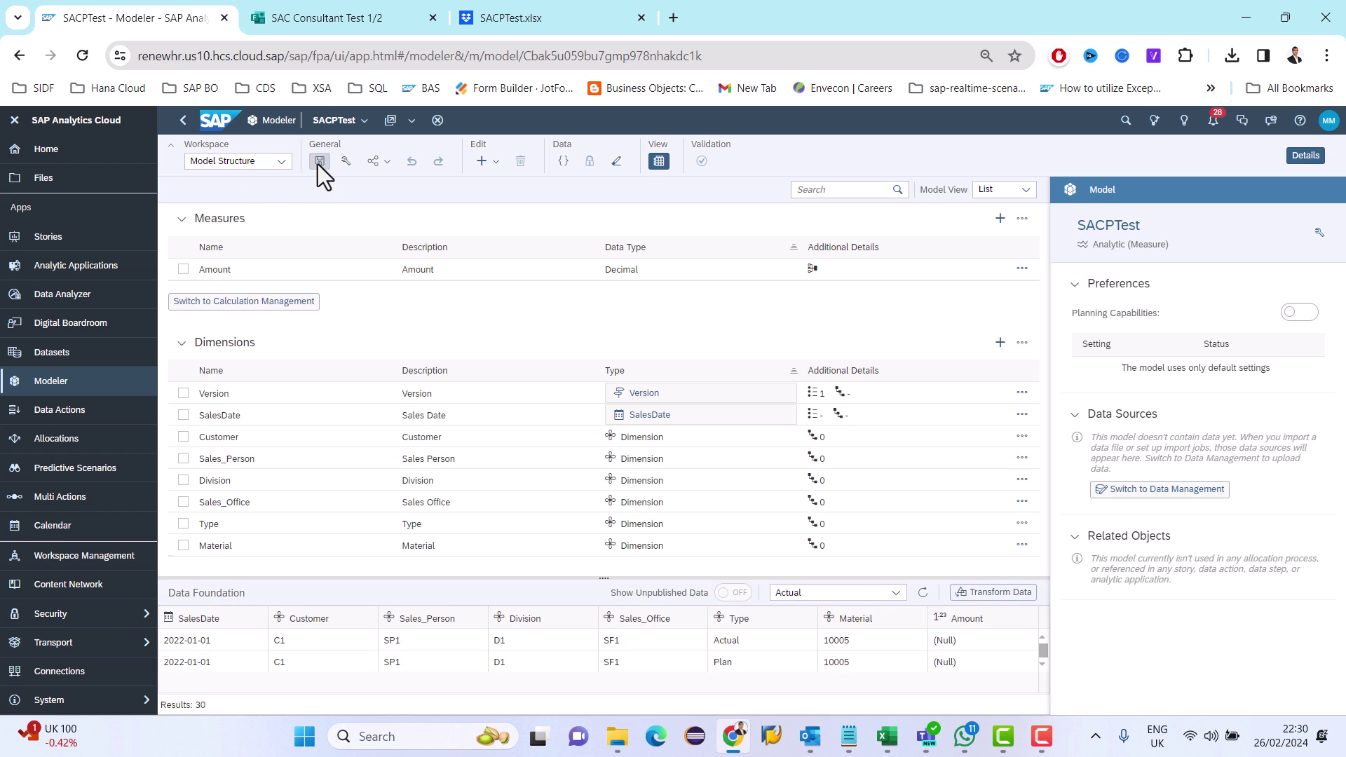
Create a file import job for the SACPTest model from the SACPTest workbook in Downloads and open its import setup.
left_click(280, 160)
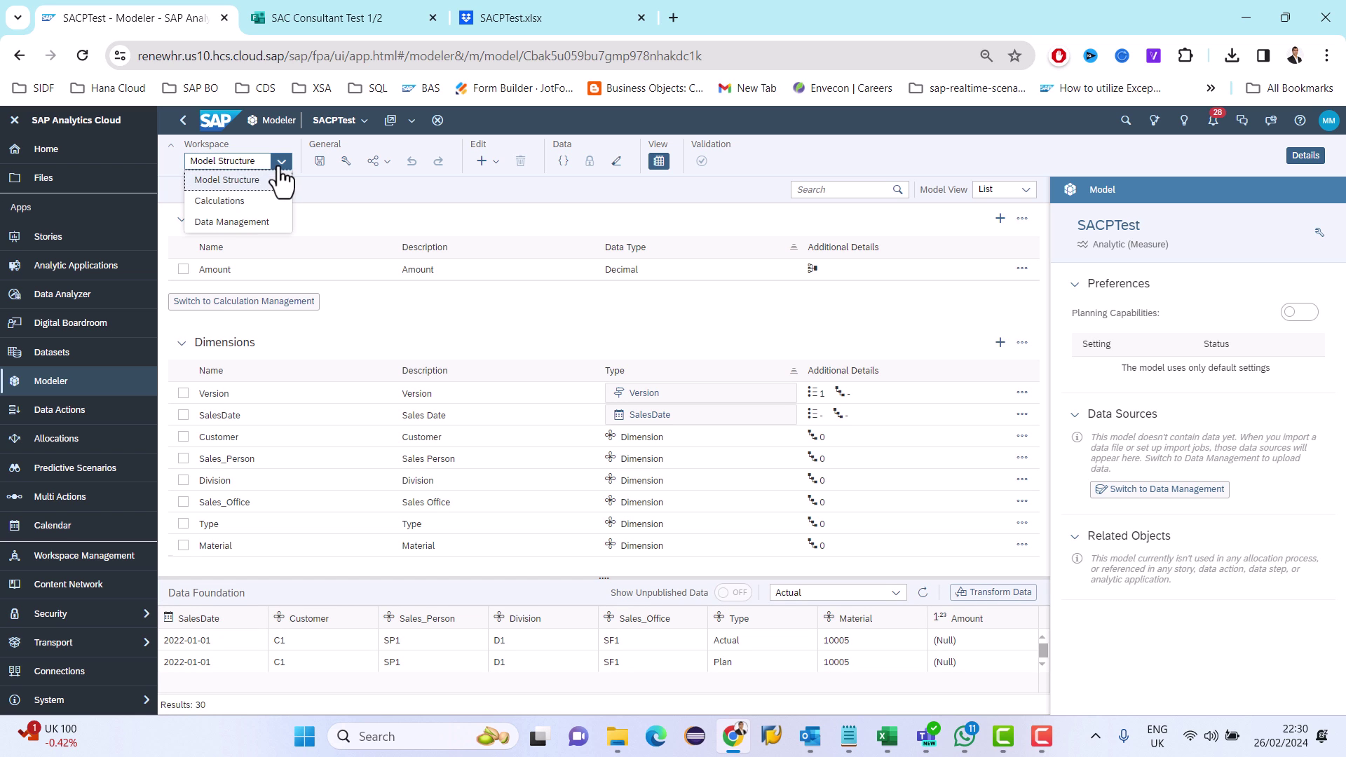
left_click(218, 220)
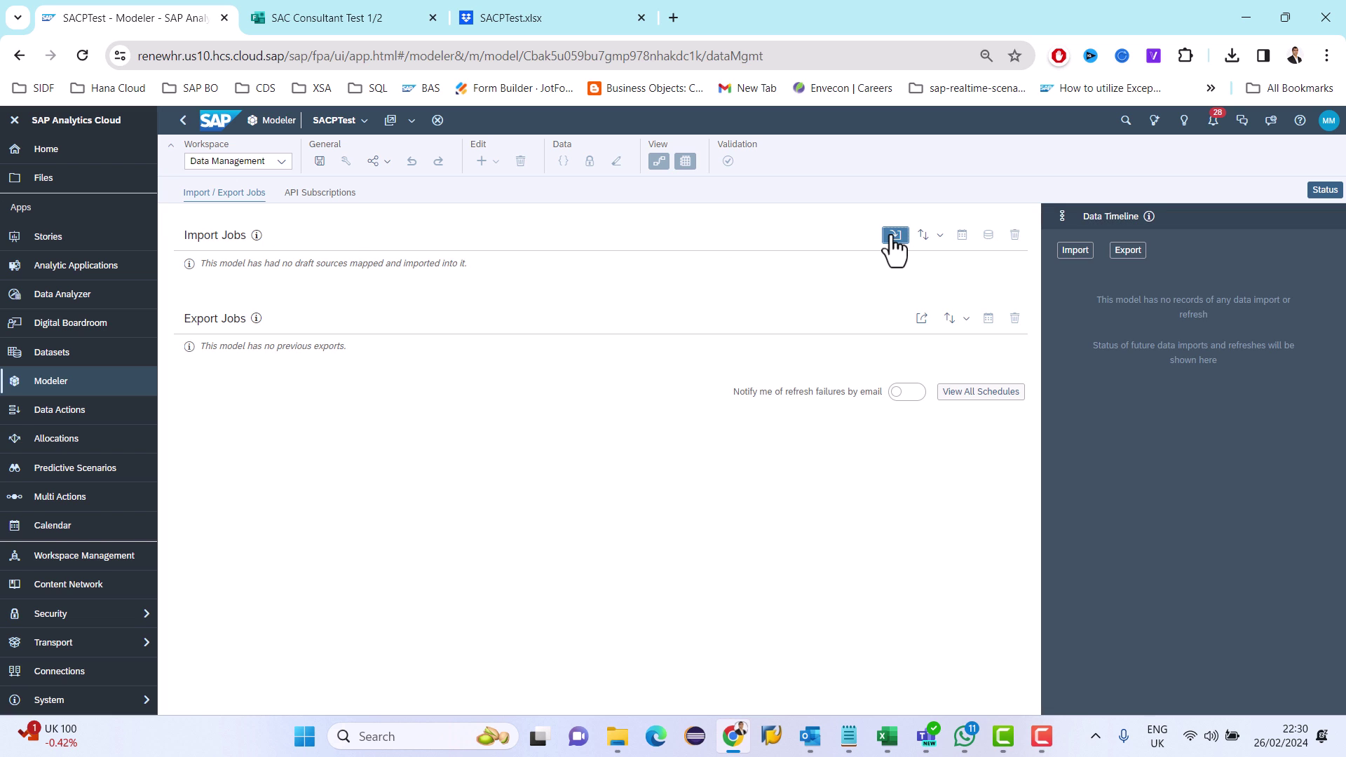
left_click(895, 235)
left_click(572, 275)
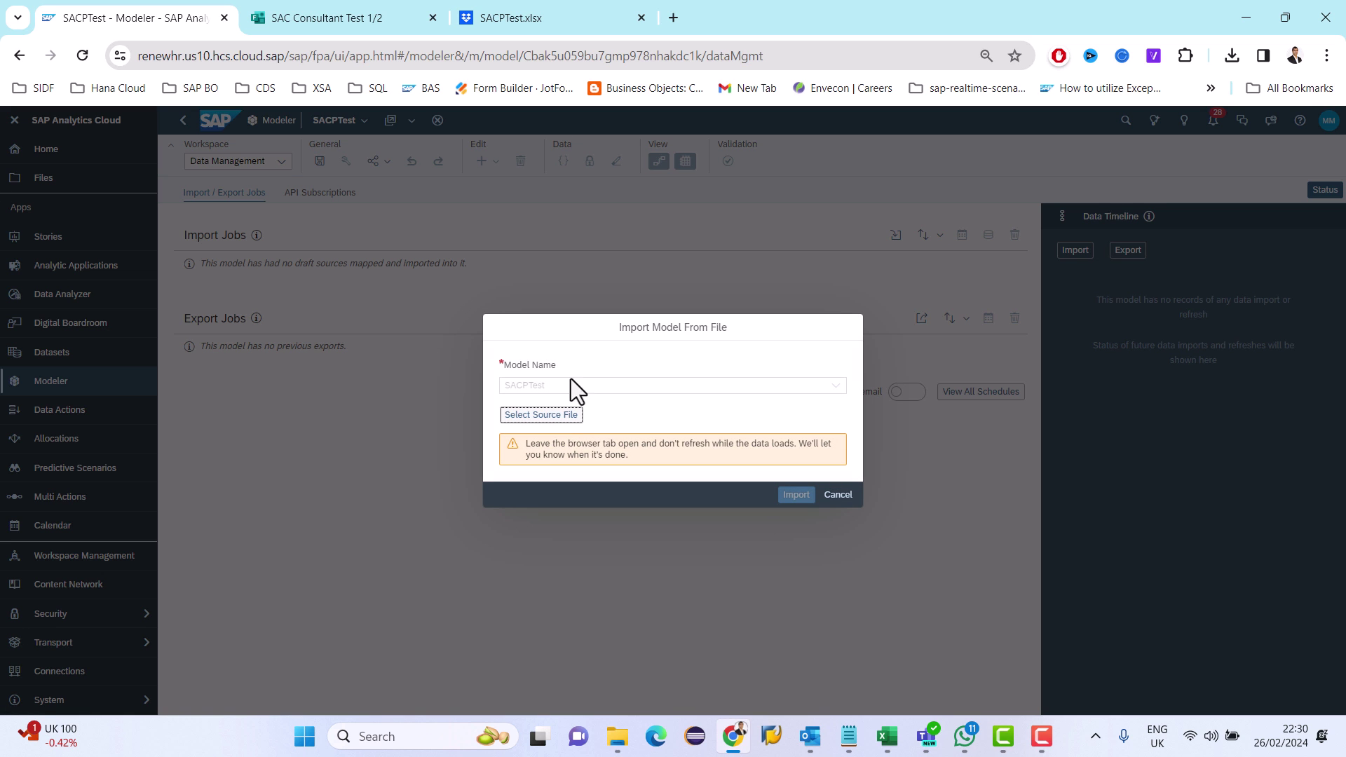
left_click(532, 416)
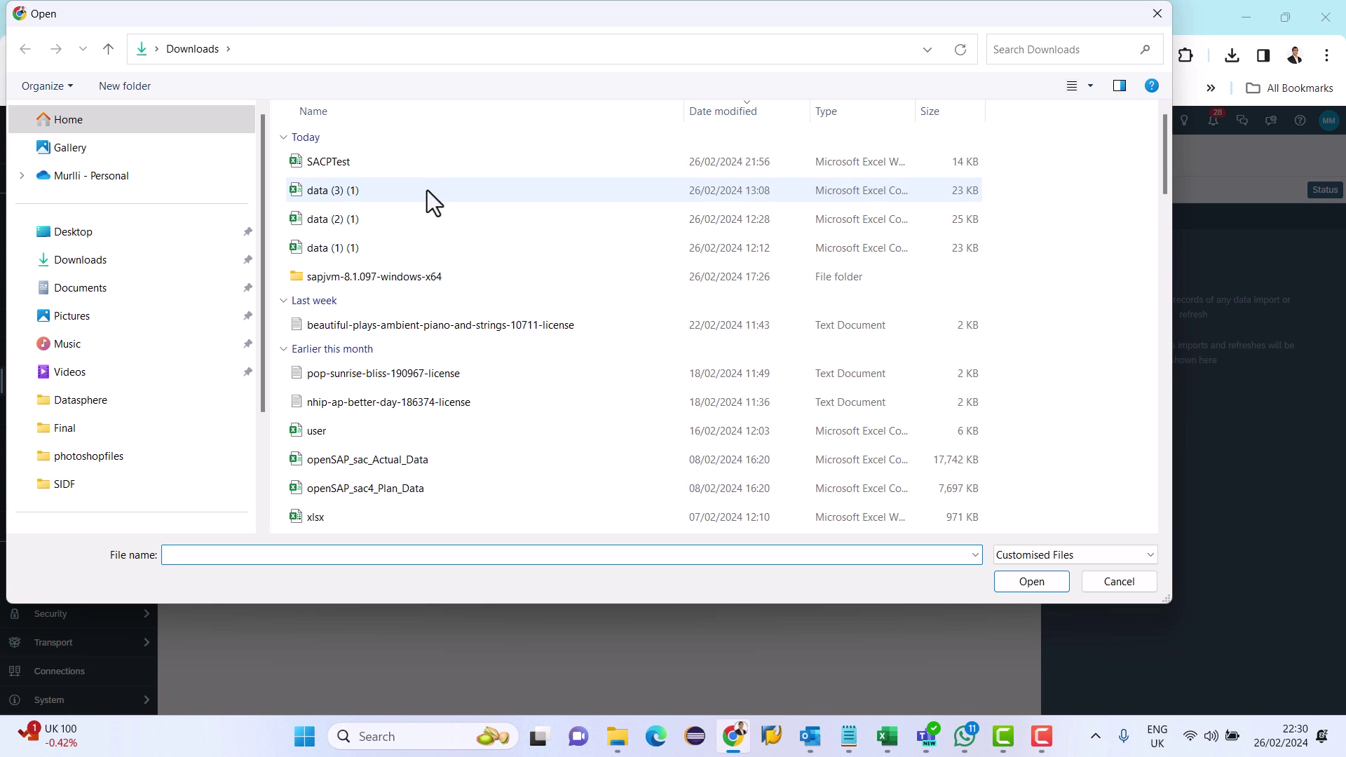
double_click(323, 159)
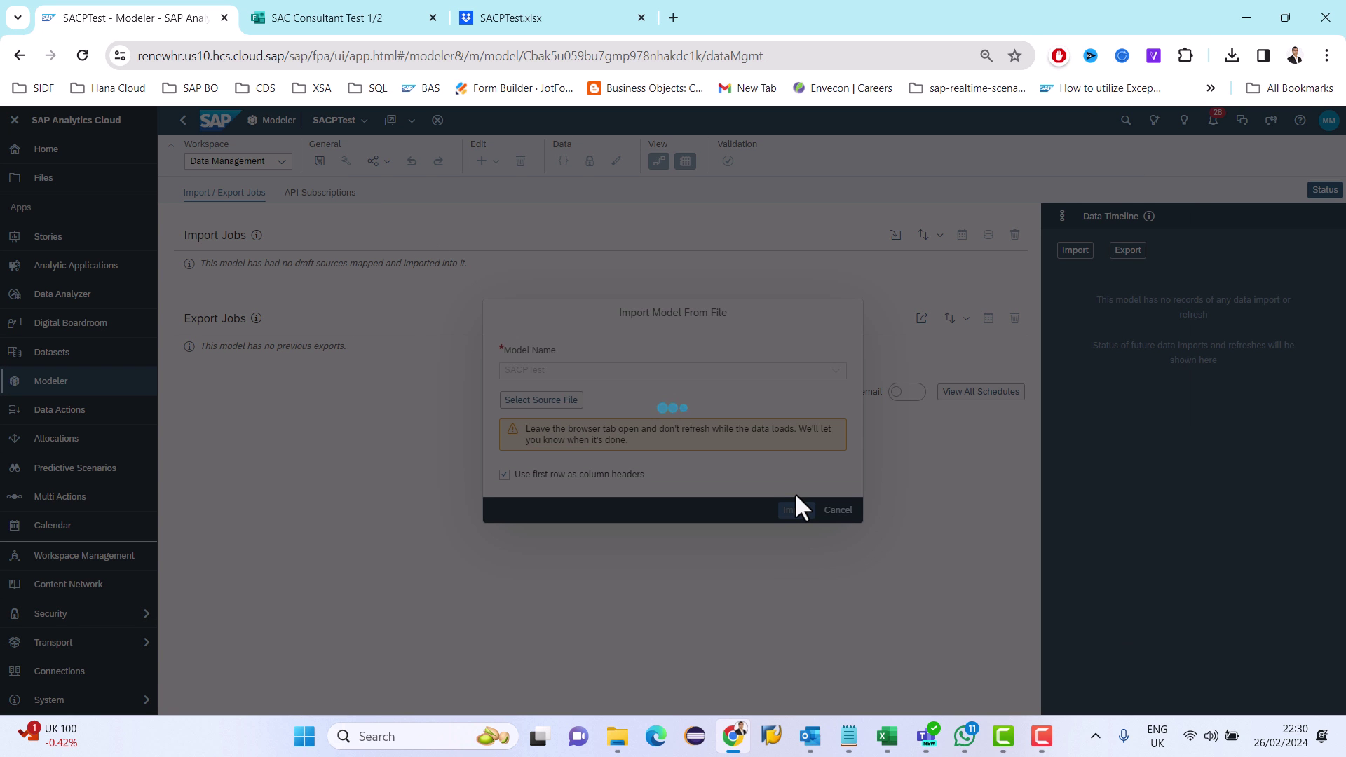
left_click(788, 509)
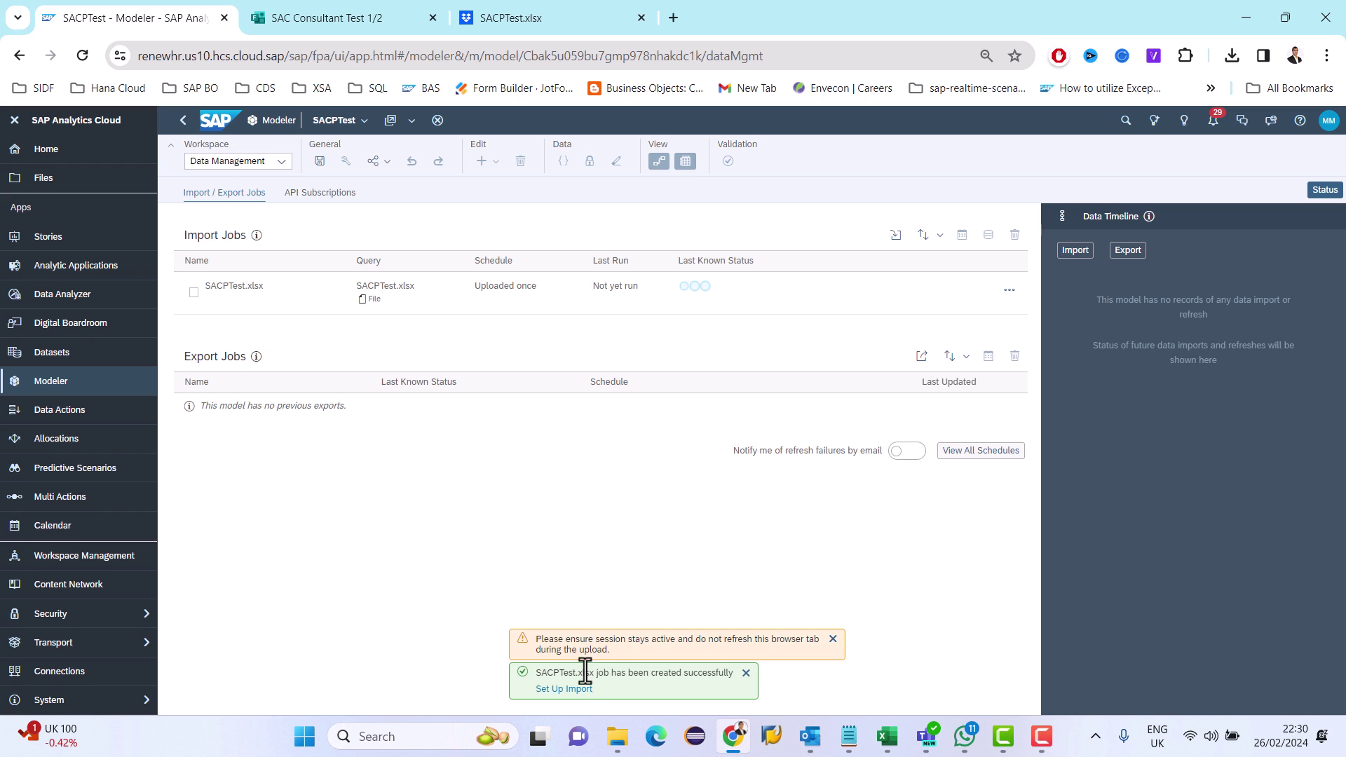
left_click(569, 689)
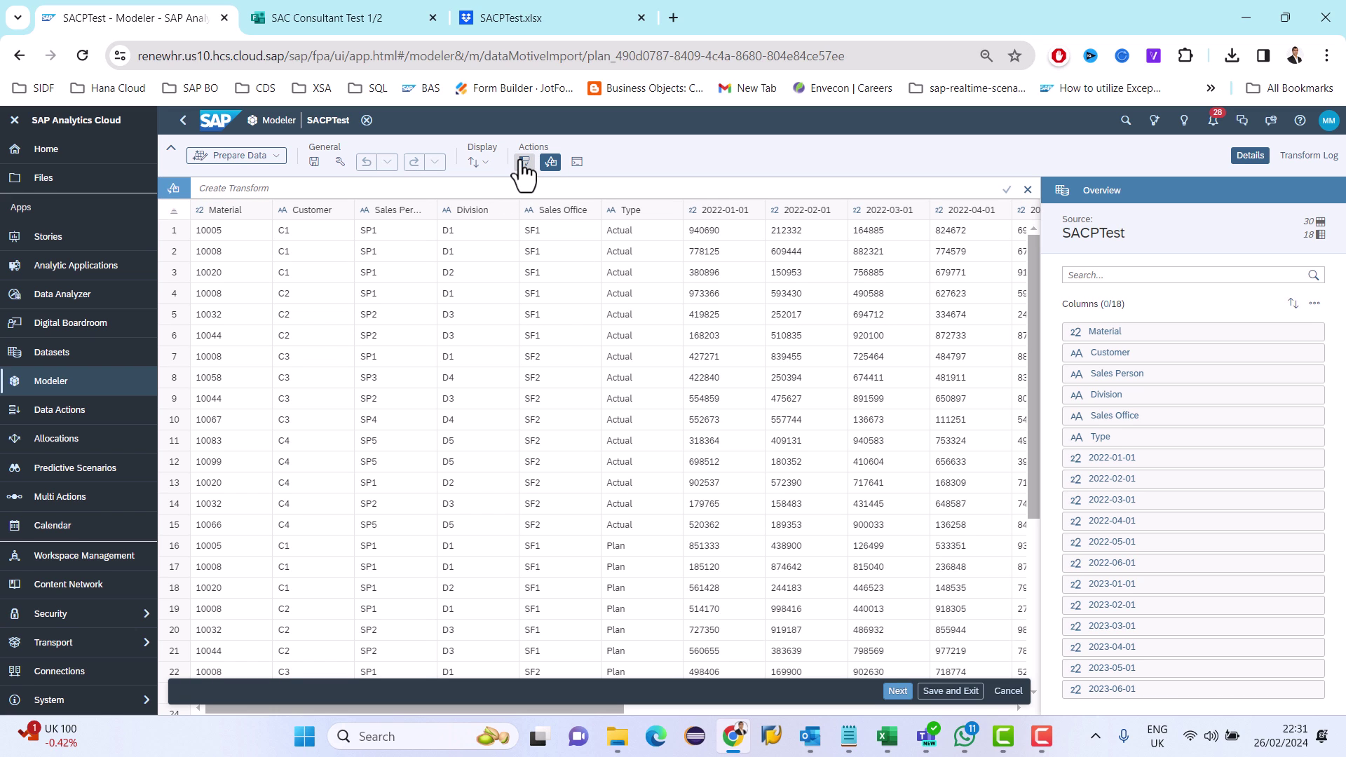
Examine the imported source columns one by one, from Material through Type to the first month column, 2022-01-01.
left_click(223, 208)
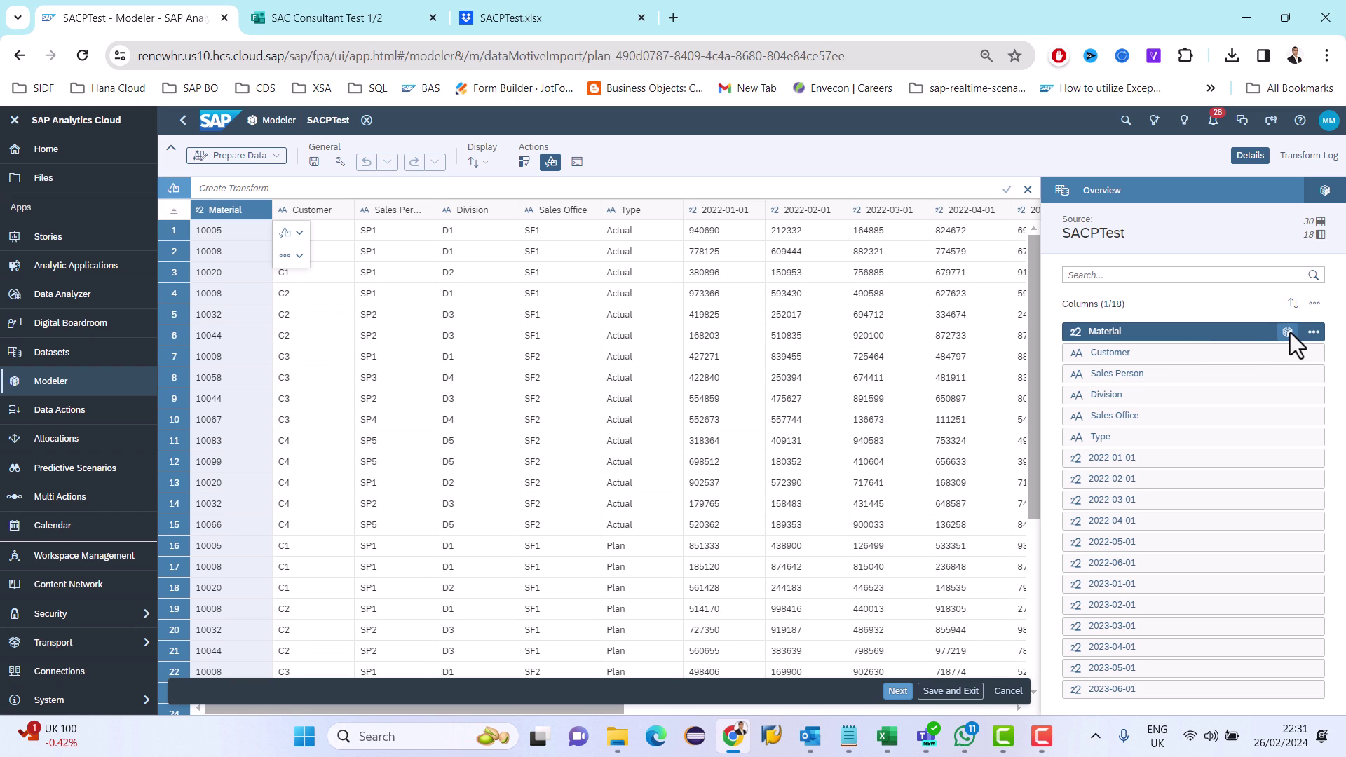
left_click(1312, 331)
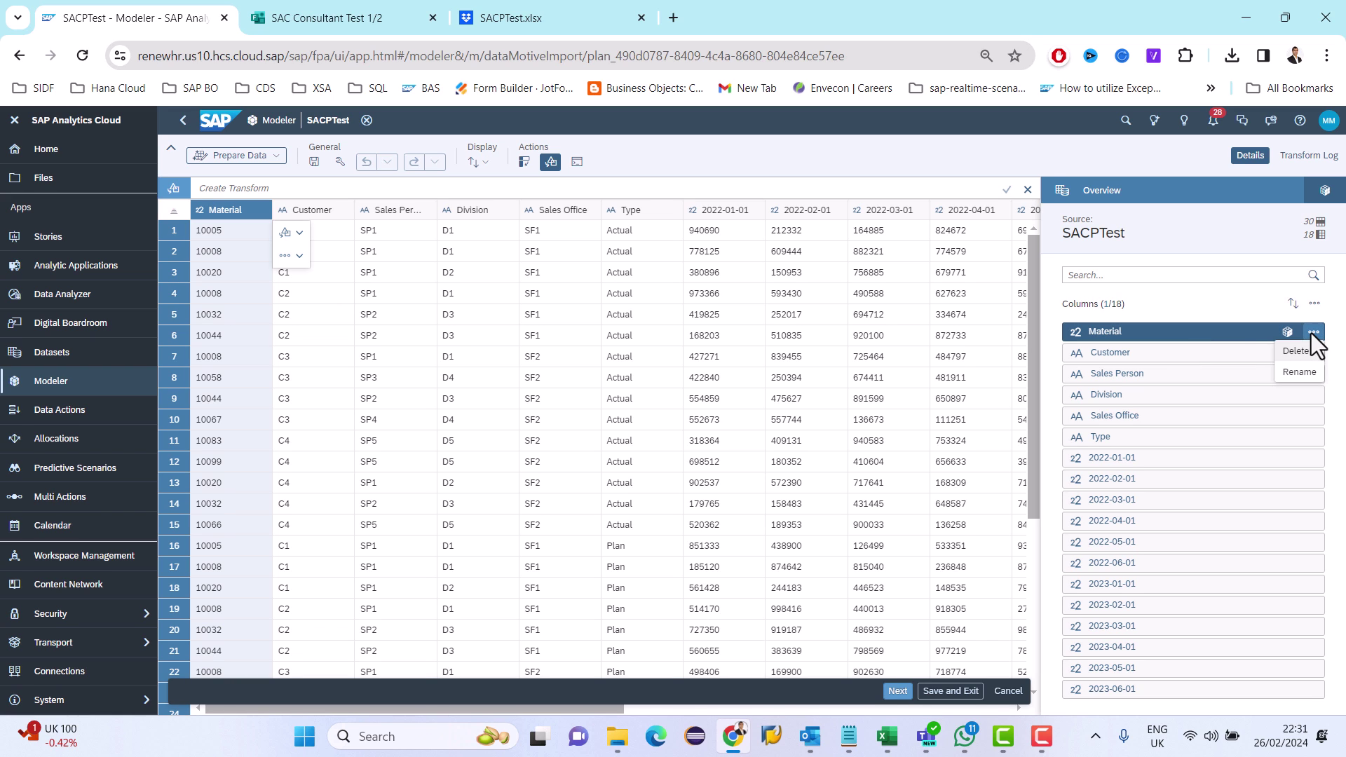
left_click(1129, 352)
left_click(1121, 373)
left_click(1120, 395)
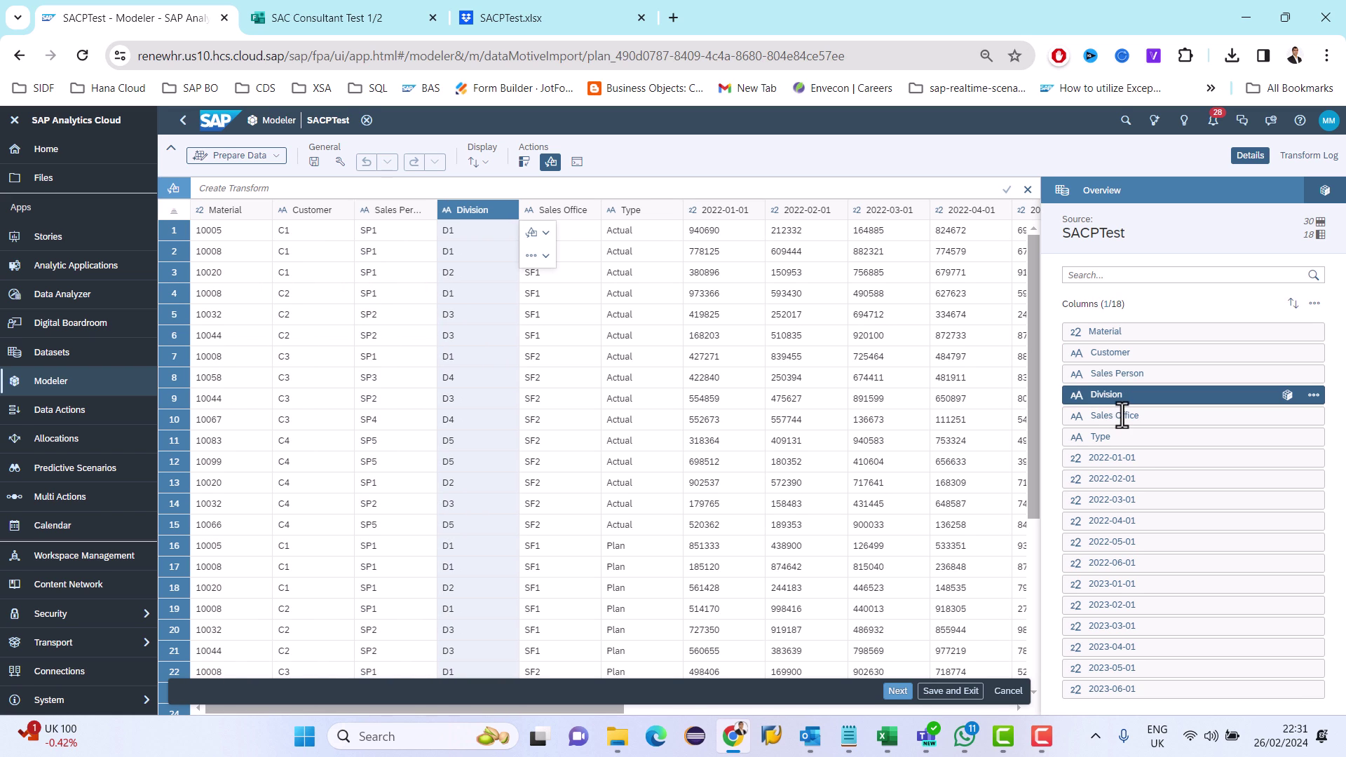
left_click(1120, 416)
left_click(1120, 438)
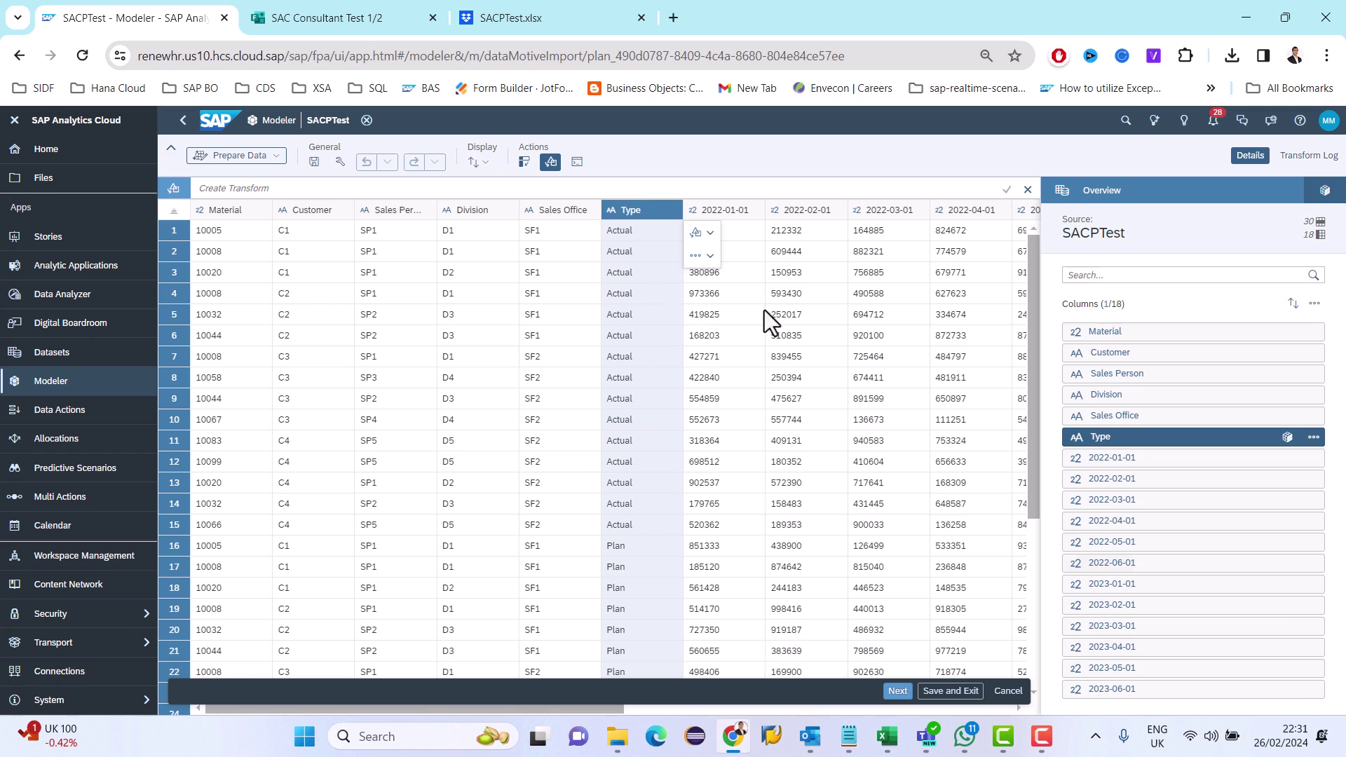
left_click(704, 213)
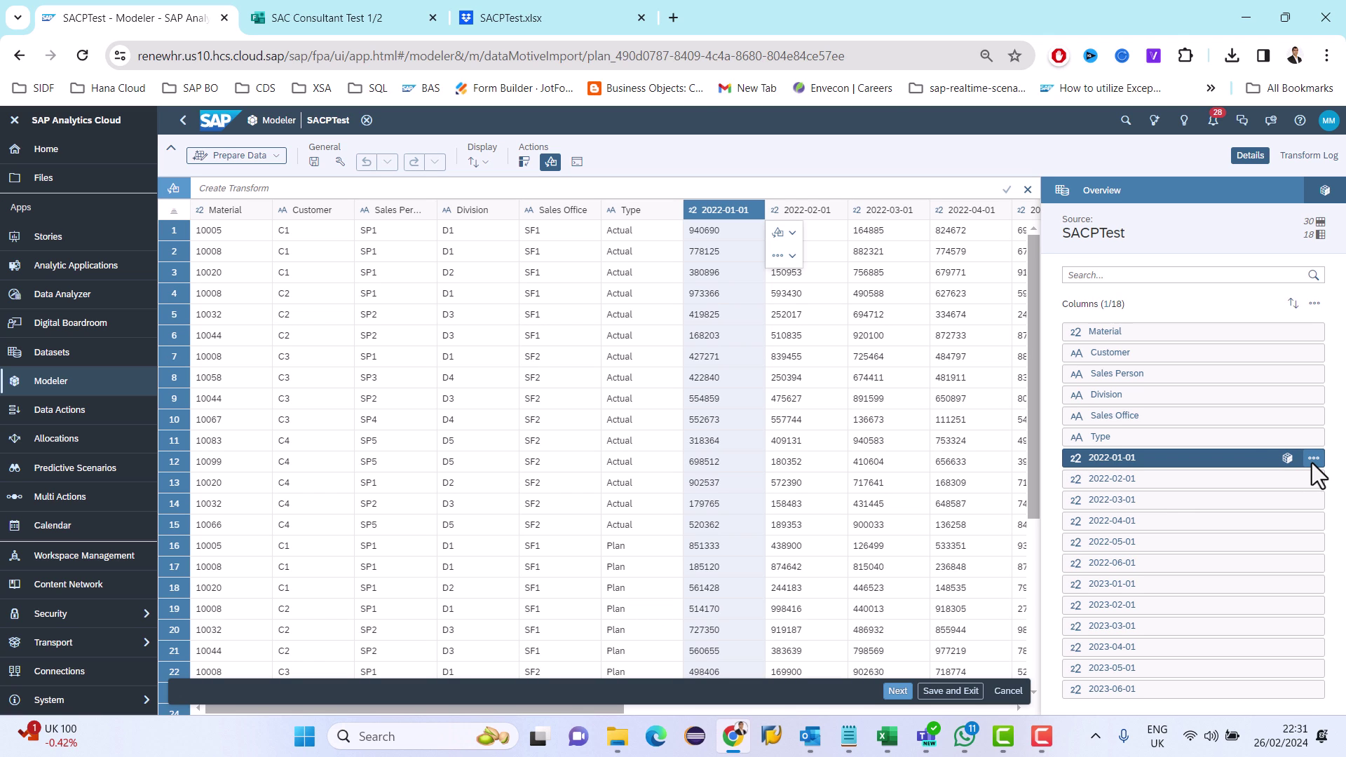
Set up a column-to-row transpose with the six 2022 month columns, 2022-01-01 through 2022-06-01.
left_click(523, 162)
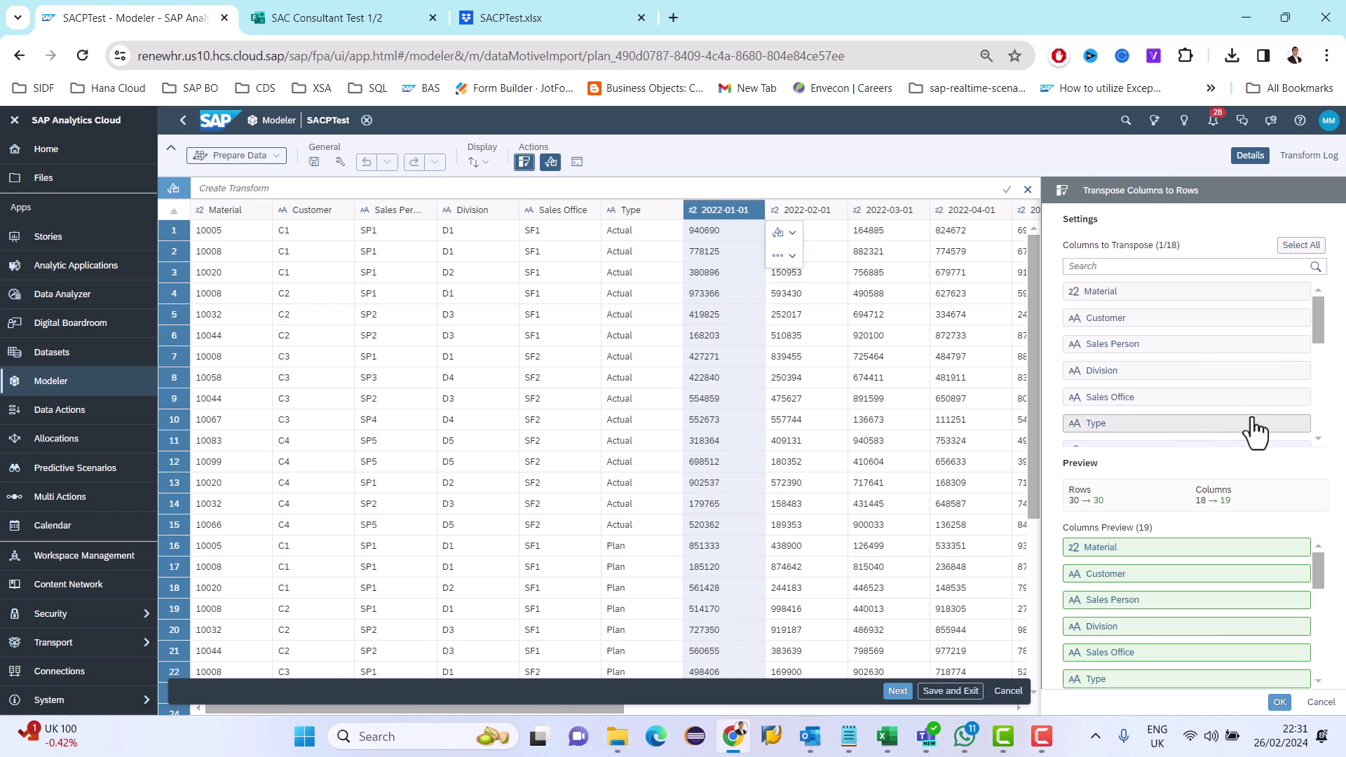
left_click_drag(1318, 314, 1319, 346)
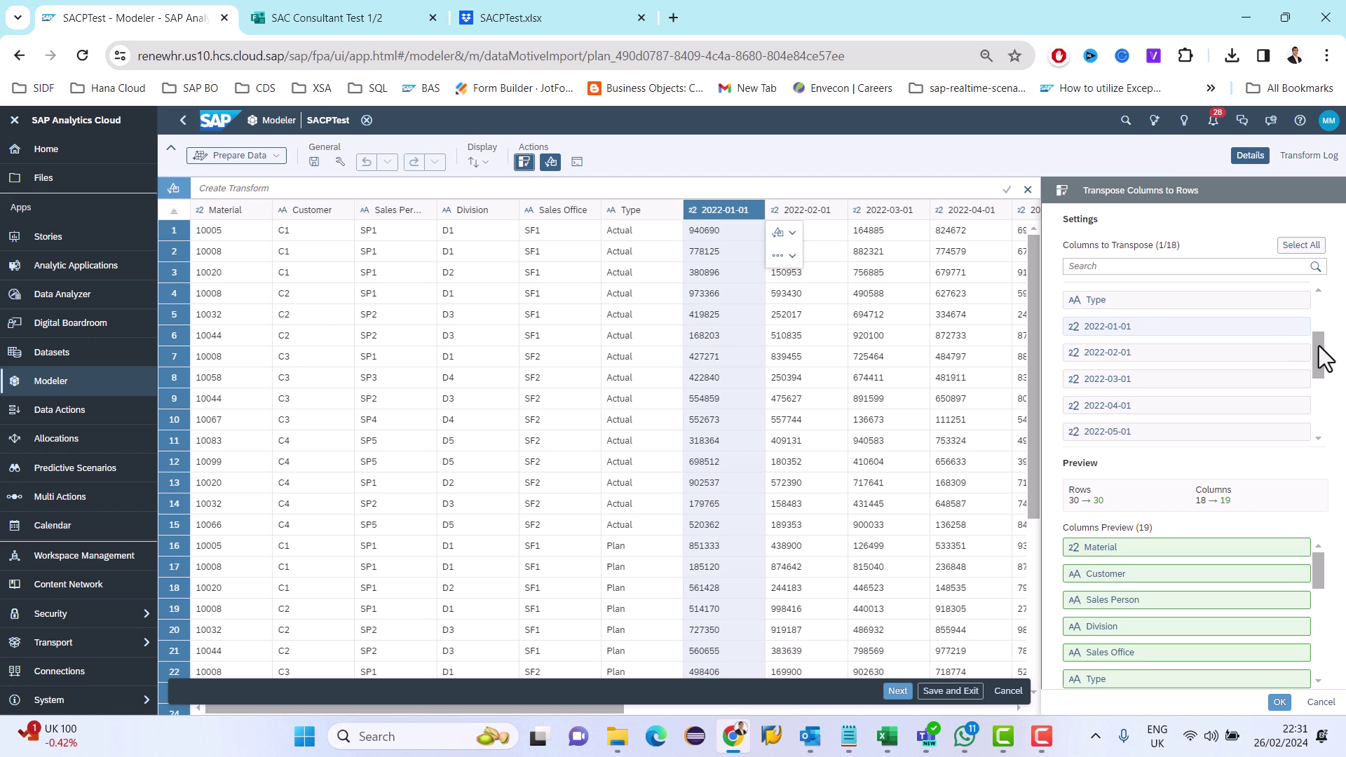
left_click(1130, 327)
left_click(1130, 328)
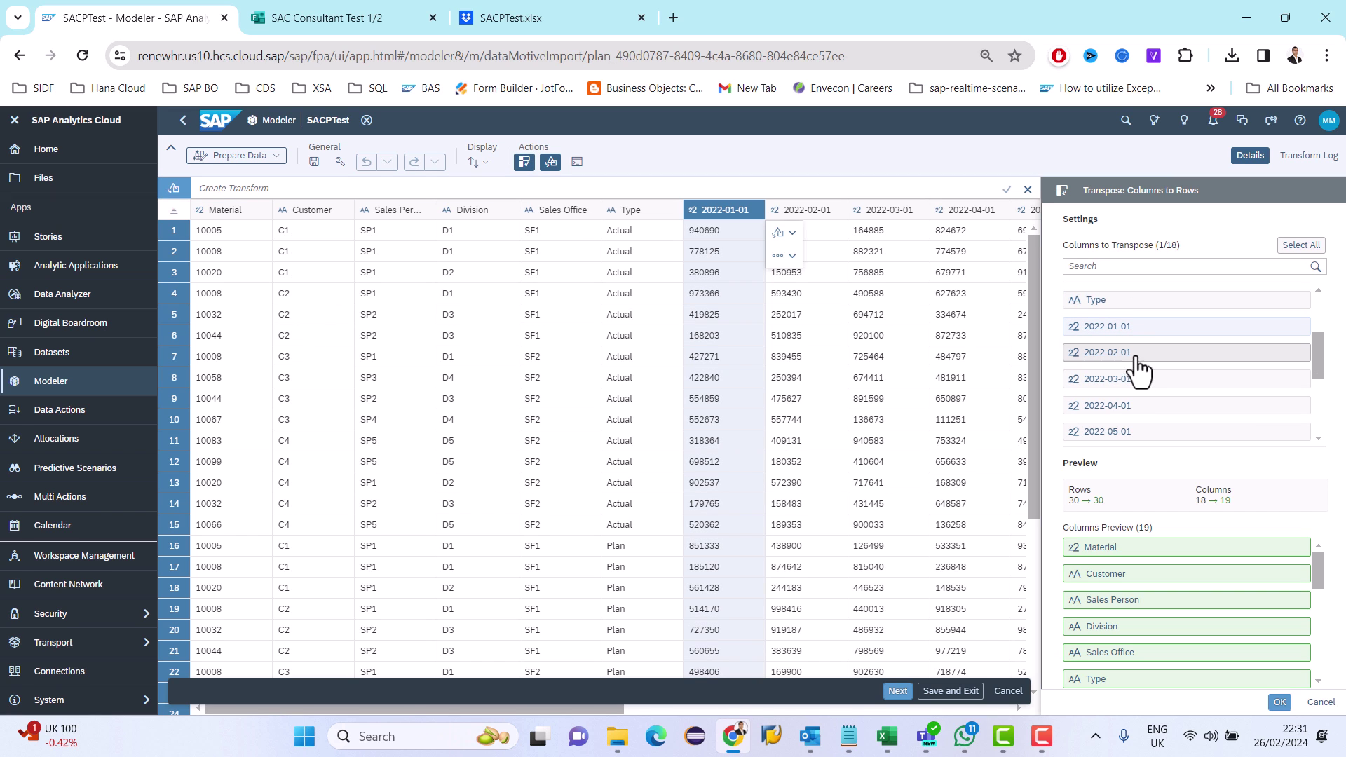
left_click(1132, 352)
left_click(1132, 378)
left_click(1134, 406)
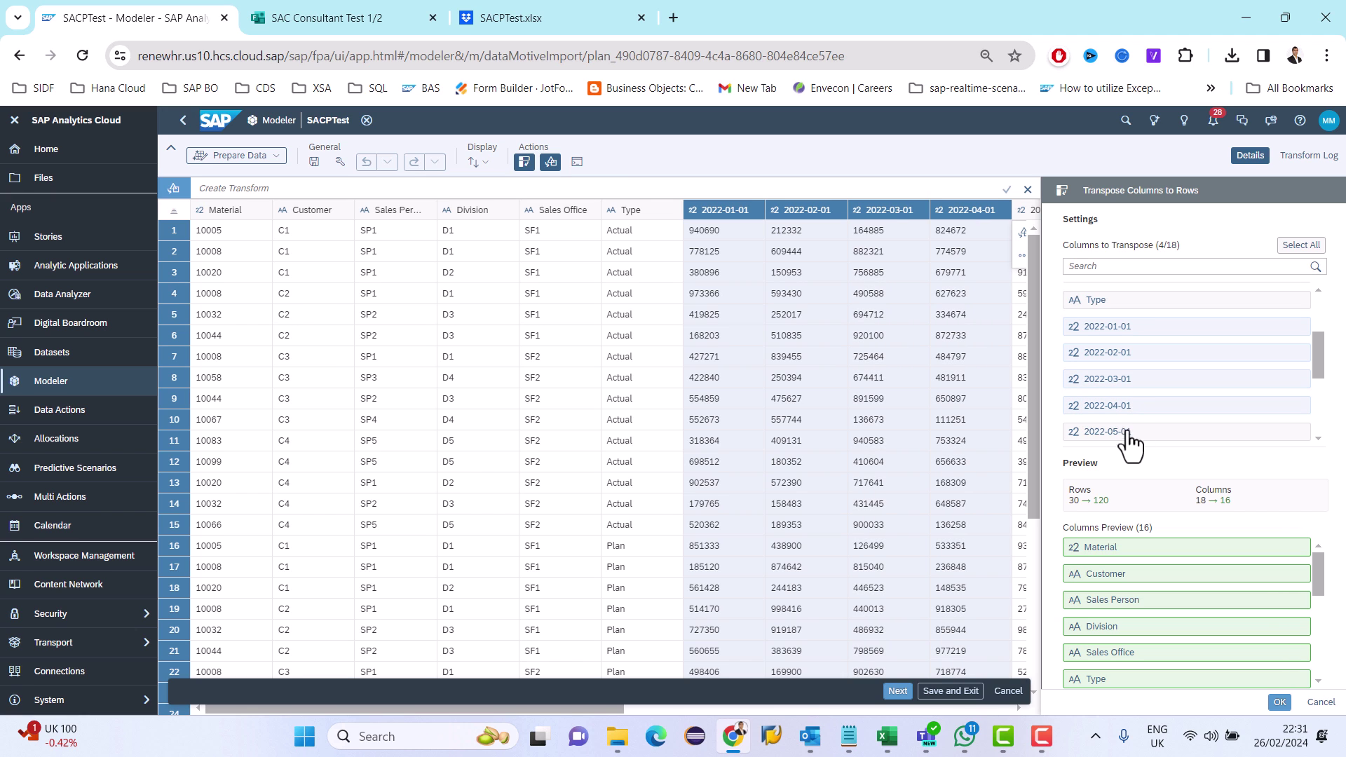
left_click(1129, 431)
left_click_drag(1314, 355, 1320, 386)
Add the six 2023 month columns, 2023-01-01 through 2023-06-01, to the selection and apply the transpose to rows.
left_click(1127, 379)
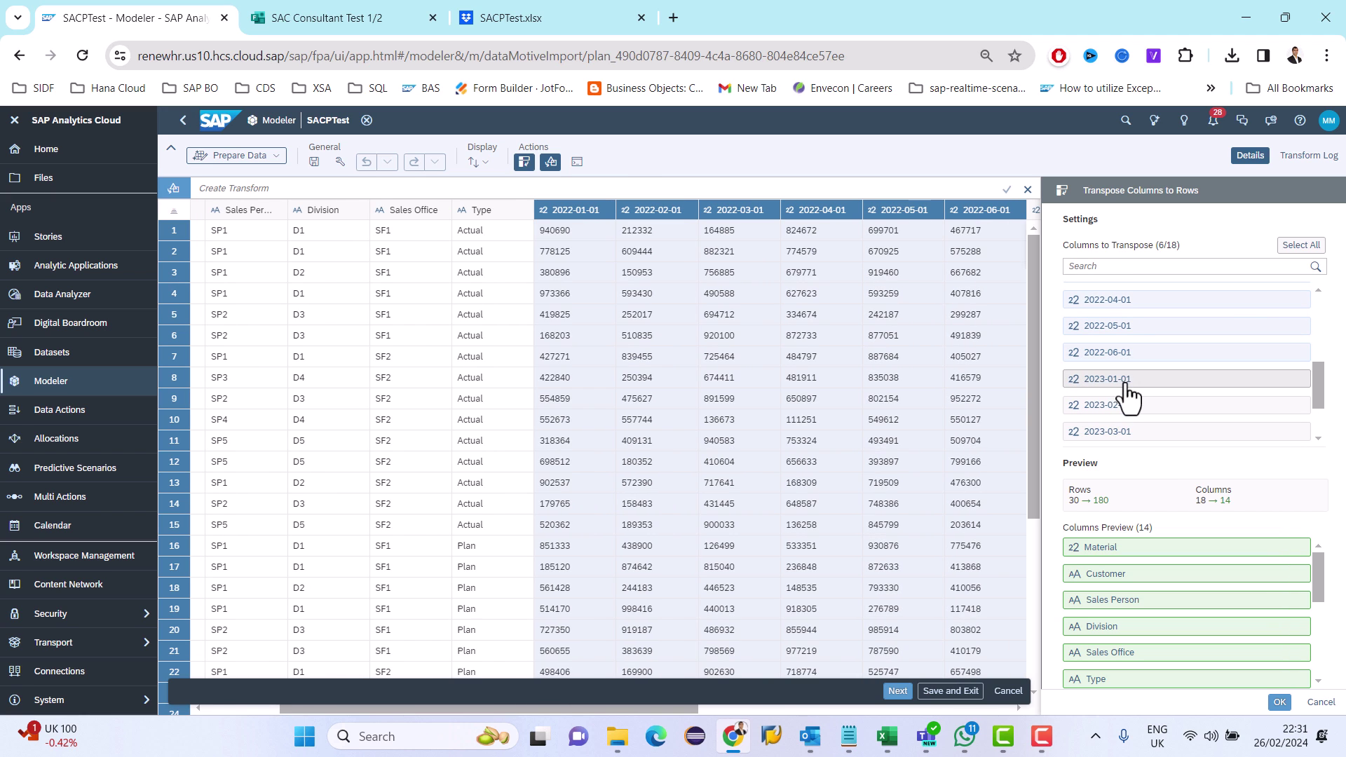
left_click(1125, 405)
left_click(1127, 431)
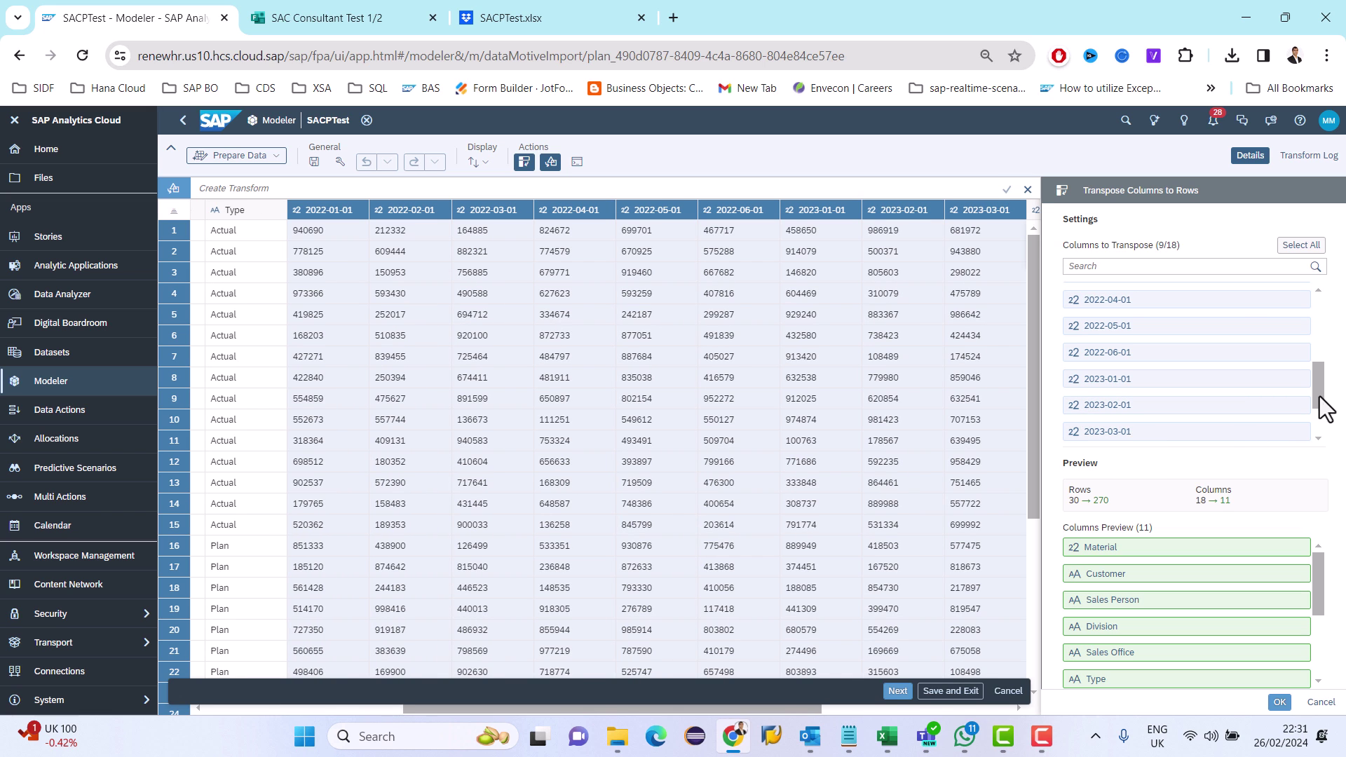
left_click_drag(1316, 421, 1316, 444)
left_click(1121, 386)
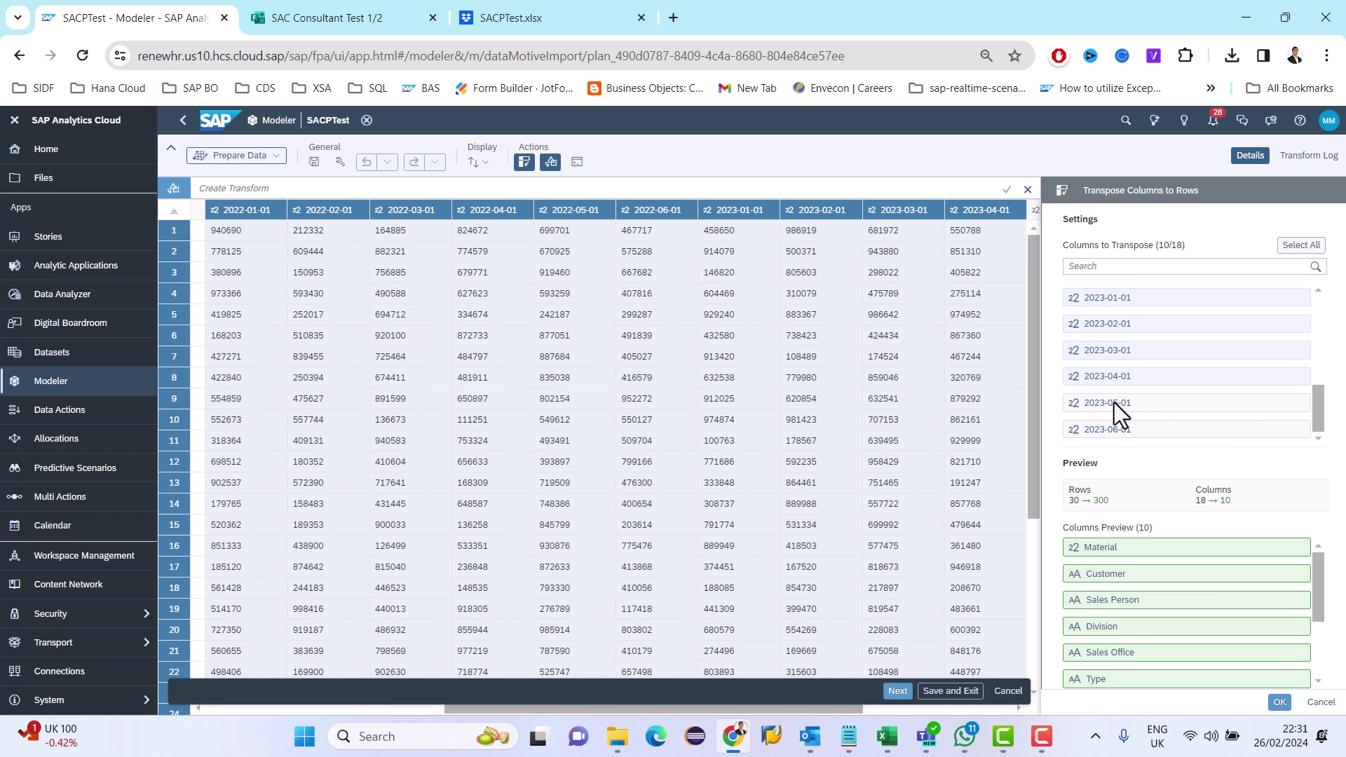
left_click(1116, 405)
left_click(1124, 430)
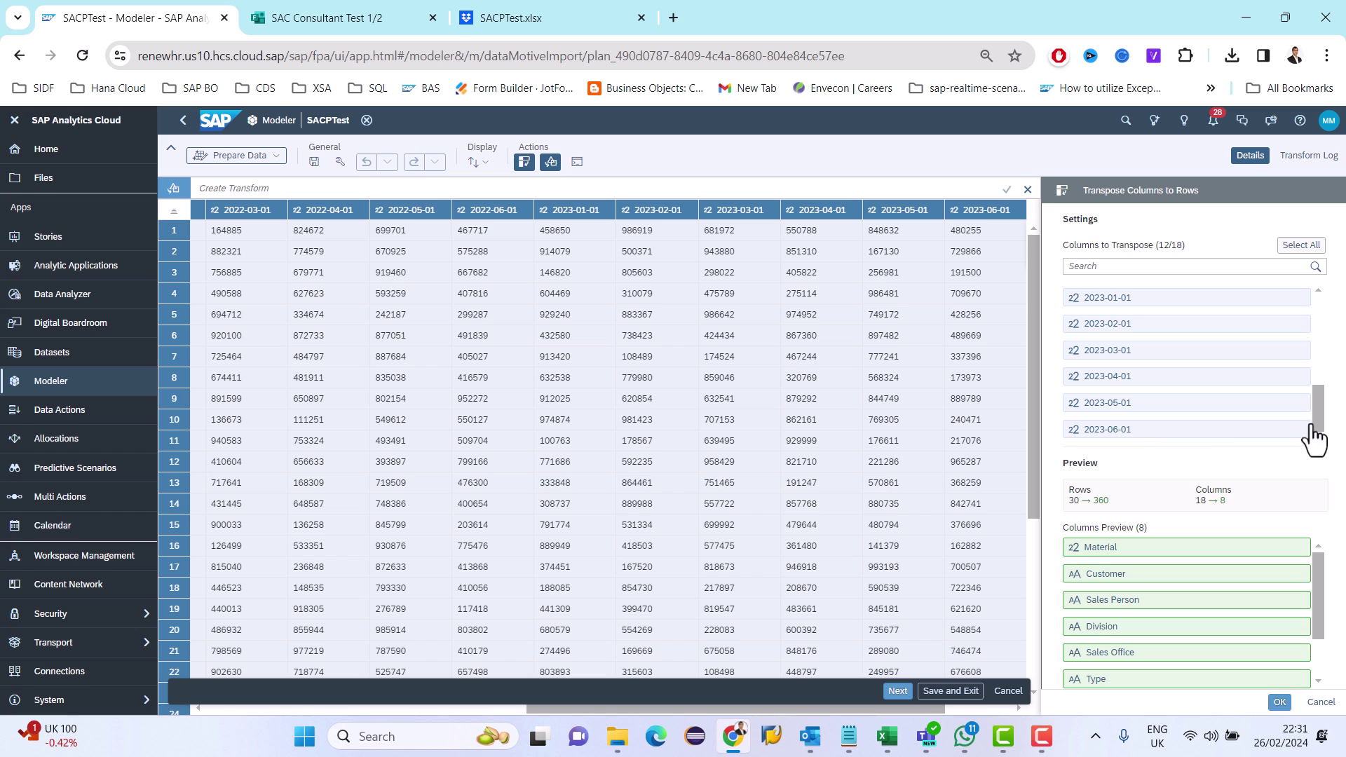
left_click(1277, 704)
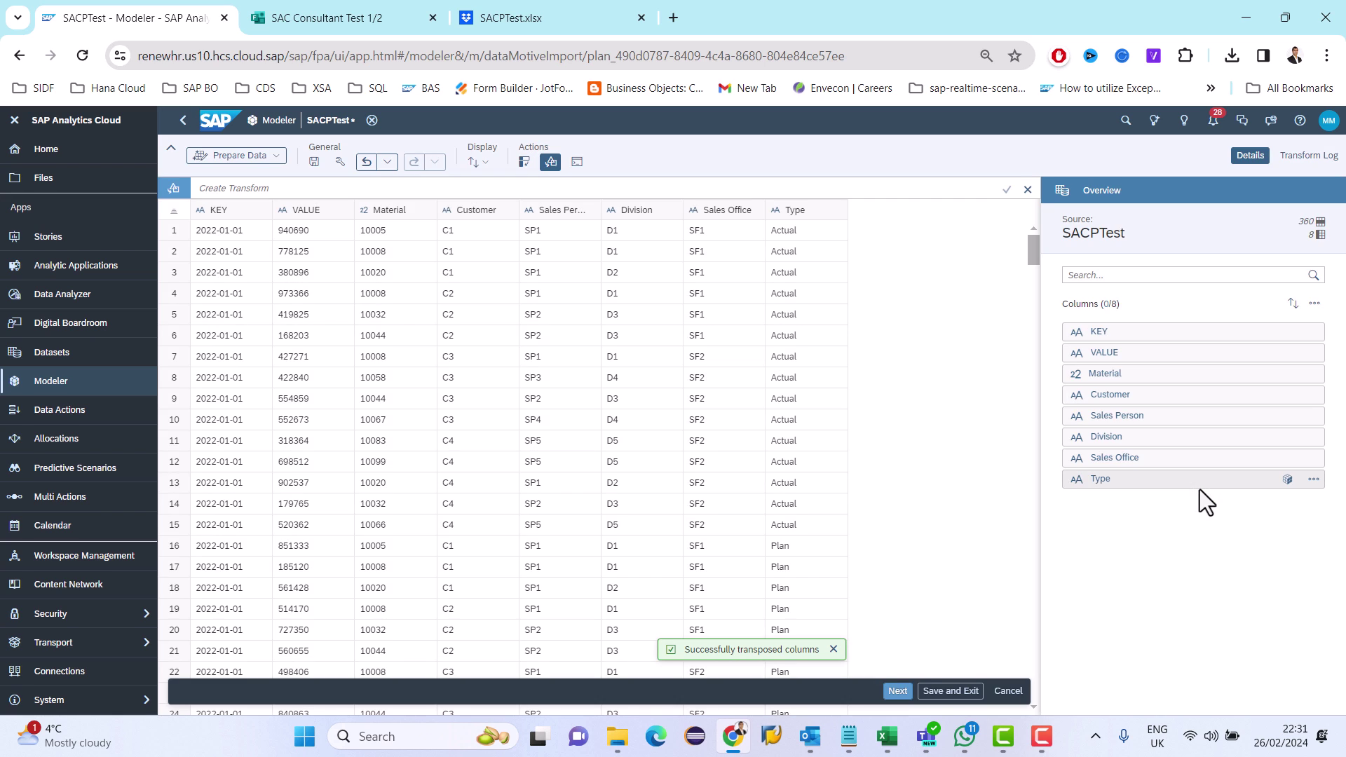
Rename the KEY column as SalesDate.
left_click(223, 212)
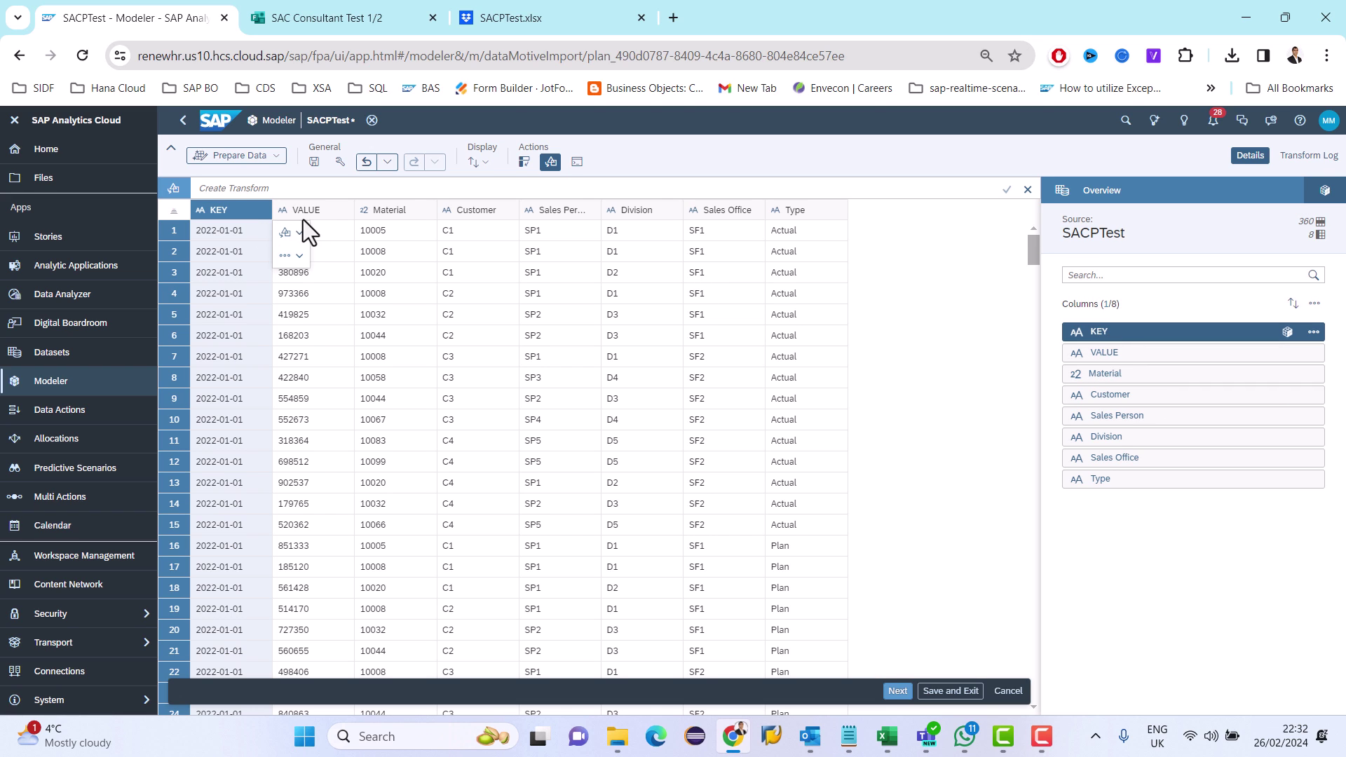
left_click(330, 212)
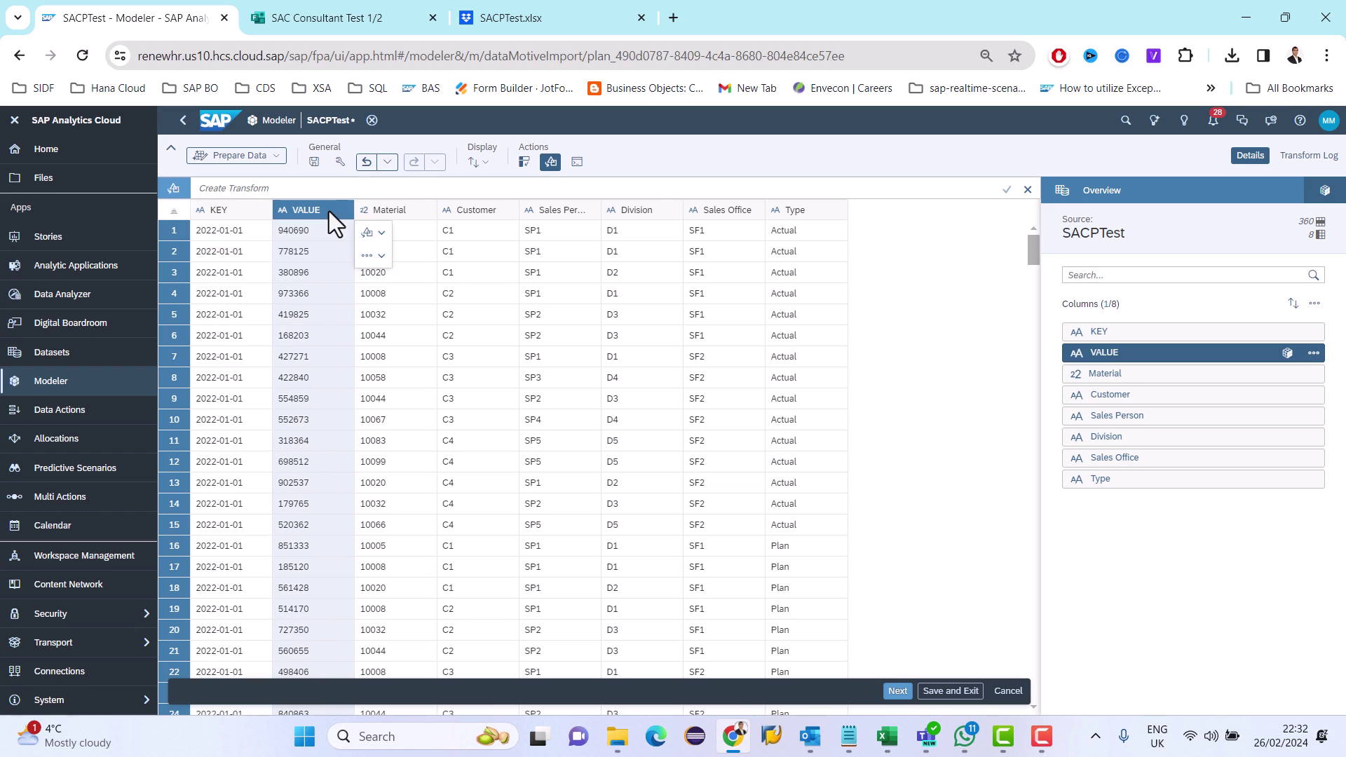
left_click(217, 209)
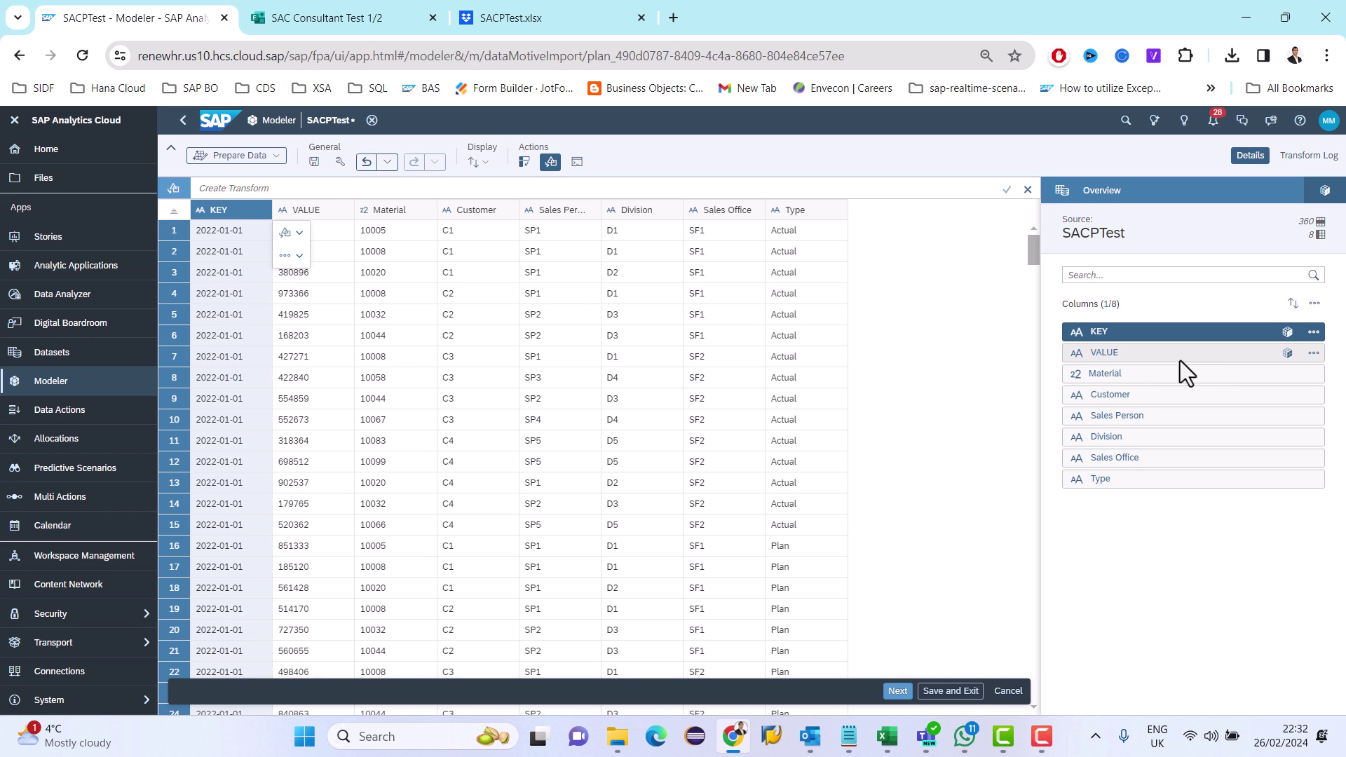
double_click(1099, 333)
type("Sale")
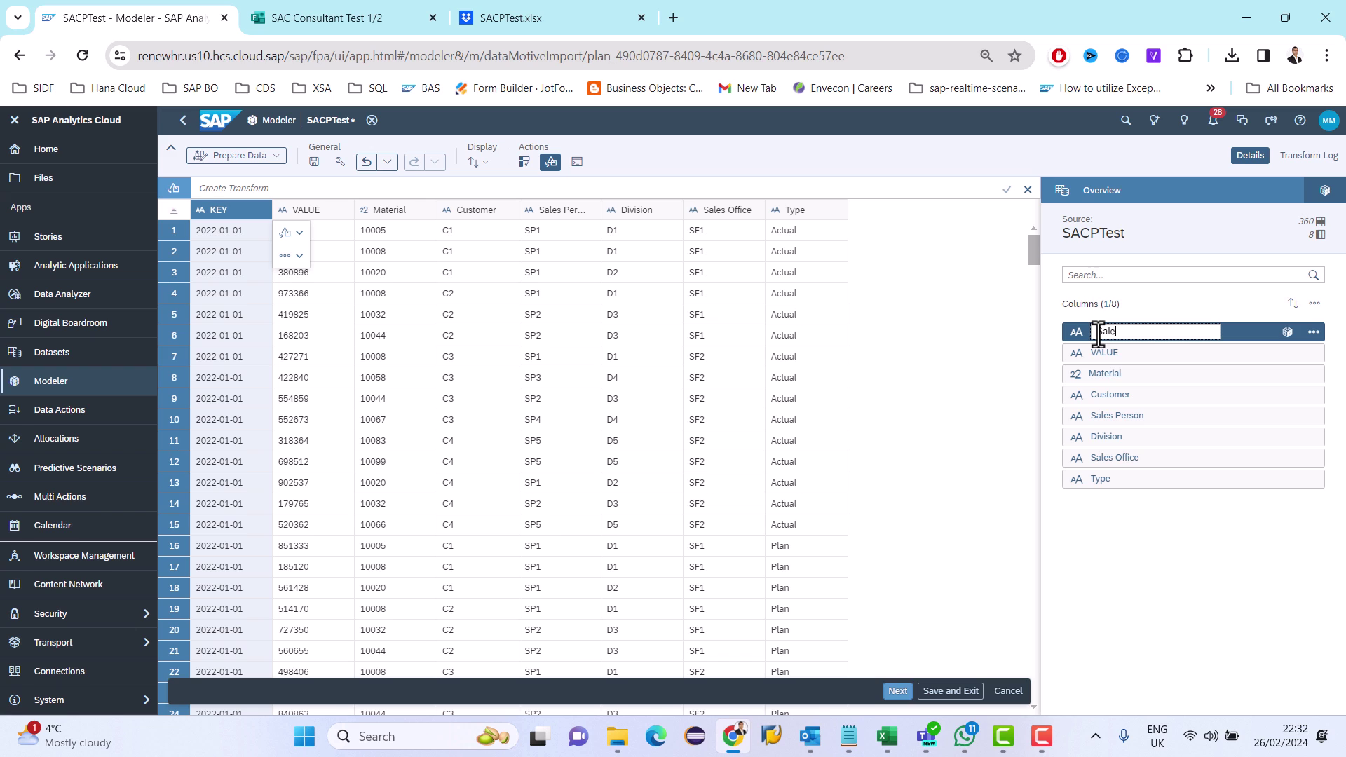
type("sDate")
key("Return")
Change the SalesDate column's data type to Date and check its validation, then return to the column overview.
left_click(1287, 331)
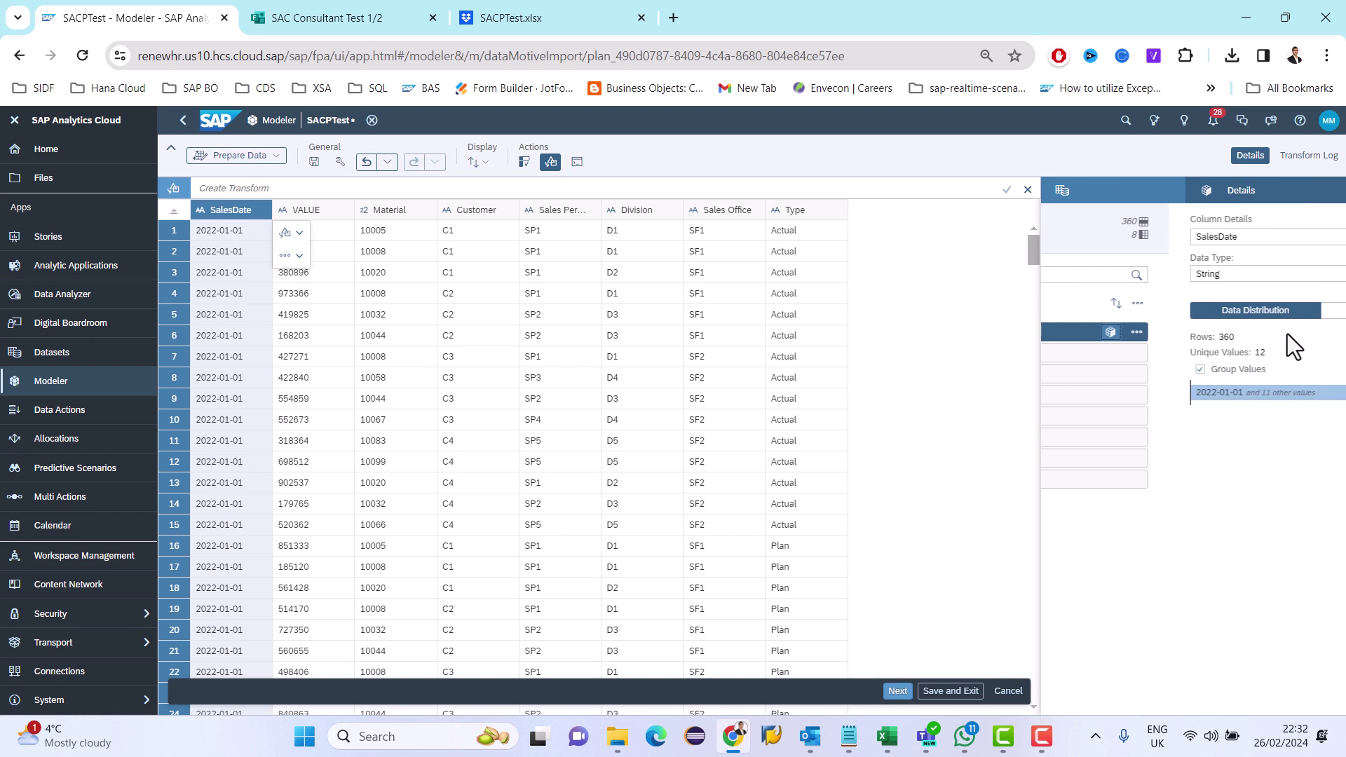
left_click(1110, 275)
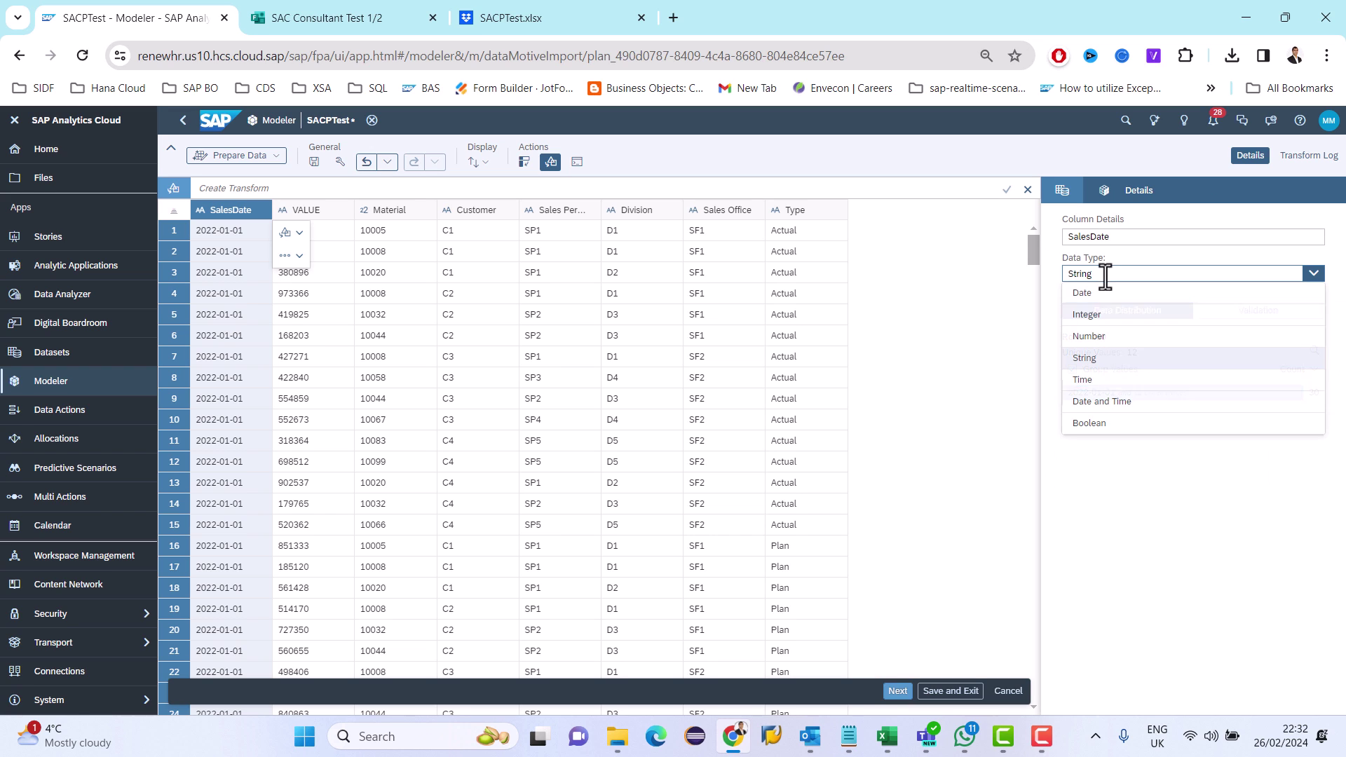
left_click(1082, 295)
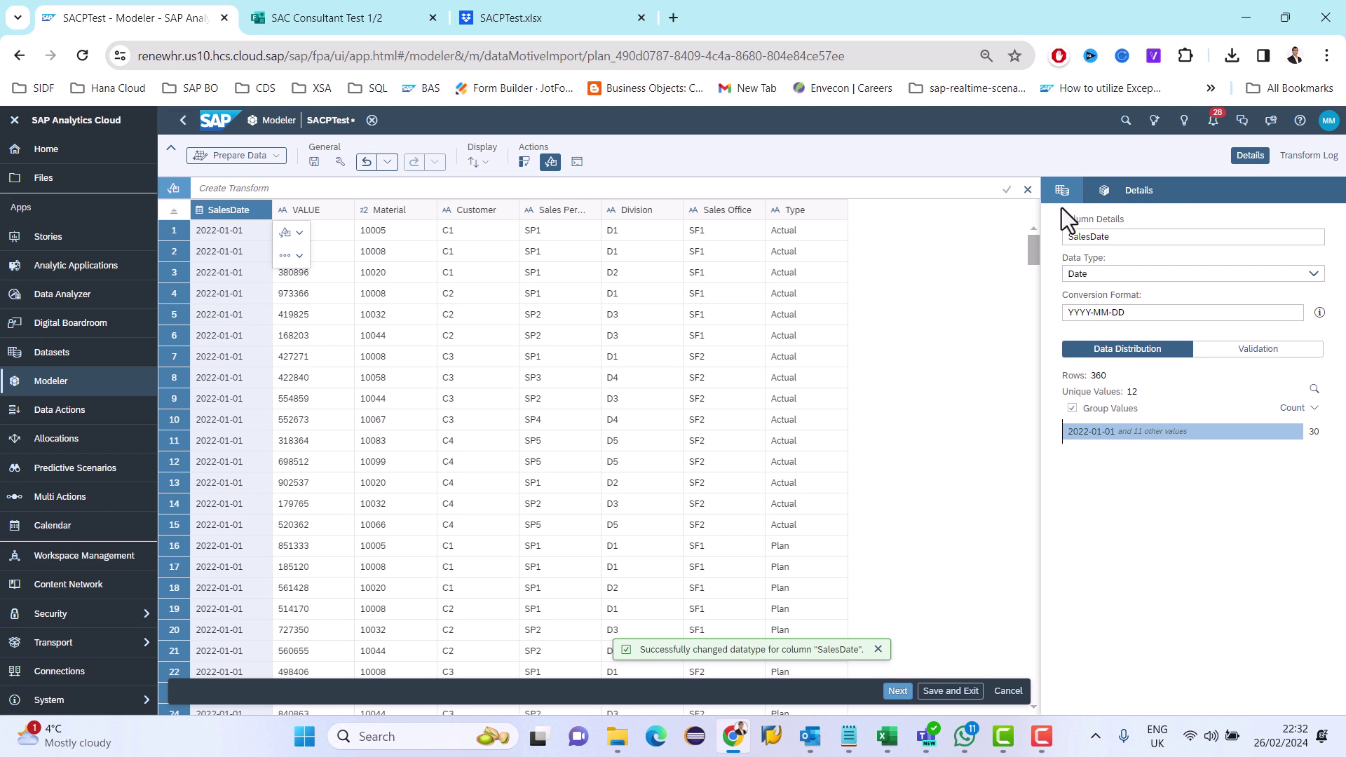
left_click(1247, 351)
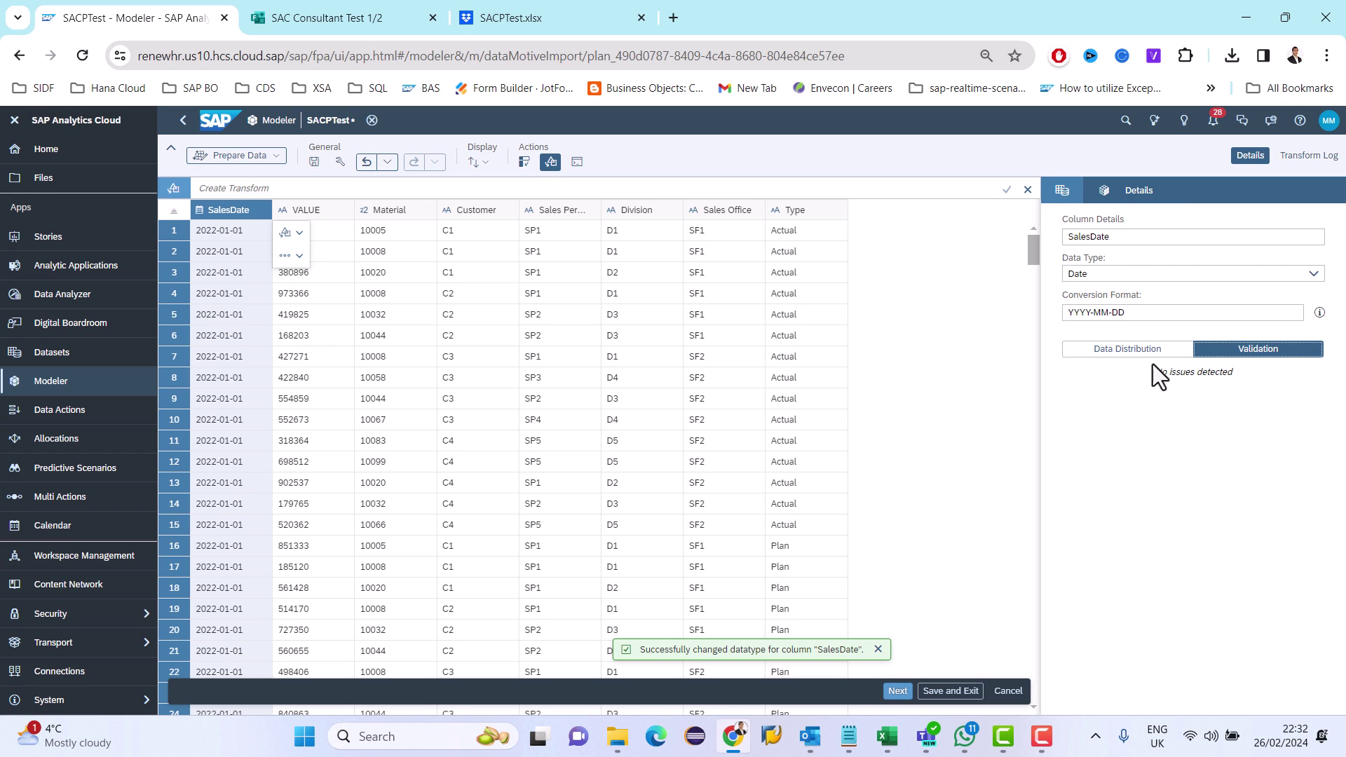
left_click(1061, 191)
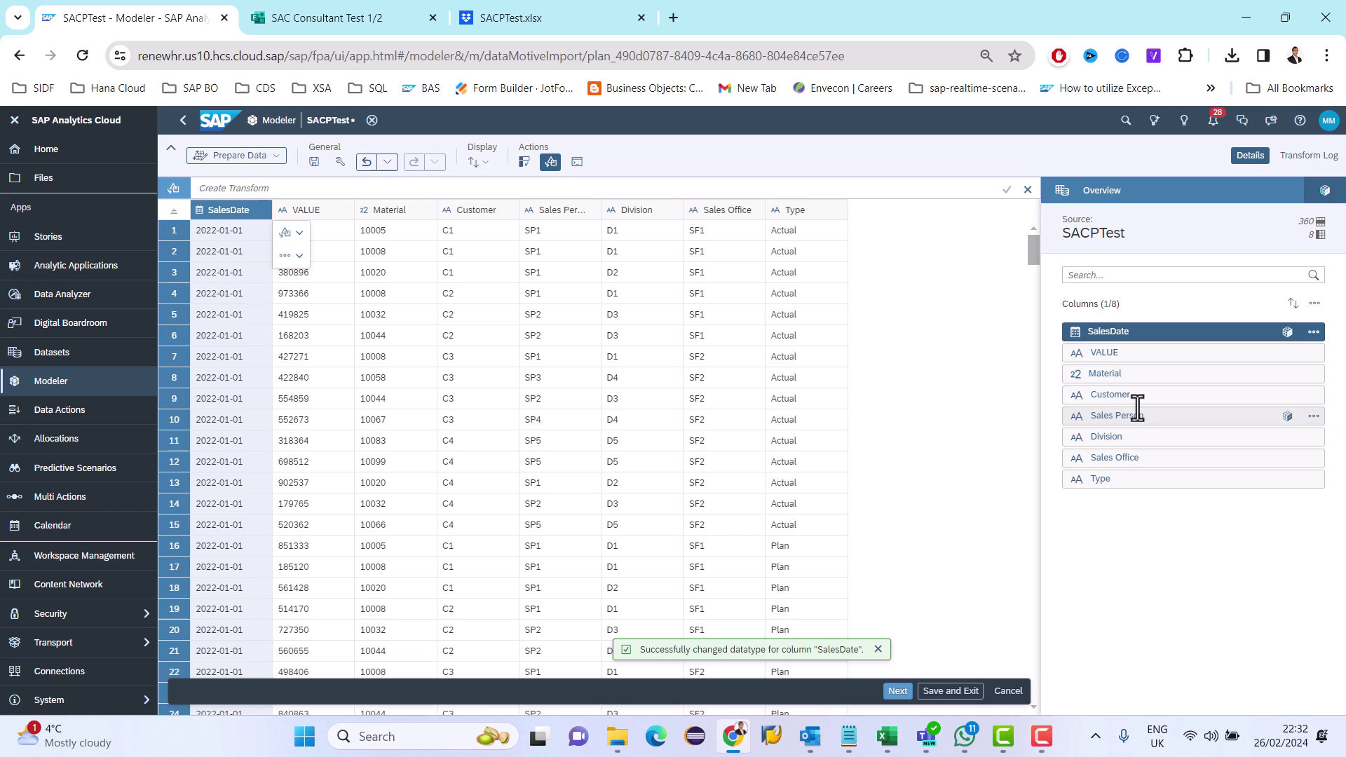
Change the VALUE column's data type to Number, check its validation and distribution, and return to the column overview.
left_click(1106, 352)
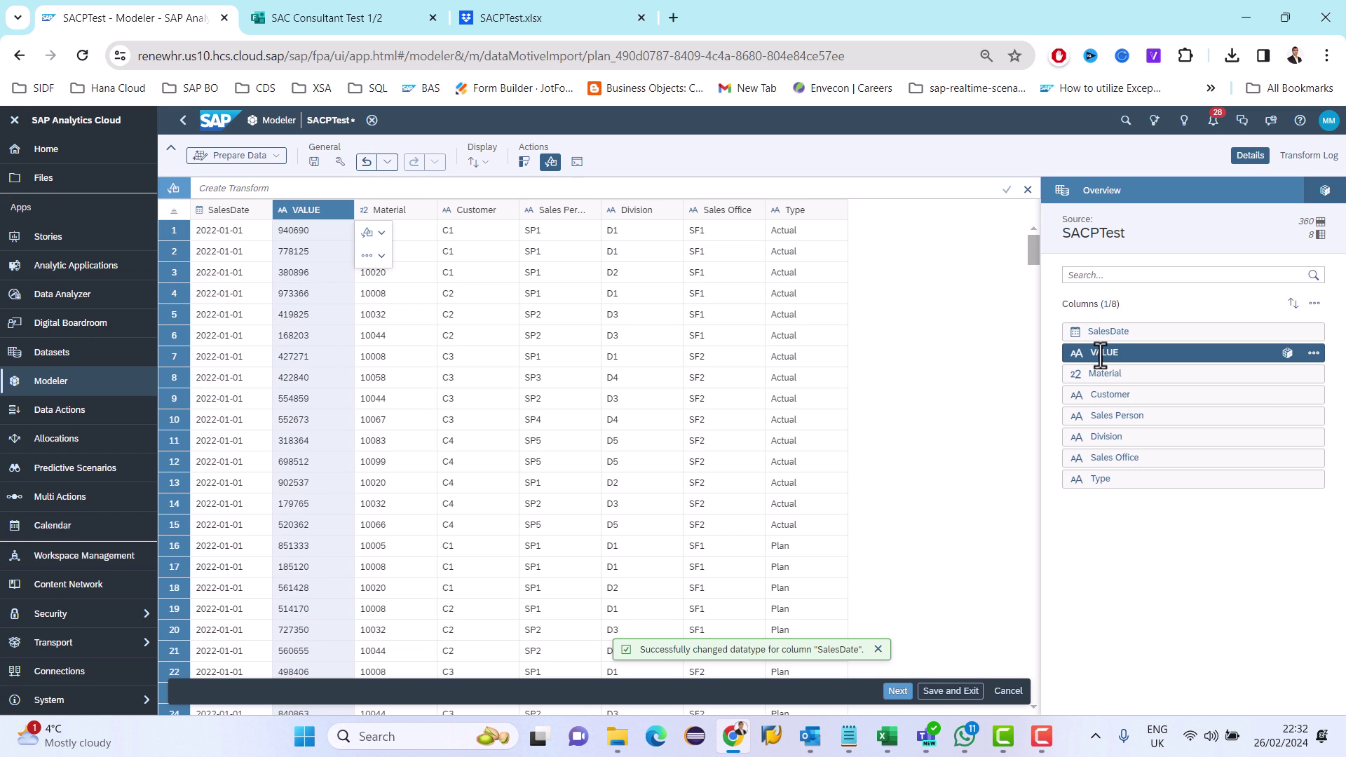
left_click(1288, 353)
left_click(1106, 274)
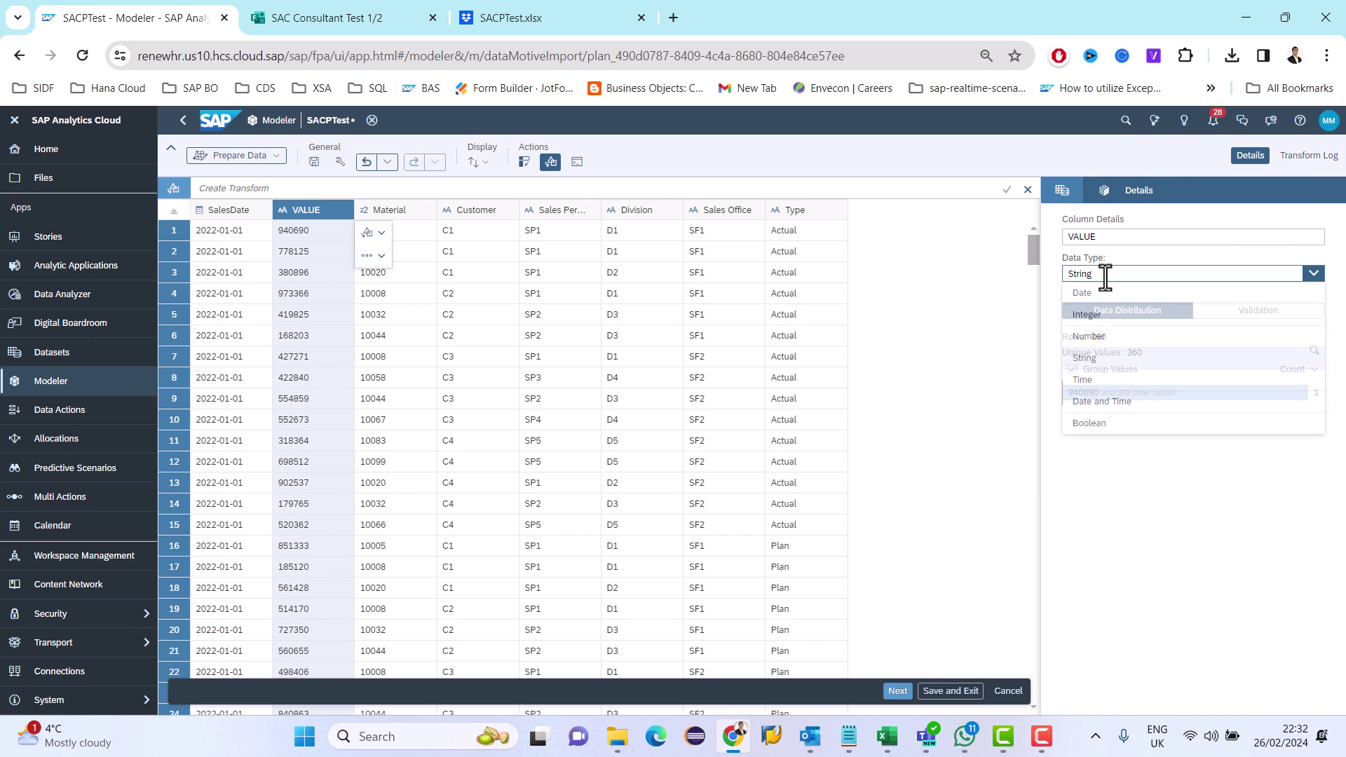
left_click(1087, 336)
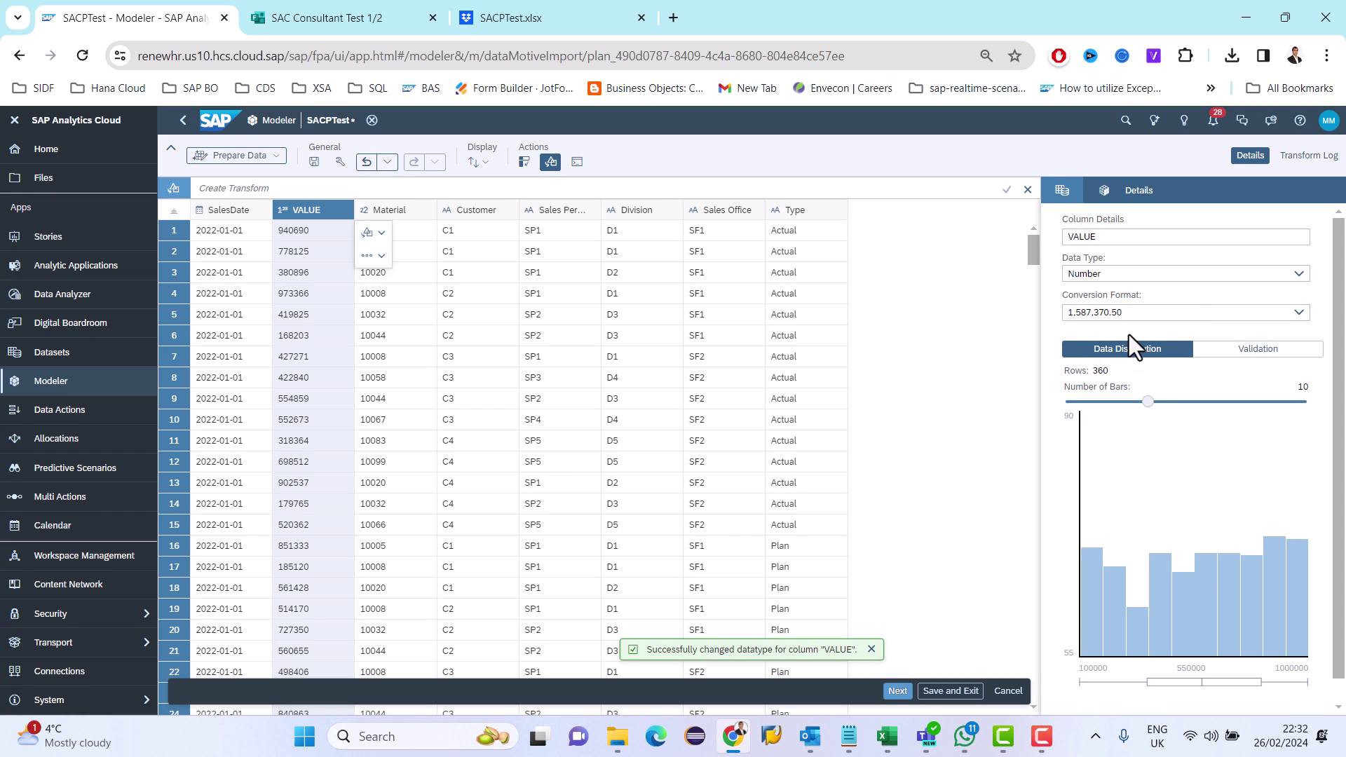
left_click(1240, 349)
left_click(1138, 355)
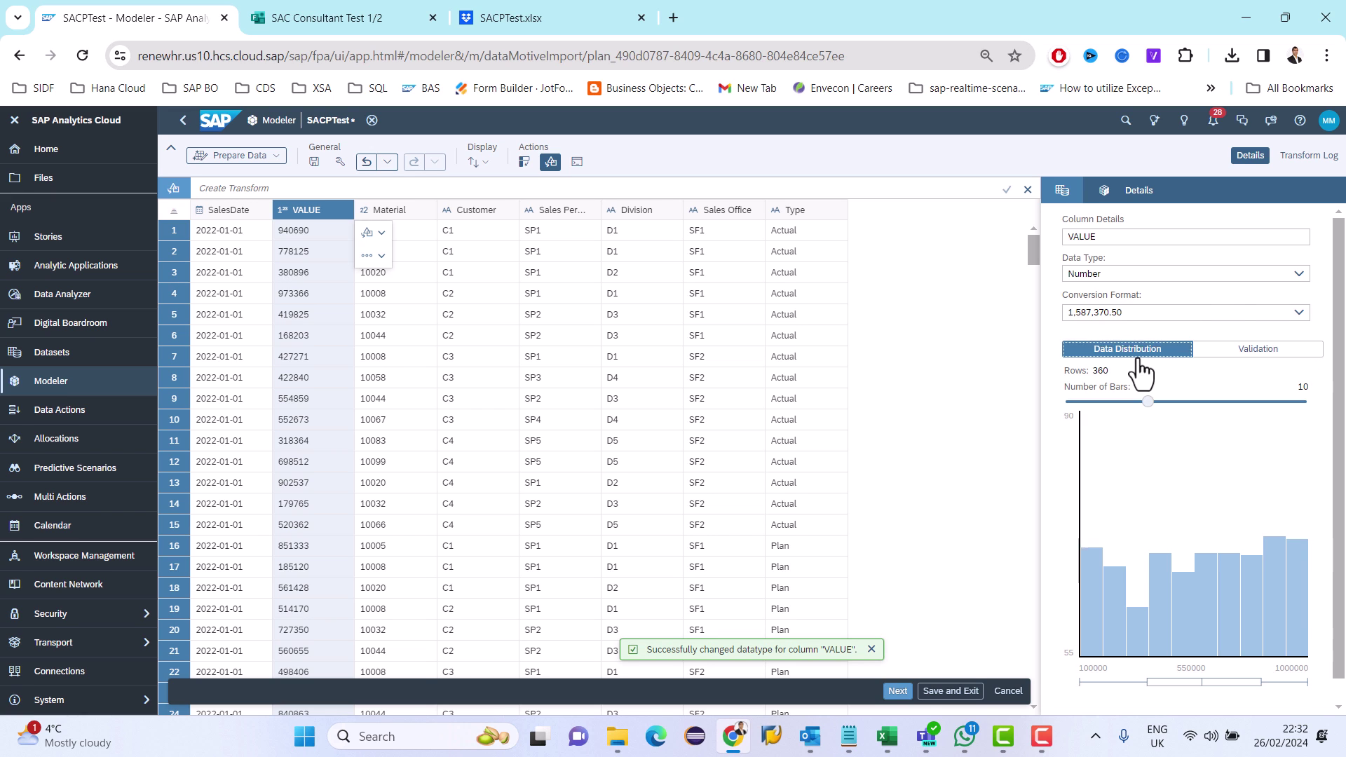
left_click(1063, 198)
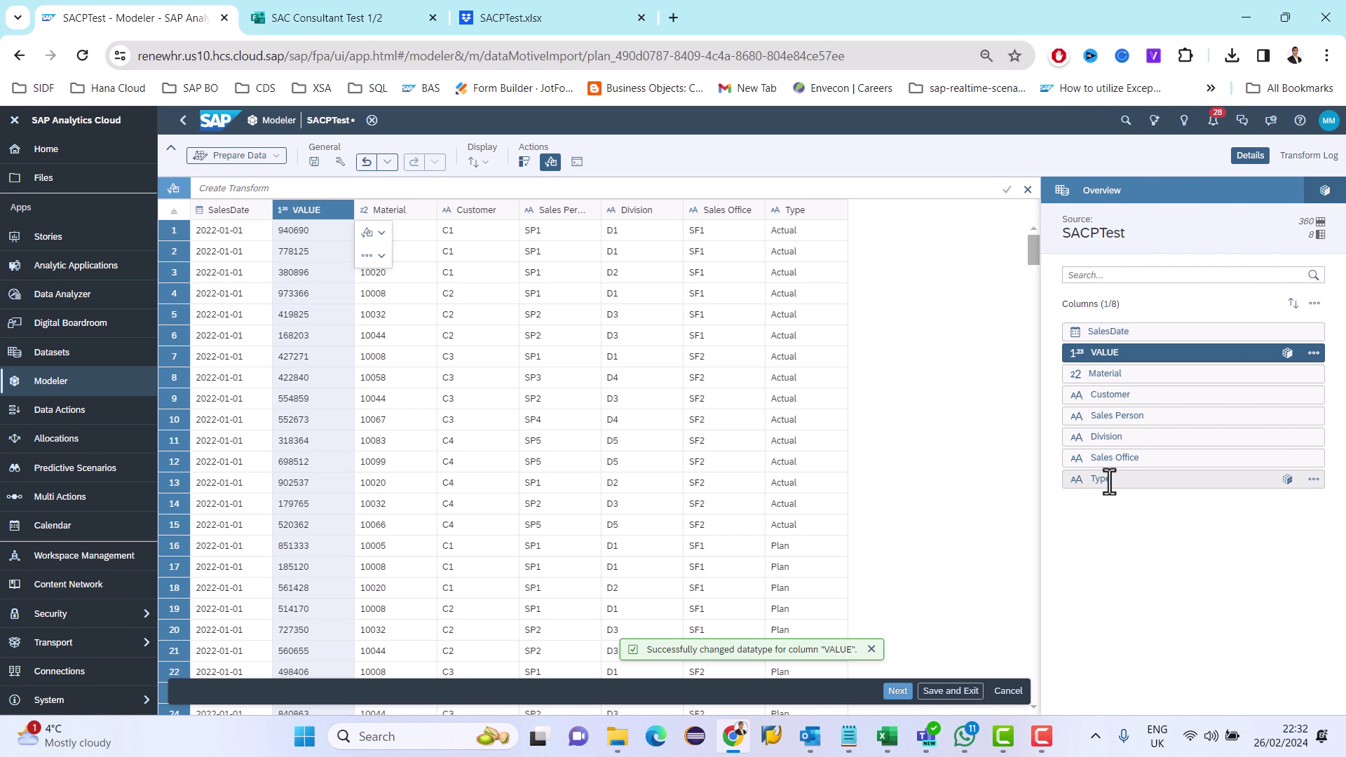
left_click(1094, 374)
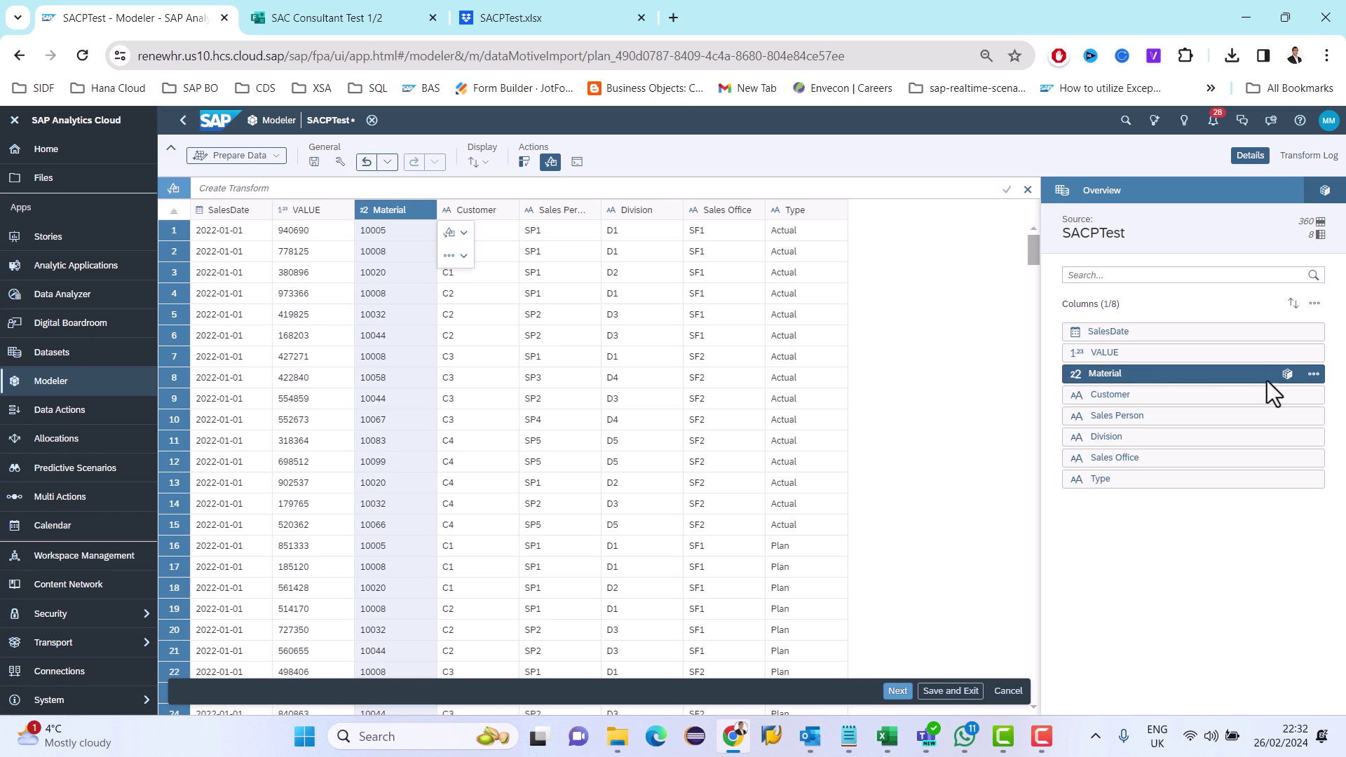
left_click(1312, 374)
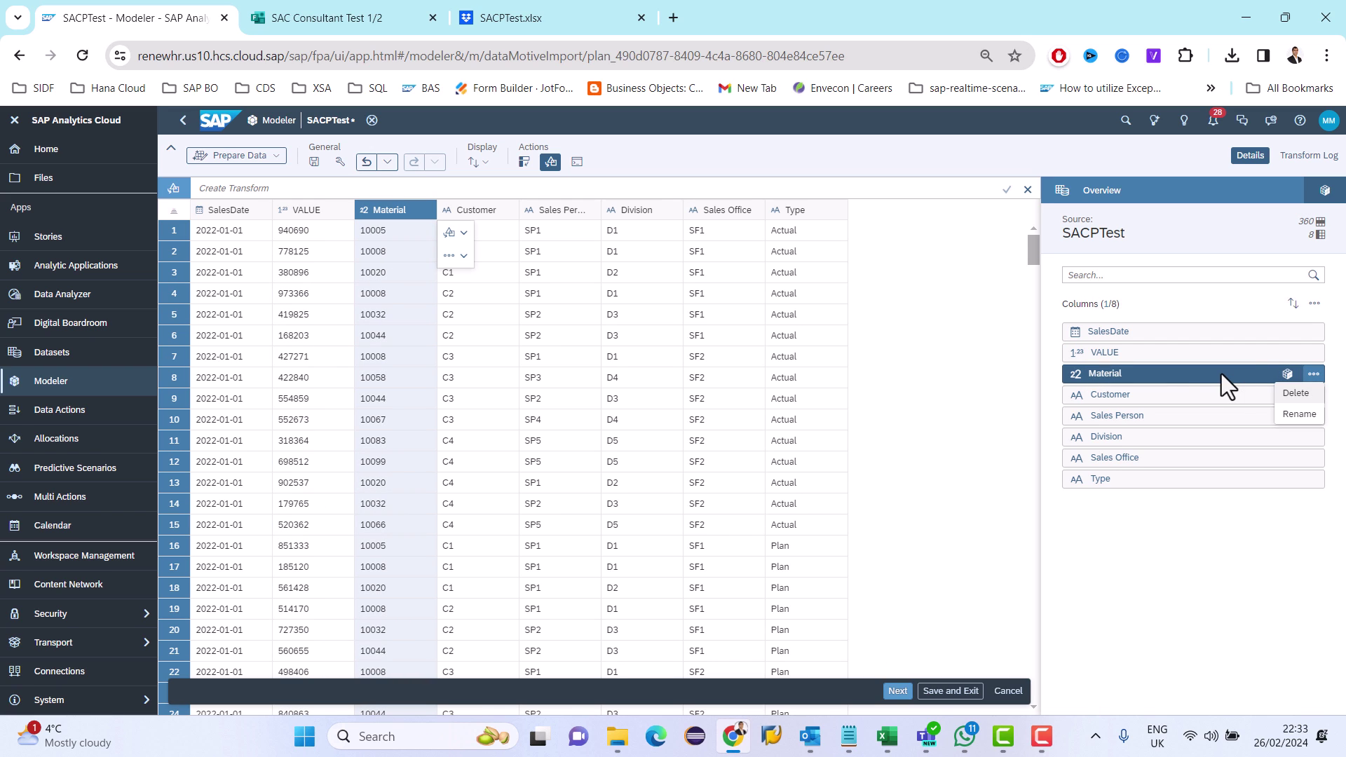
Proceed to the fact mapping and map SalesDate to the Sales Date dimension and VALUE to the Amount measure.
left_click(897, 691)
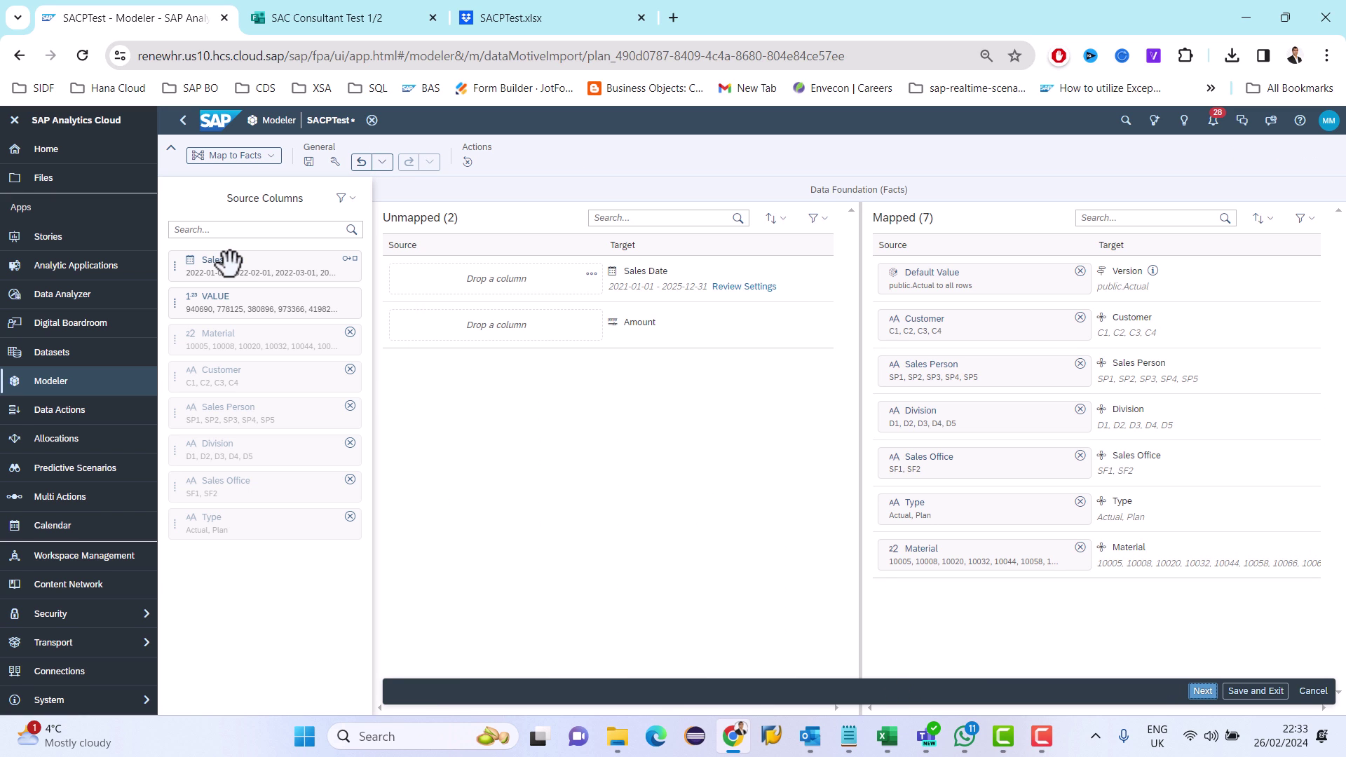
left_click_drag(234, 264, 494, 292)
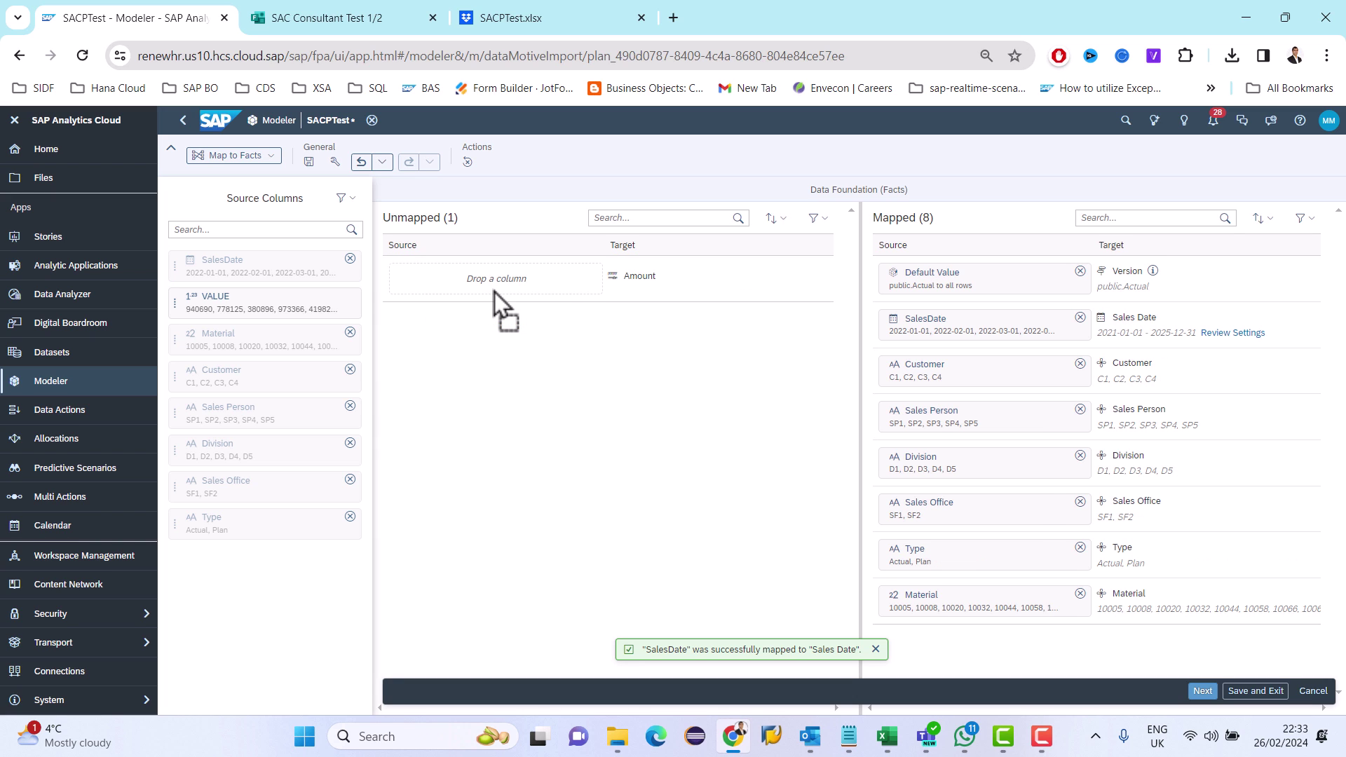
left_click_drag(217, 298, 478, 288)
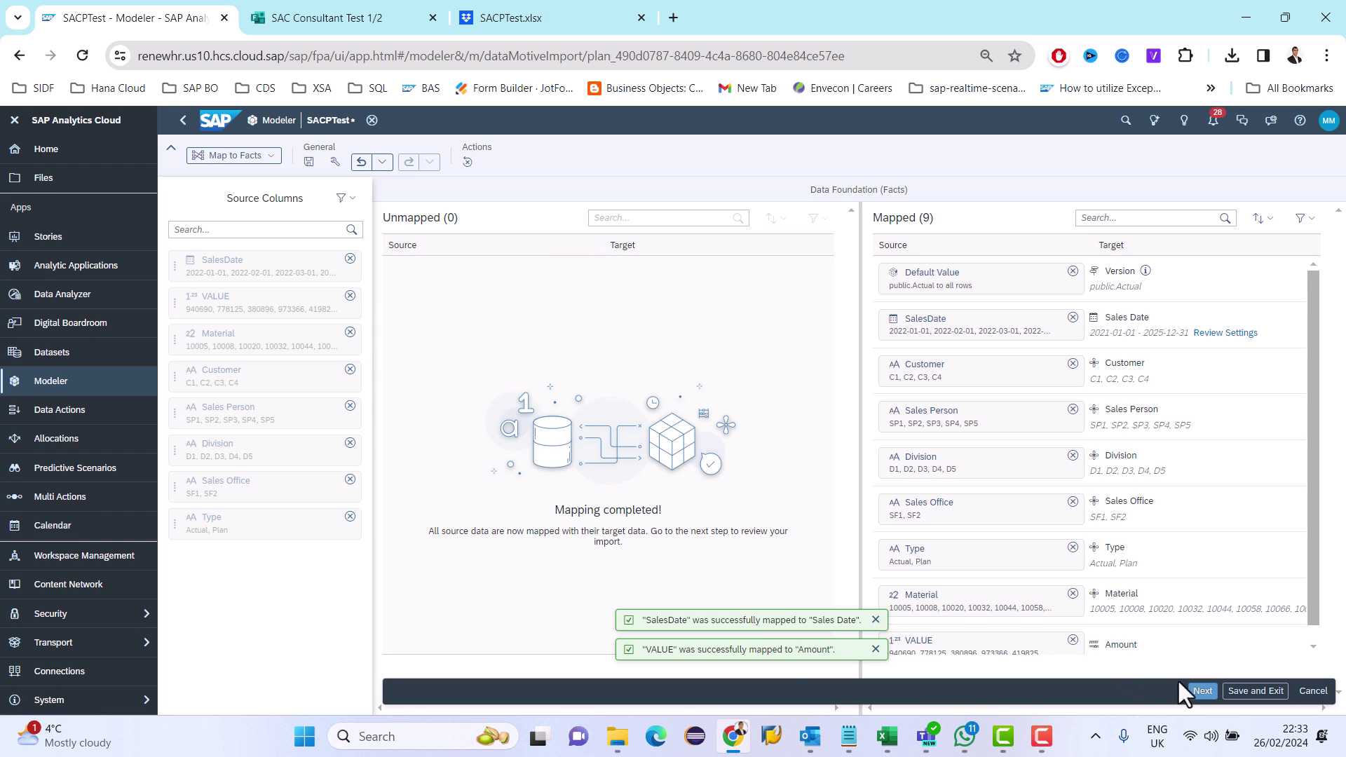
Review the mapped data for issues, run the import with the Update method, and check the inserted rows in its status.
left_click(1203, 690)
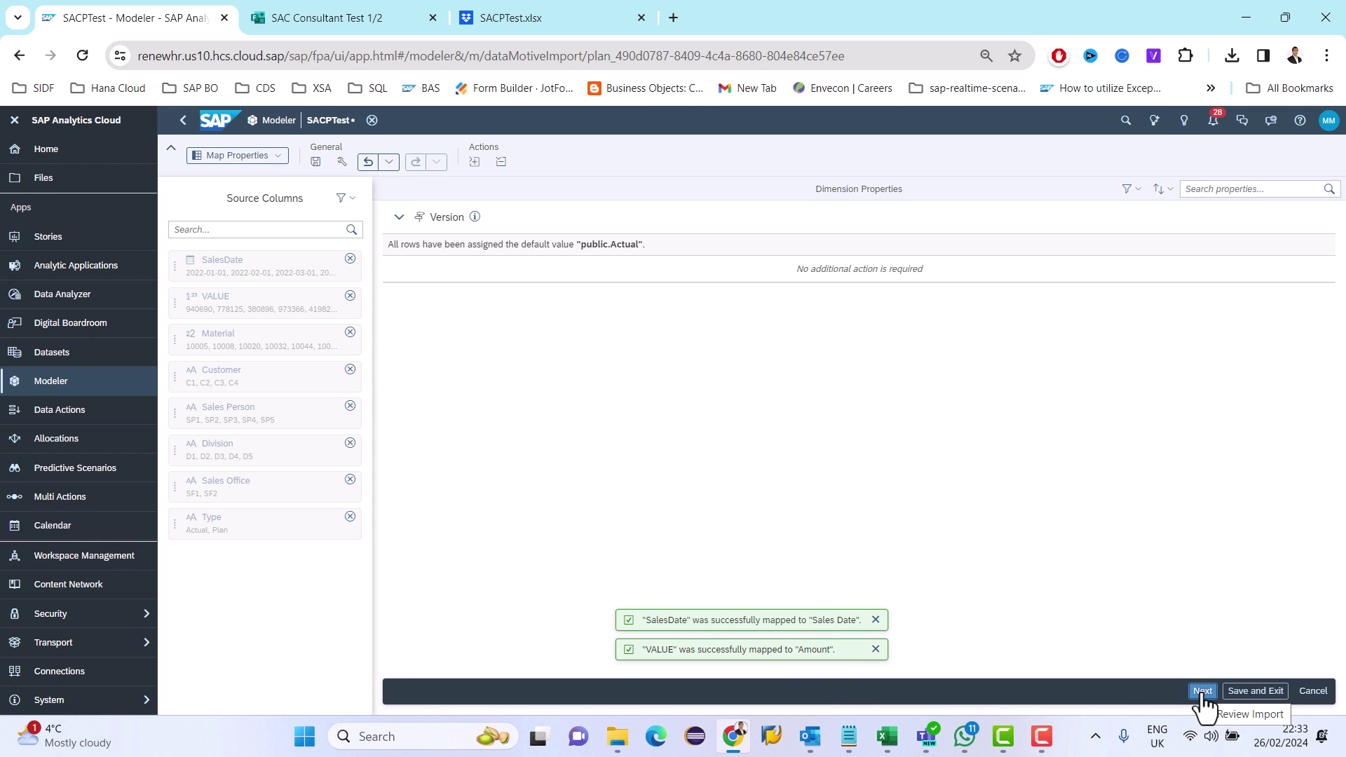
left_click(1203, 691)
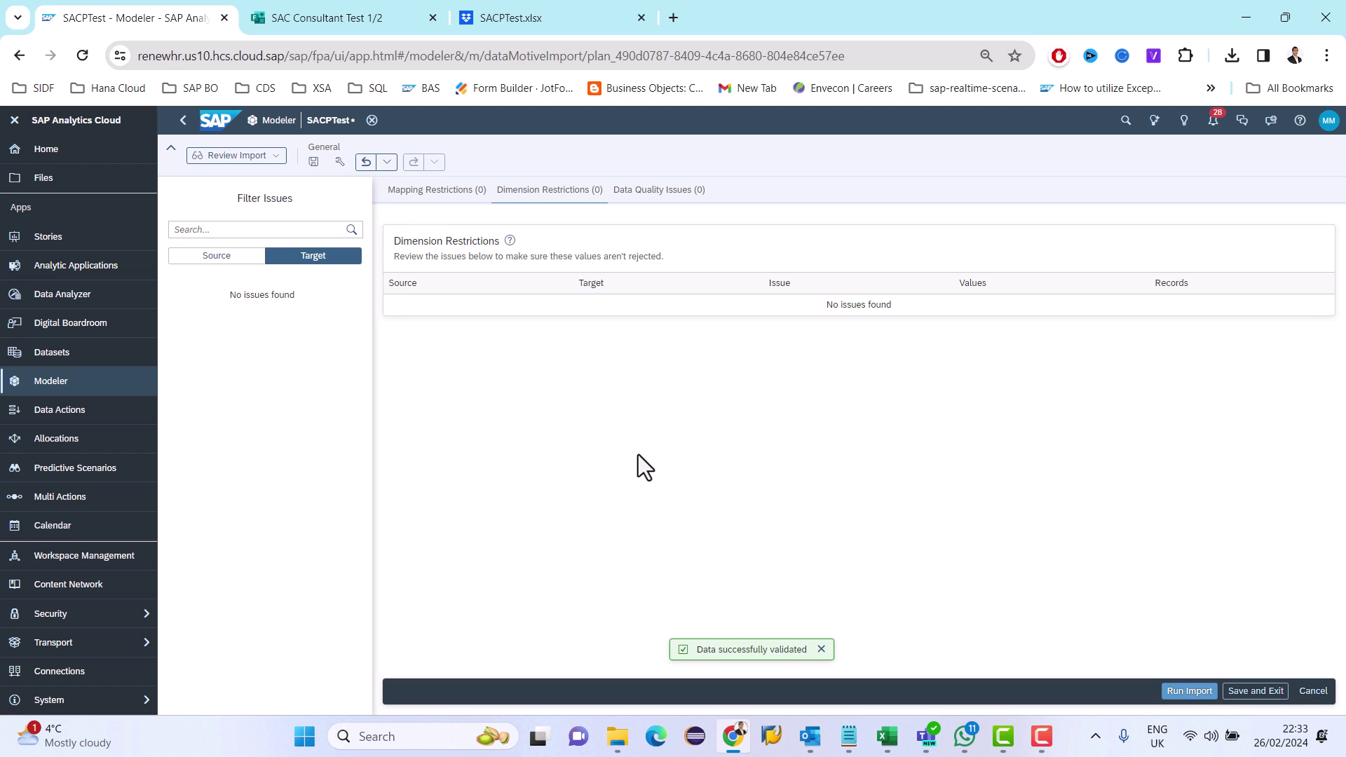
left_click(1185, 690)
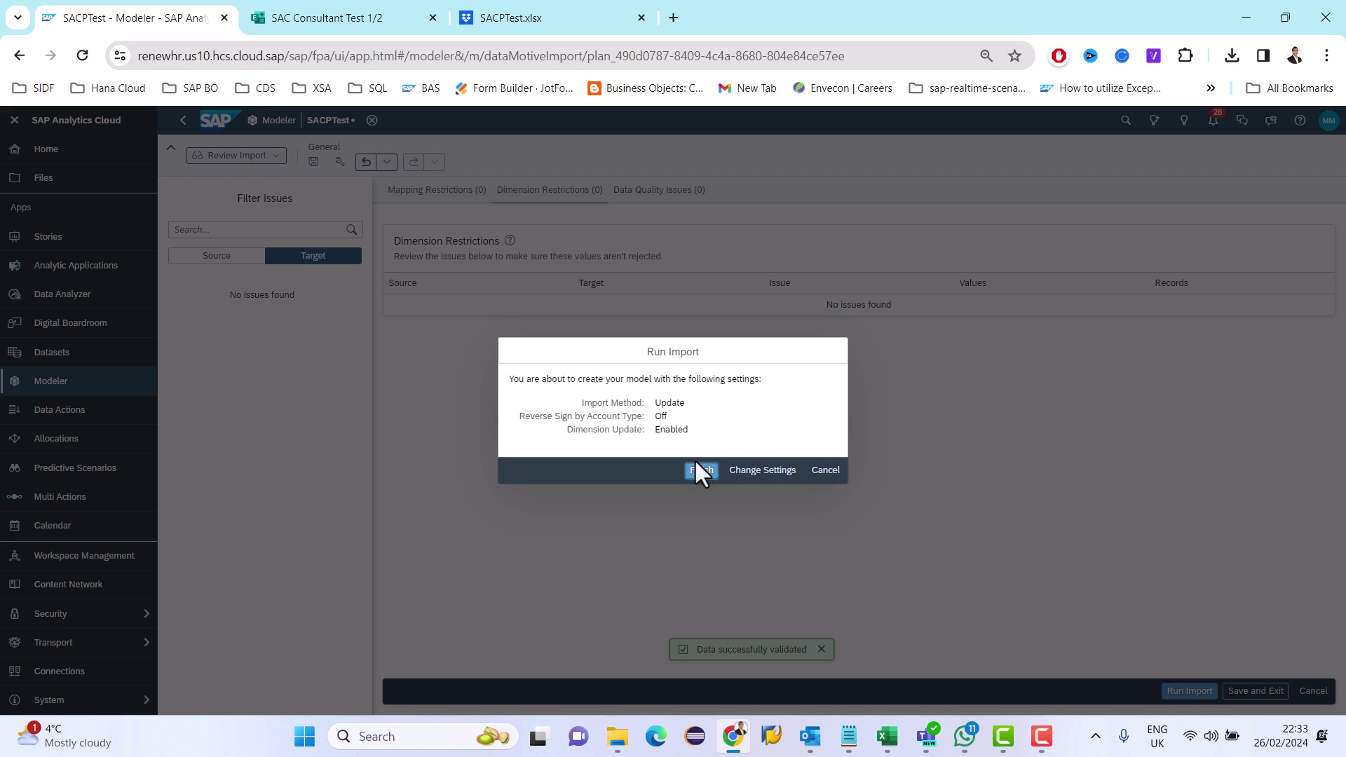
left_click(699, 469)
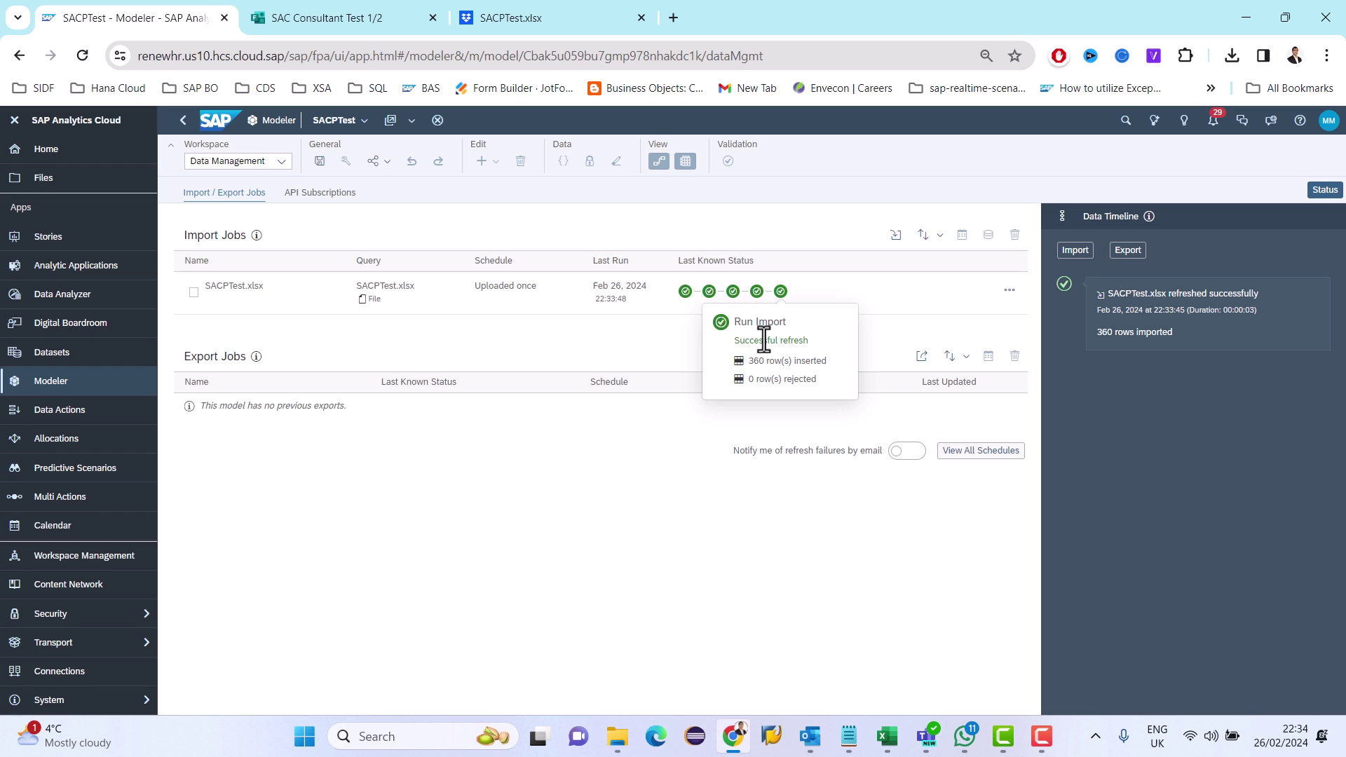
left_click_drag(749, 360, 838, 369)
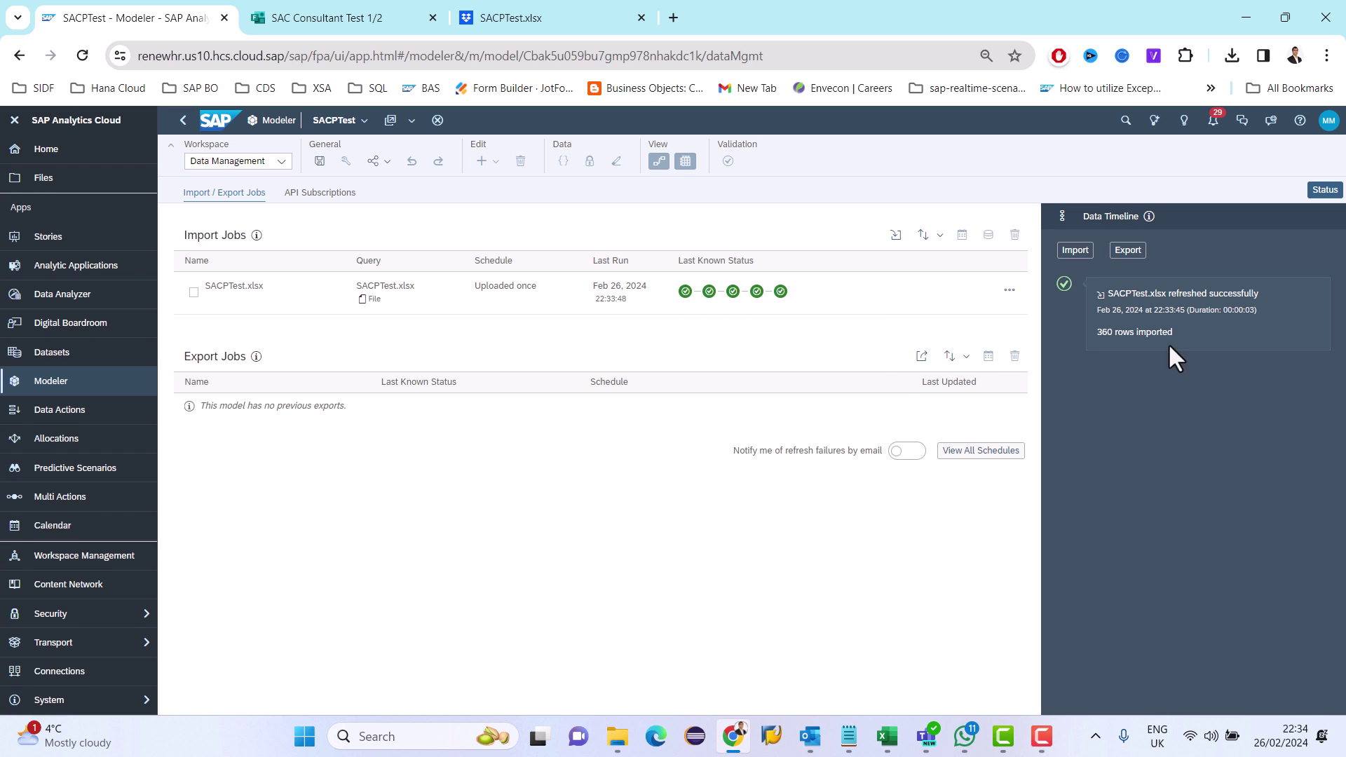
Create a new canvas story using the Optimized Design Experience.
left_click(54, 239)
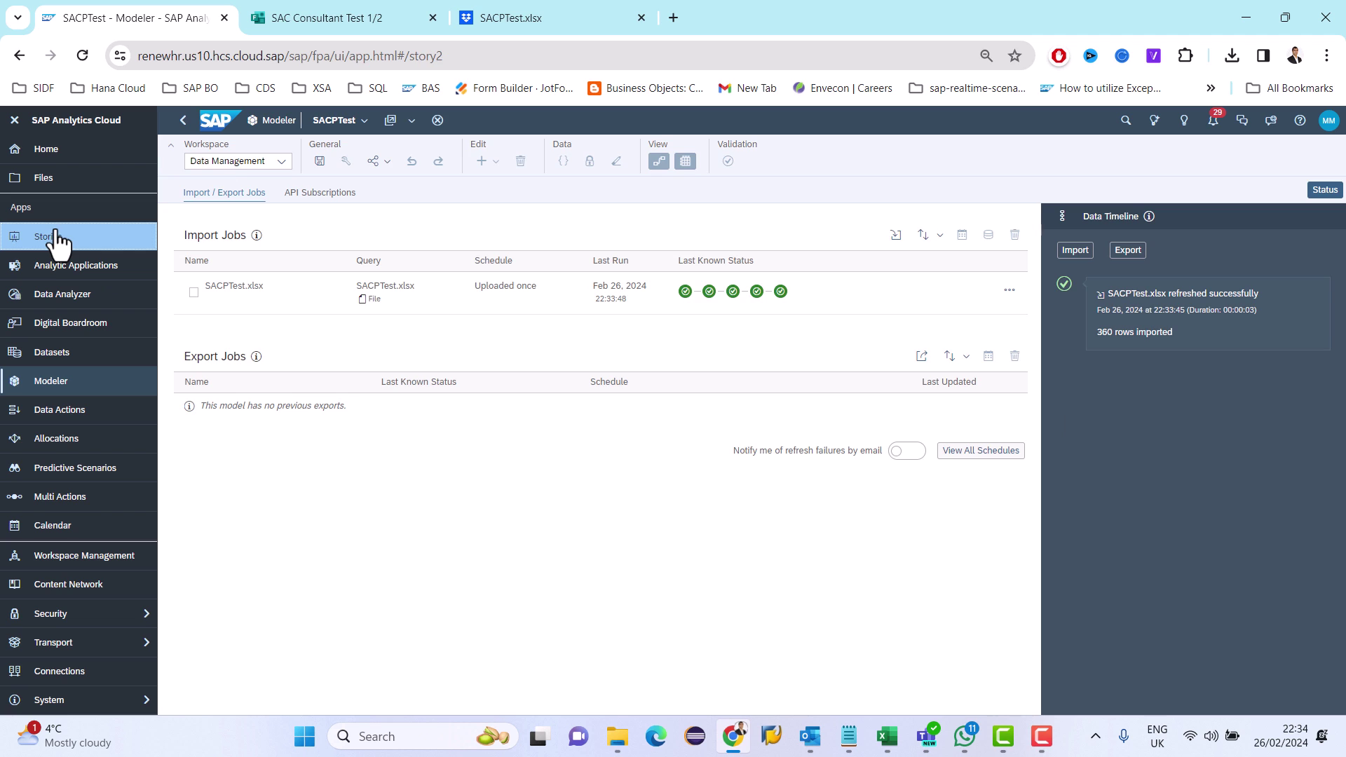
left_click(367, 291)
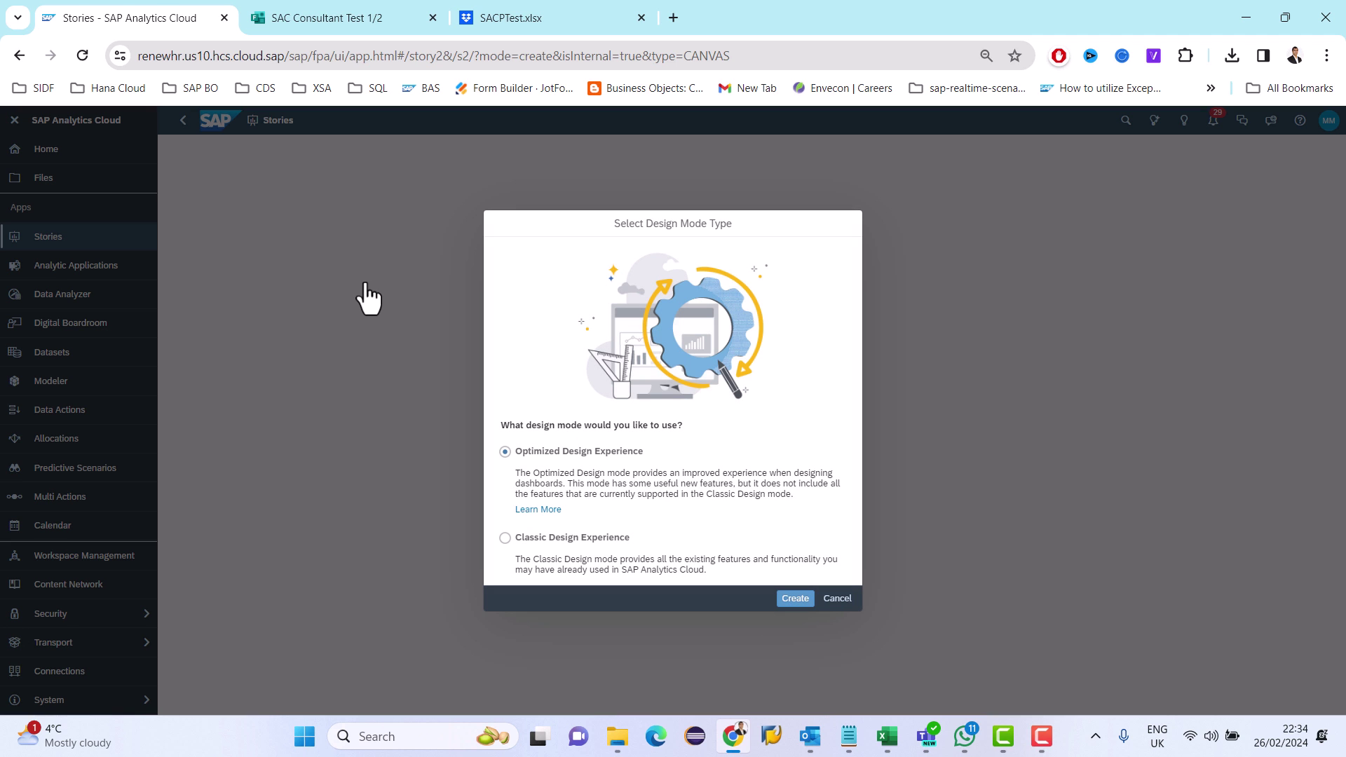
left_click(798, 598)
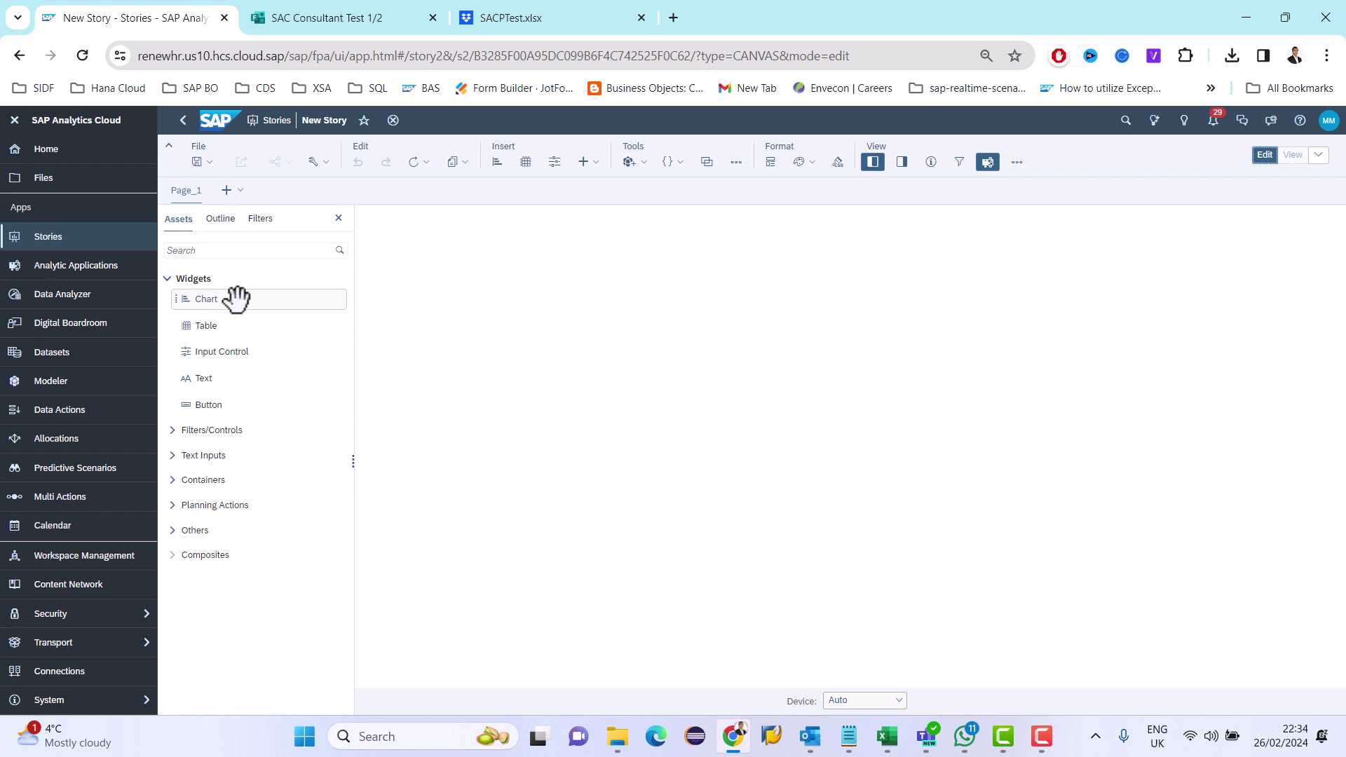
Insert a chart on the story page based on the SACPTest model in the Test1 folder, and widen it.
left_click_drag(233, 300, 456, 291)
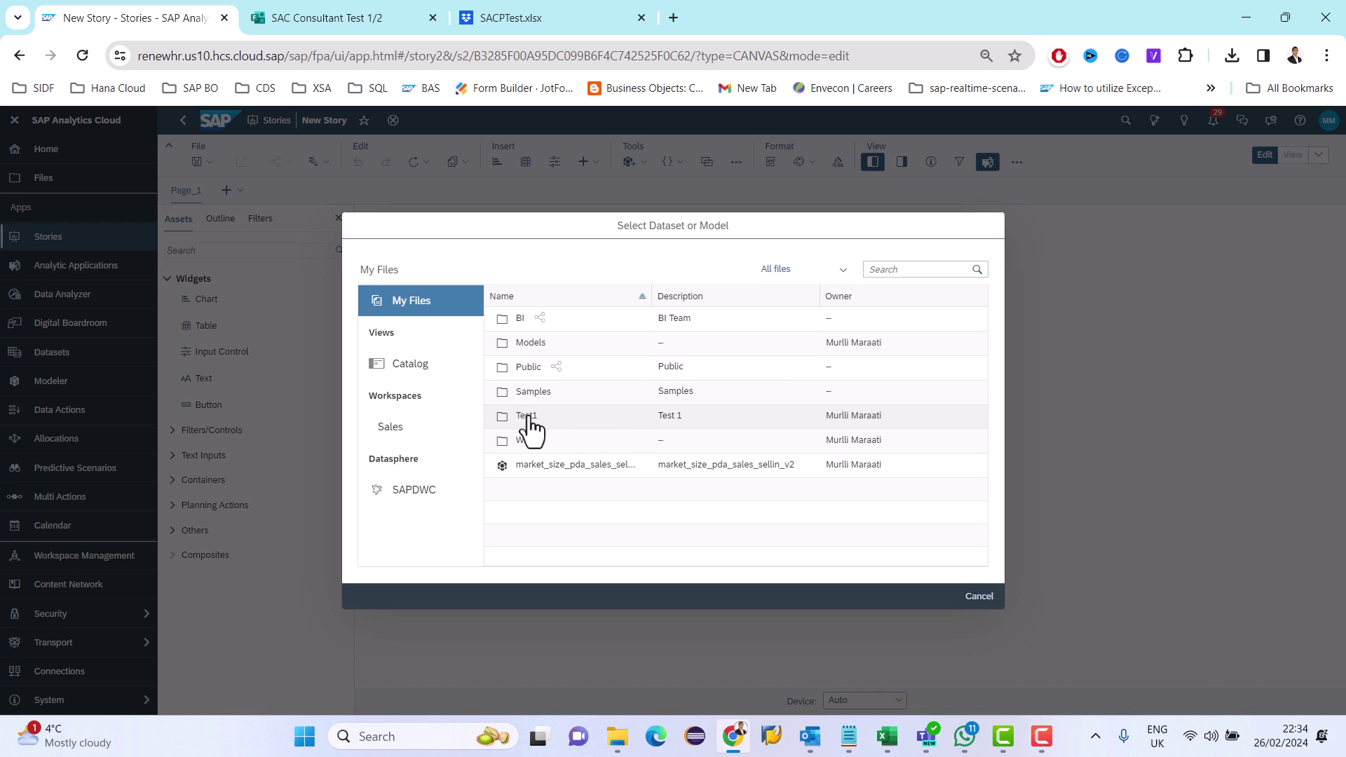
left_click(526, 416)
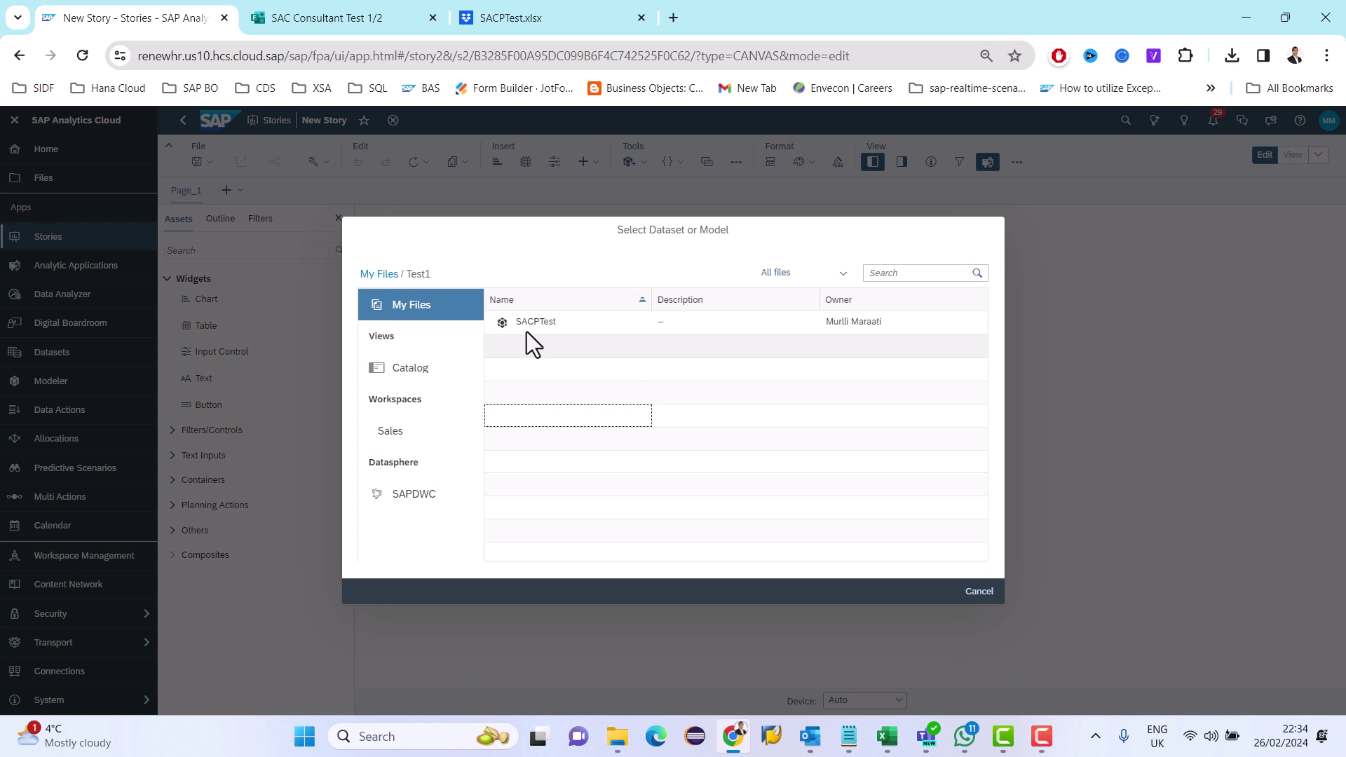
left_click(527, 328)
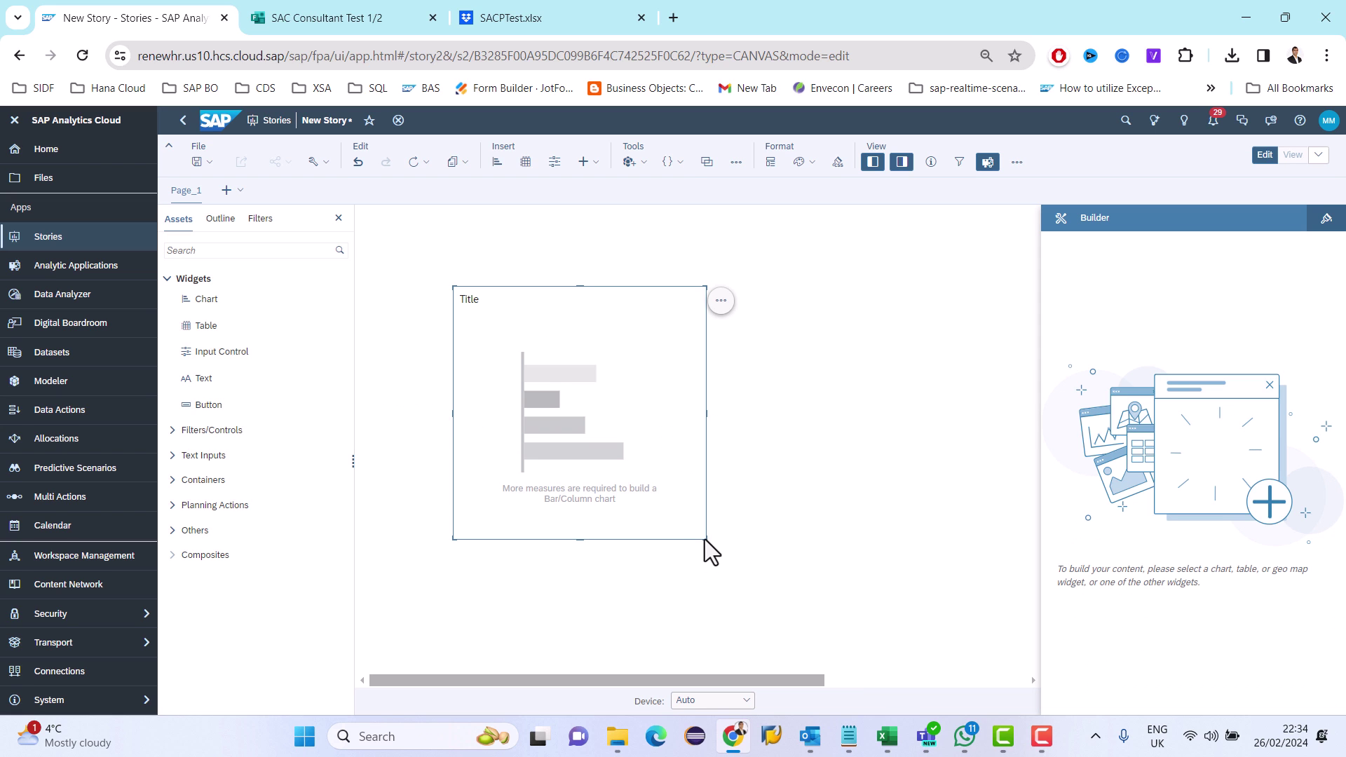
left_click_drag(705, 540, 937, 556)
Add the Amount measure to the chart.
left_click(1102, 421)
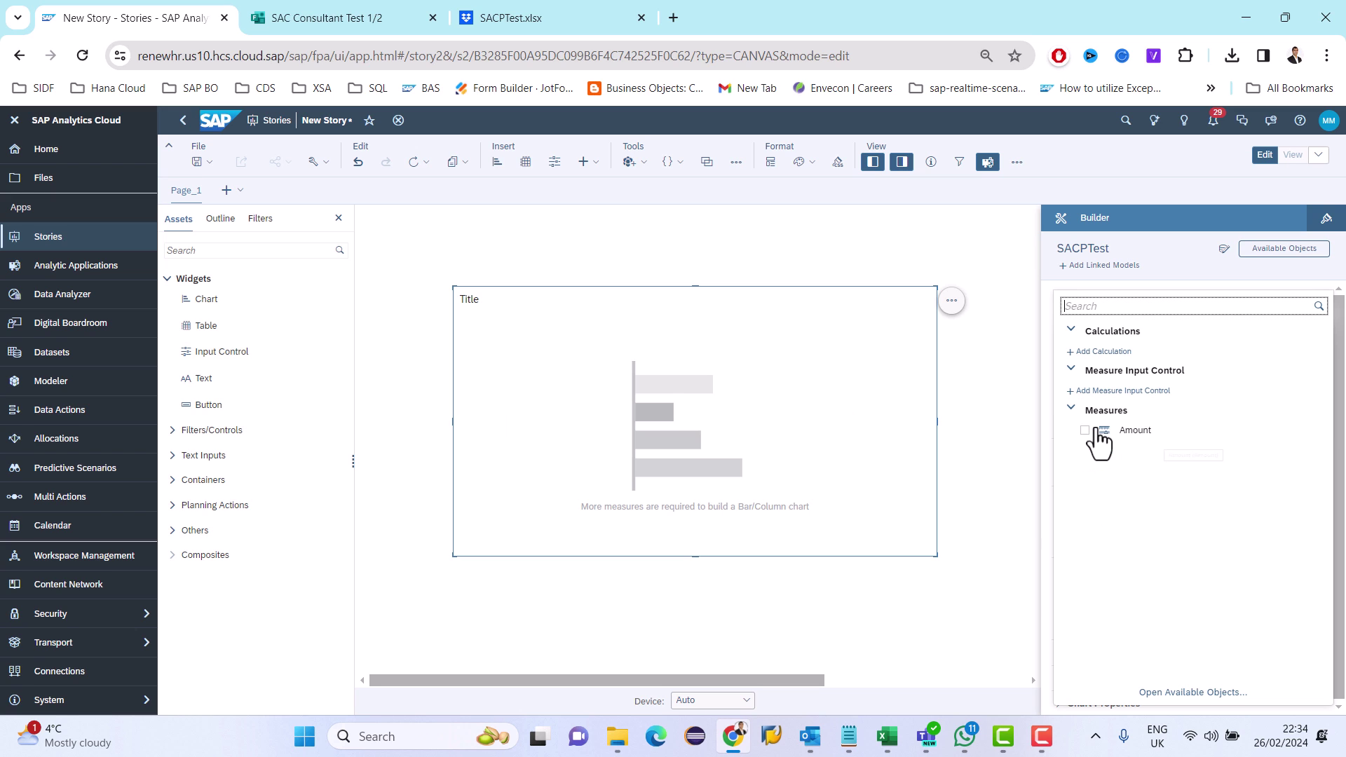
left_click(1101, 430)
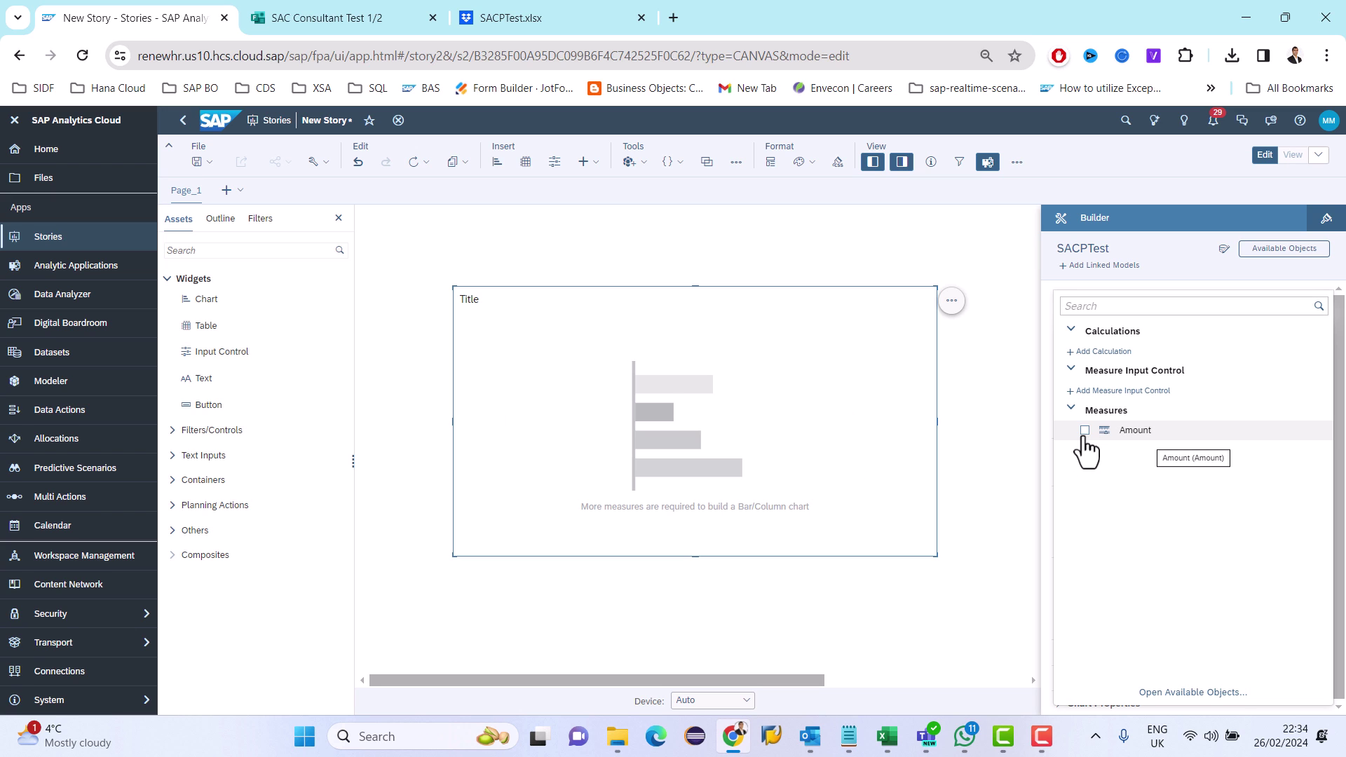
left_click(1044, 444)
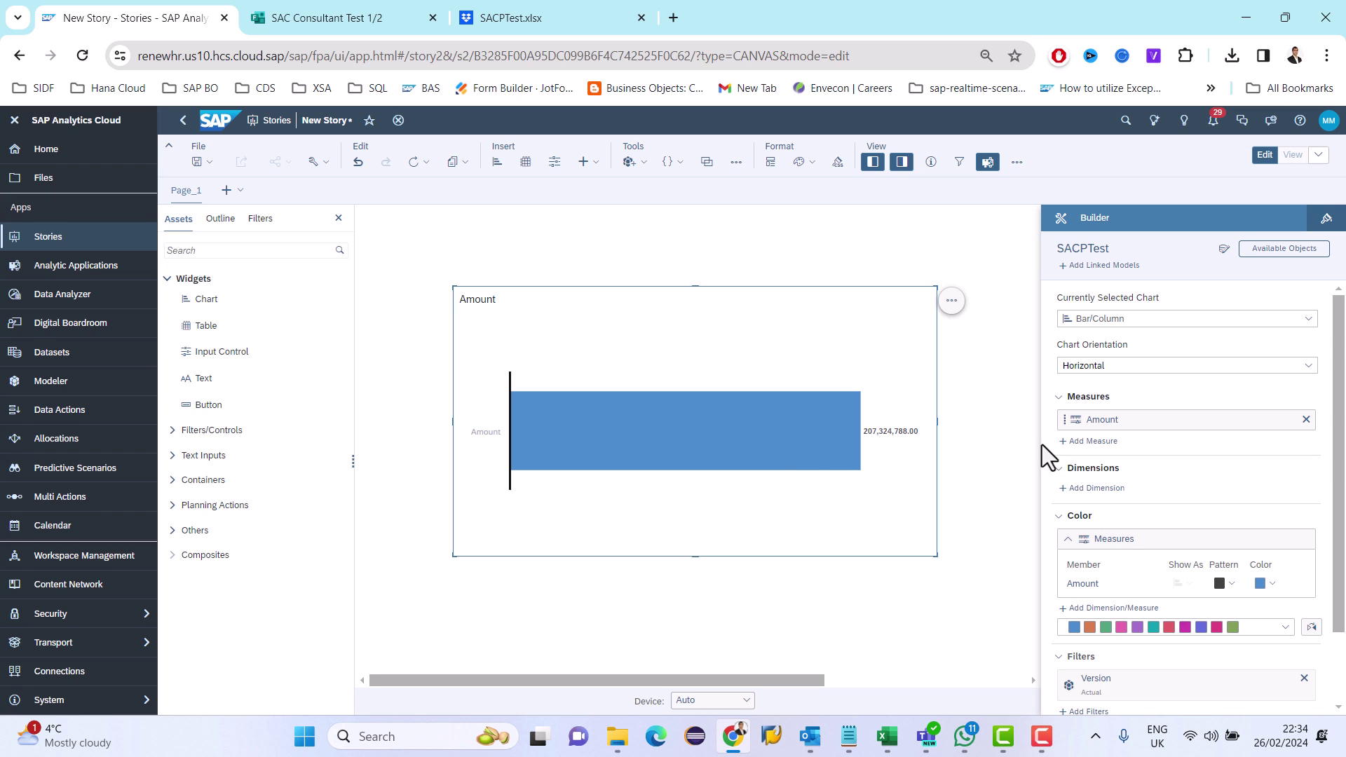
Add the Sales Date and Type dimensions to the chart and set its orientation to Horizontal.
left_click(1102, 489)
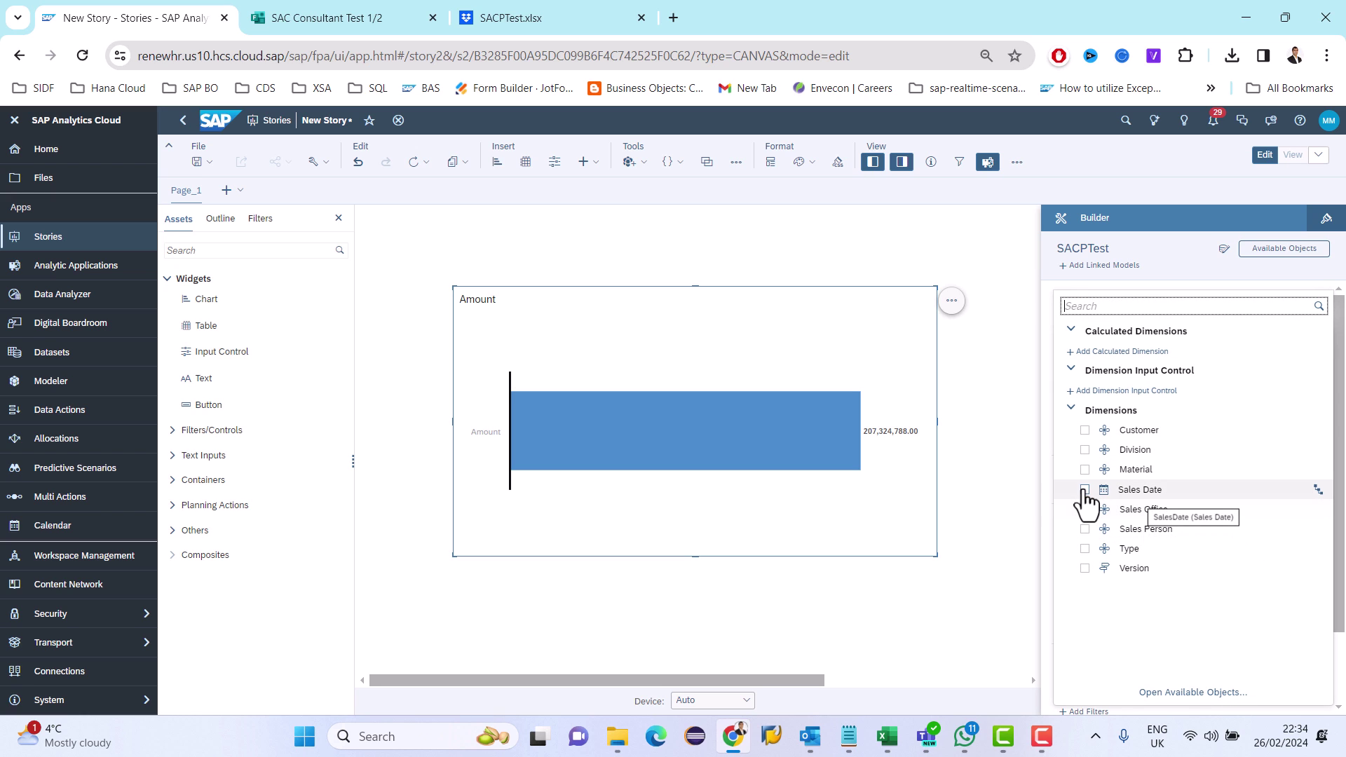
left_click(1084, 490)
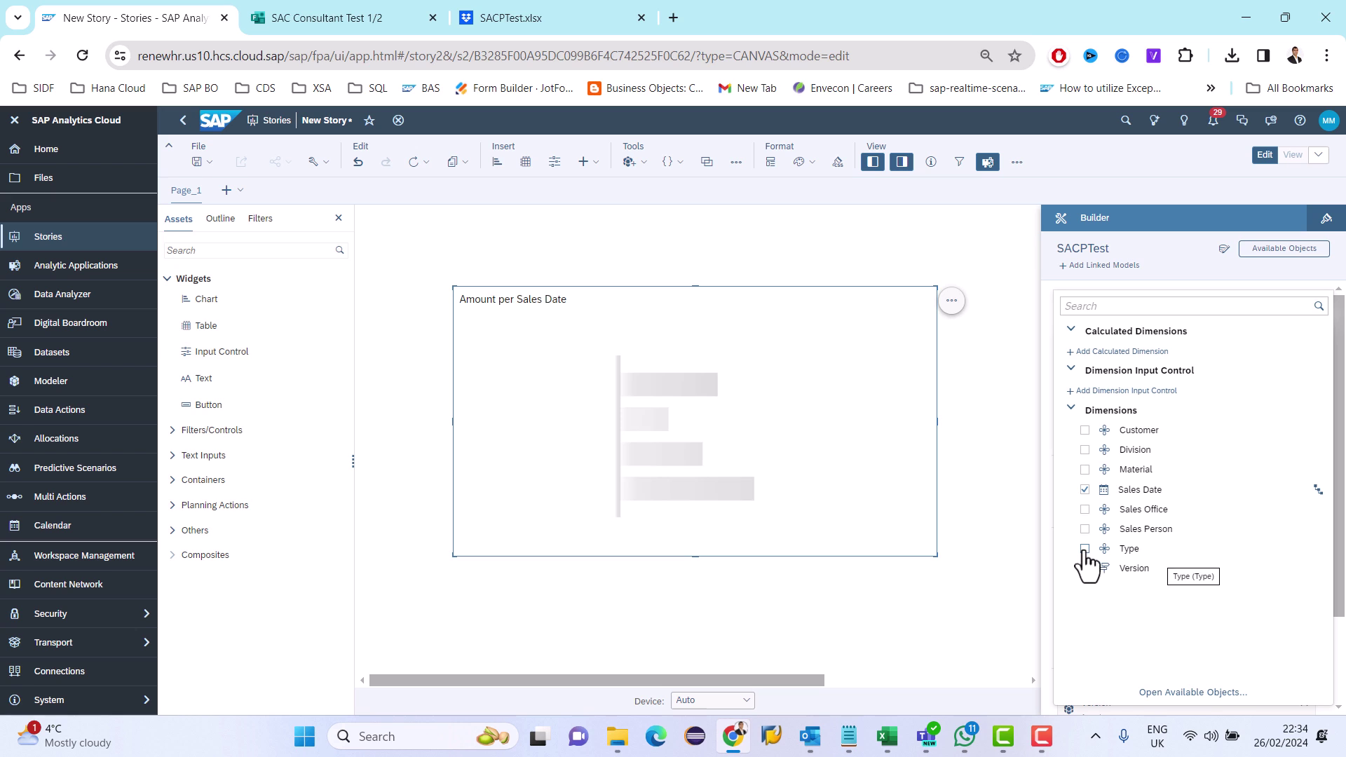
left_click(1085, 550)
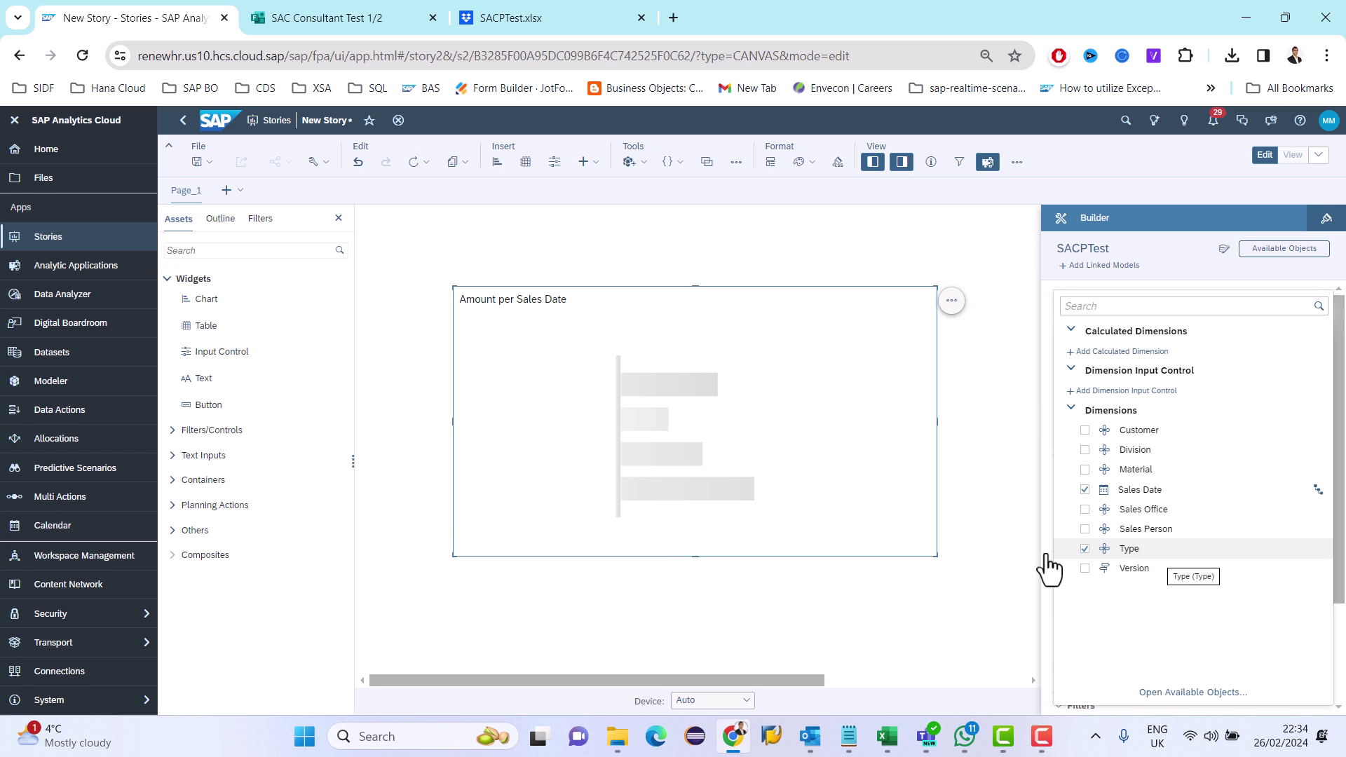
left_click(1046, 553)
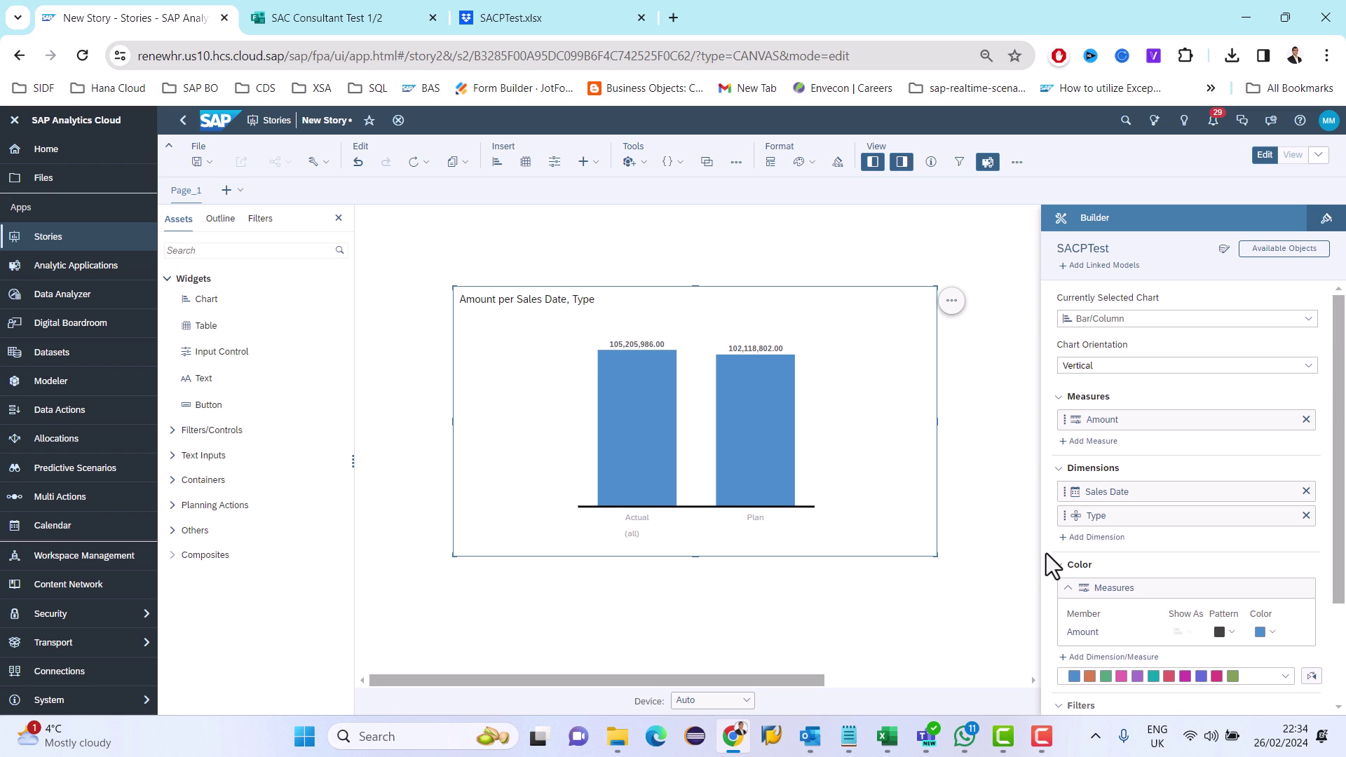
left_click(1098, 368)
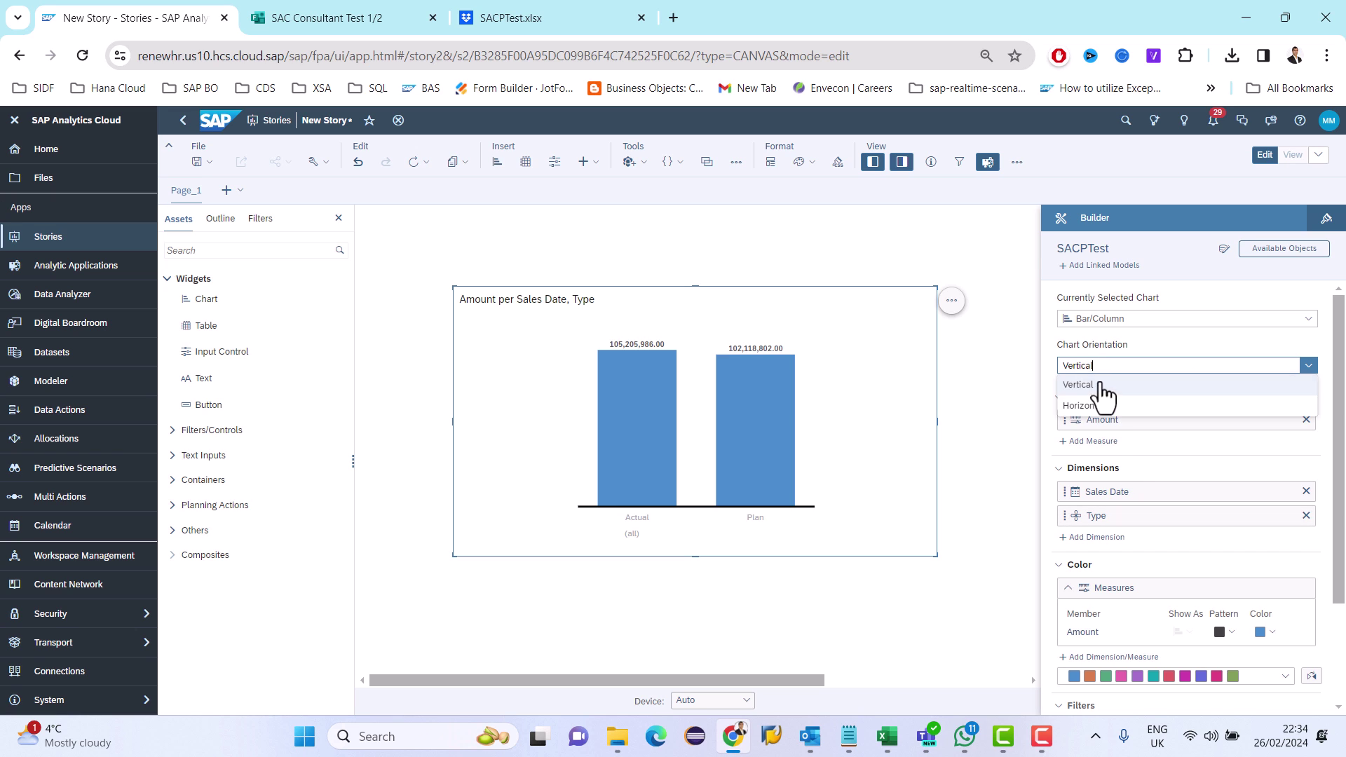
left_click(1091, 406)
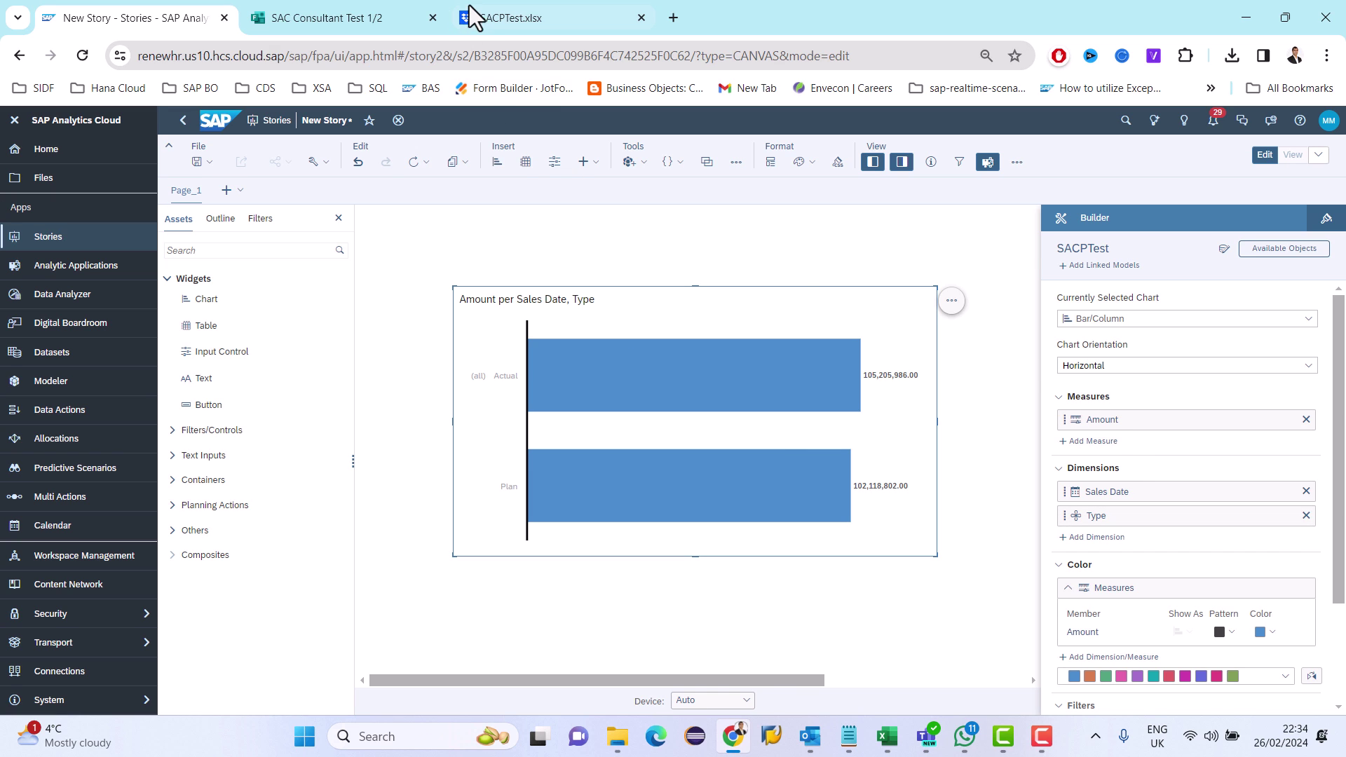
Check the sample chart in question 3 of the test form, then move the story chart to the page's upper-left corner and enlarge it.
left_click(364, 18)
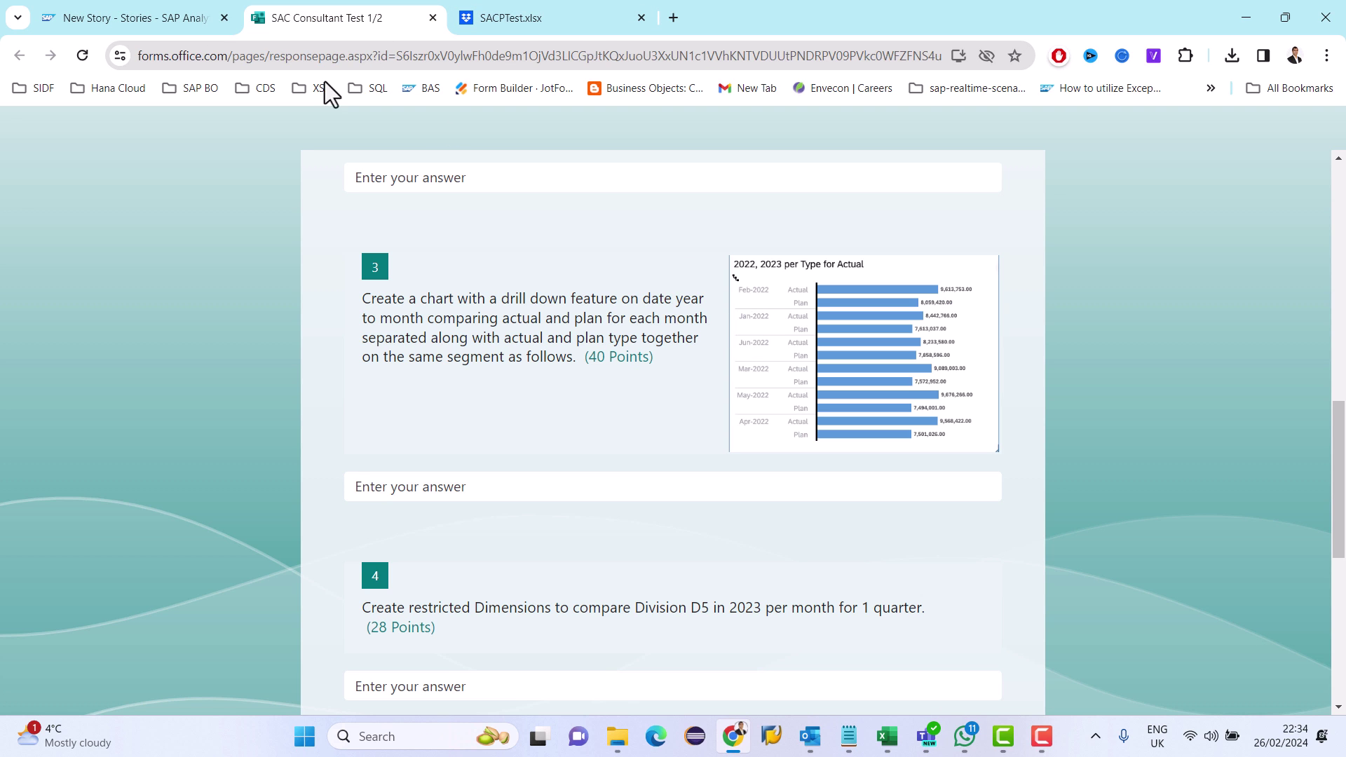
left_click(133, 18)
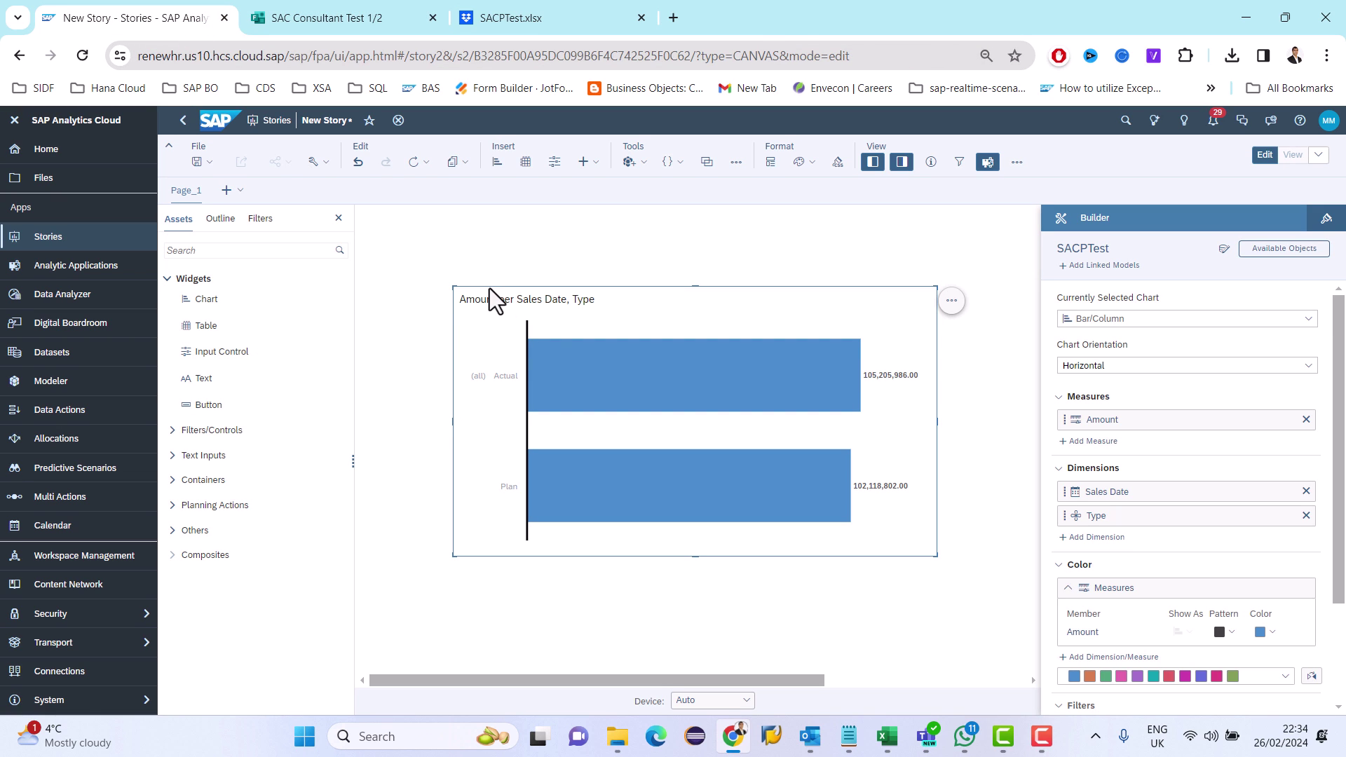
left_click_drag(489, 288, 400, 219)
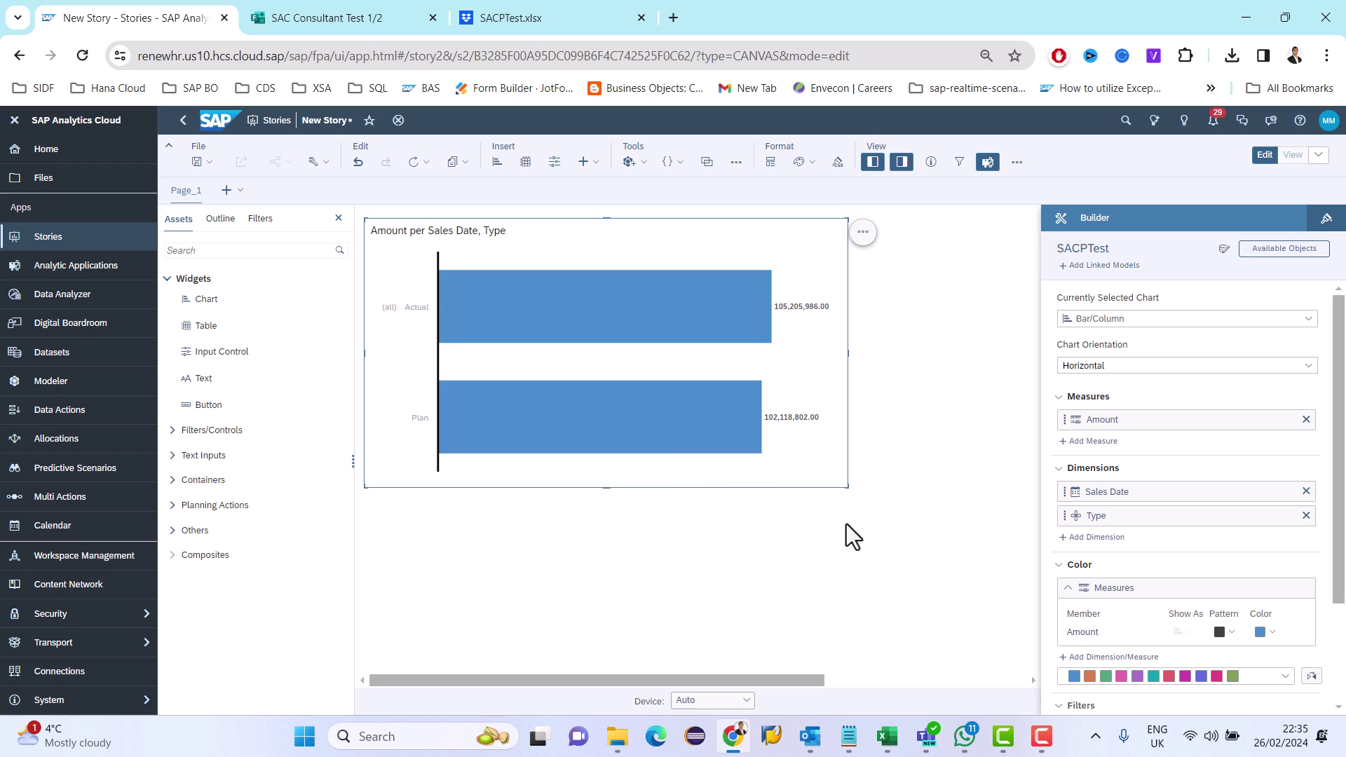
left_click_drag(847, 487, 1013, 626)
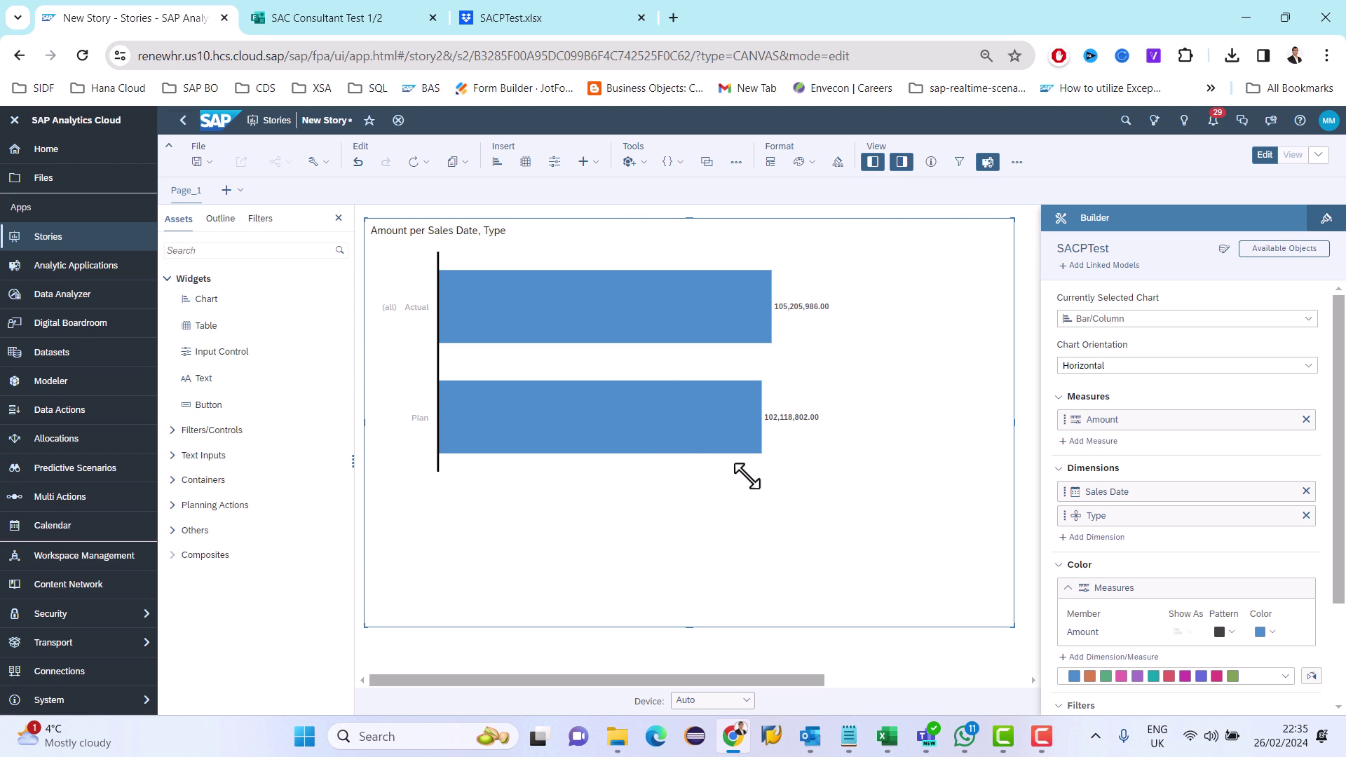
Drill the chart's Sales Date down to years, and drill 2022 down through quarters to months.
left_click(390, 376)
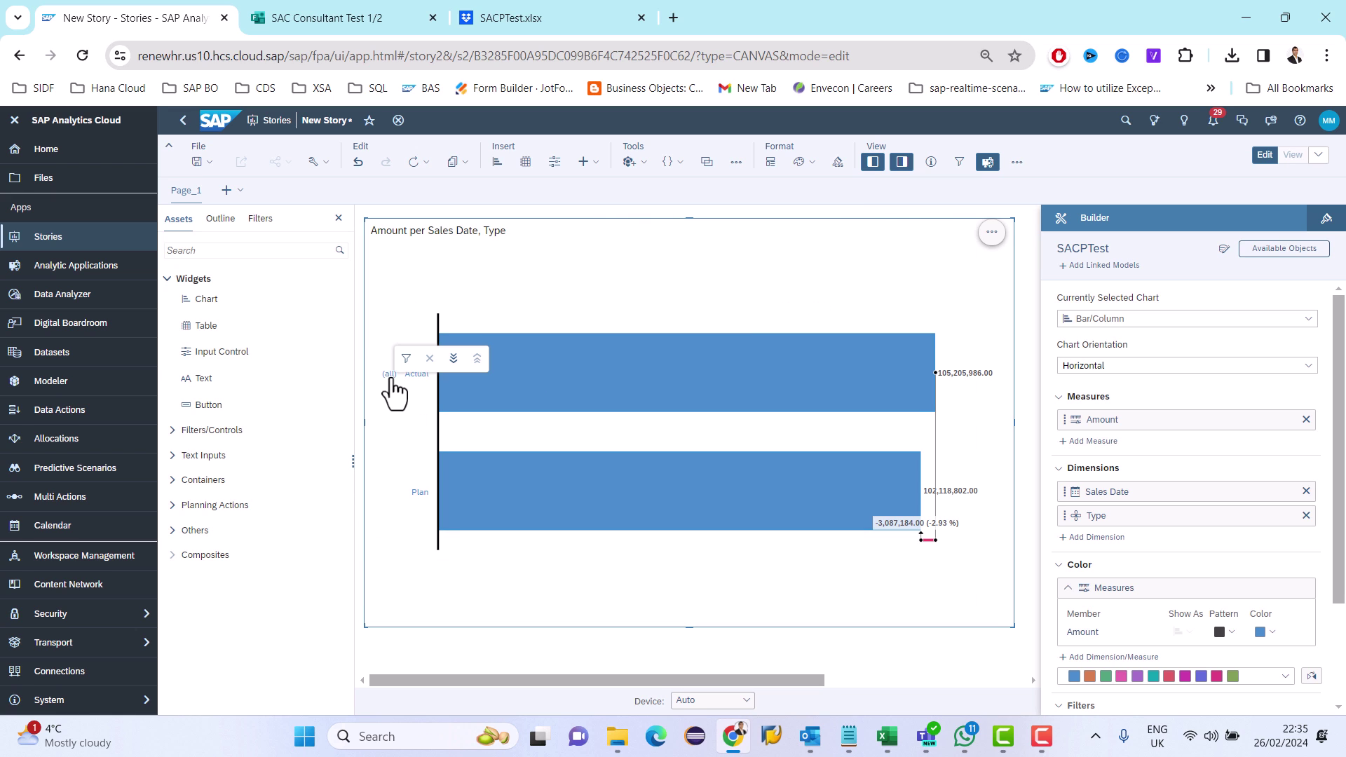
left_click(455, 359)
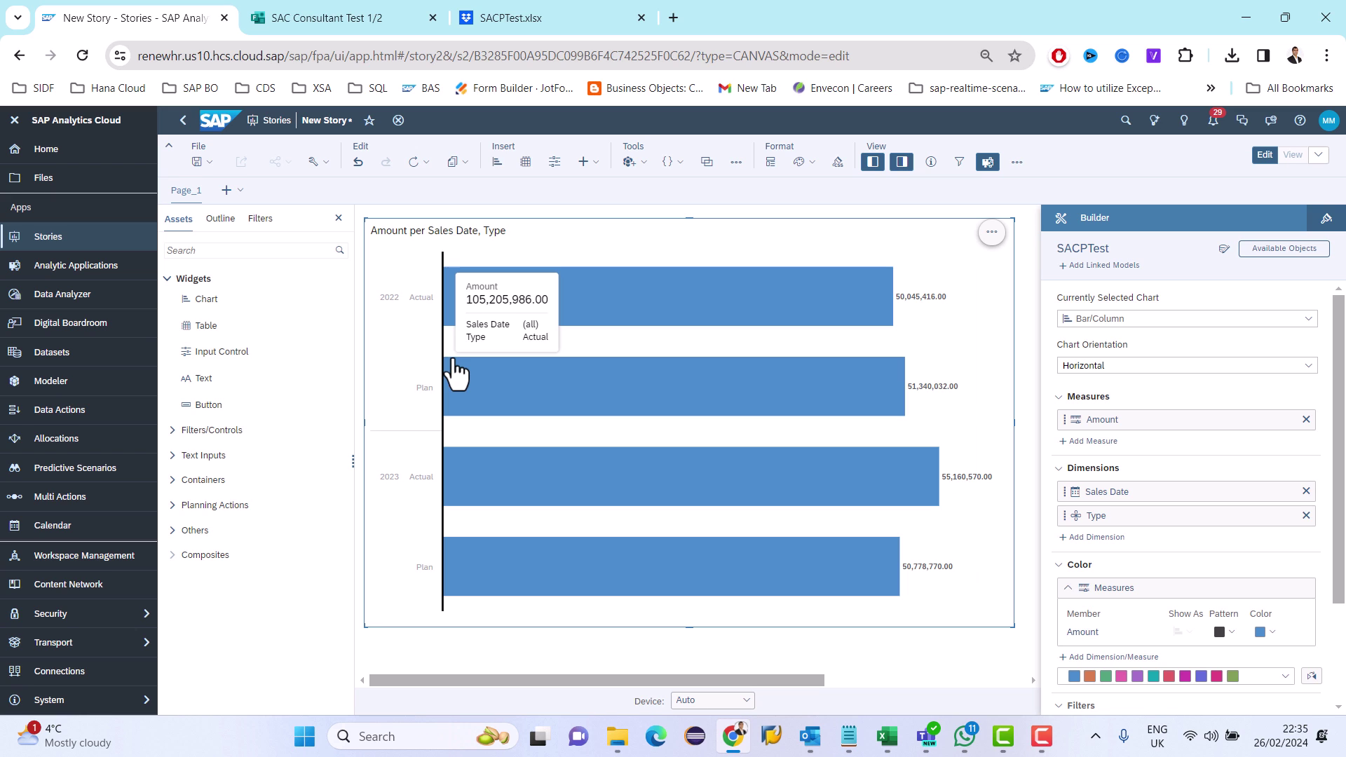
left_click(387, 300)
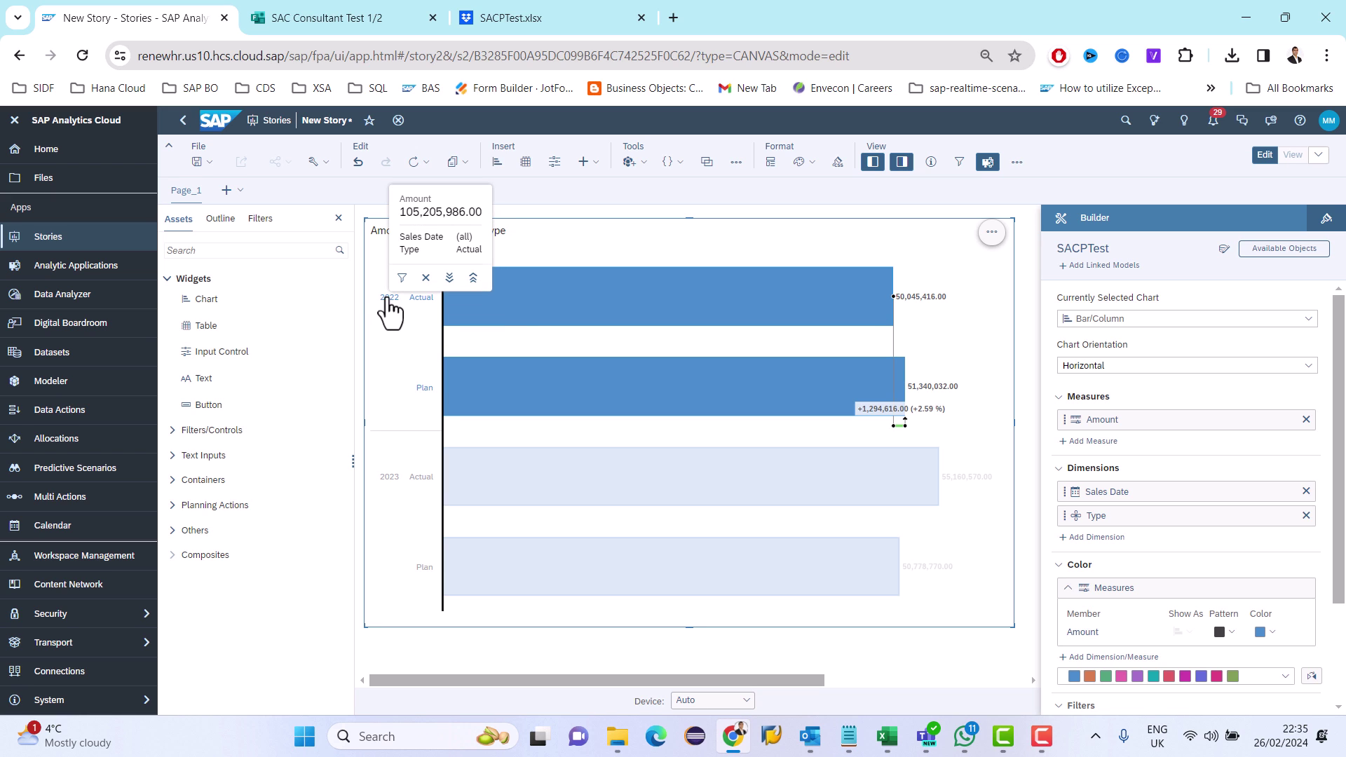
left_click(449, 280)
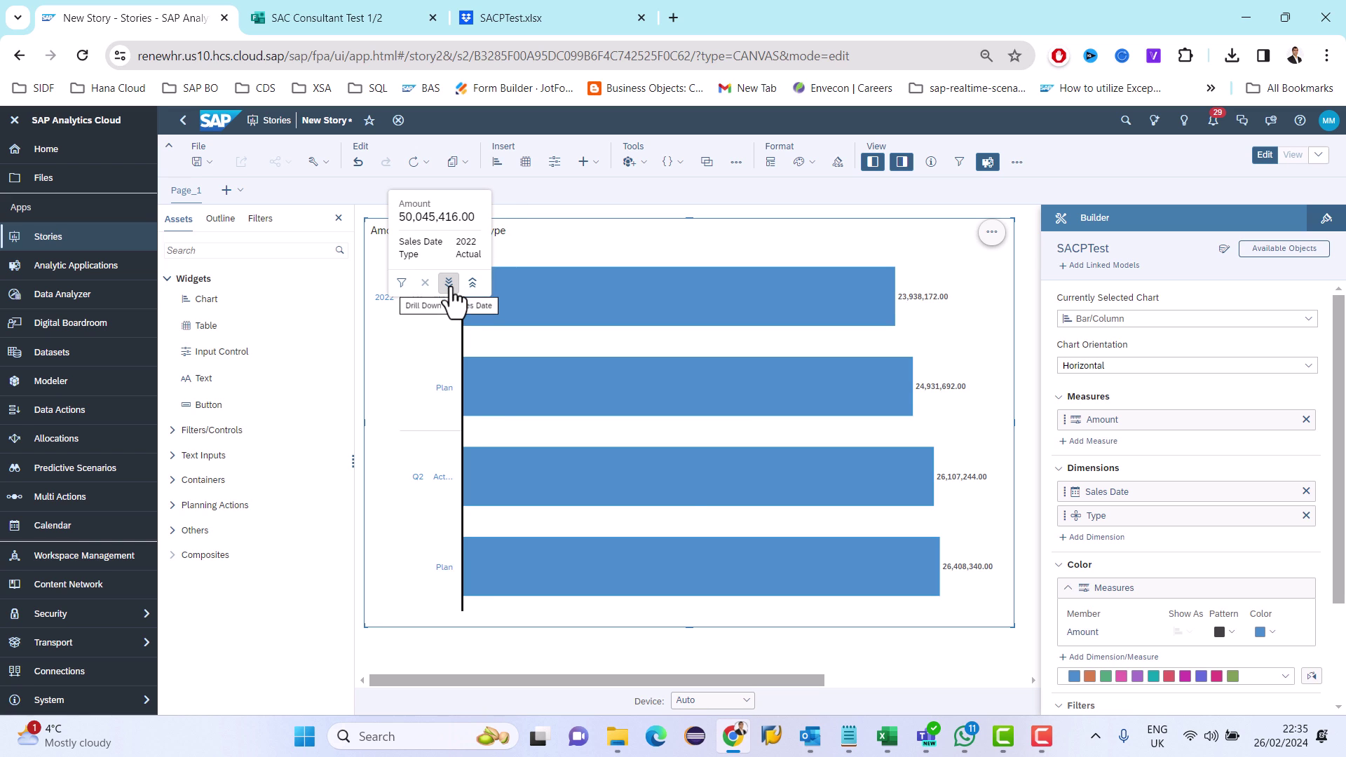
left_click(449, 283)
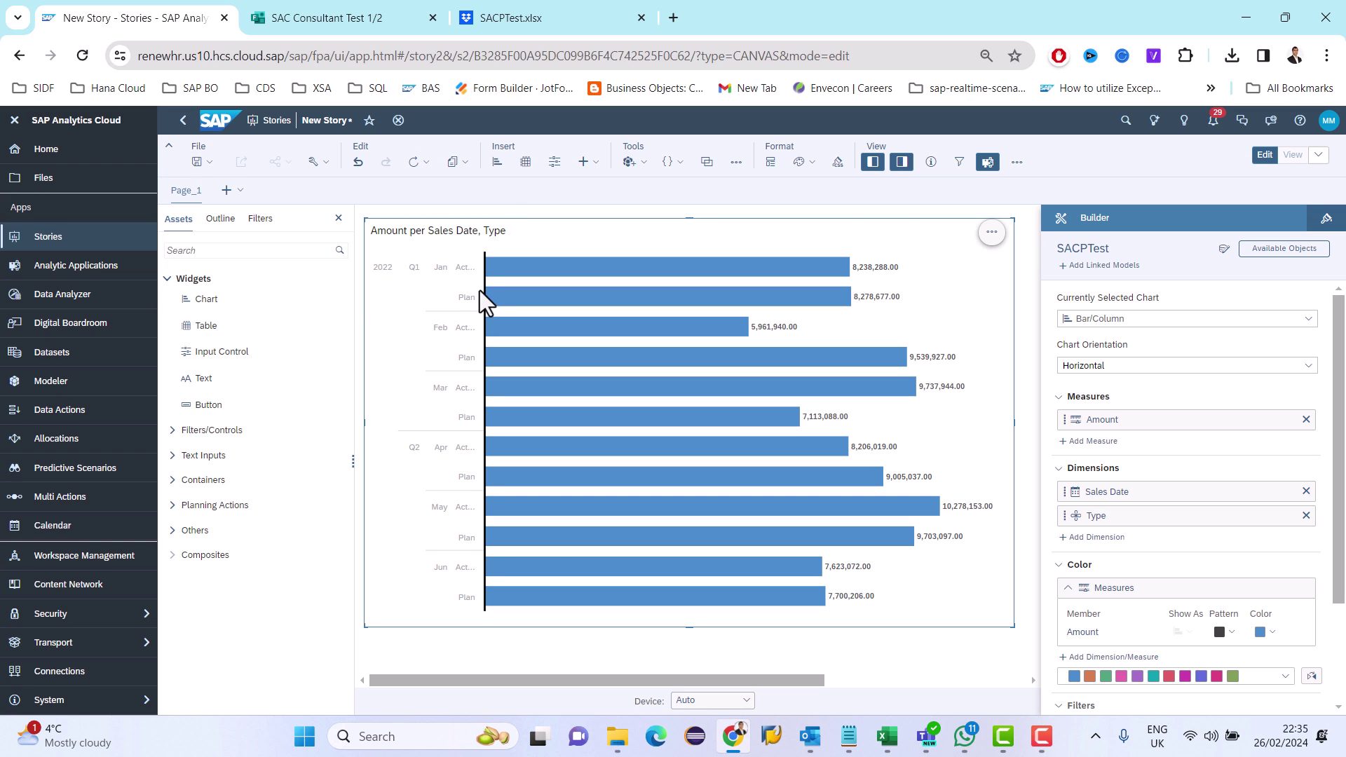
Widen the chart's category label area and compare the chart with the sample in question 3 of the test form.
left_click(558, 298)
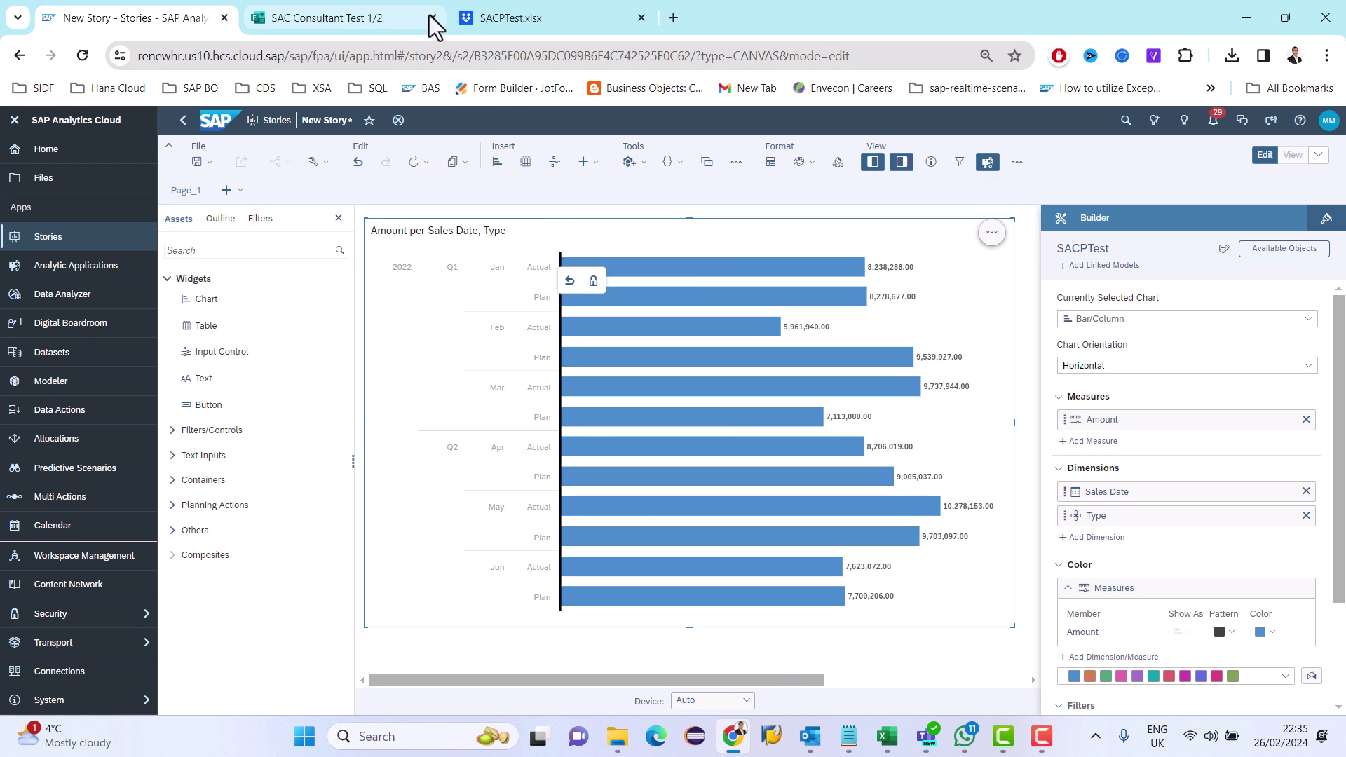
left_click(354, 17)
left_click(183, 19)
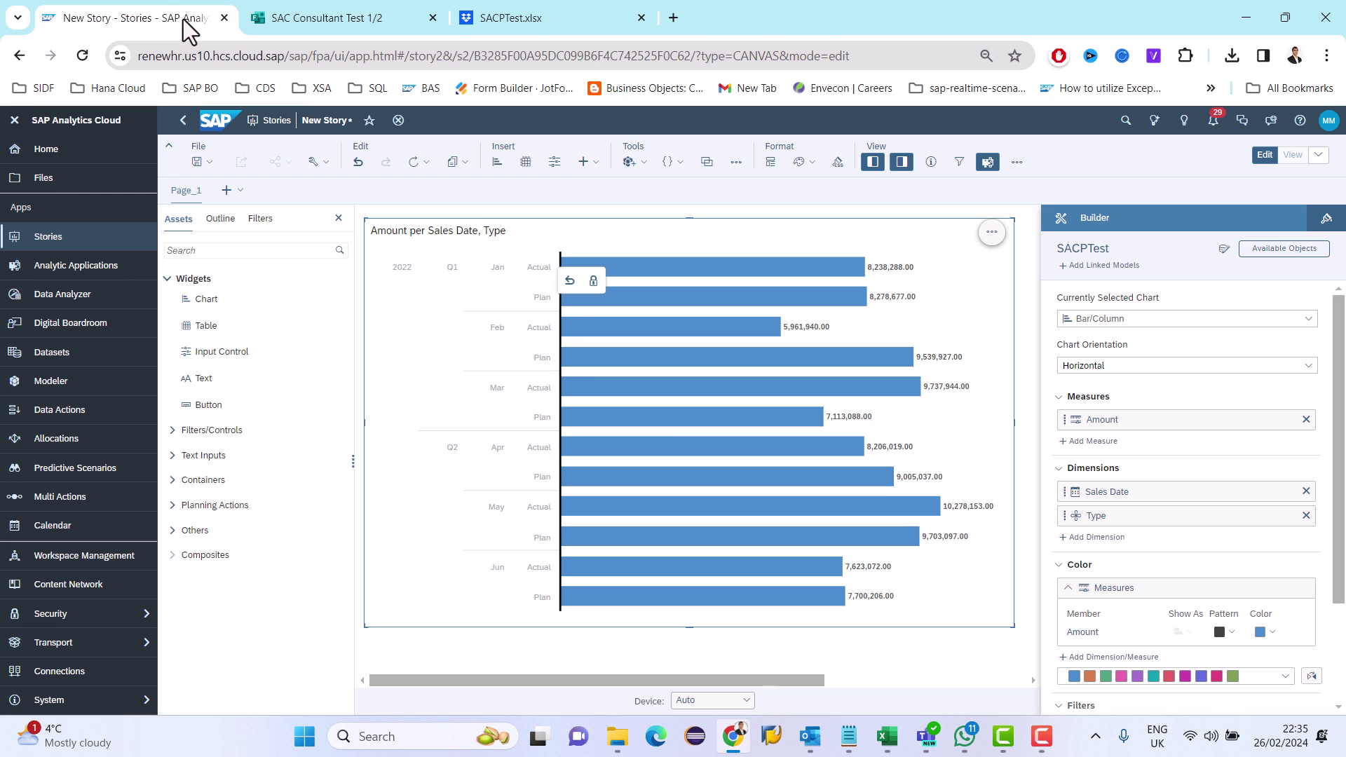
Change the chart's Sales Date hierarchy to Year, Month, Day.
left_click(991, 232)
mouse_move(1034, 252)
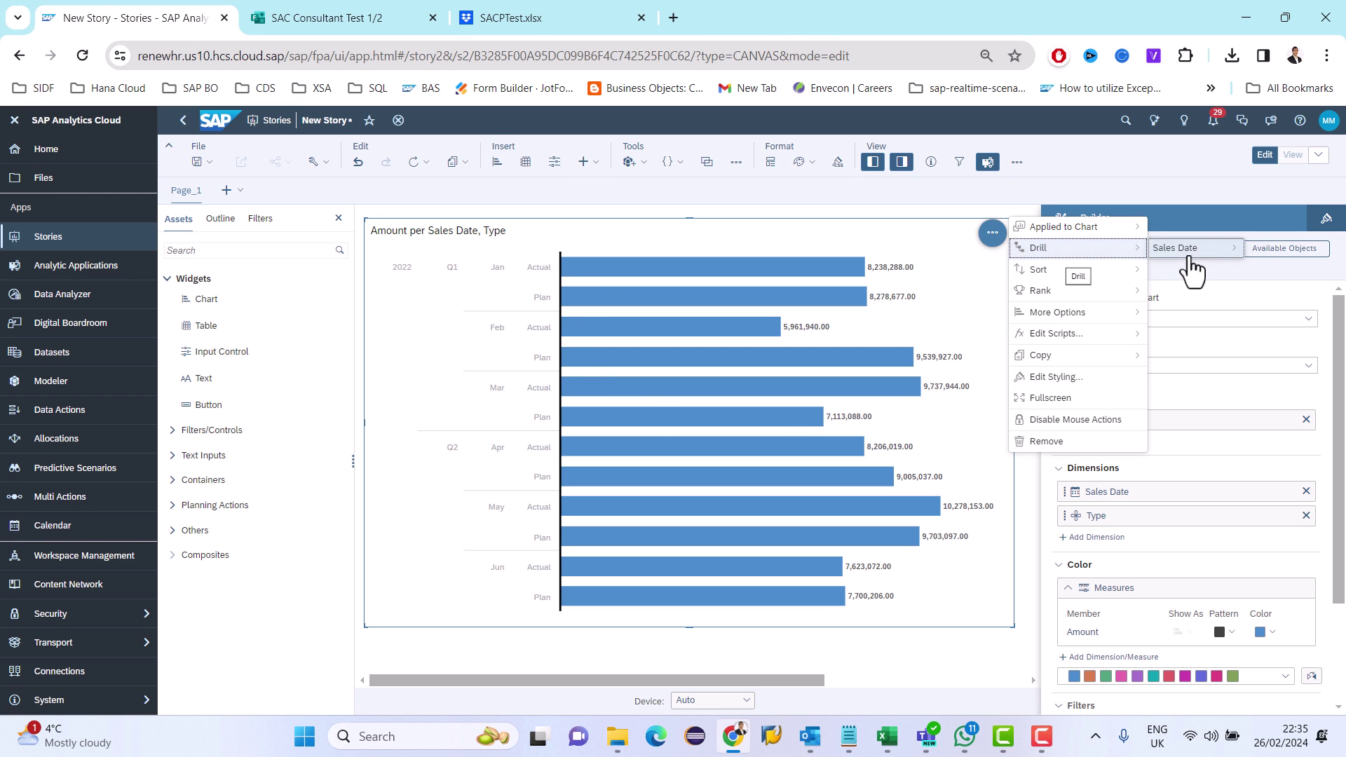
mouse_move(1188, 251)
mouse_move(1058, 439)
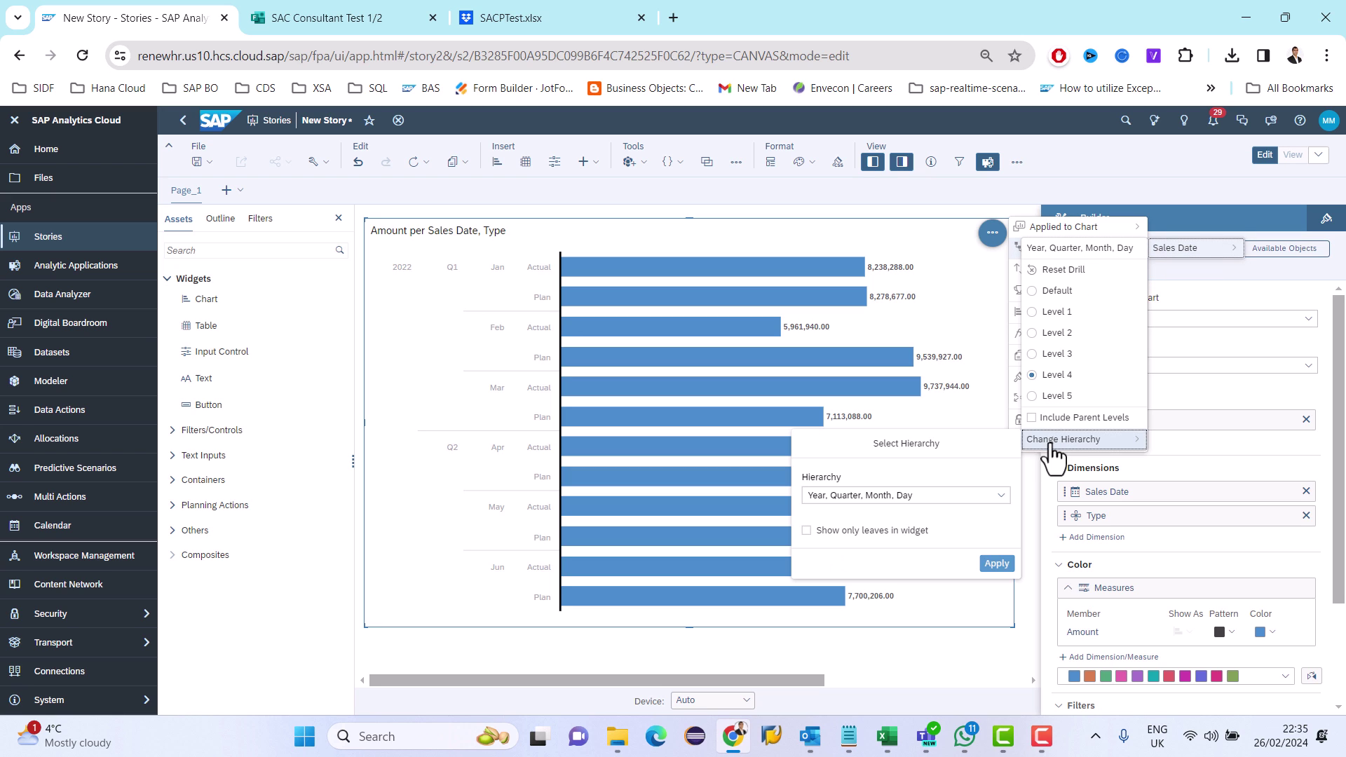
left_click(979, 496)
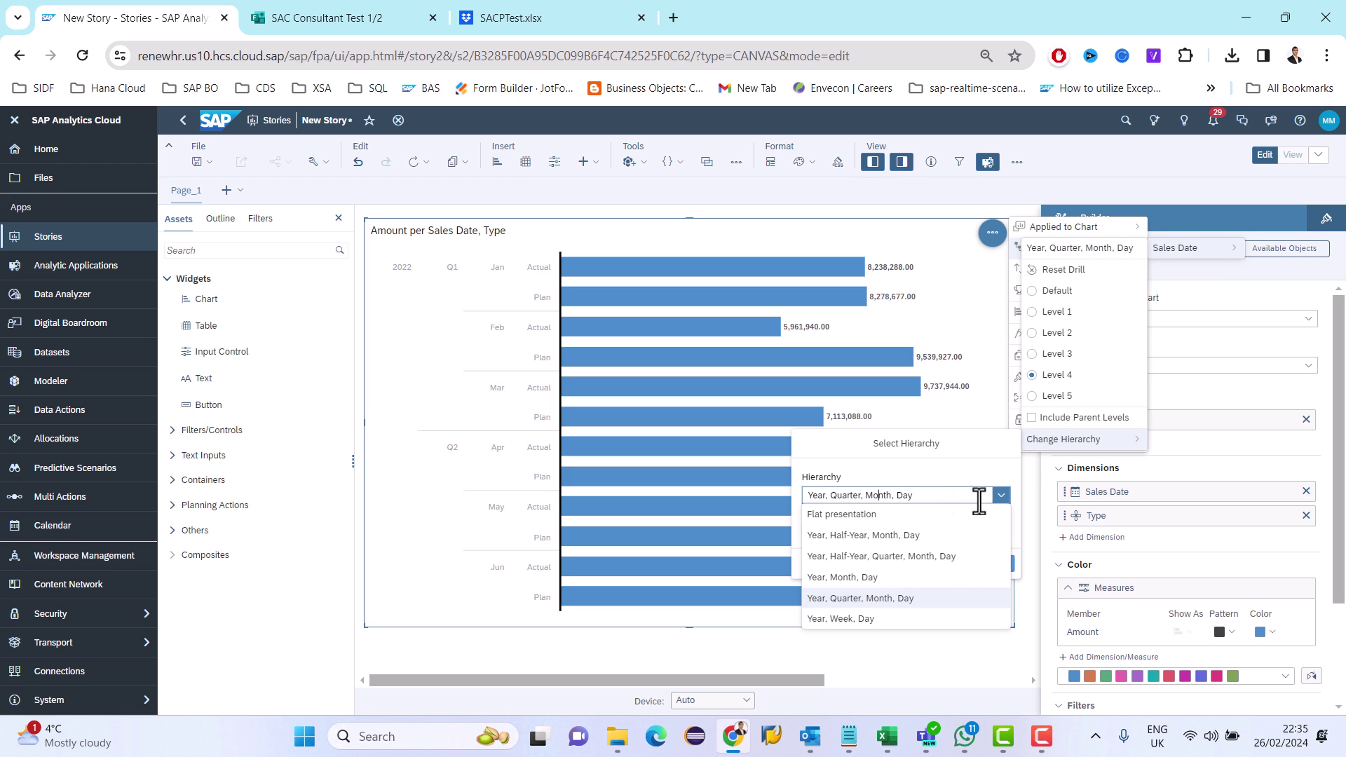
left_click(864, 580)
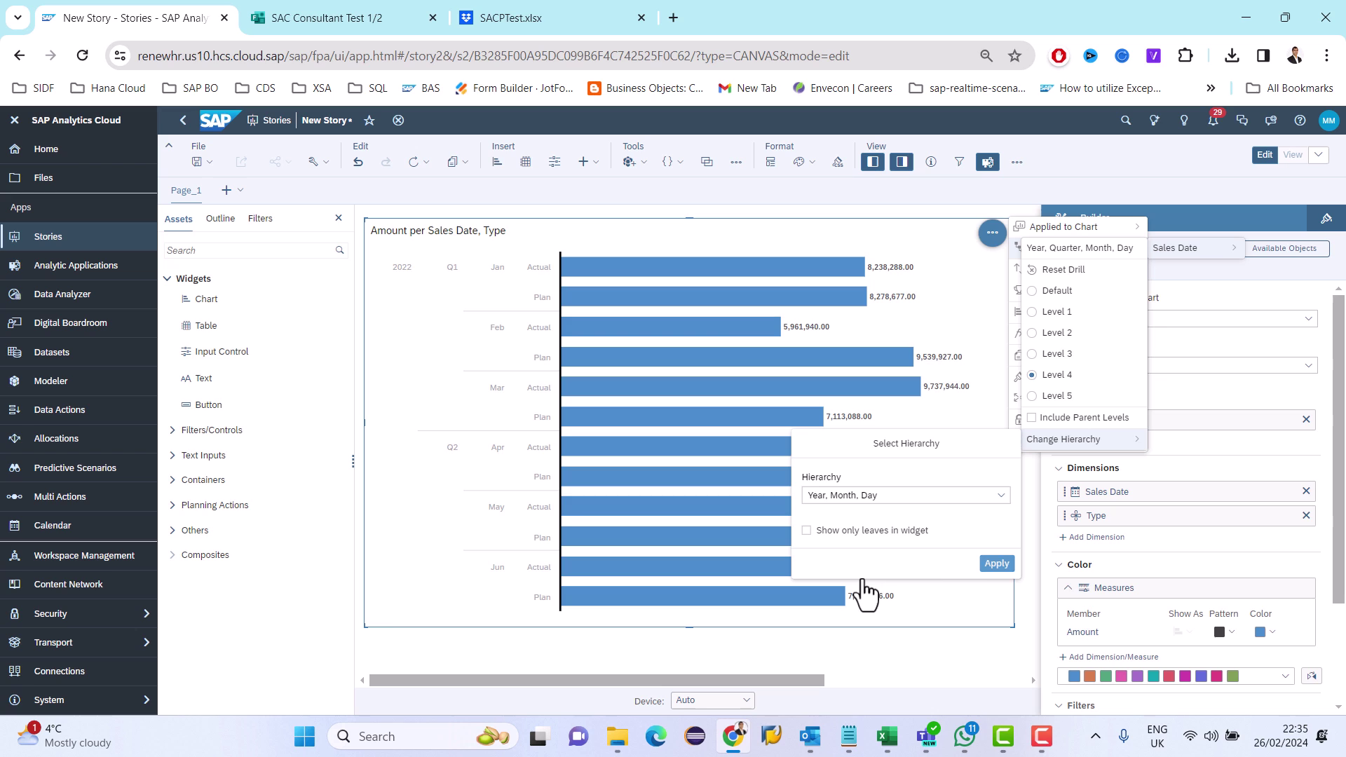
left_click(1001, 564)
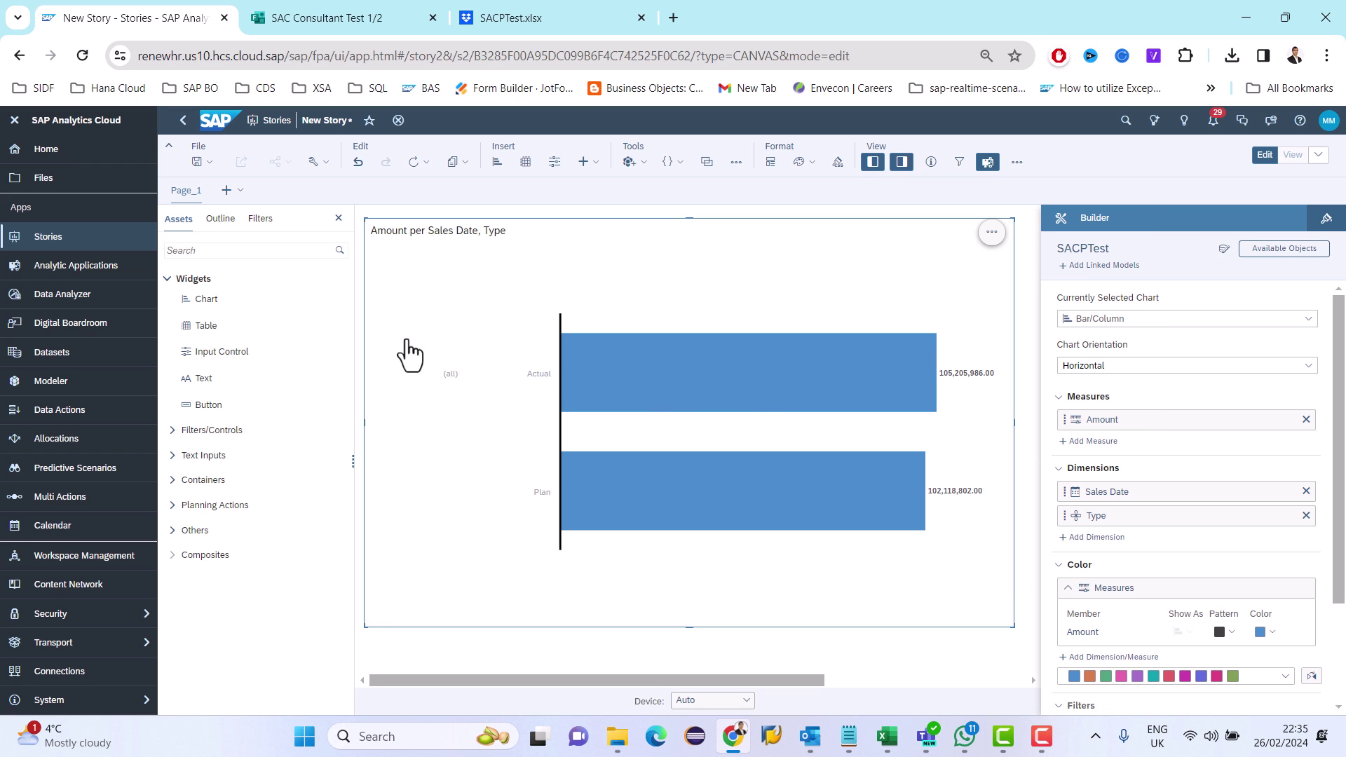
Drill the chart down from all dates to years, and drill 2022 down to its months.
left_click(450, 375)
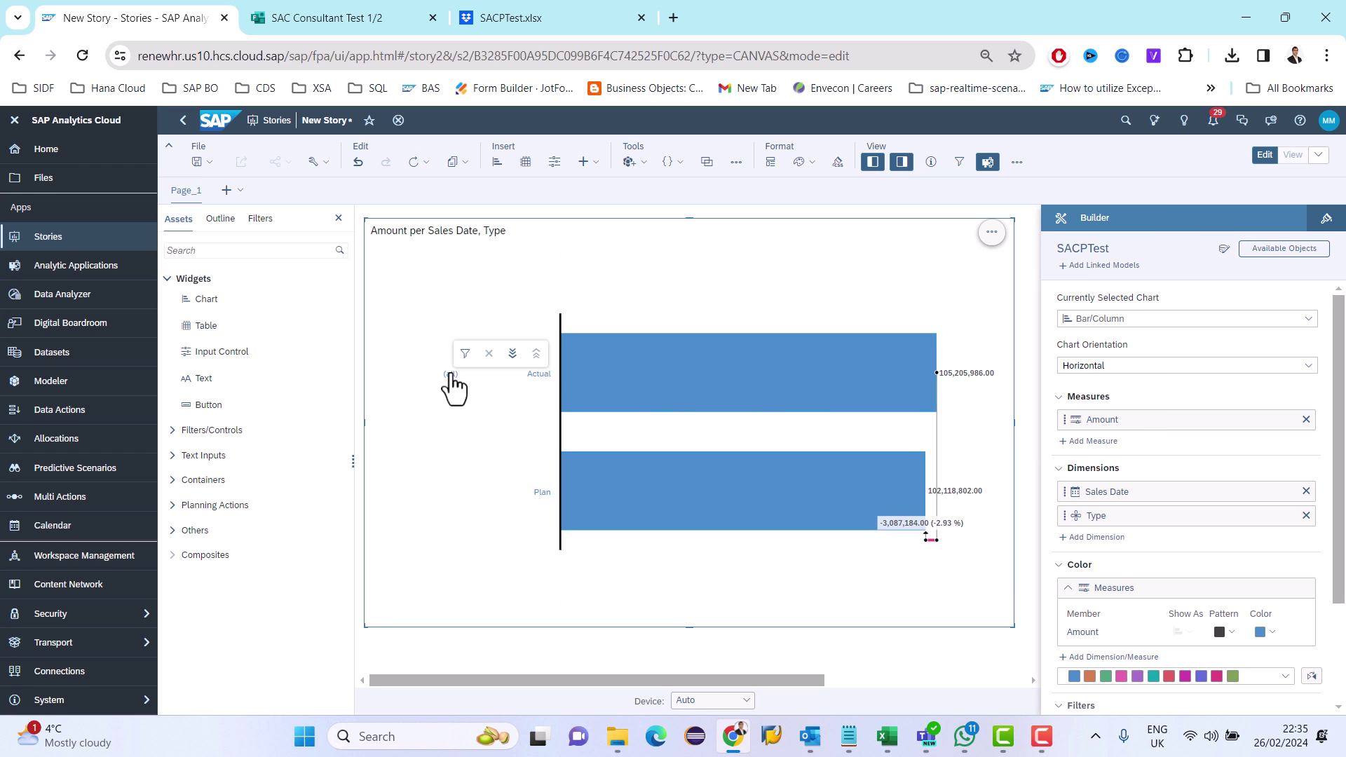
left_click(511, 354)
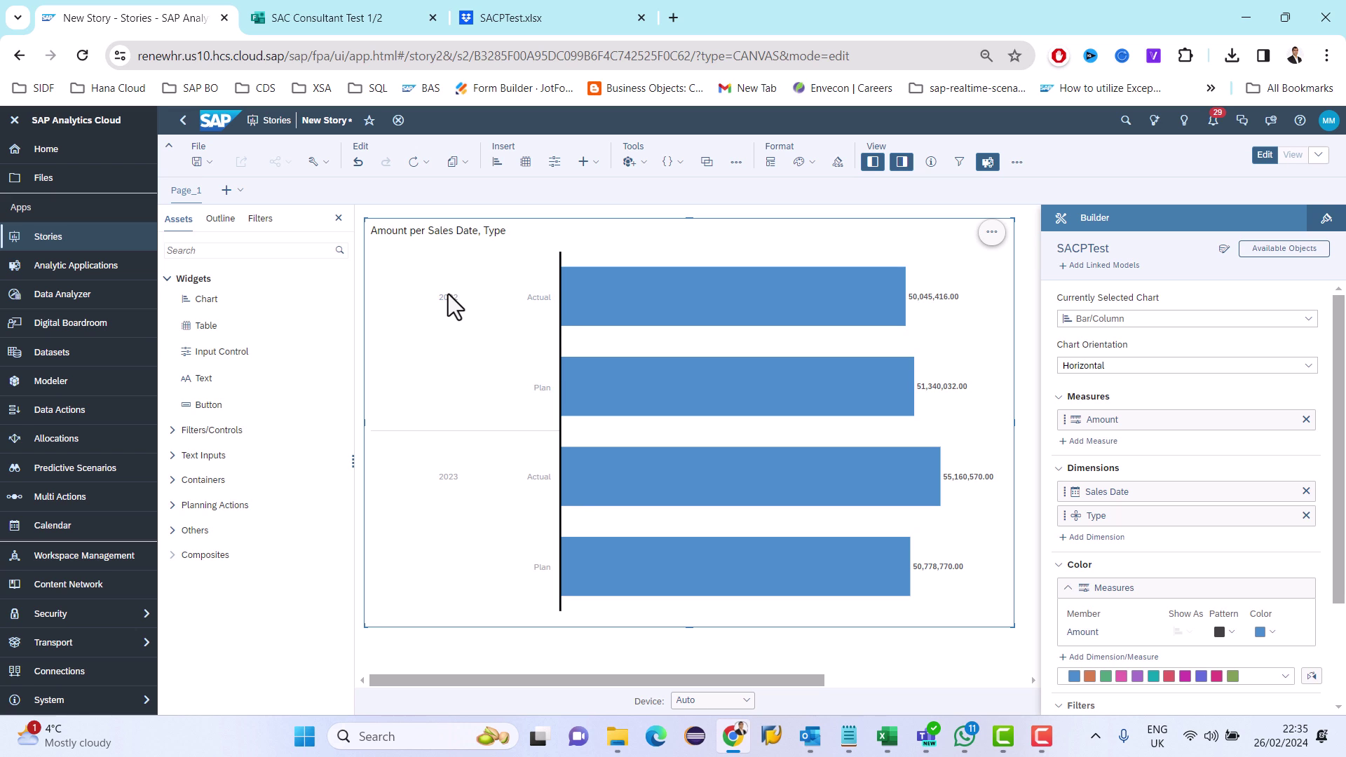
left_click(448, 309)
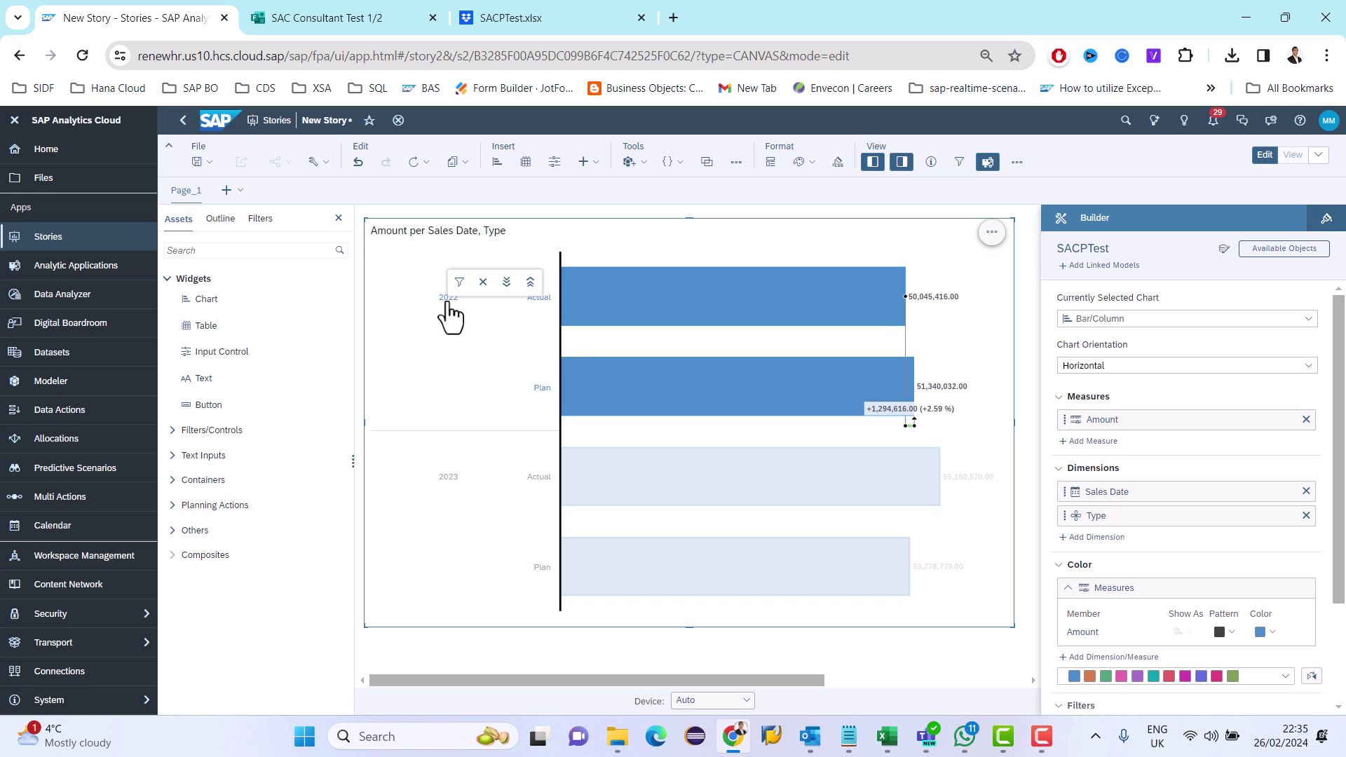
left_click(506, 282)
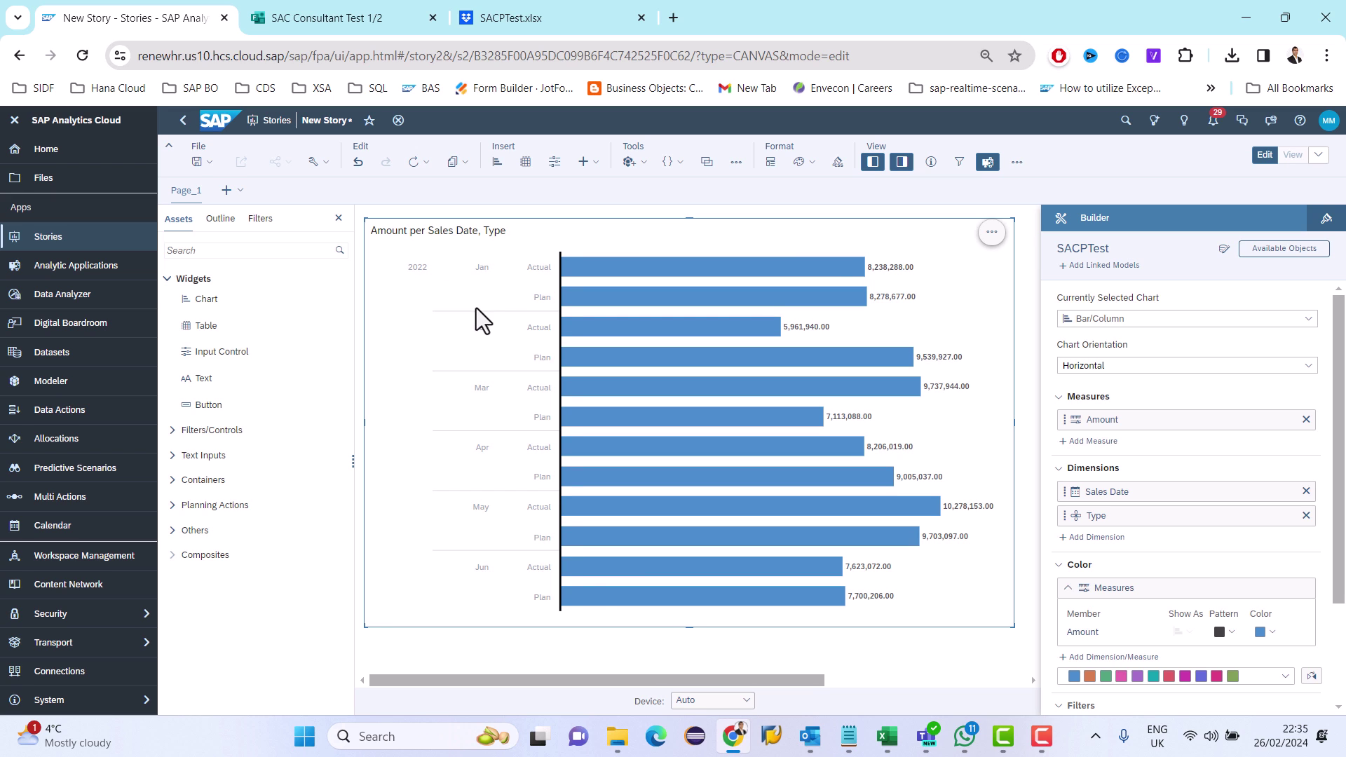
Hide the axis line of the Amount per Sales Date, Type chart.
left_click(997, 236)
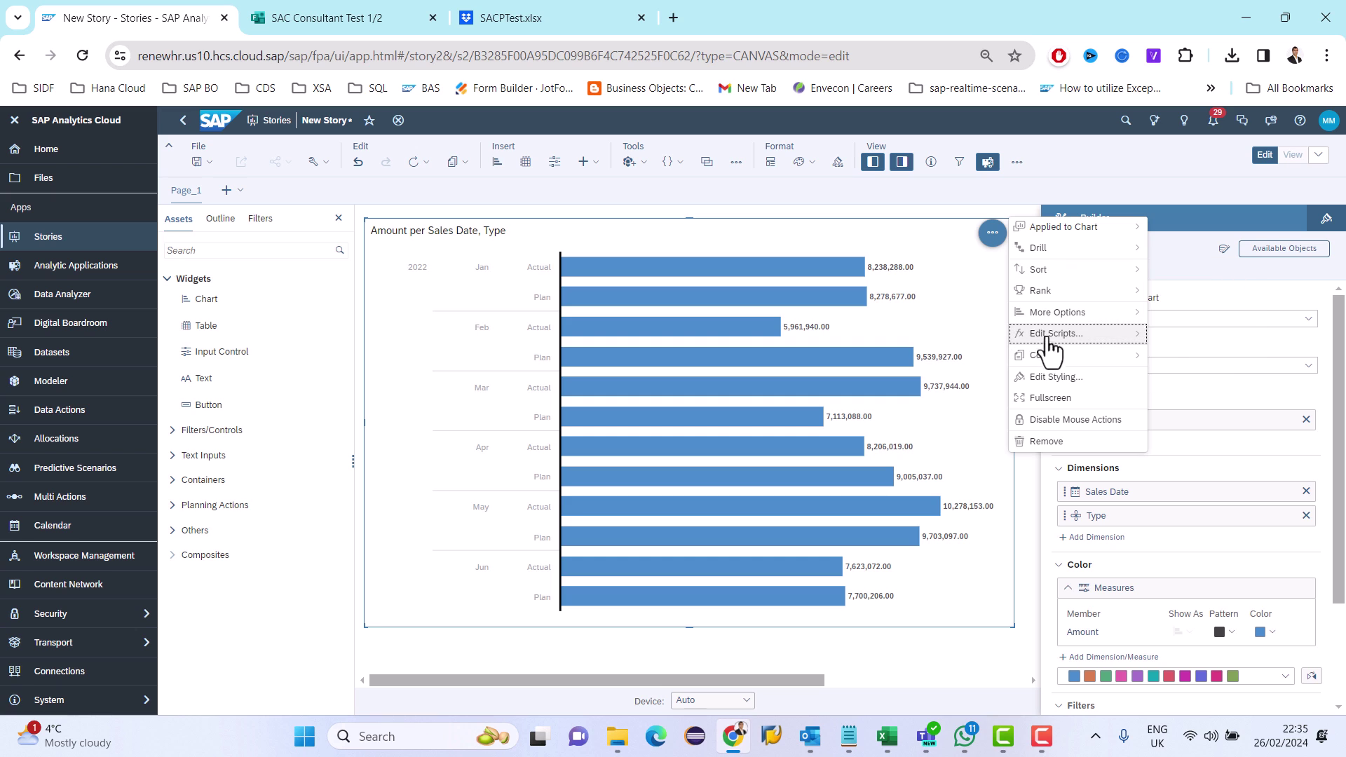
mouse_move(1048, 314)
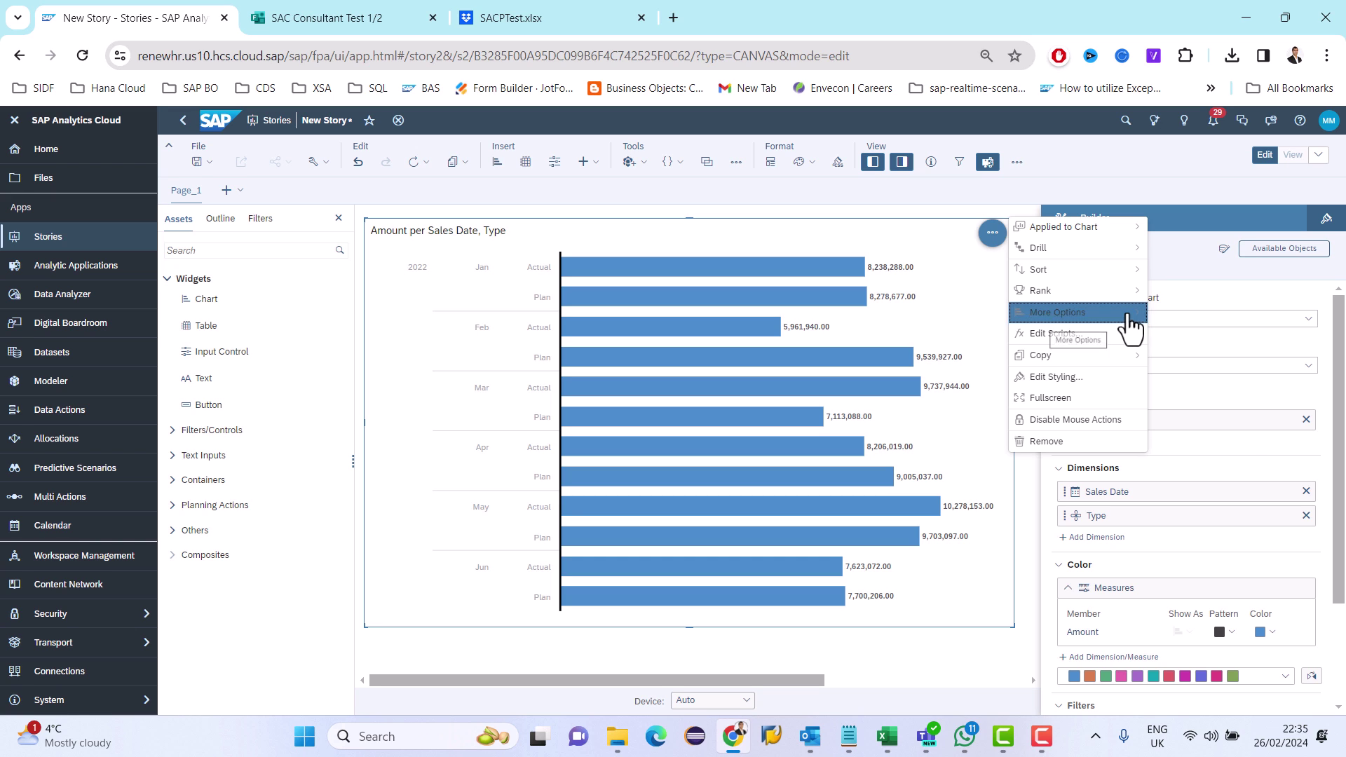
left_click(1199, 377)
mouse_move(1192, 357)
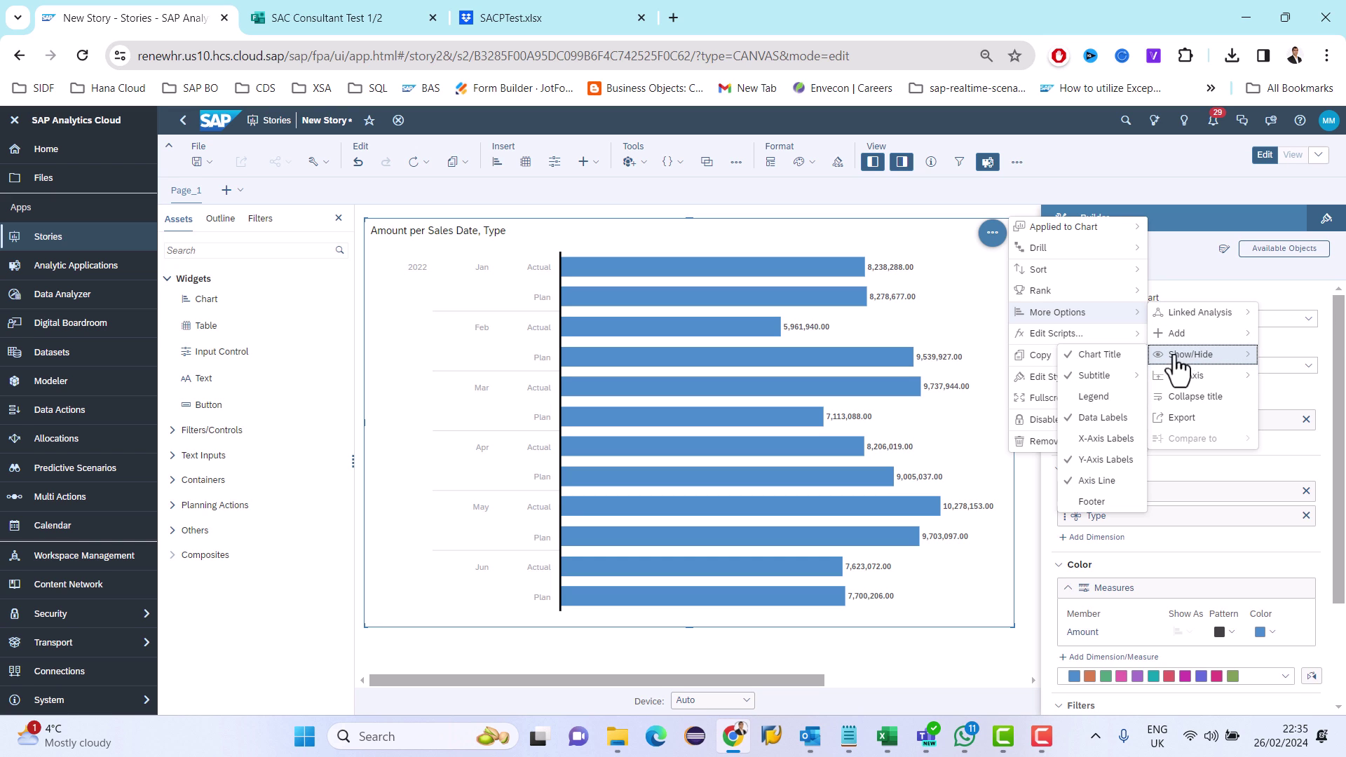
left_click(1087, 482)
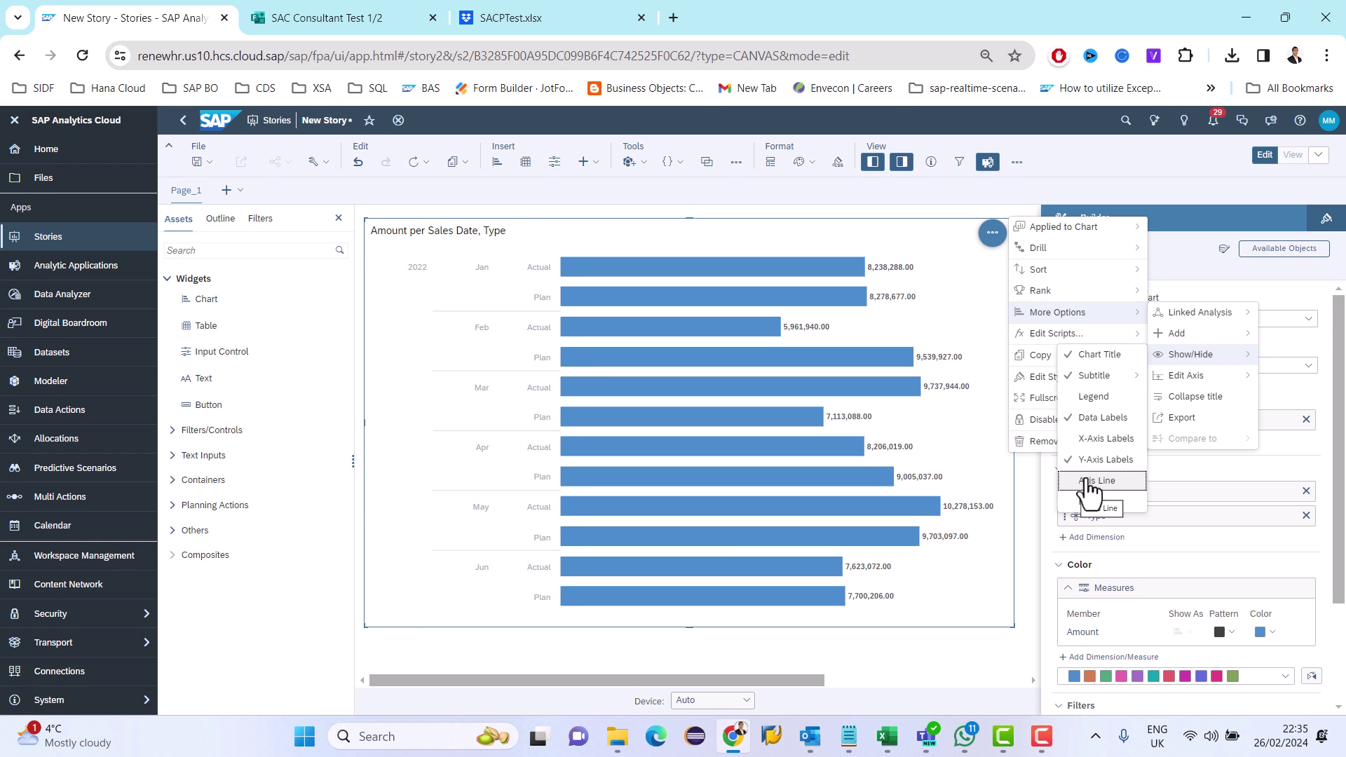
left_click(960, 595)
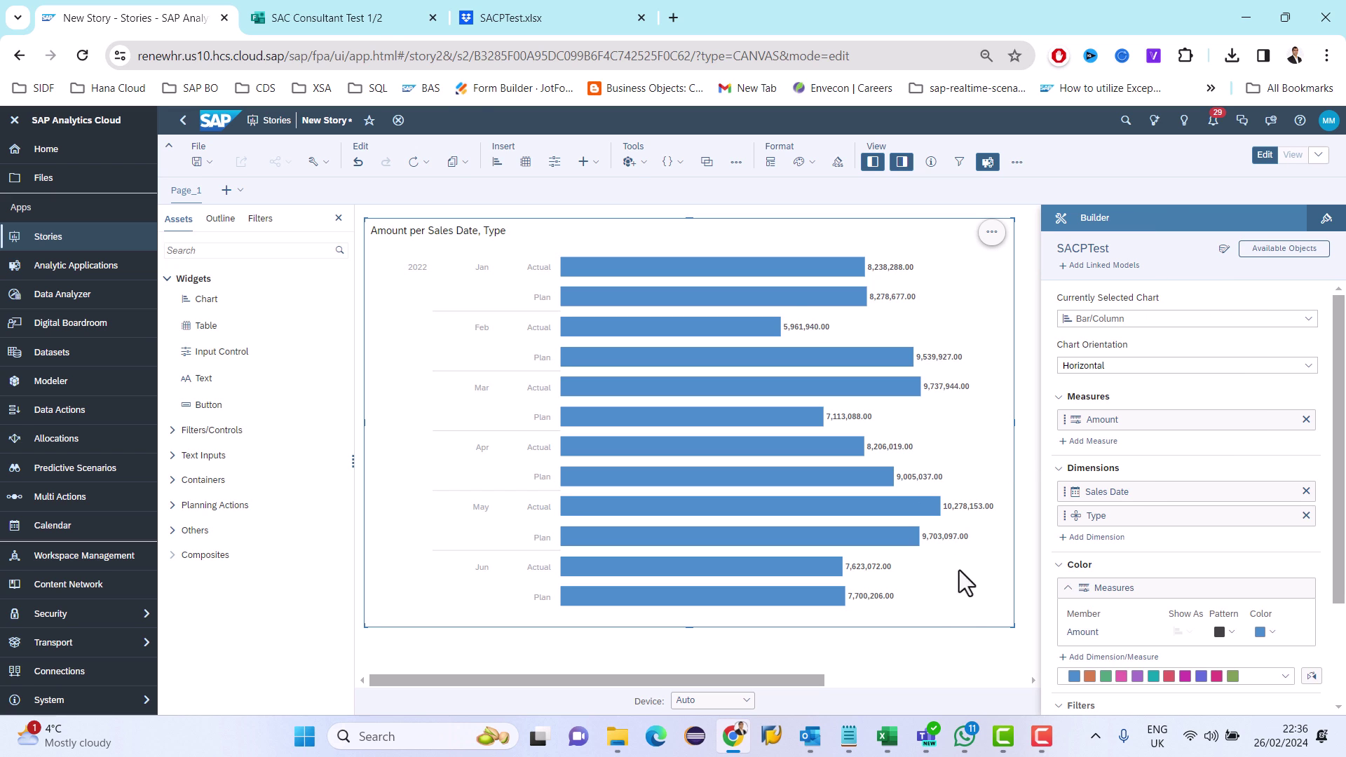
Compare the chart with the sample in question 3 of the test form, and read question 4 on restricted dimensions for Division D5.
left_click(335, 19)
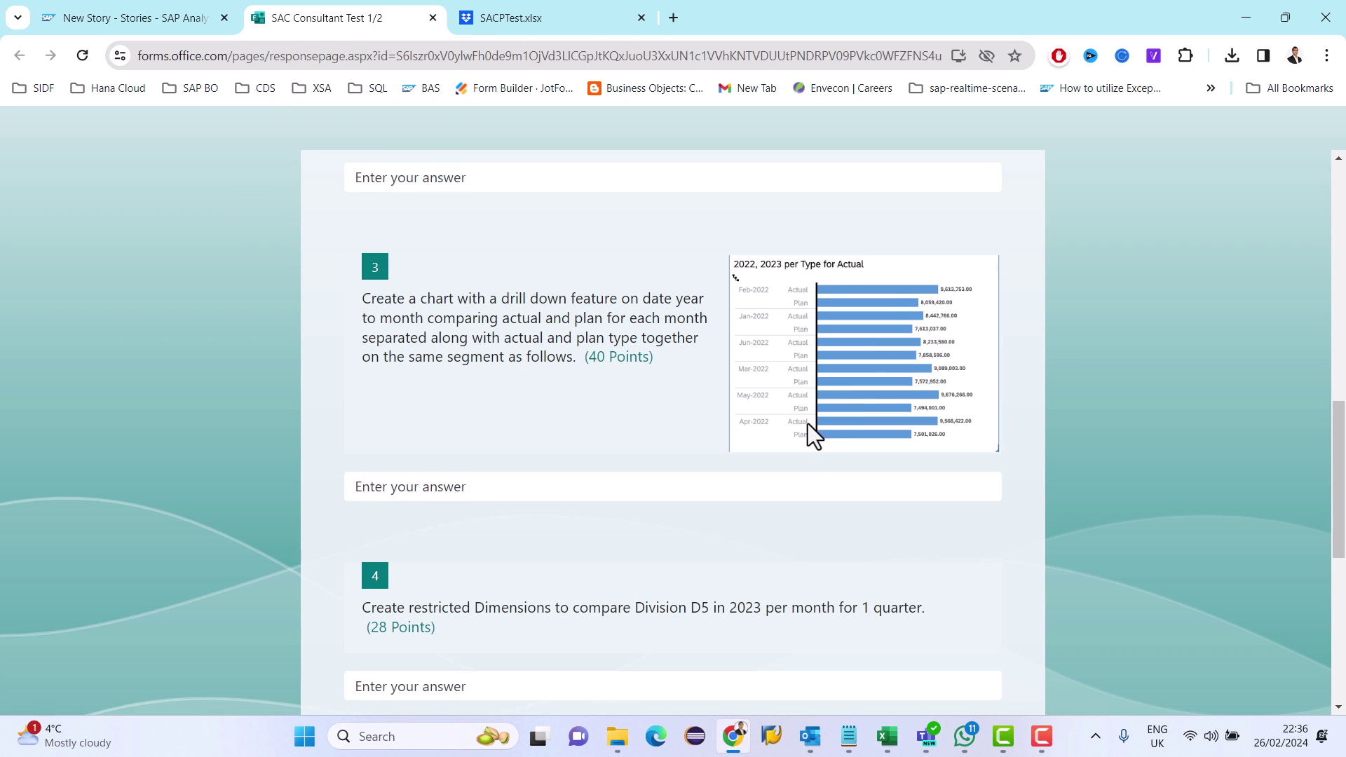
left_click(159, 23)
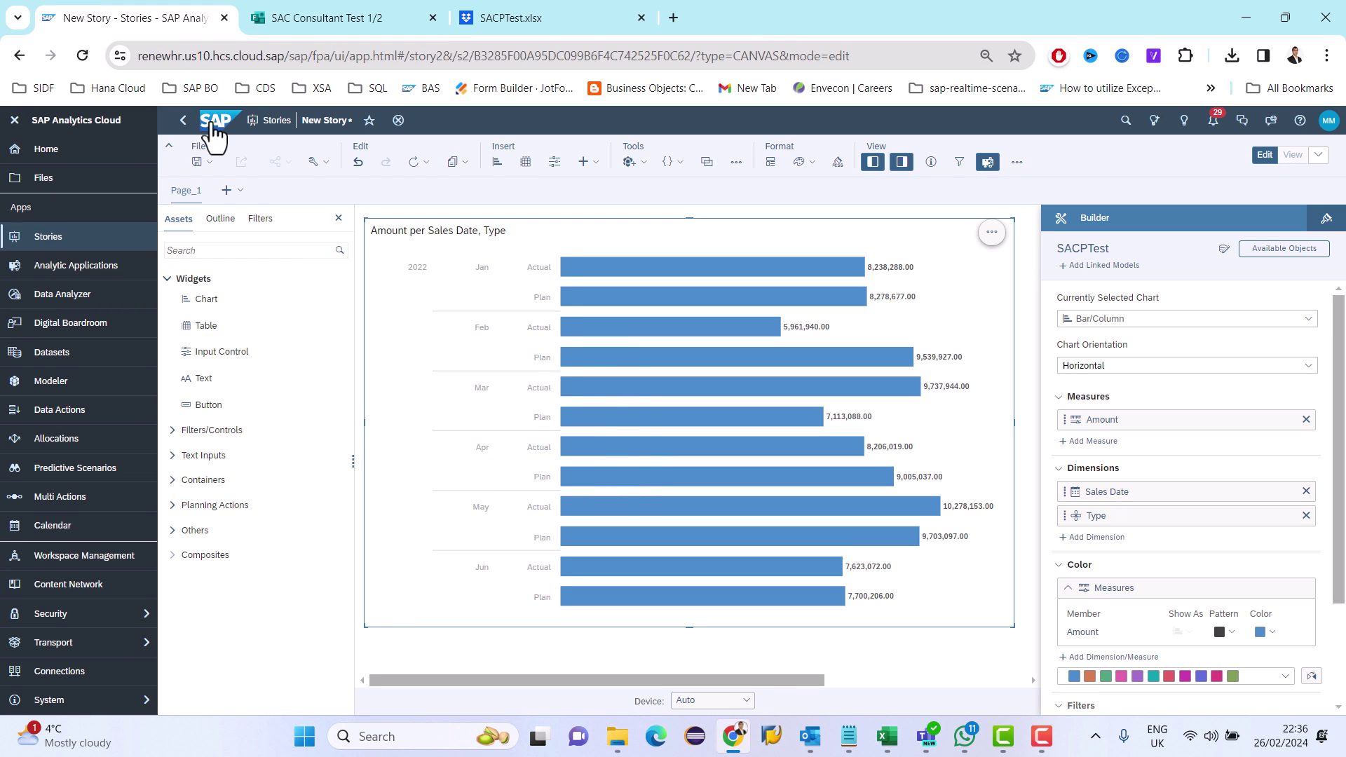
left_click(301, 23)
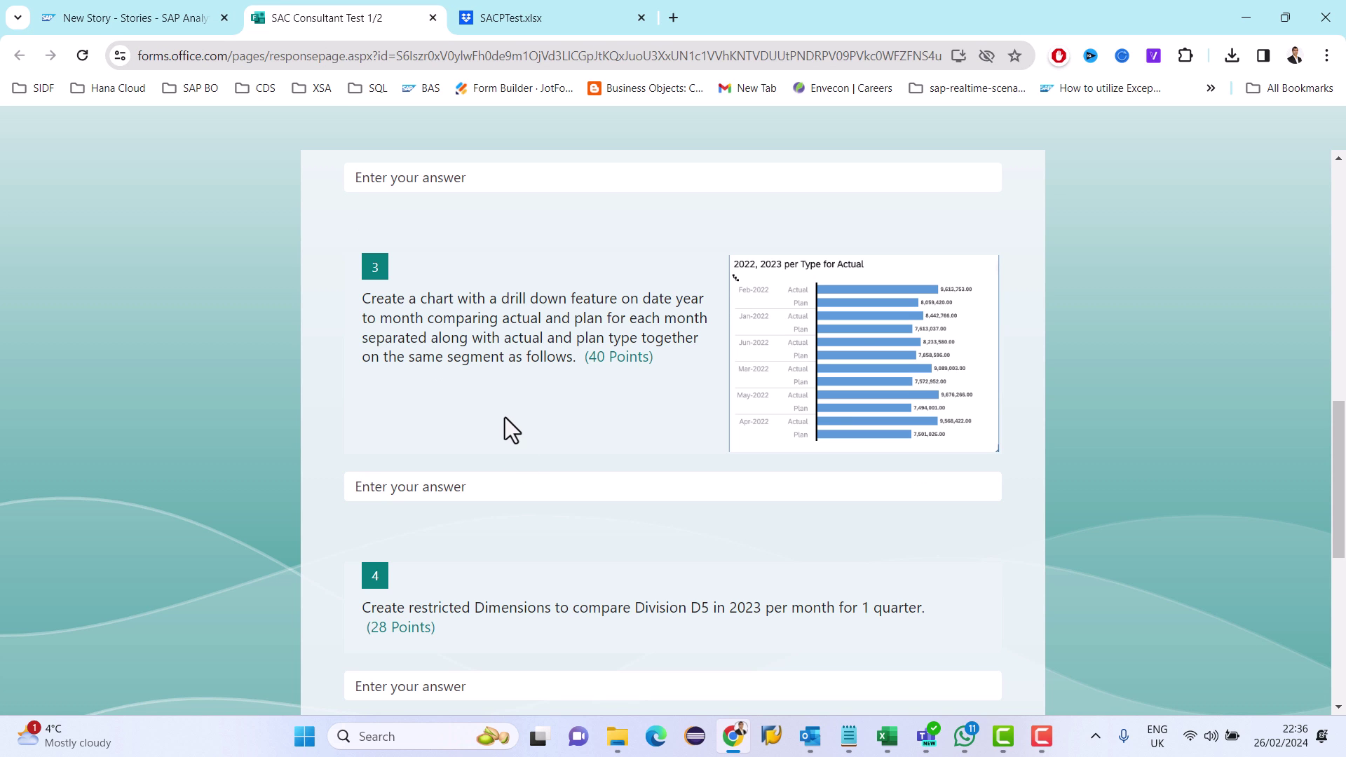
scroll(504, 421, "down", 3)
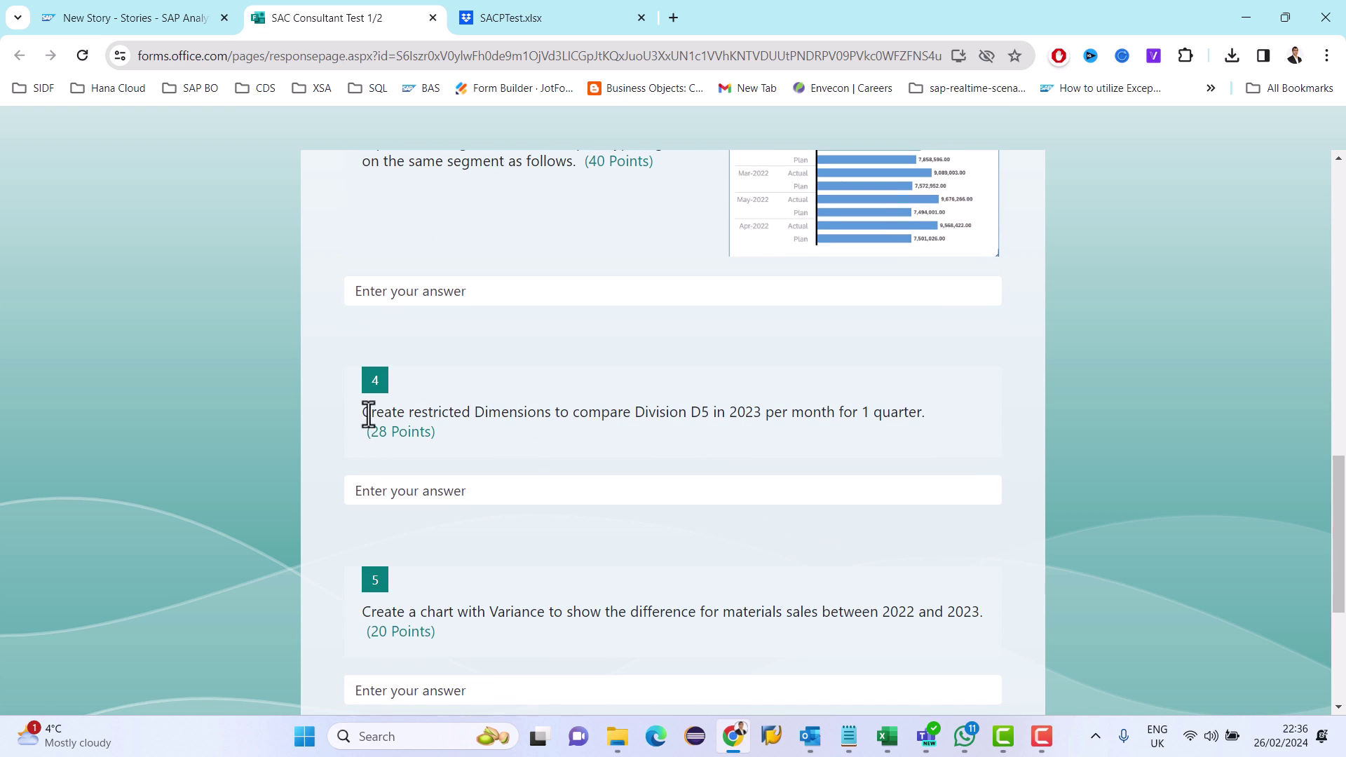
left_click_drag(364, 414, 881, 420)
left_click(885, 424)
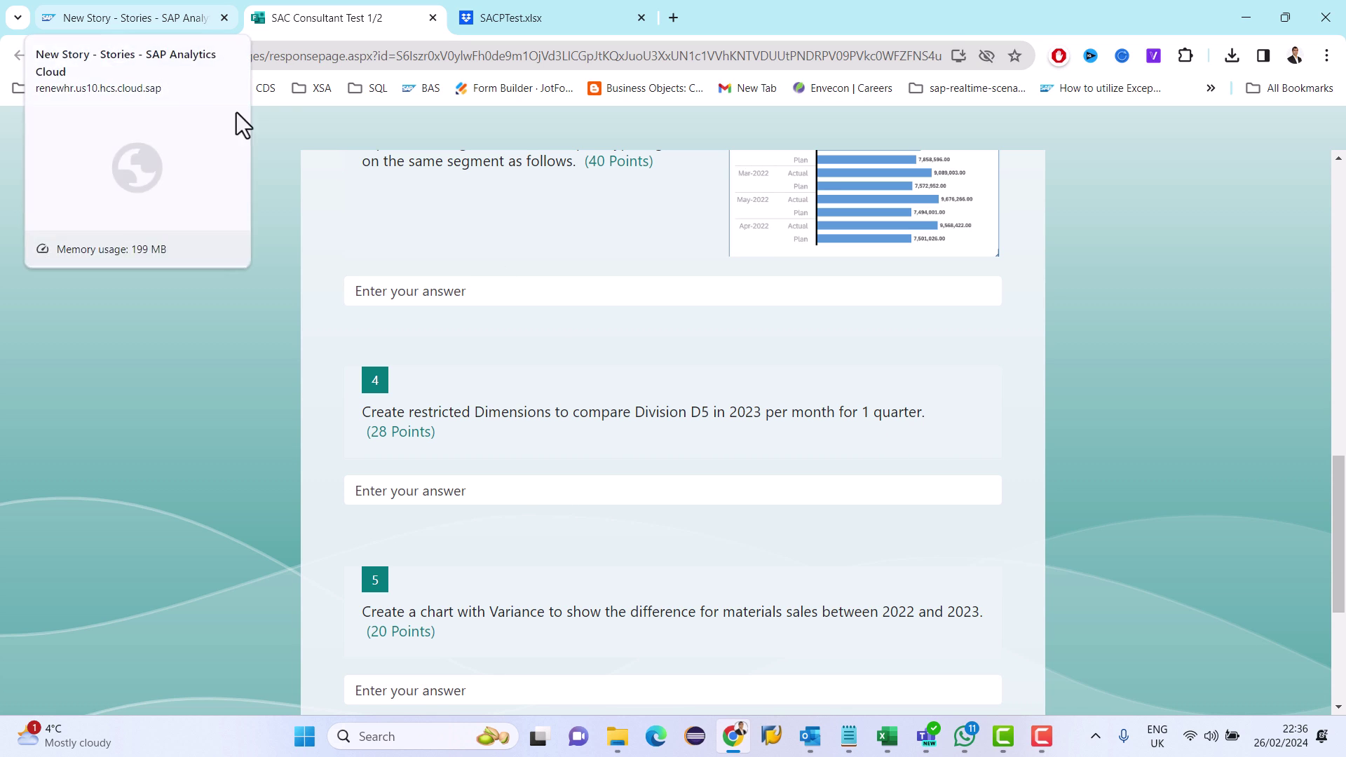
double_click(653, 418)
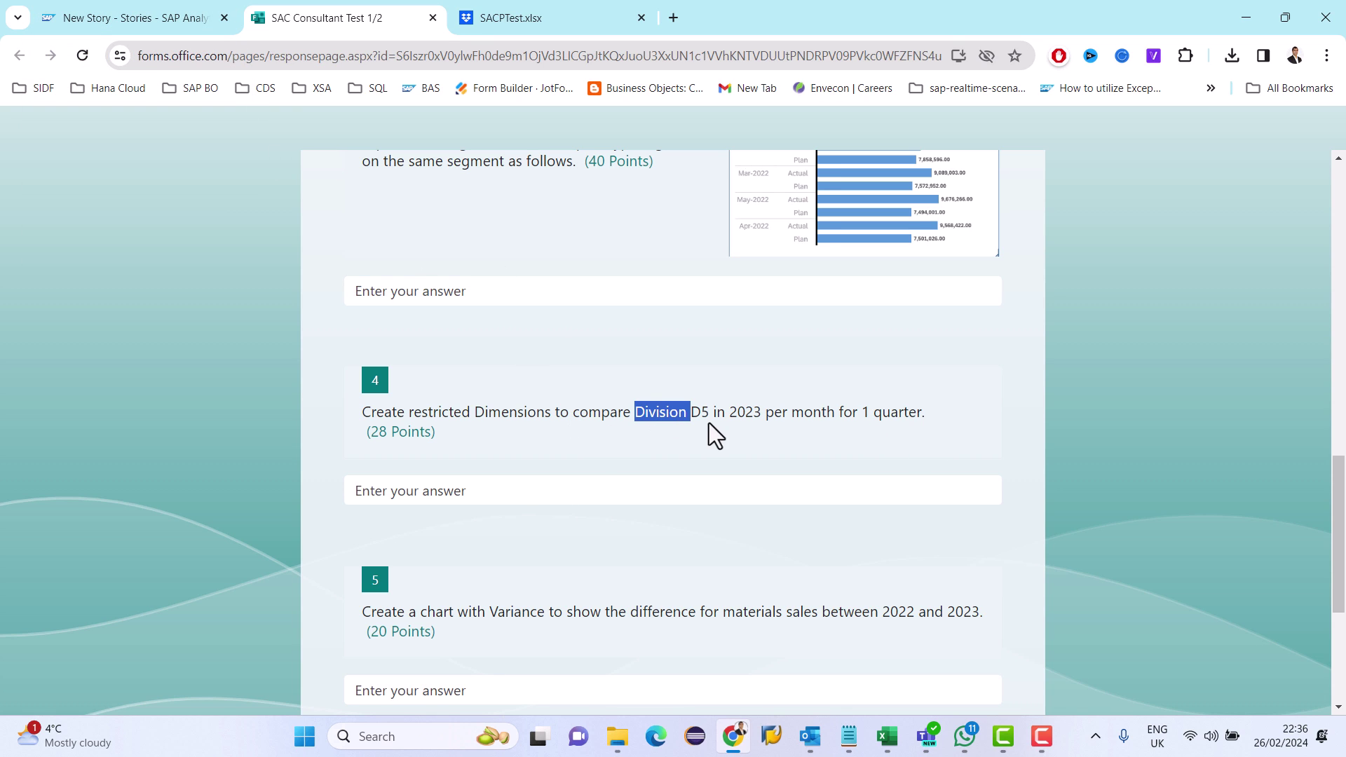
left_click(697, 417)
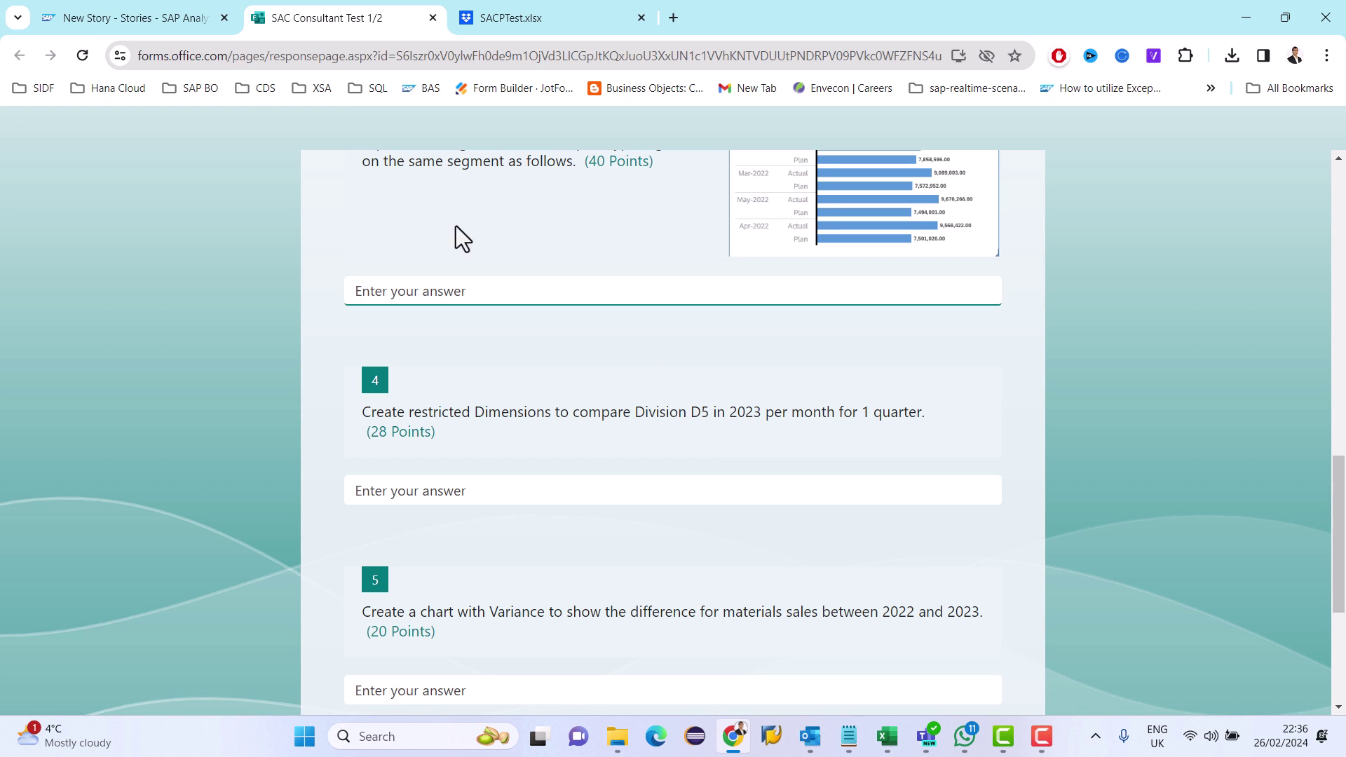
left_click(140, 18)
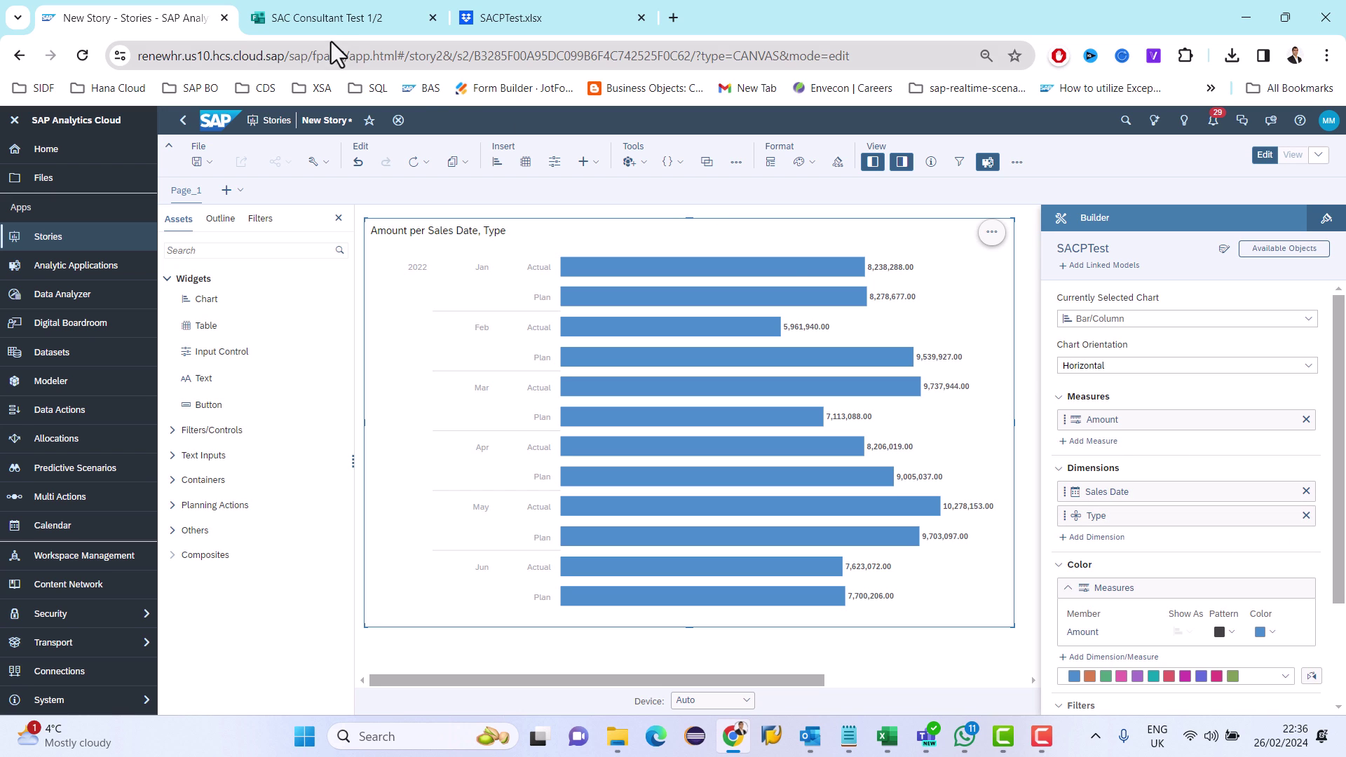
left_click(315, 15)
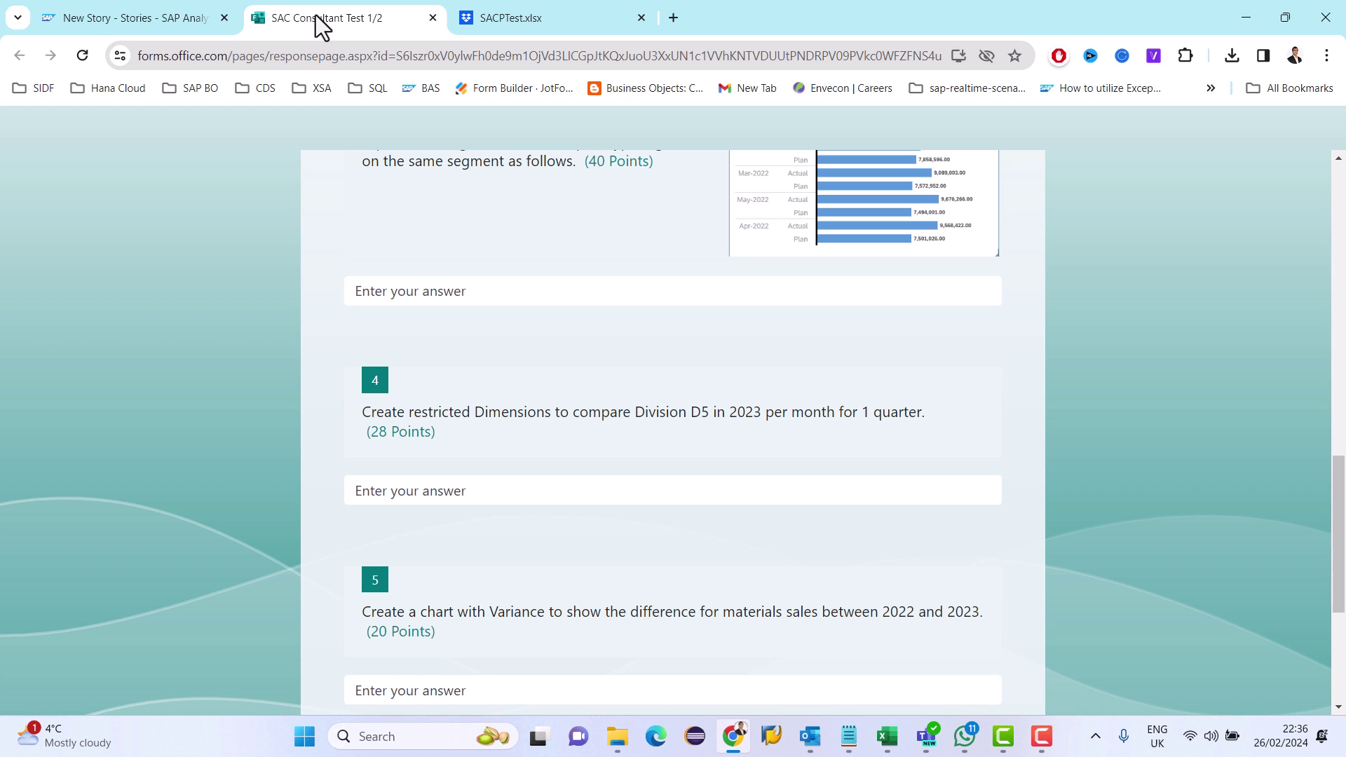
Return to the story and add a Division member filter to the chart, restricted to D5.
left_click(140, 17)
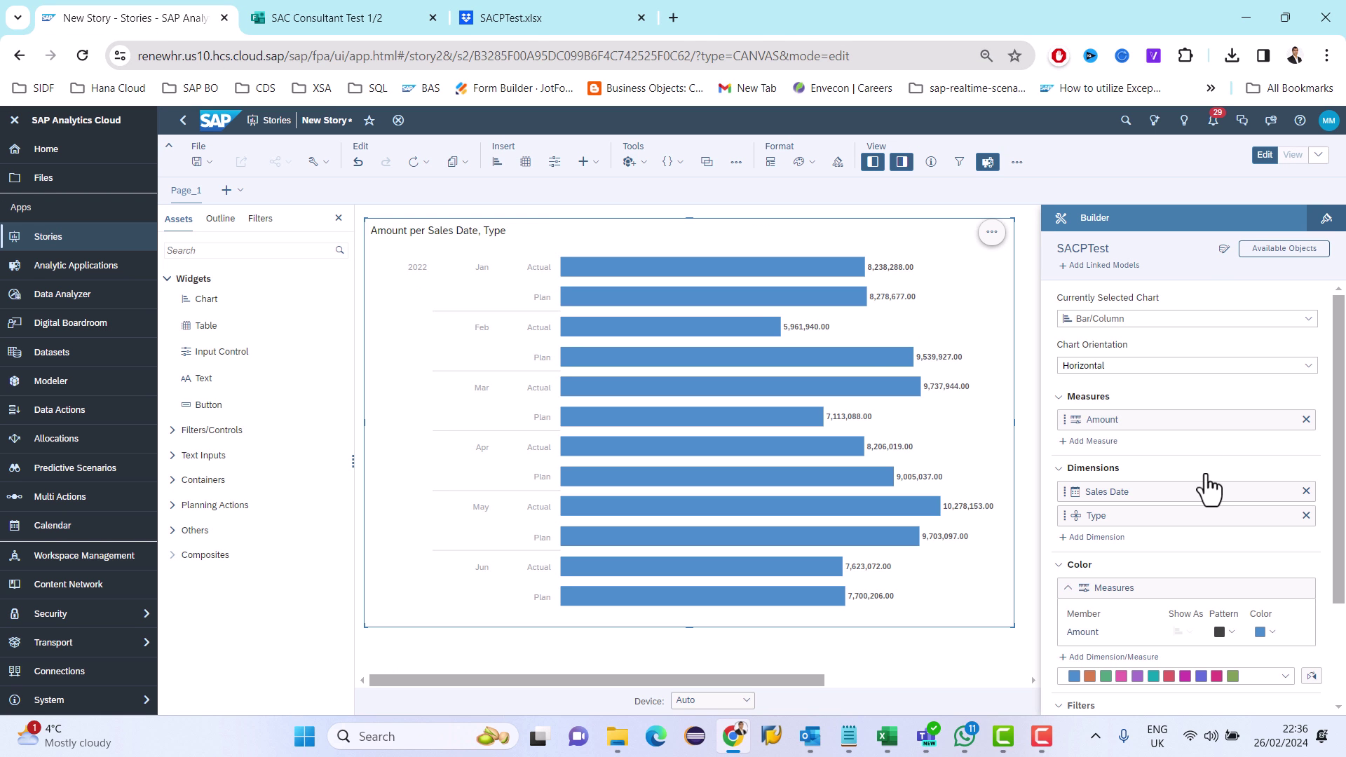
scroll(1204, 484, "down", 3)
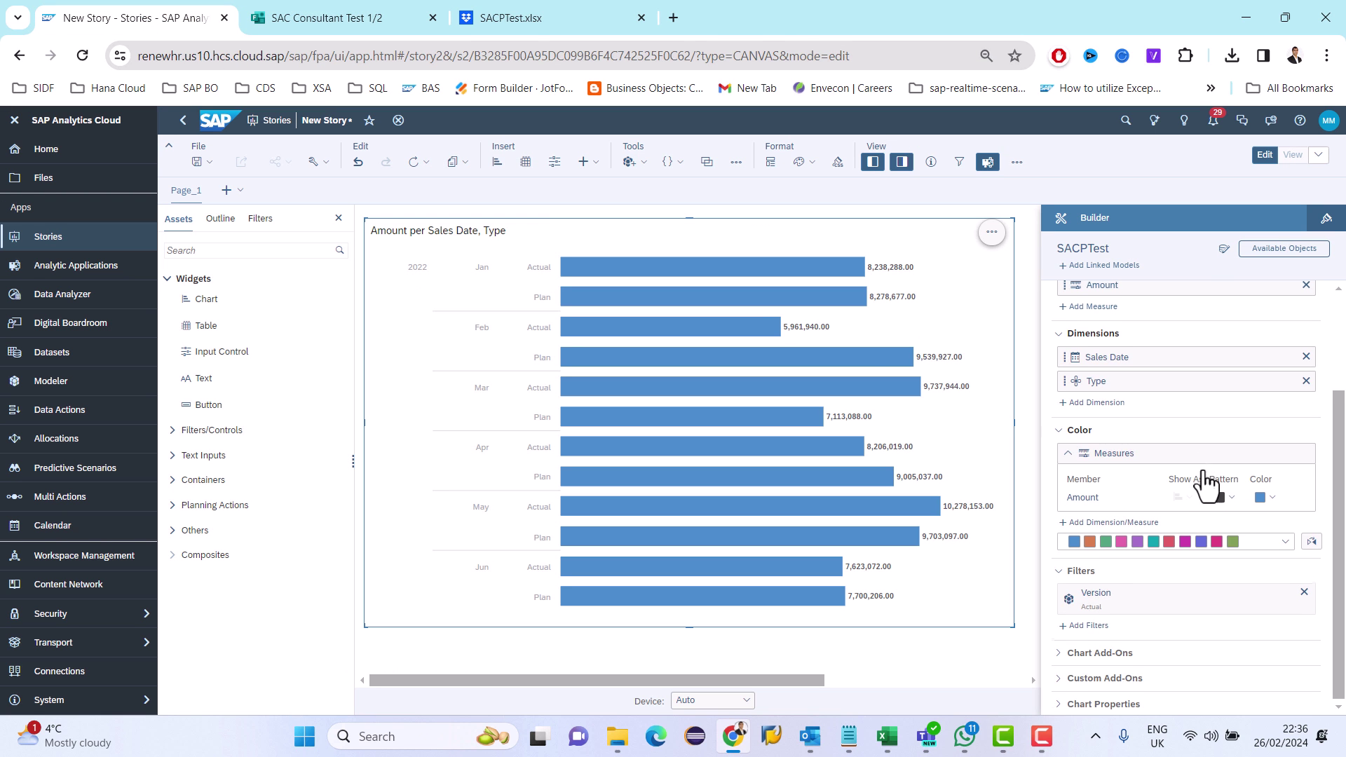
left_click(1088, 625)
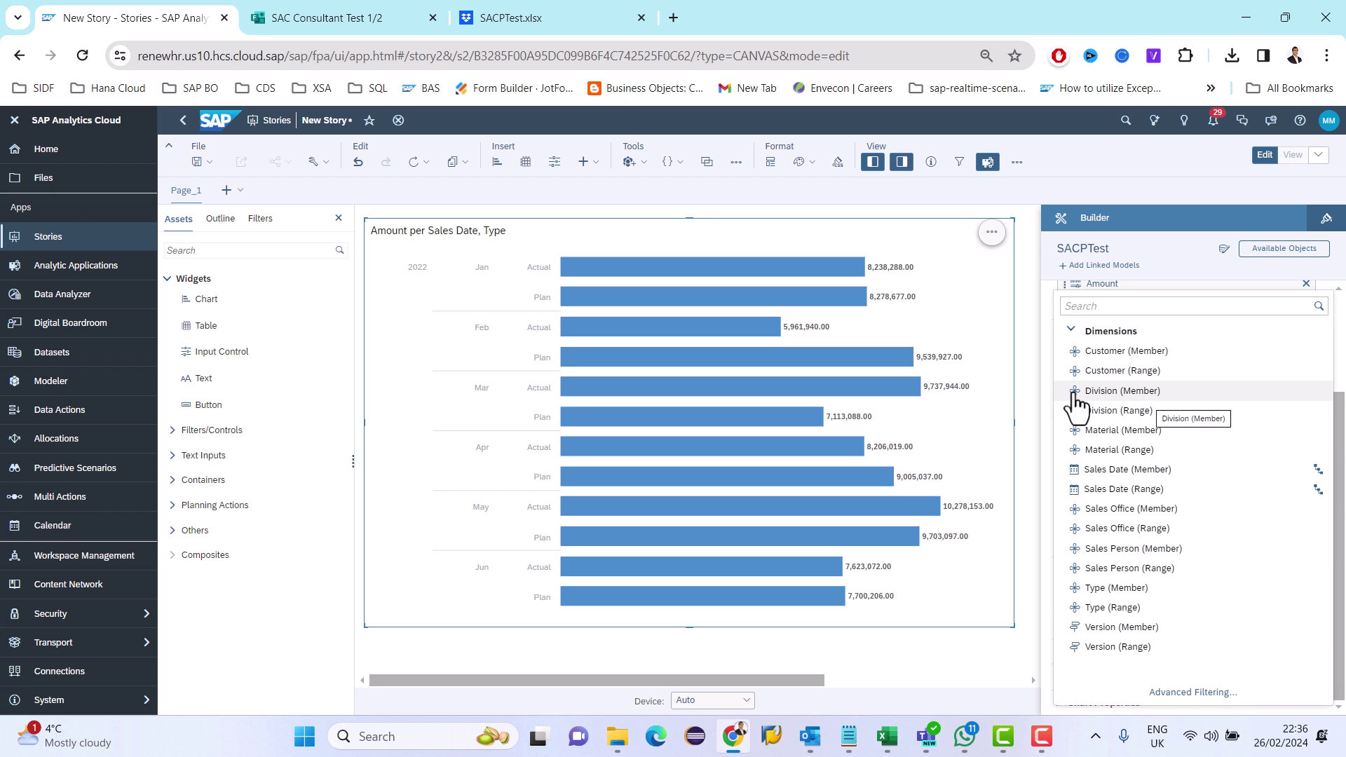
left_click(1121, 391)
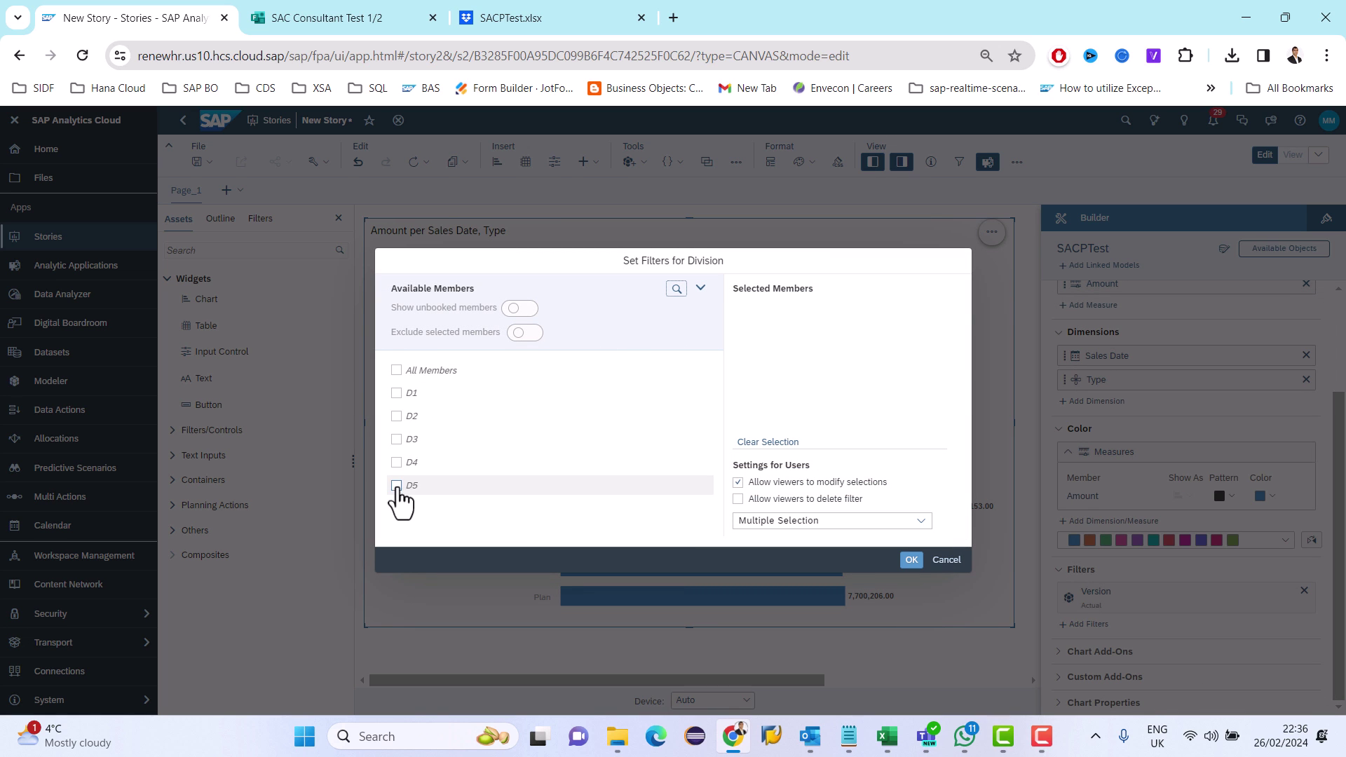
left_click(396, 486)
left_click(333, 20)
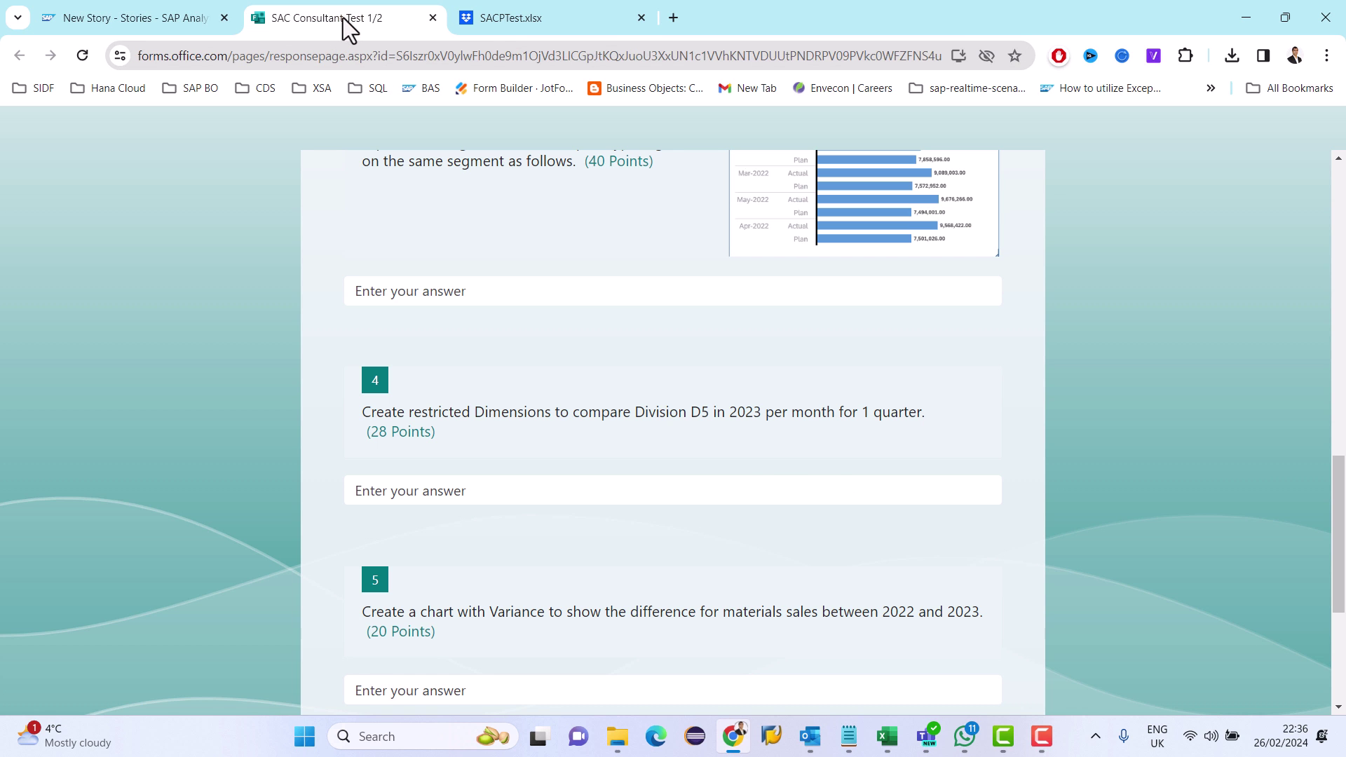
left_click(158, 14)
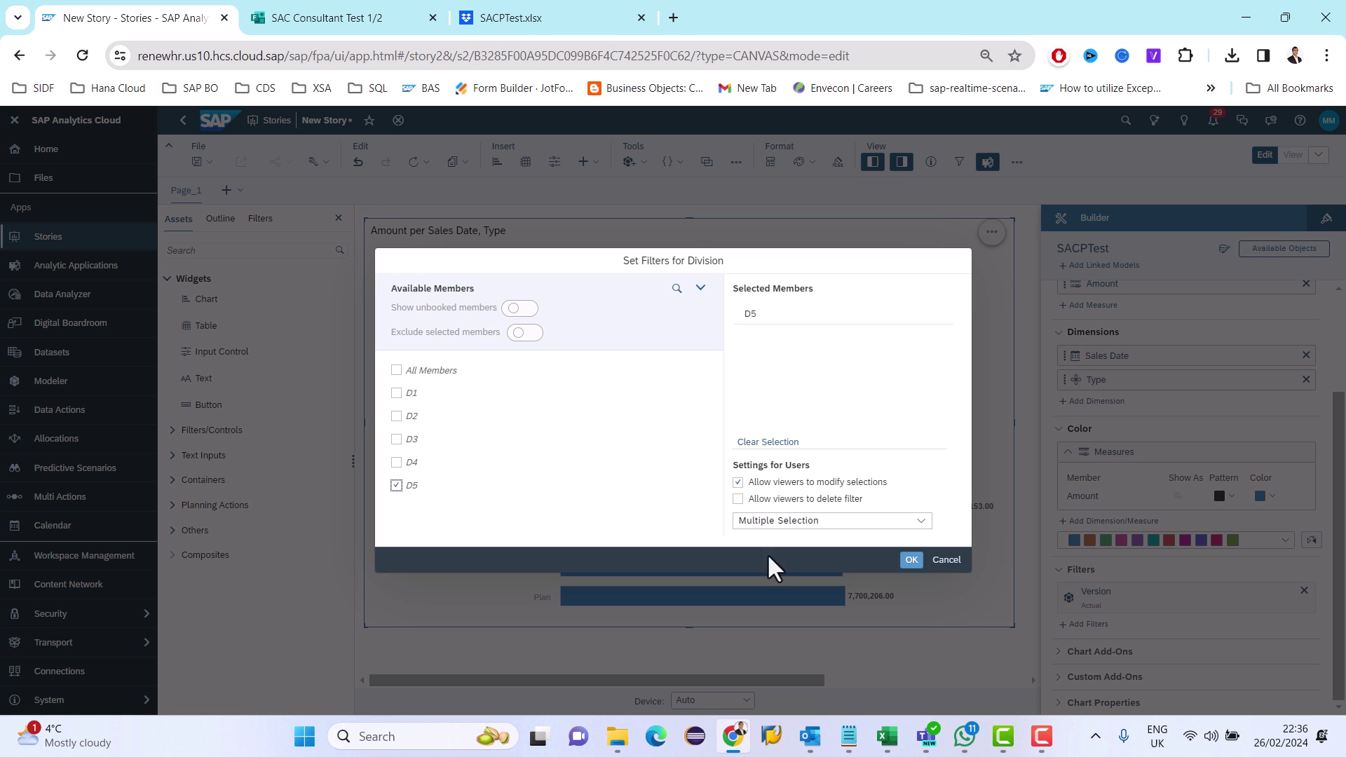
left_click(907, 559)
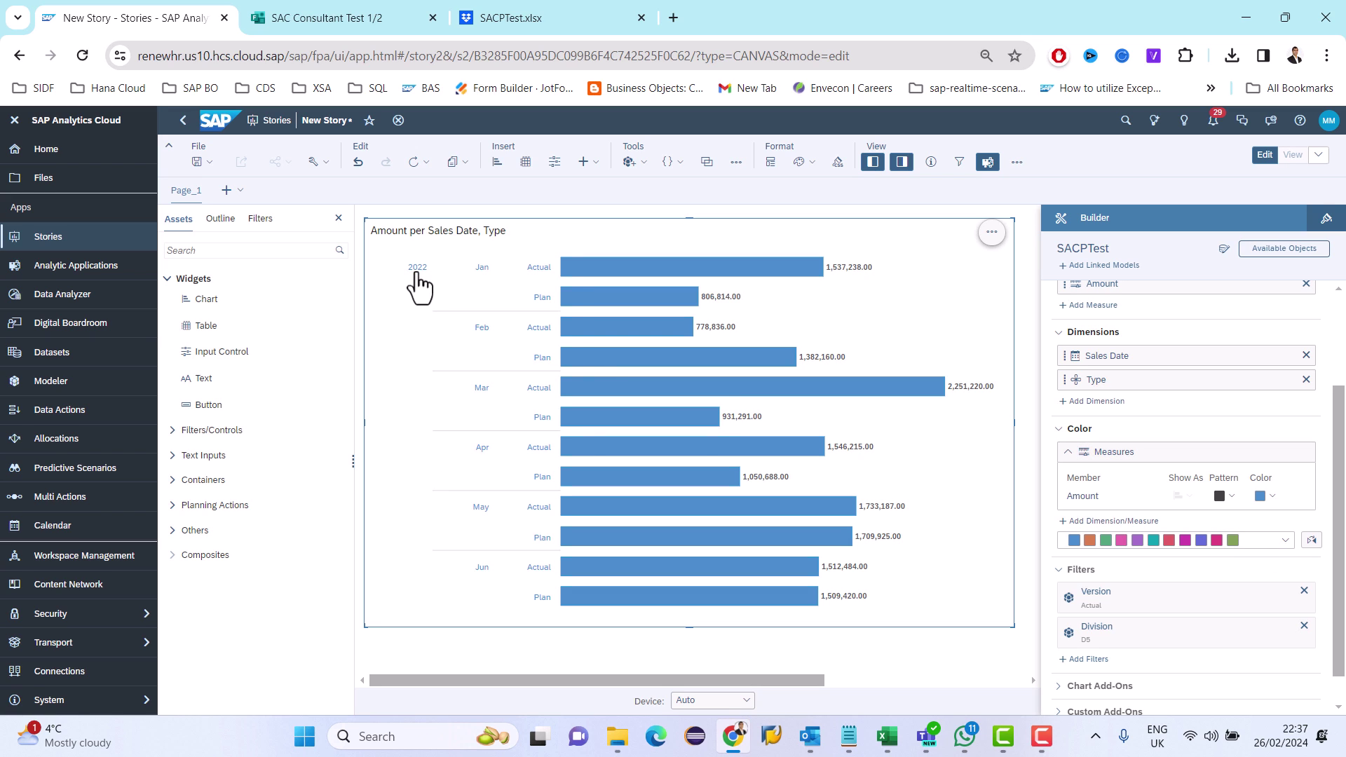
Drill the chart up from the 2022 months to years, and filter it to 2023.
left_click(501, 250)
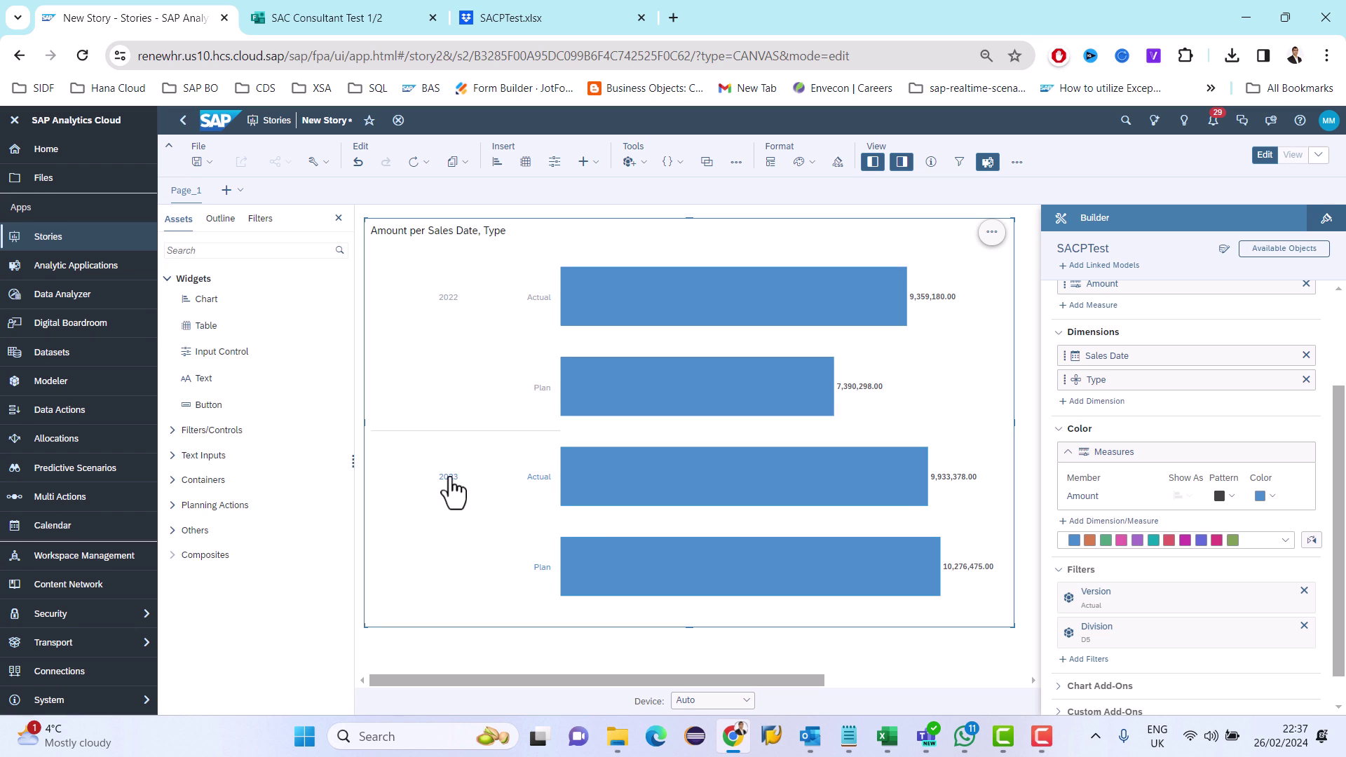
left_click(447, 487)
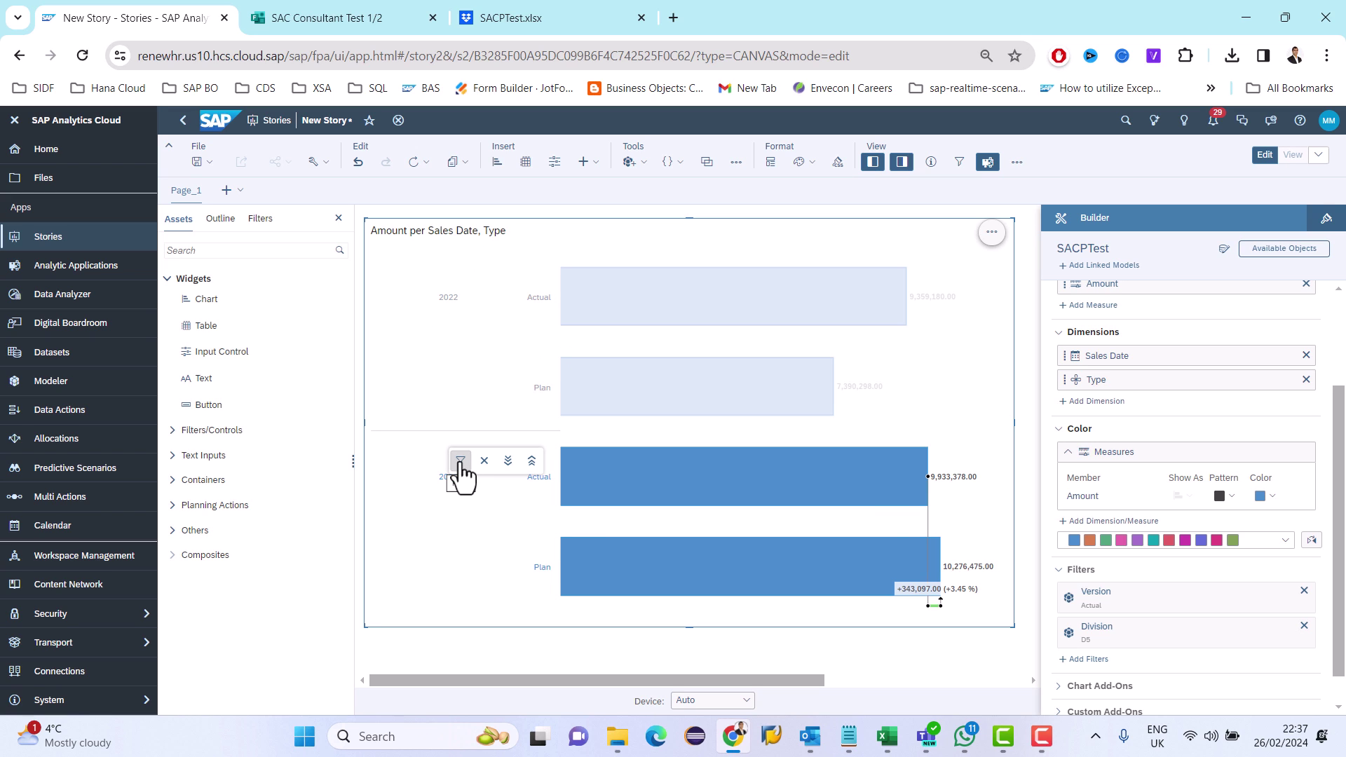
left_click(460, 463)
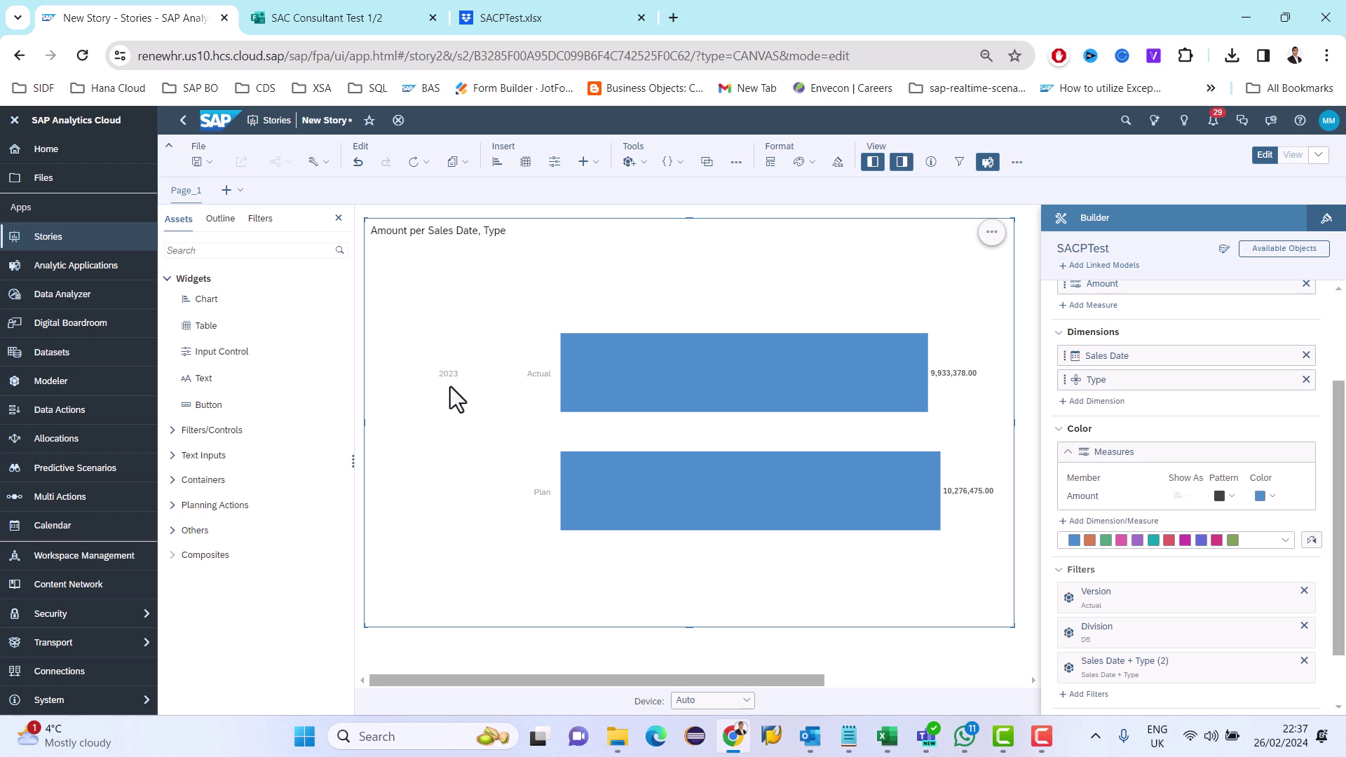
Change the chart's Sales Date hierarchy to Year, Quarter, Month, Day.
left_click(445, 378)
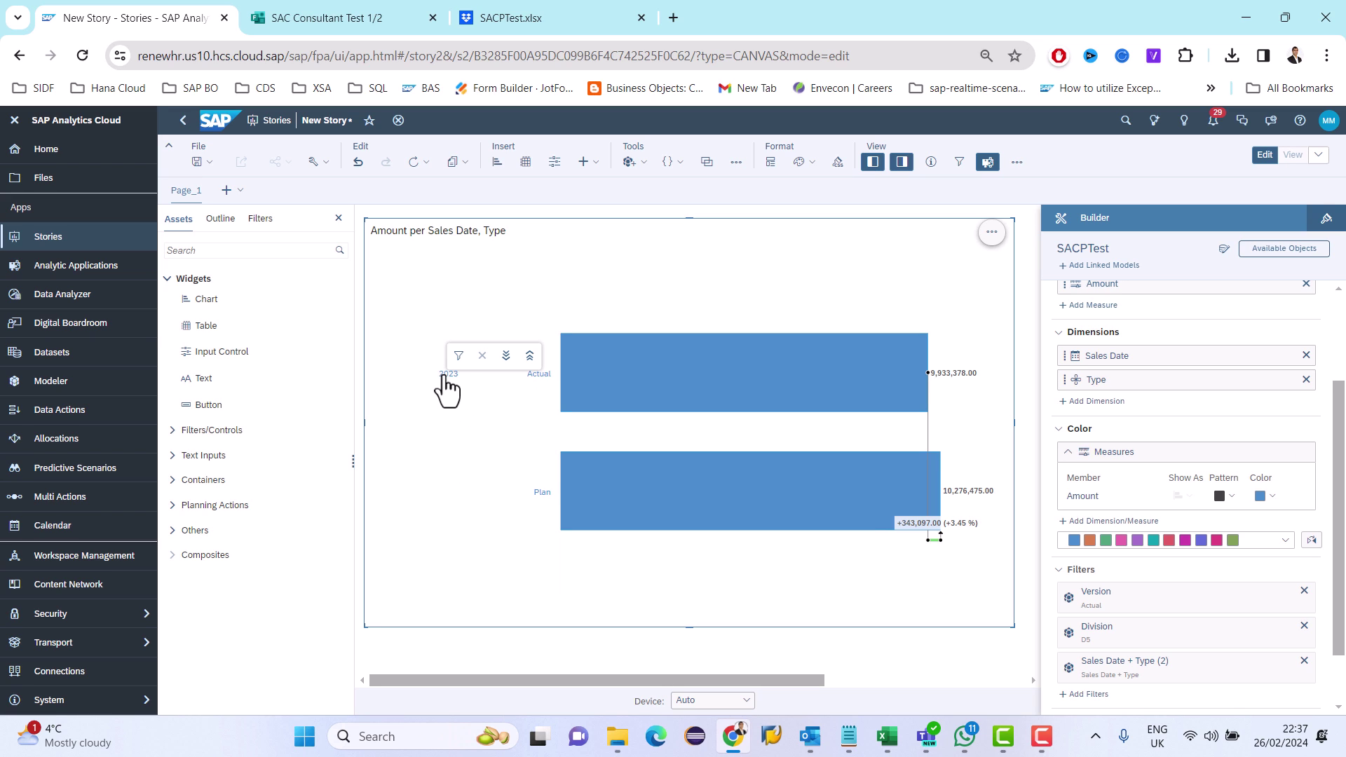
left_click(990, 234)
mouse_move(1048, 250)
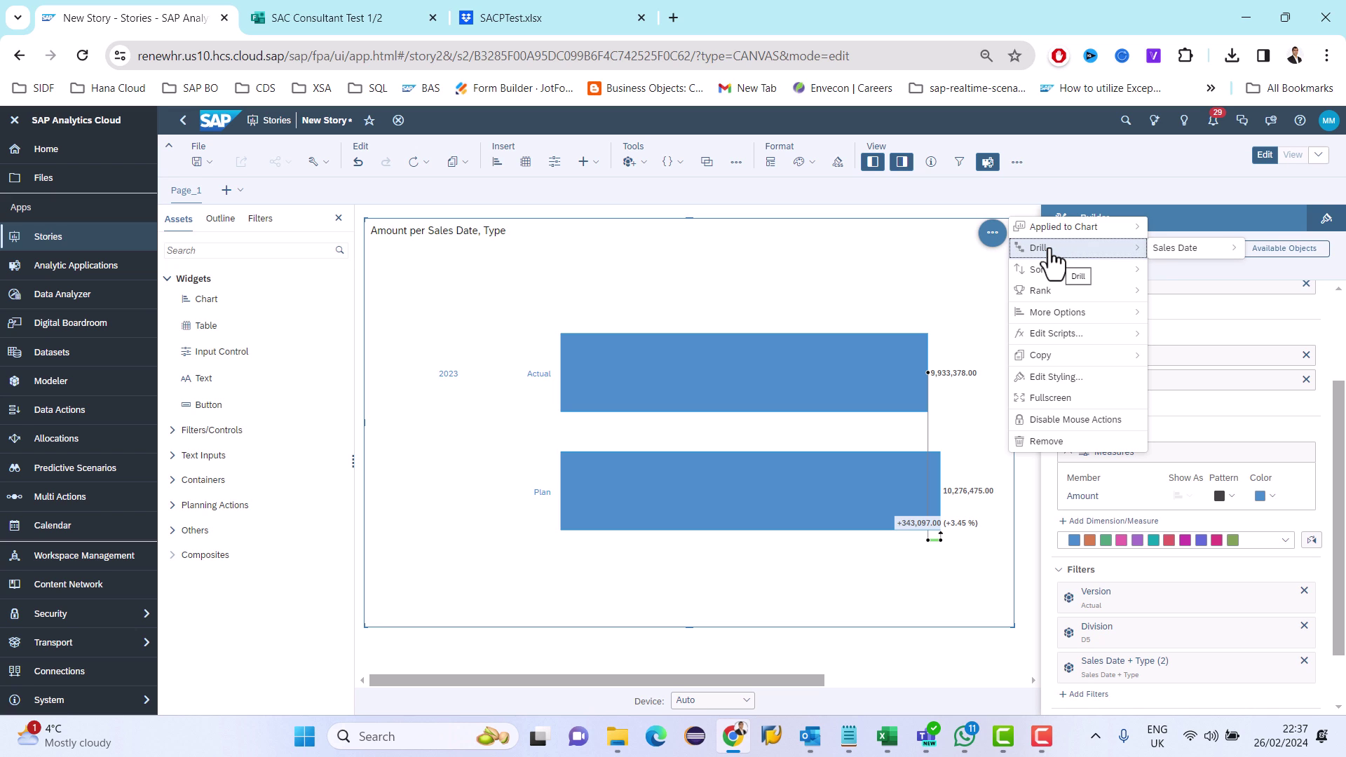
mouse_move(1167, 263)
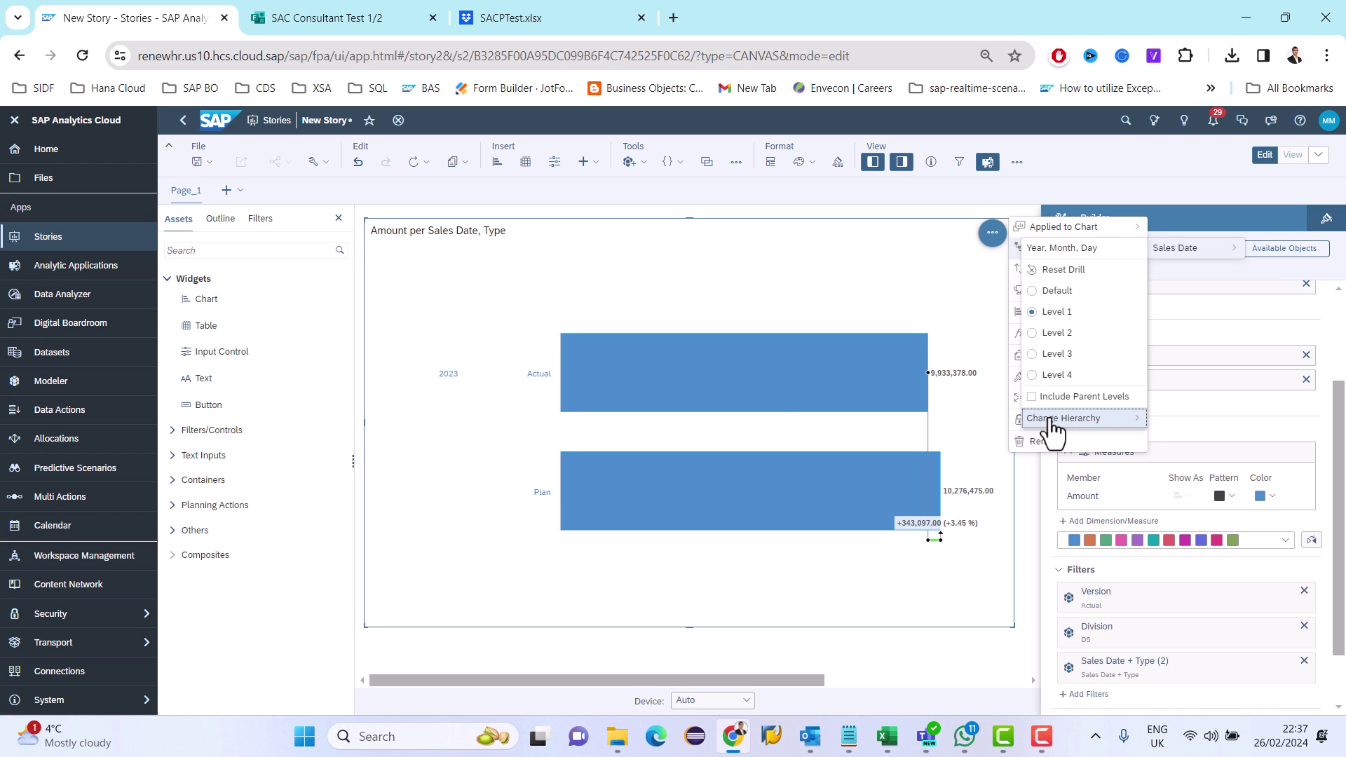
mouse_move(1049, 427)
left_click(998, 477)
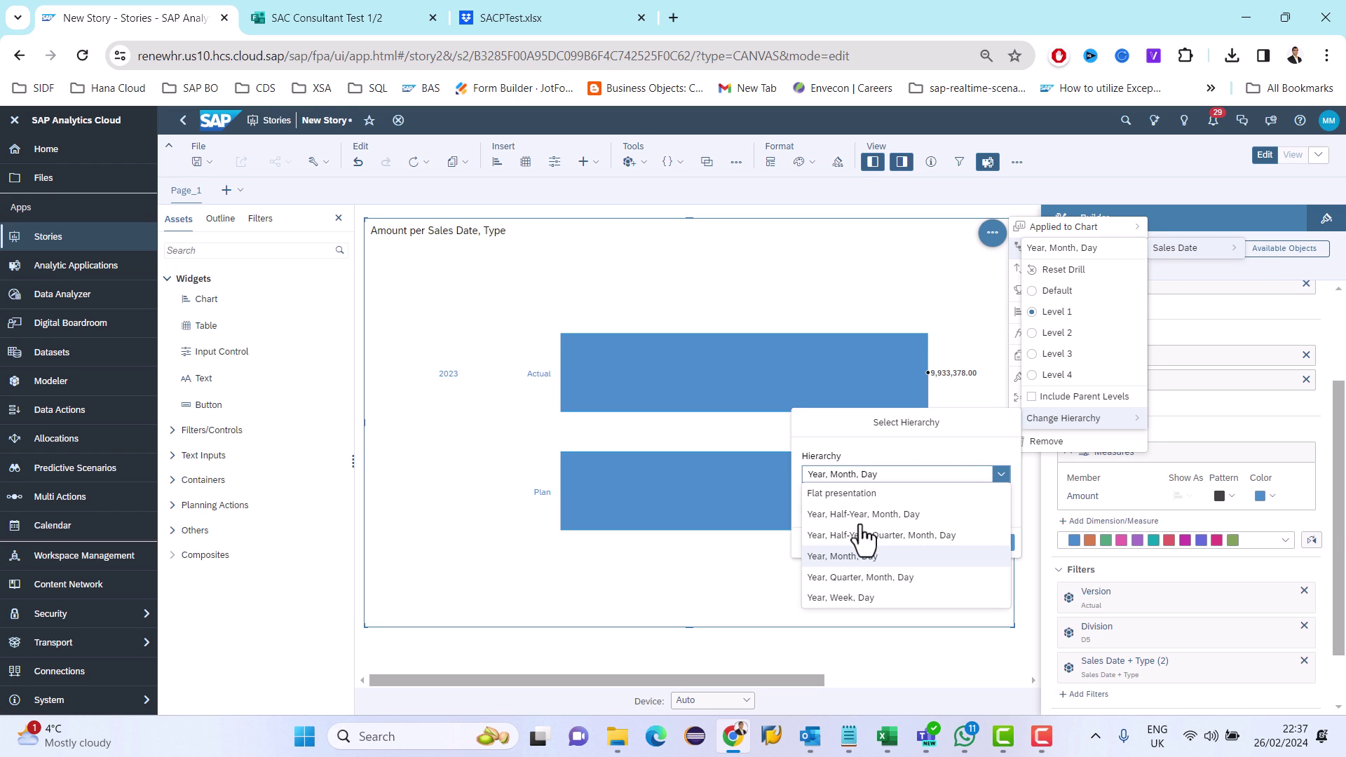
left_click(843, 579)
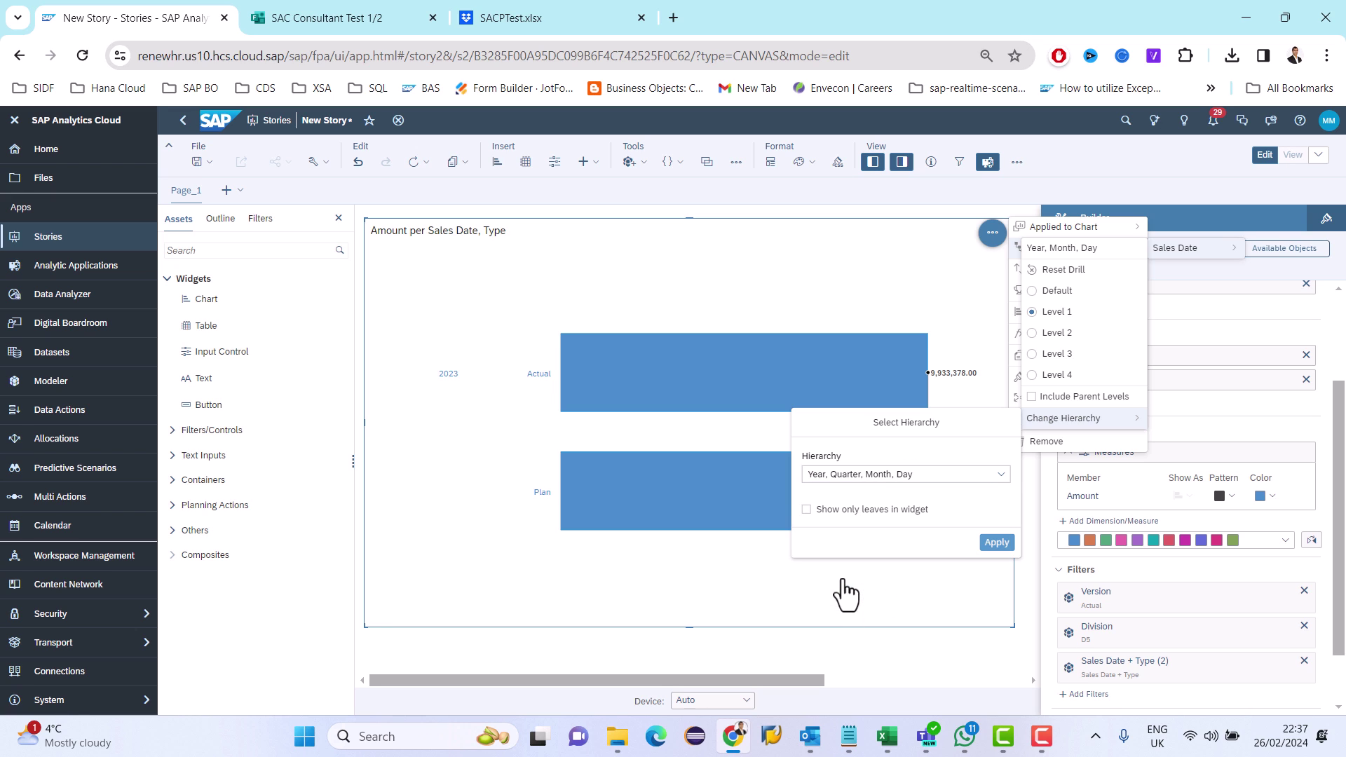
left_click(995, 544)
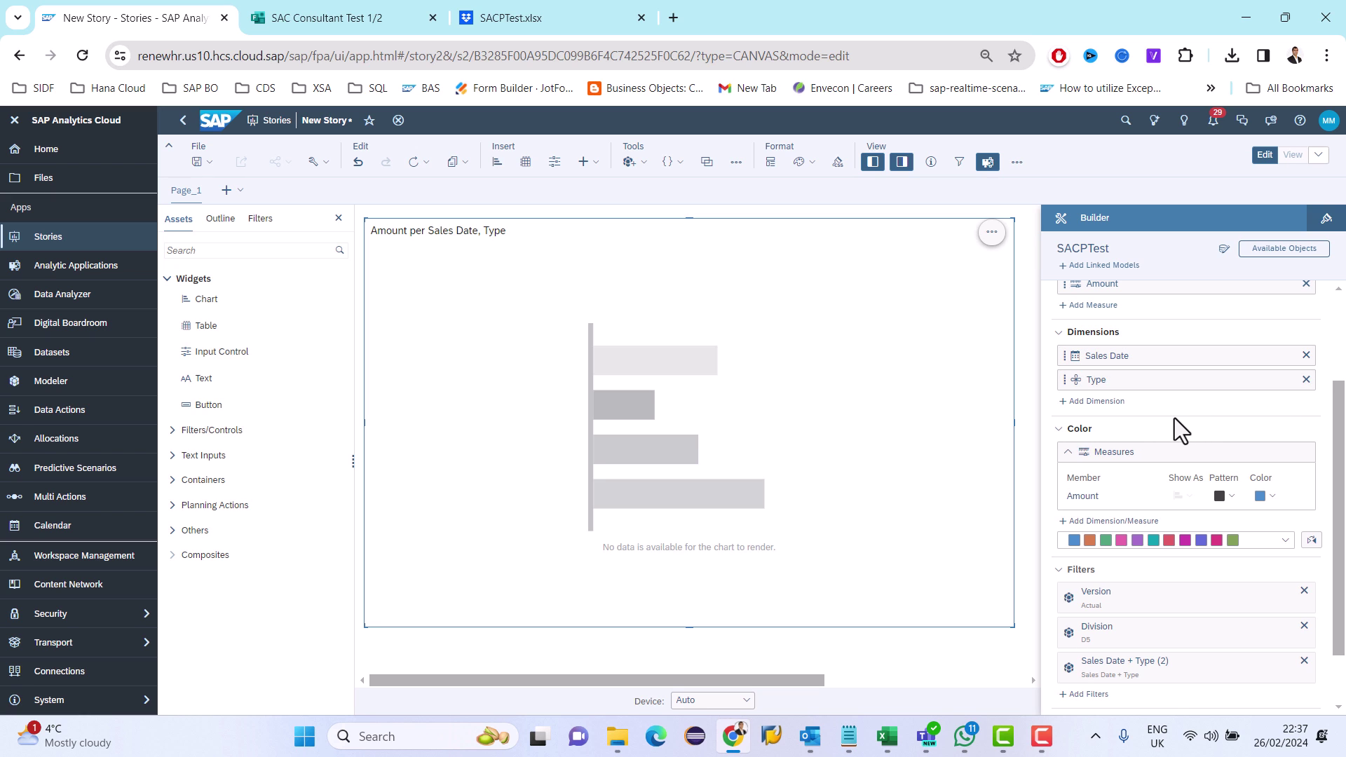
Remove the Sales Date + Type filter from the chart, and drill the chart down from all dates to years.
scroll(1175, 418, "up", 3)
scroll(1192, 393, "down", 5)
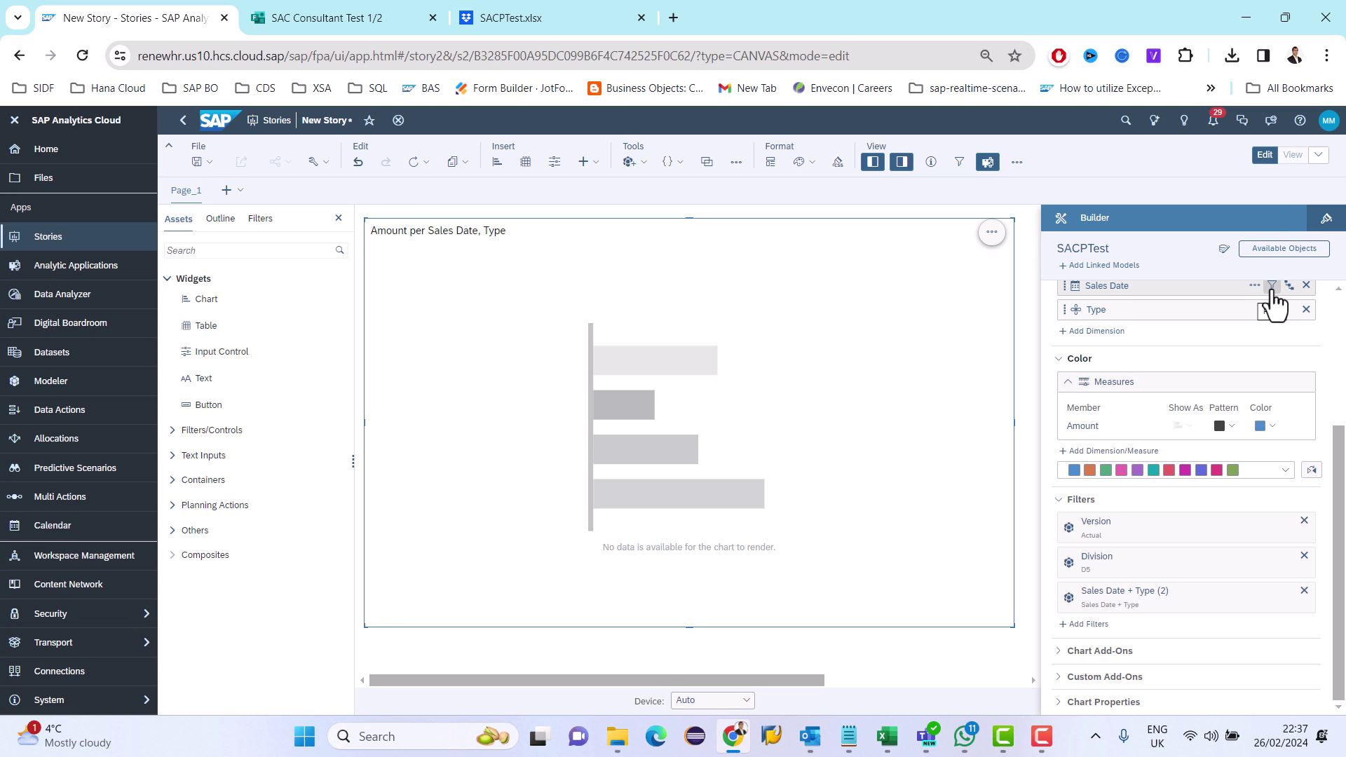
left_click(1271, 287)
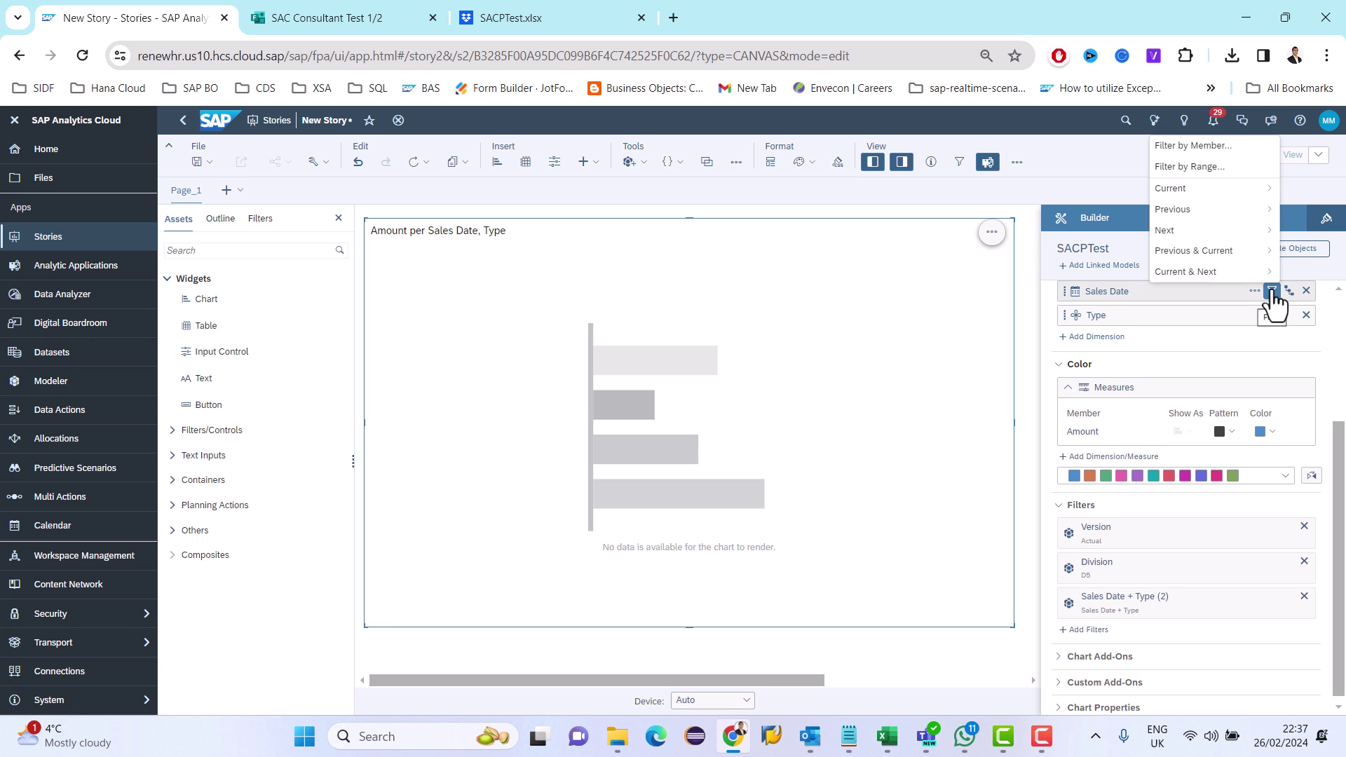
left_click(1213, 348)
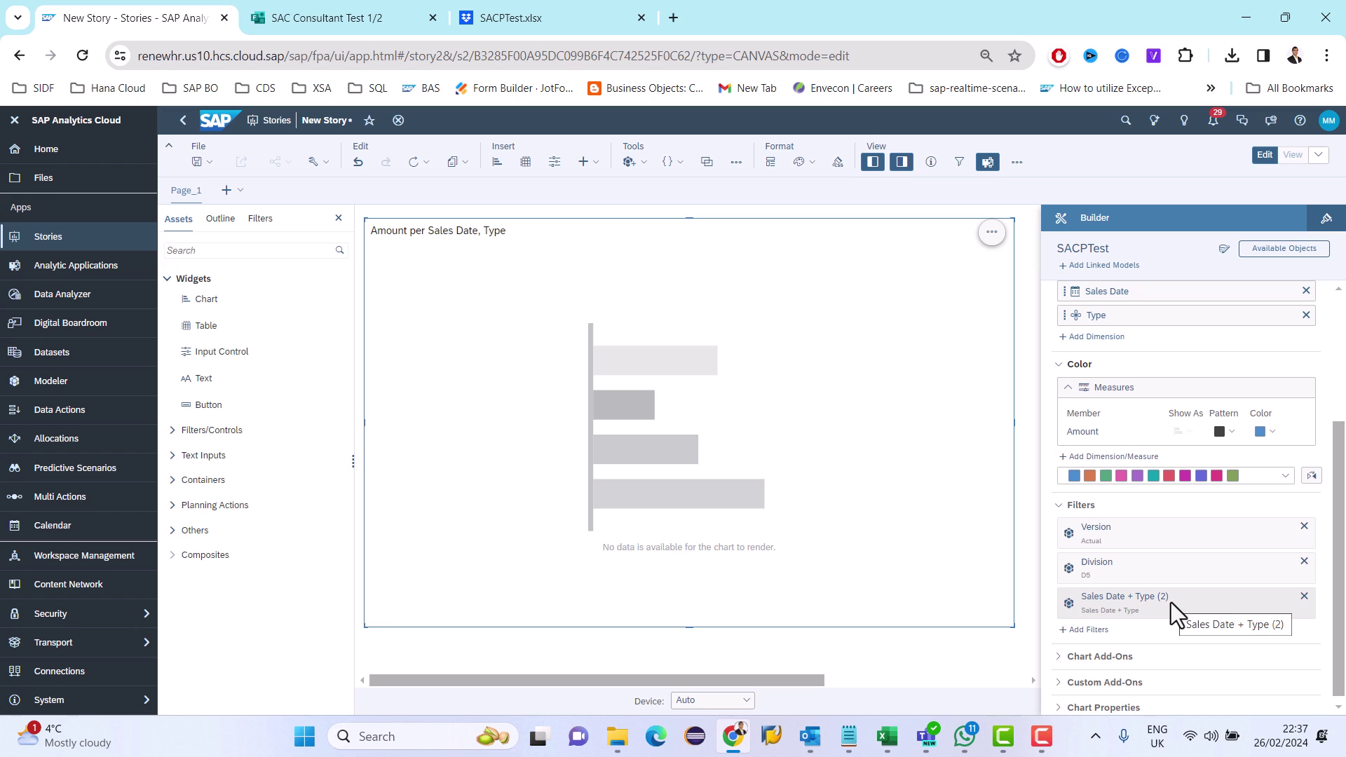
left_click(1302, 597)
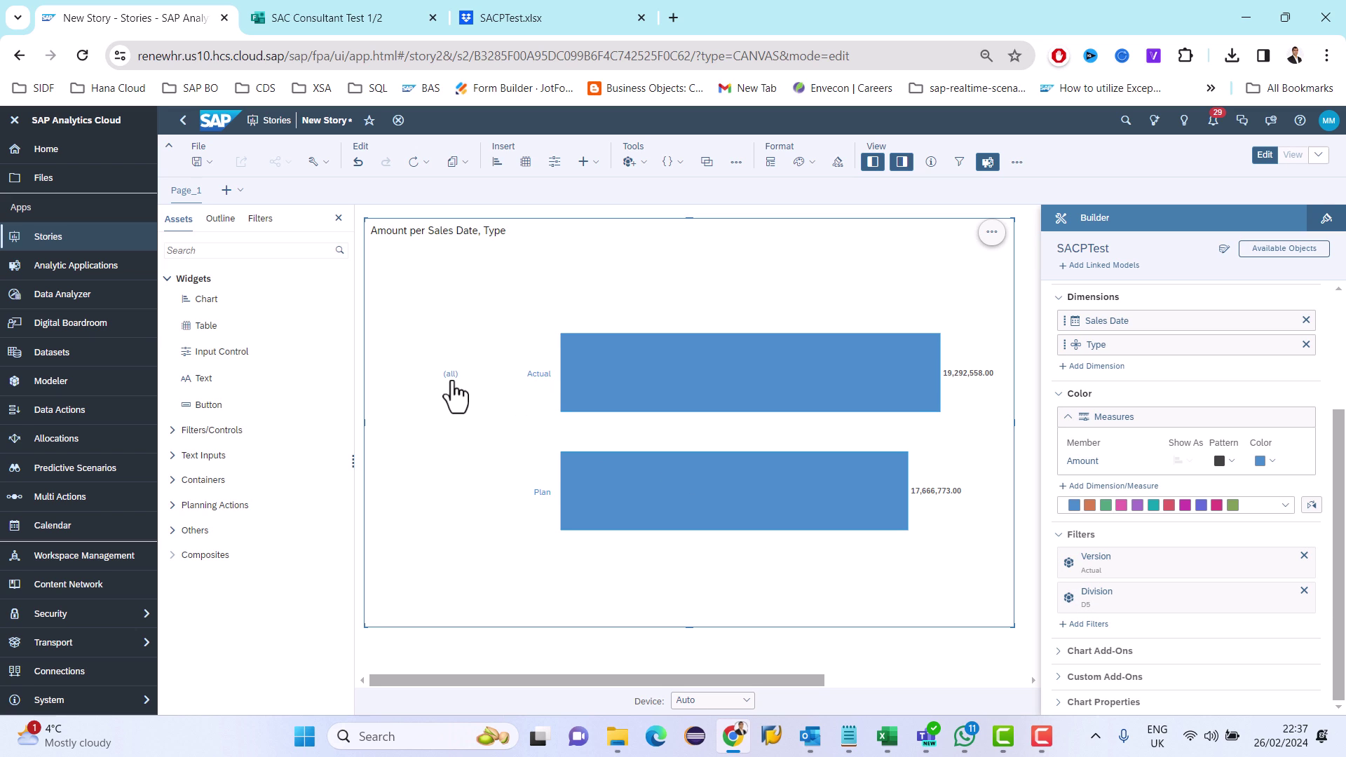
left_click(451, 382)
left_click(515, 374)
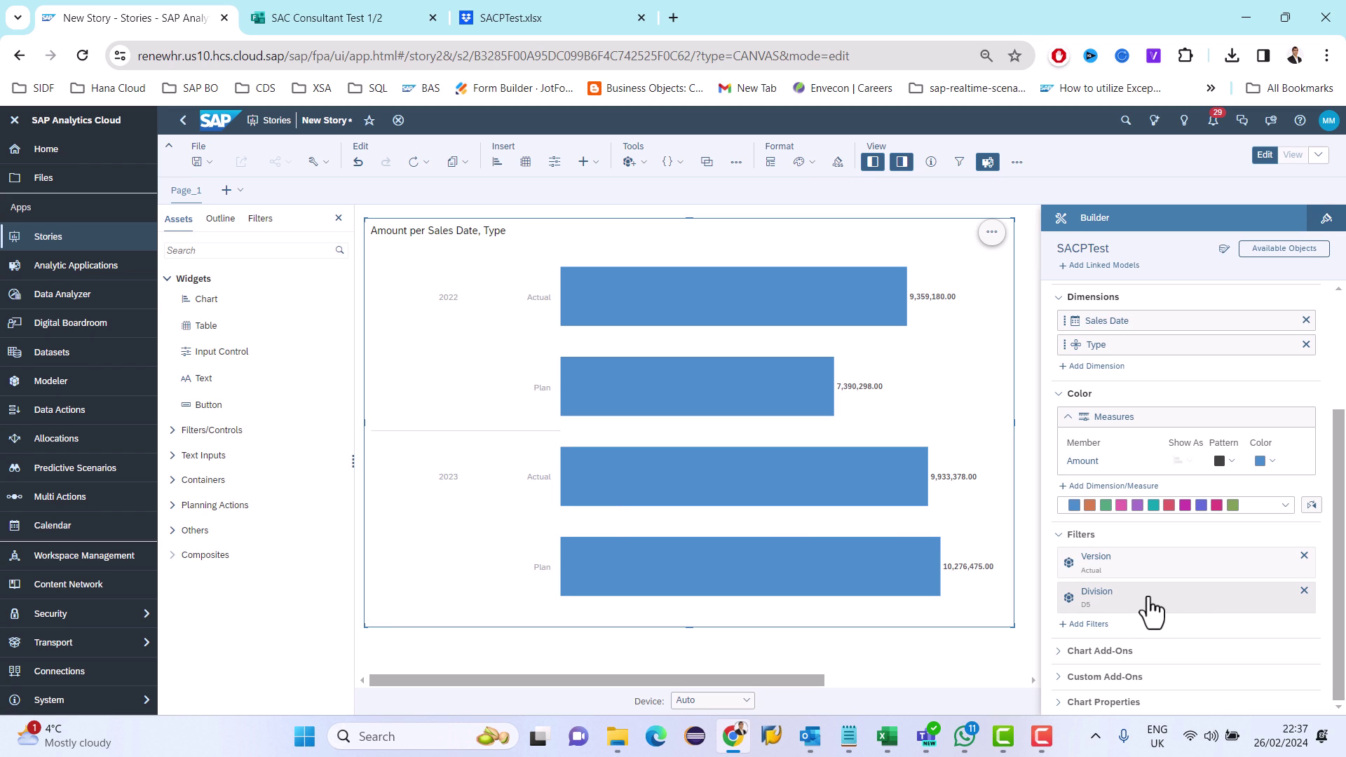
Add the Division dimension to the chart alongside Sales Date and Type.
left_click(449, 479)
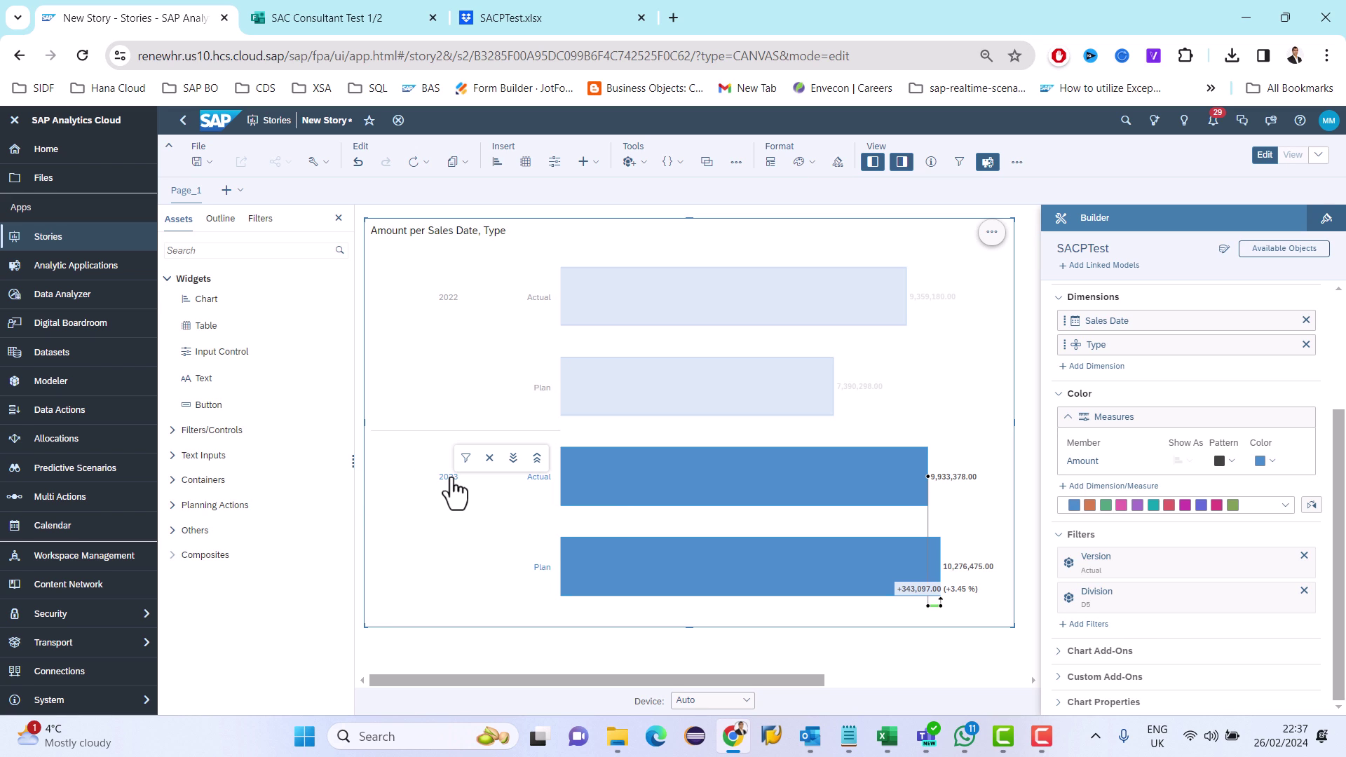
left_click(1157, 397)
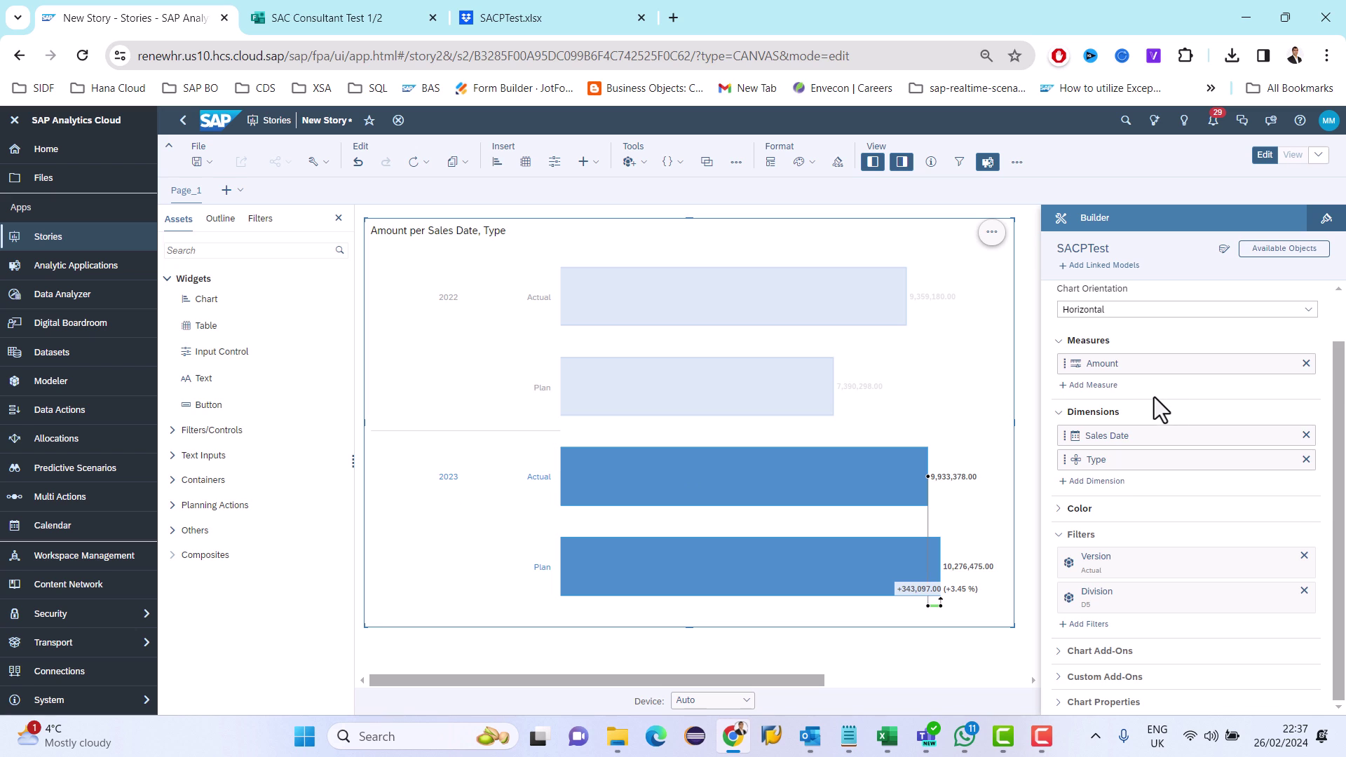
left_click(1093, 481)
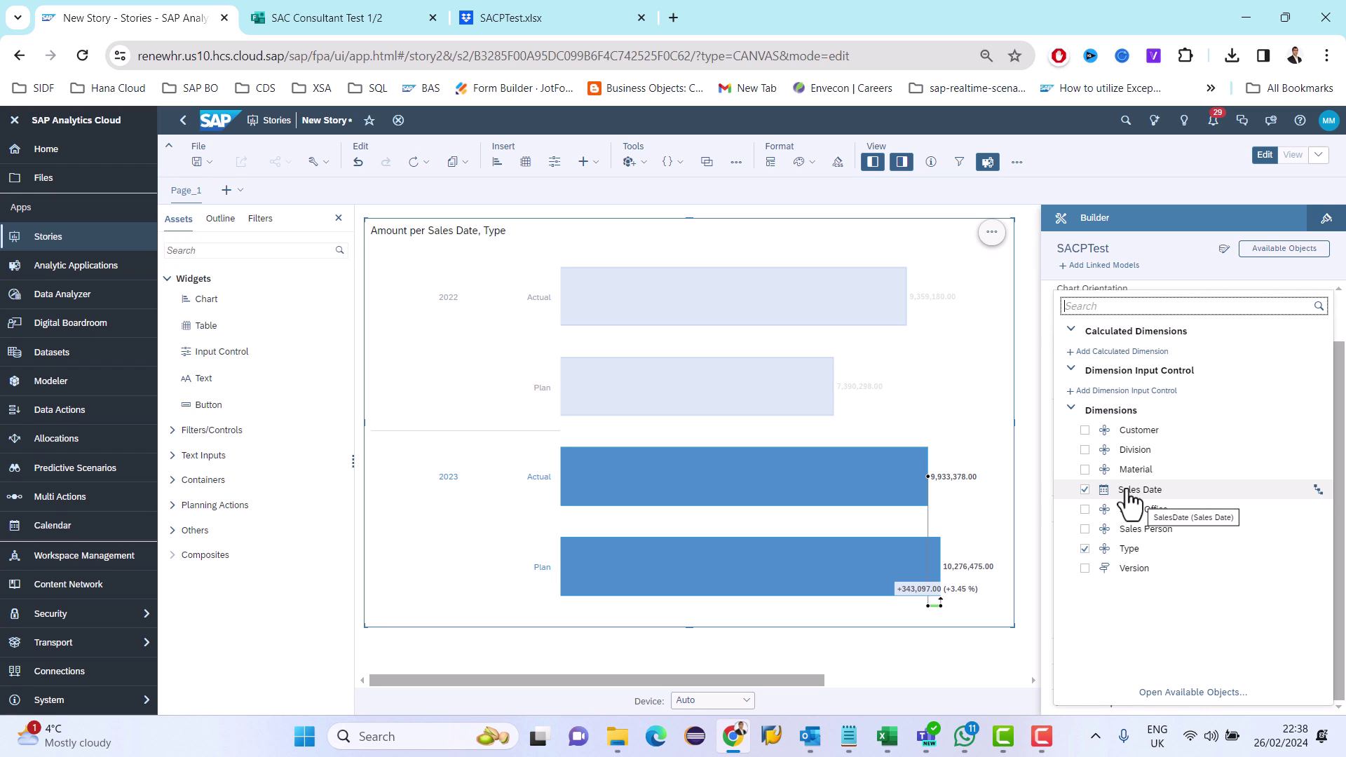
left_click(1084, 450)
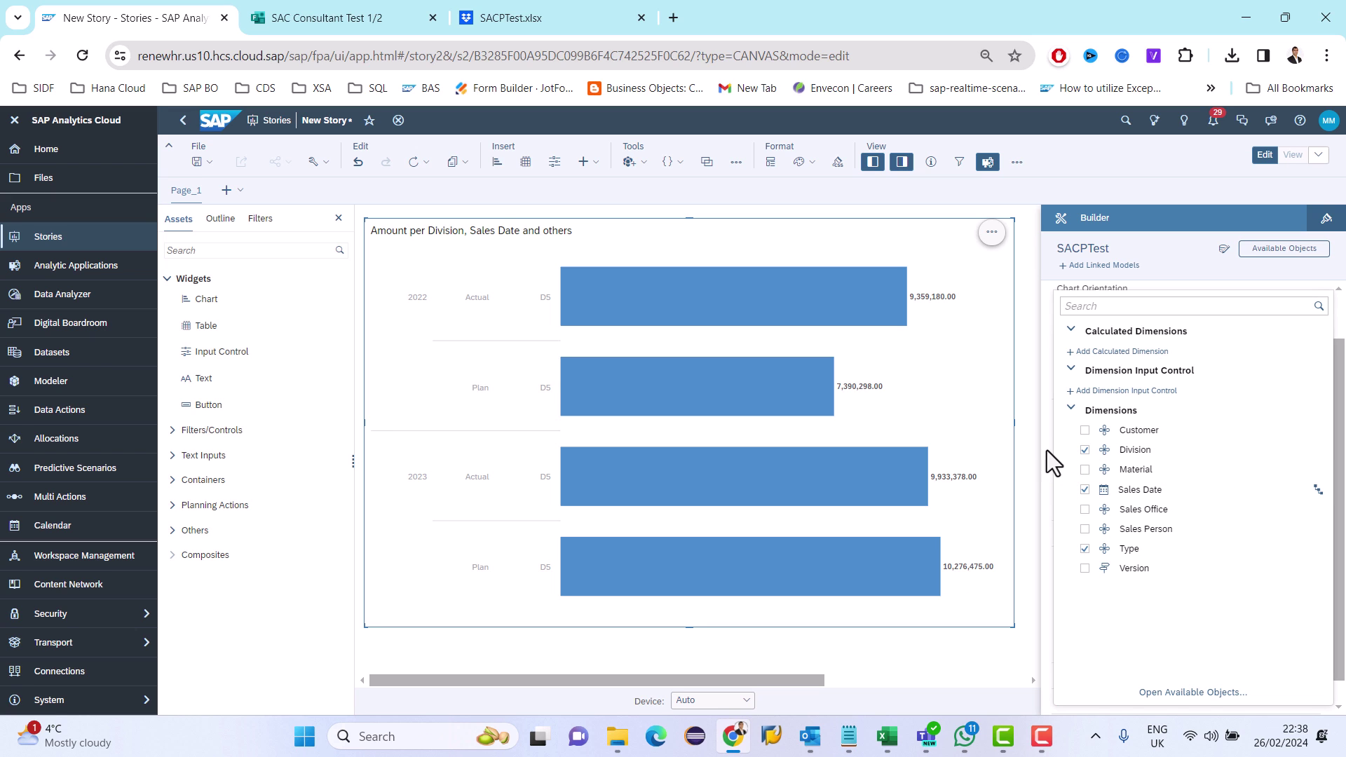
left_click(1046, 450)
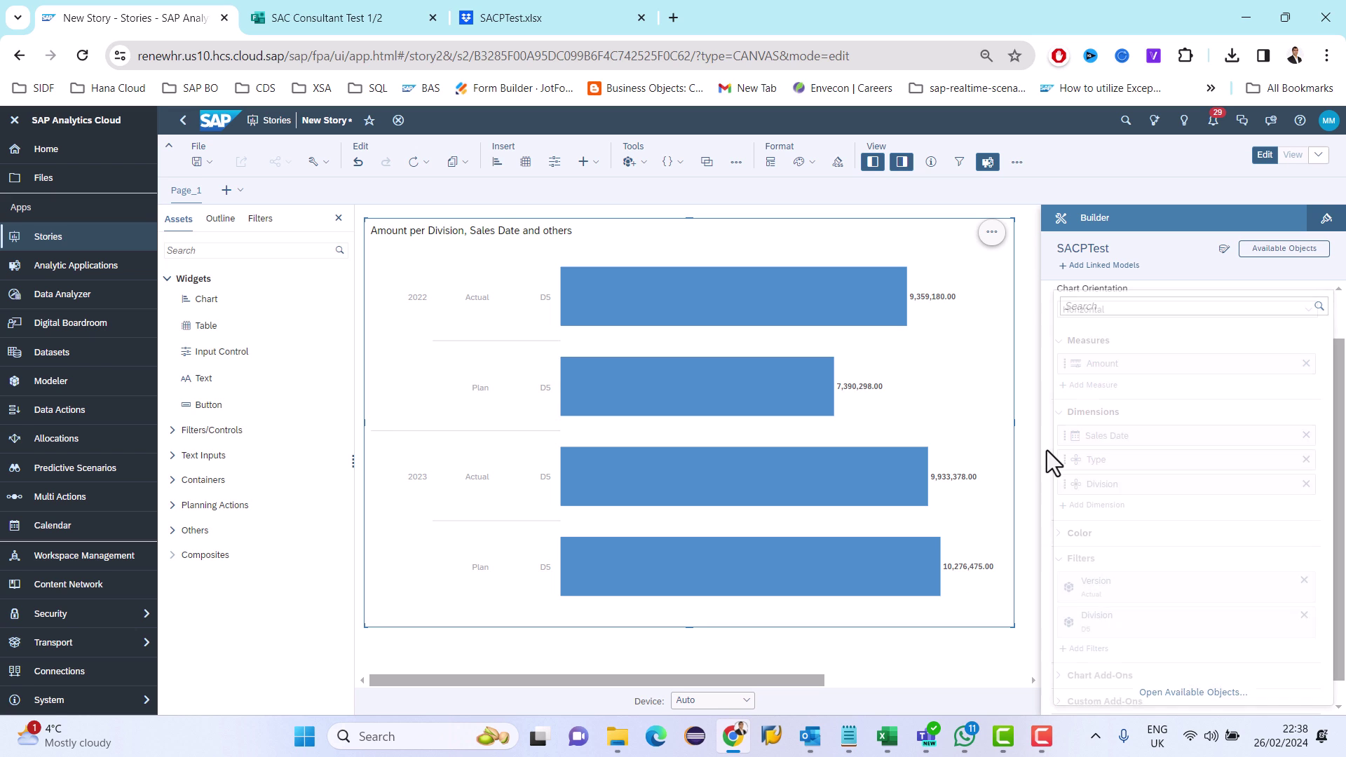
Filter the chart to 2023, recheck question 4 in the test form, and drill the chart down to quarters.
left_click(417, 478)
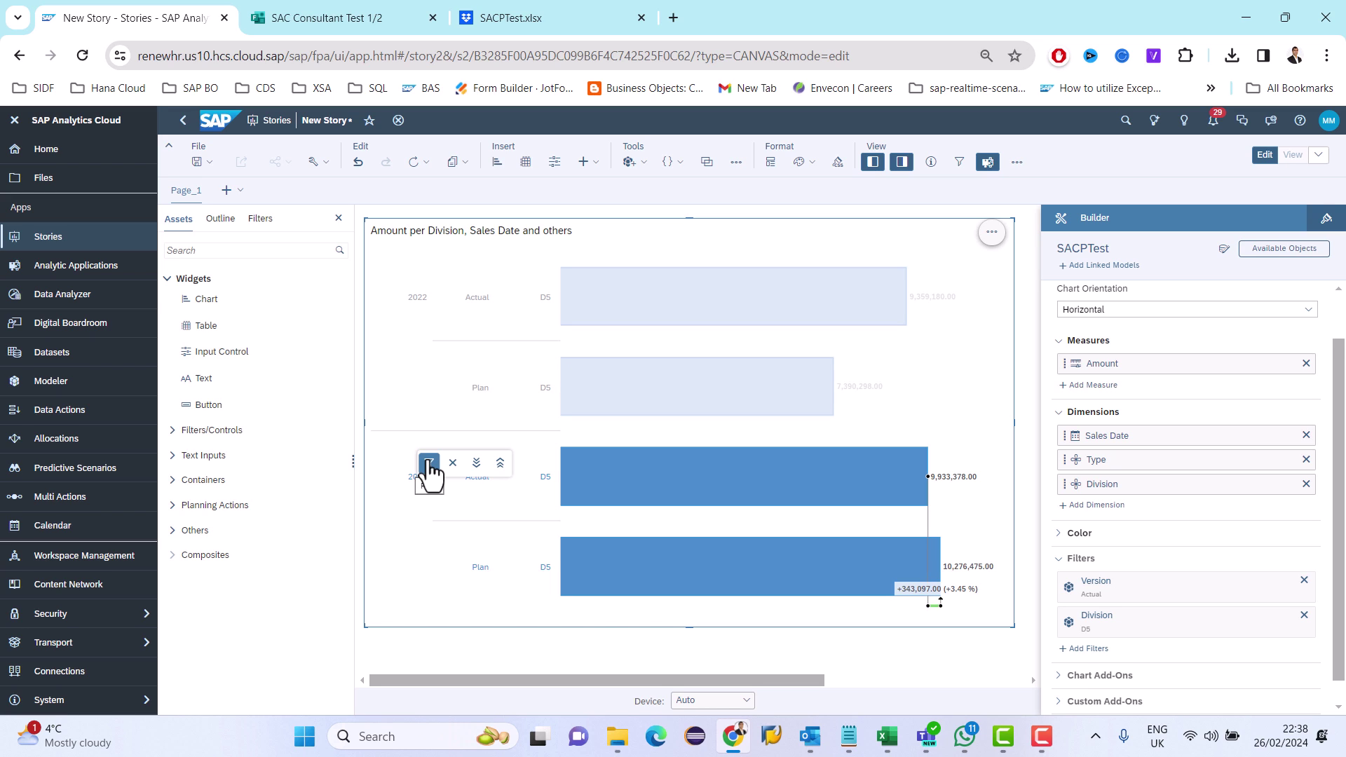
left_click(429, 464)
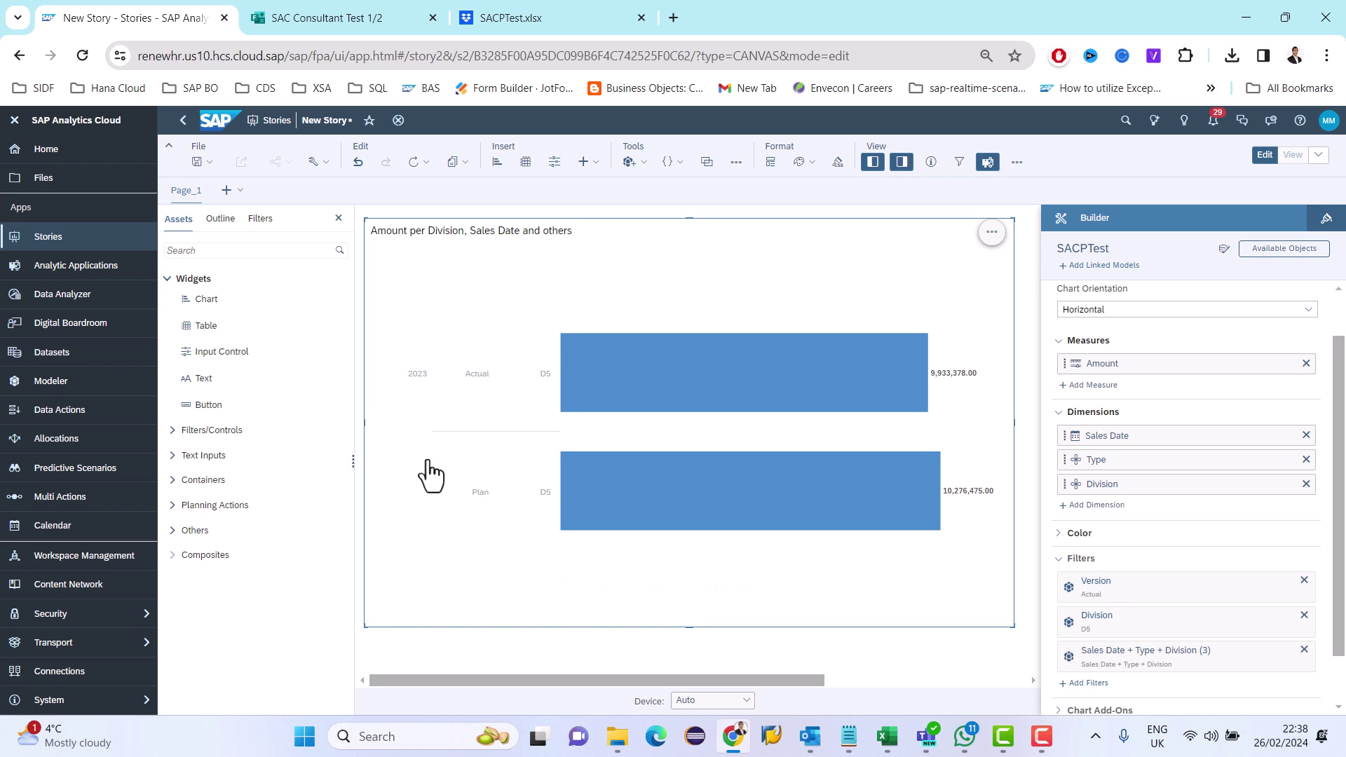
left_click(418, 377)
left_click(366, 19)
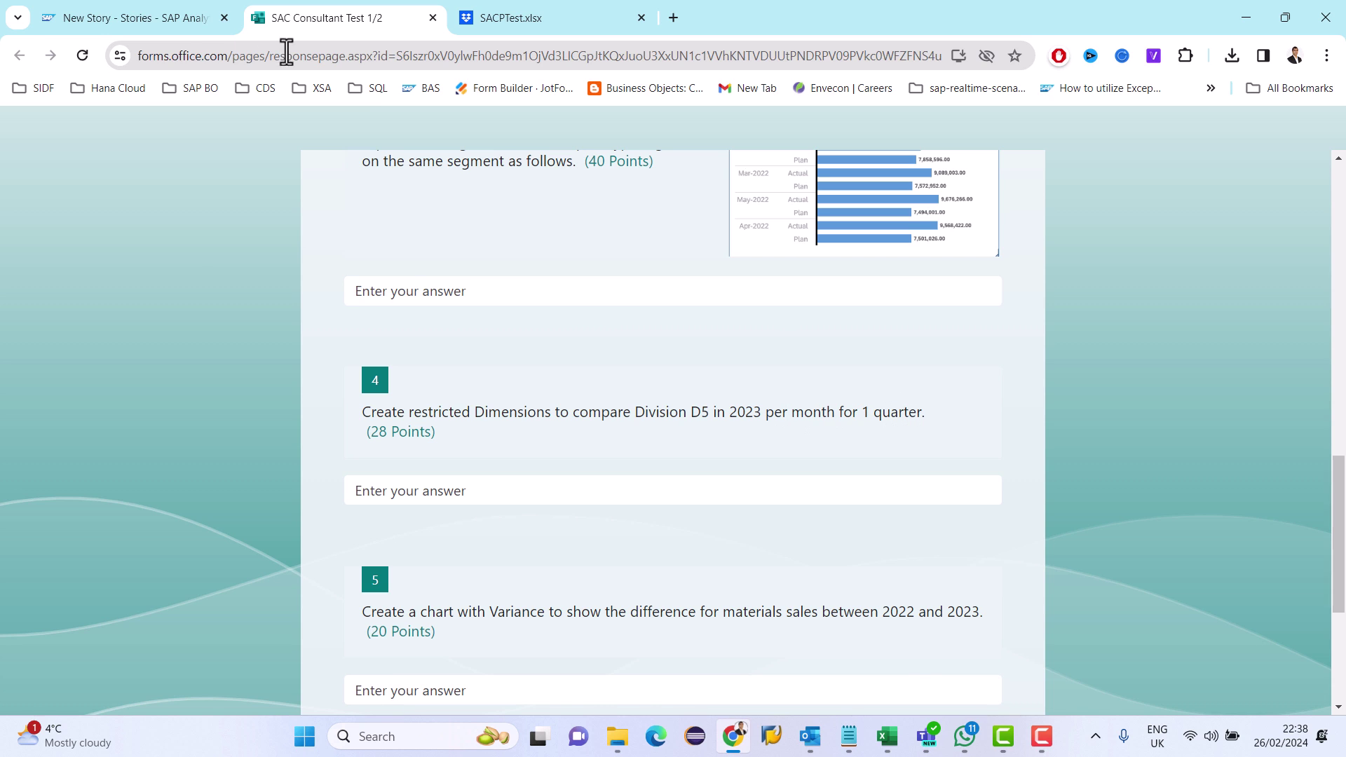
left_click(179, 19)
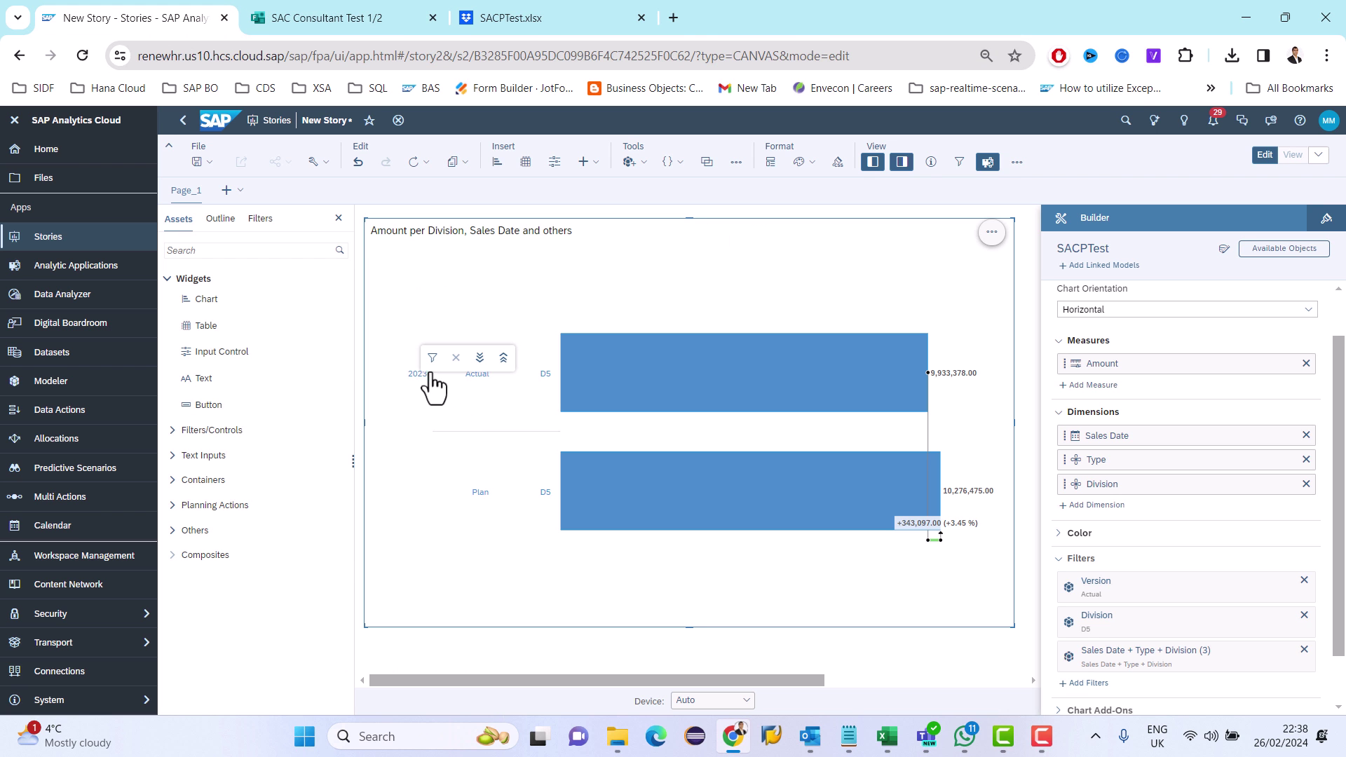
left_click(479, 357)
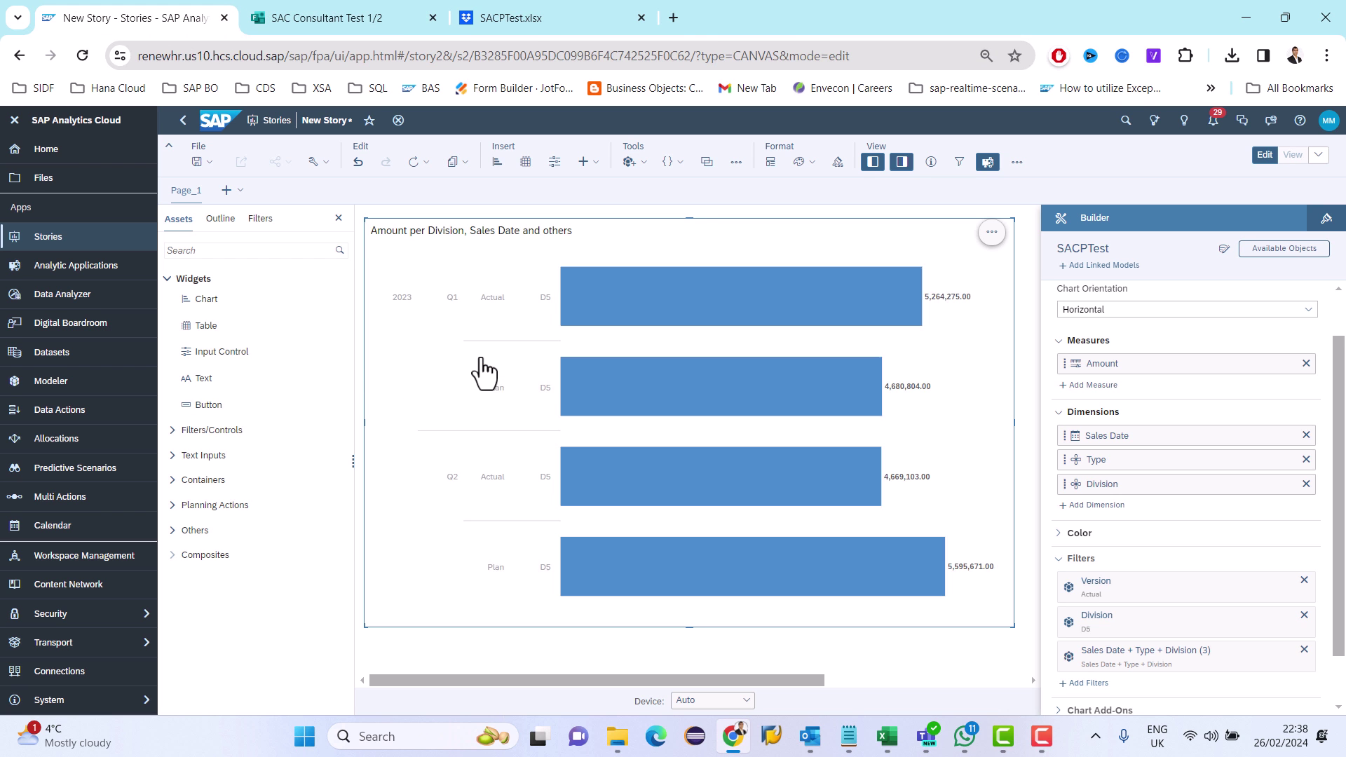
Filter the chart to Q1 of 2023 and drill it down to months.
left_click(451, 298)
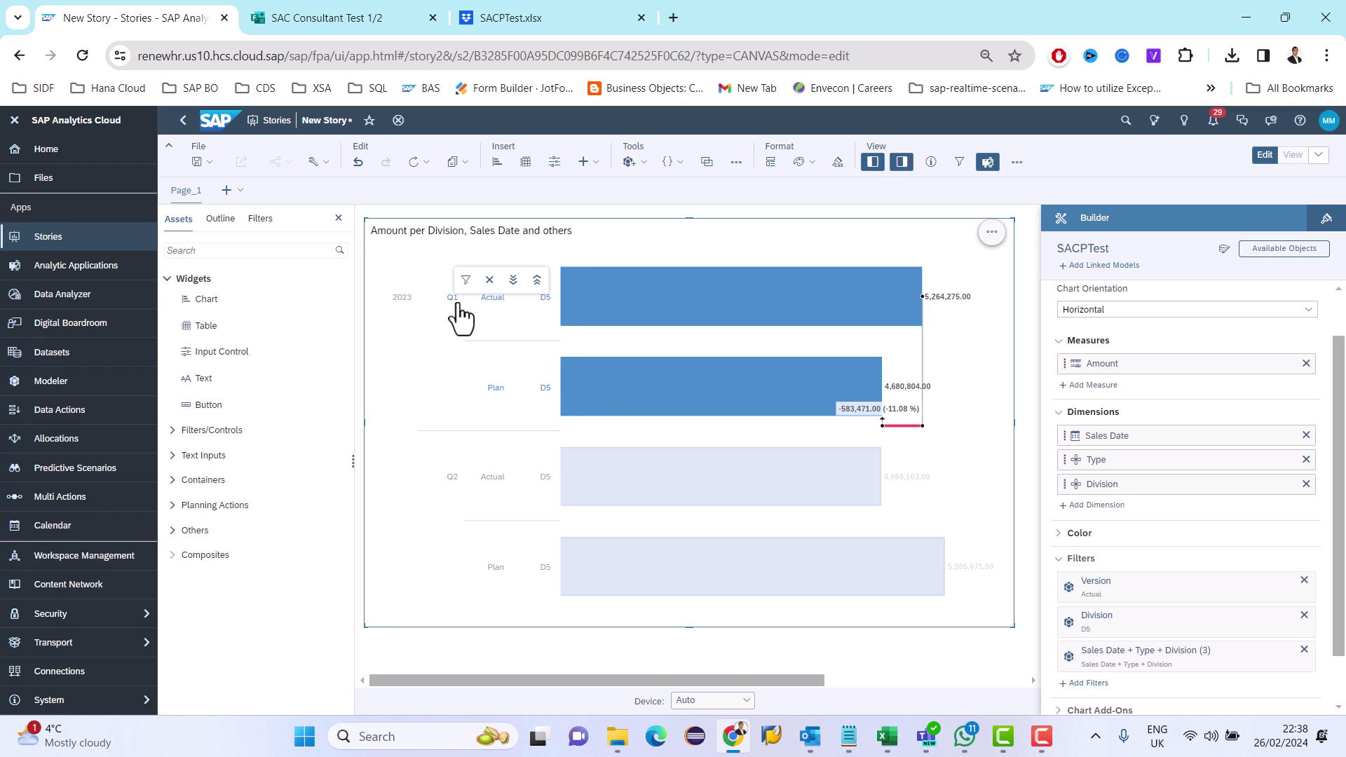
left_click(464, 283)
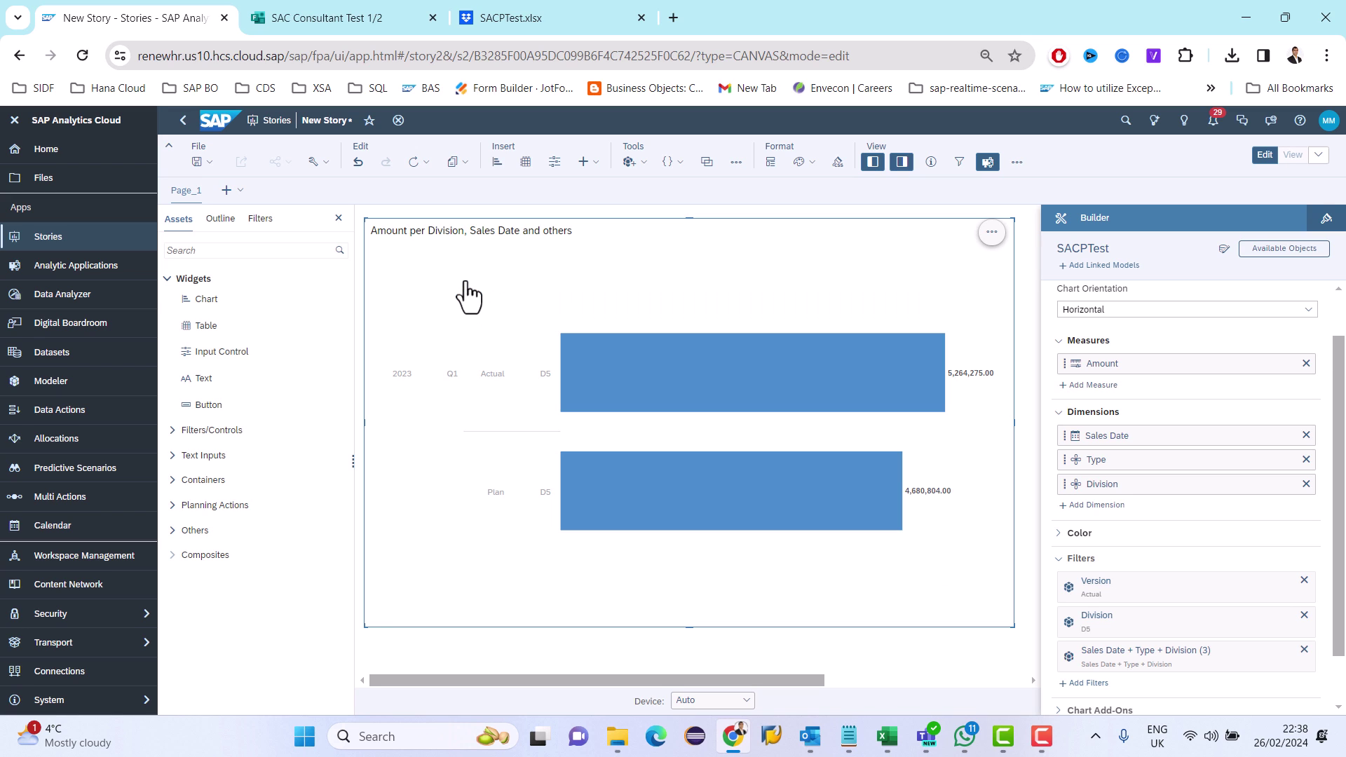
left_click(452, 376)
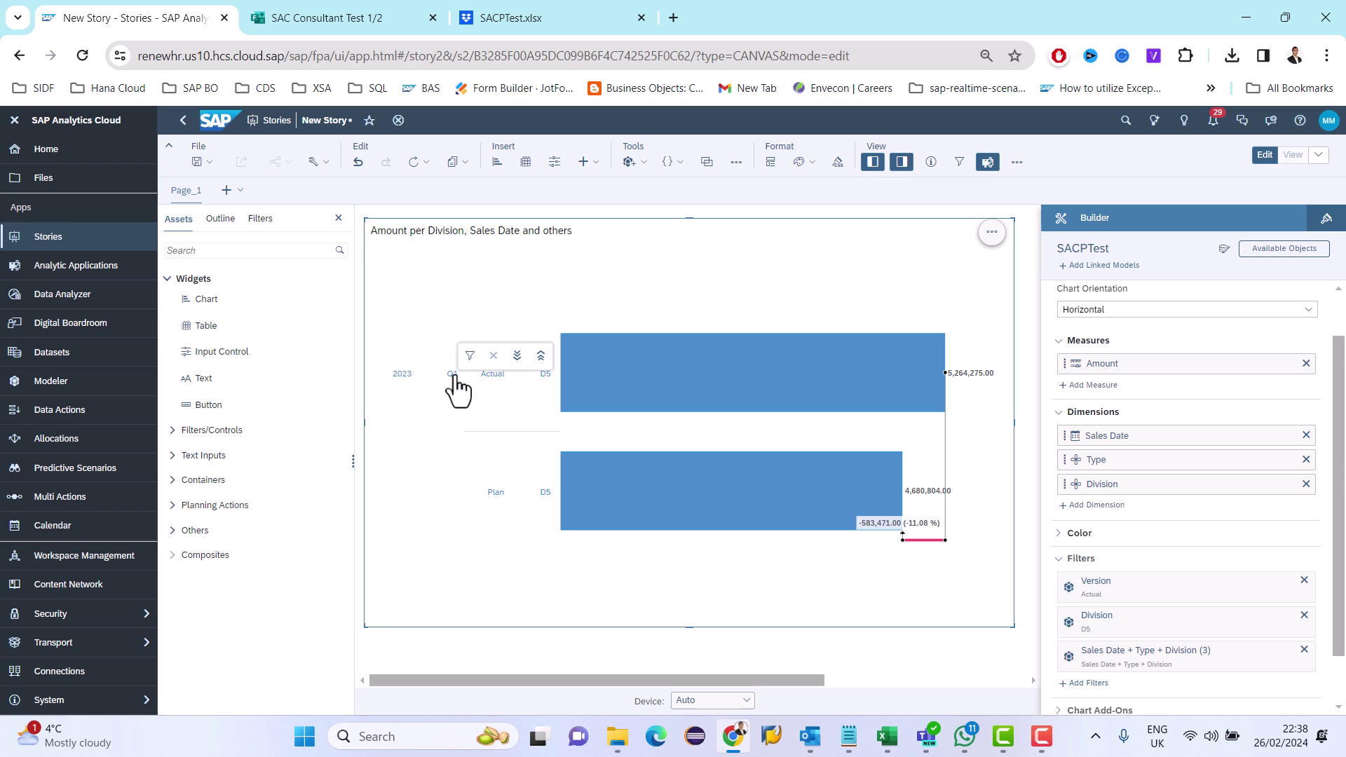
left_click(517, 356)
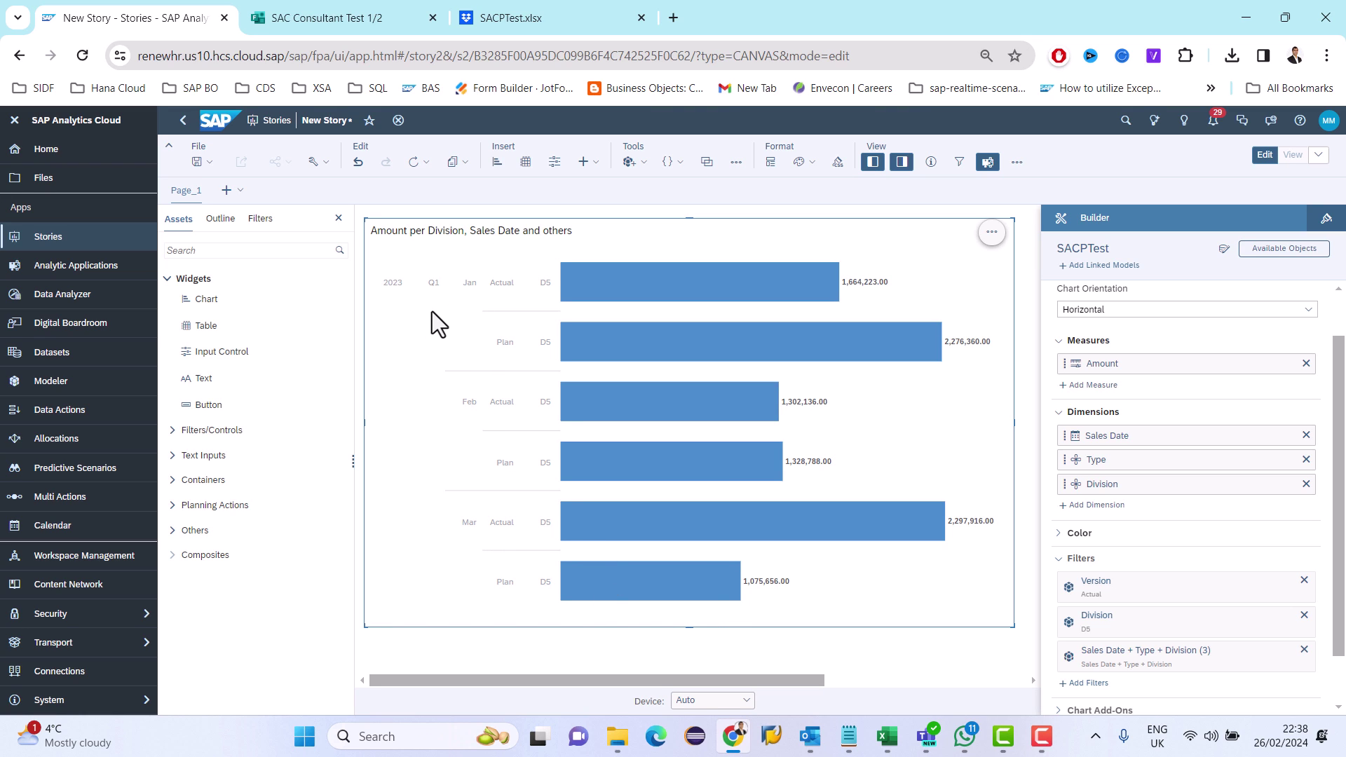
Read questions 4 and 5 in the SAC Consultant Test form and compare them with the story's monthly D5 chart.
left_click(306, 26)
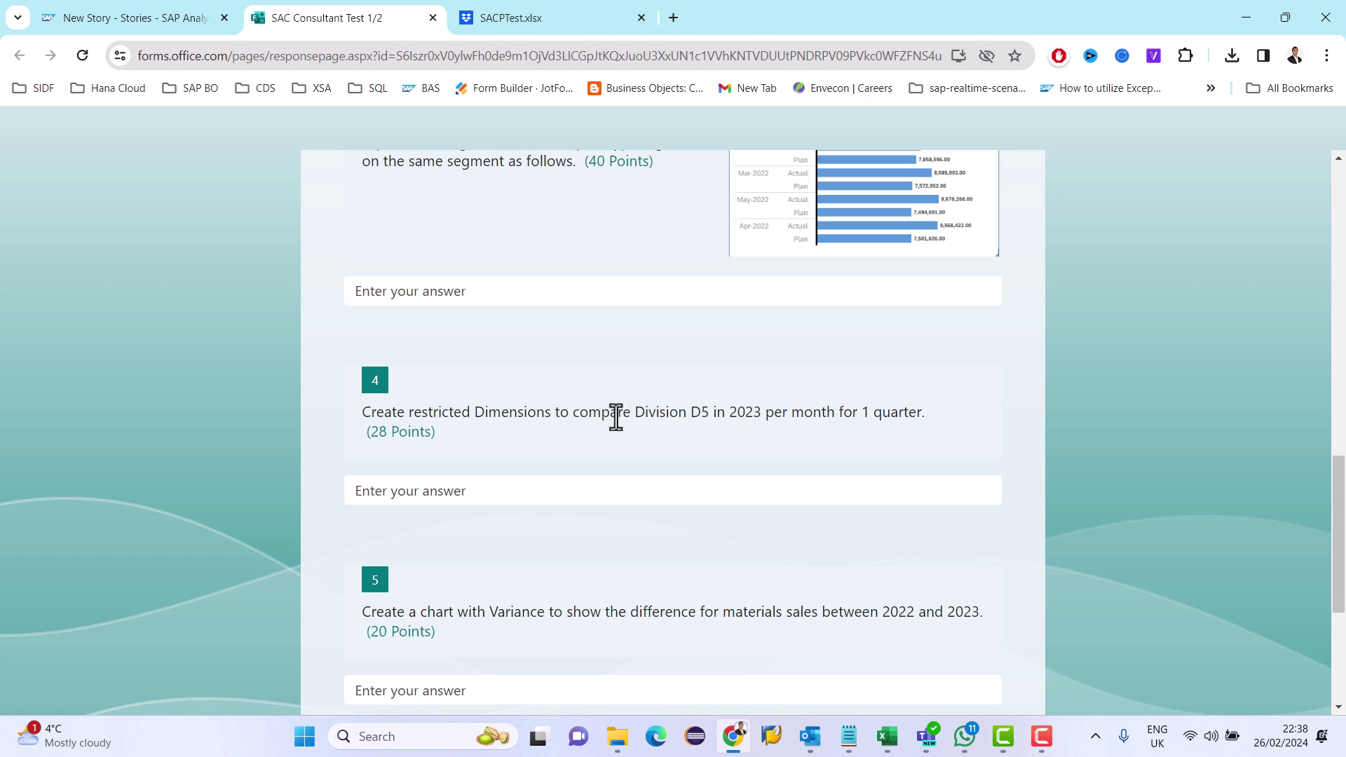
scroll(595, 401, "down", 1)
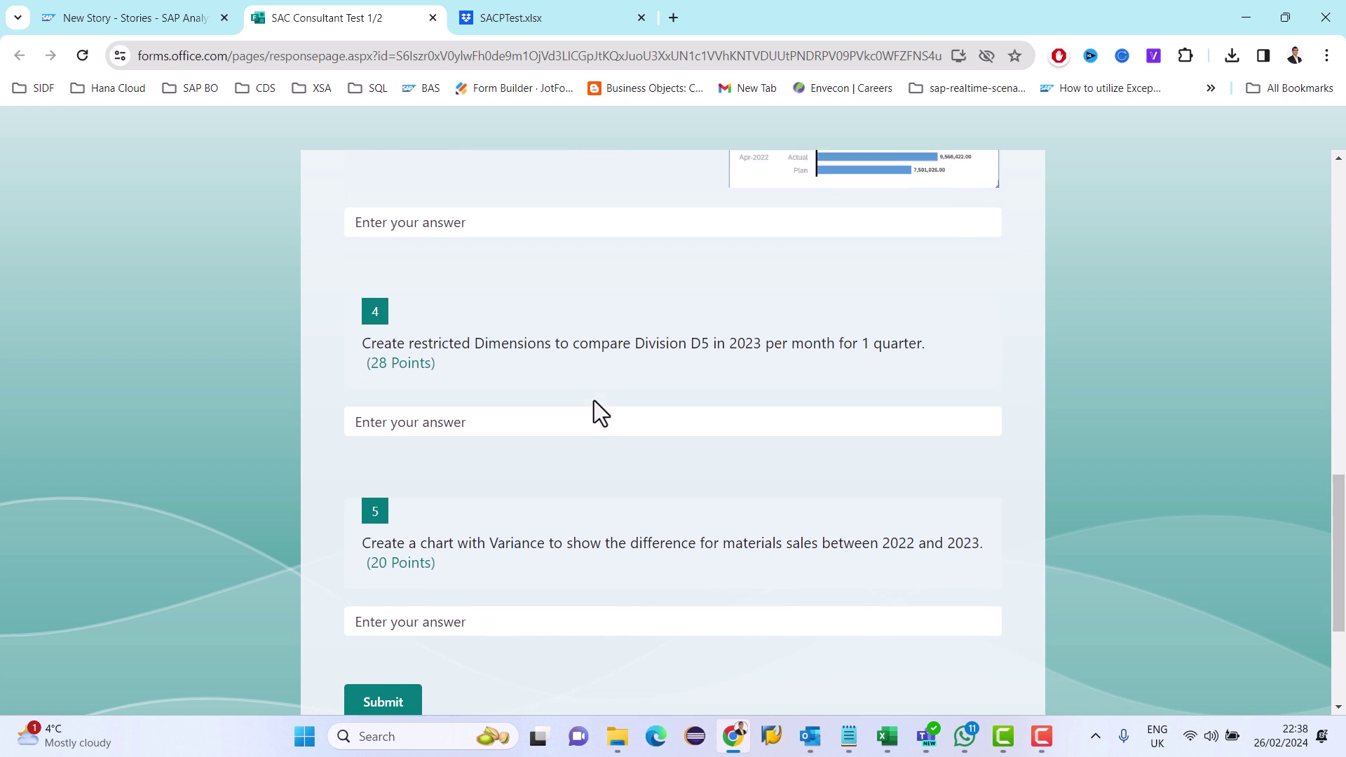
scroll(594, 401, "down", 2)
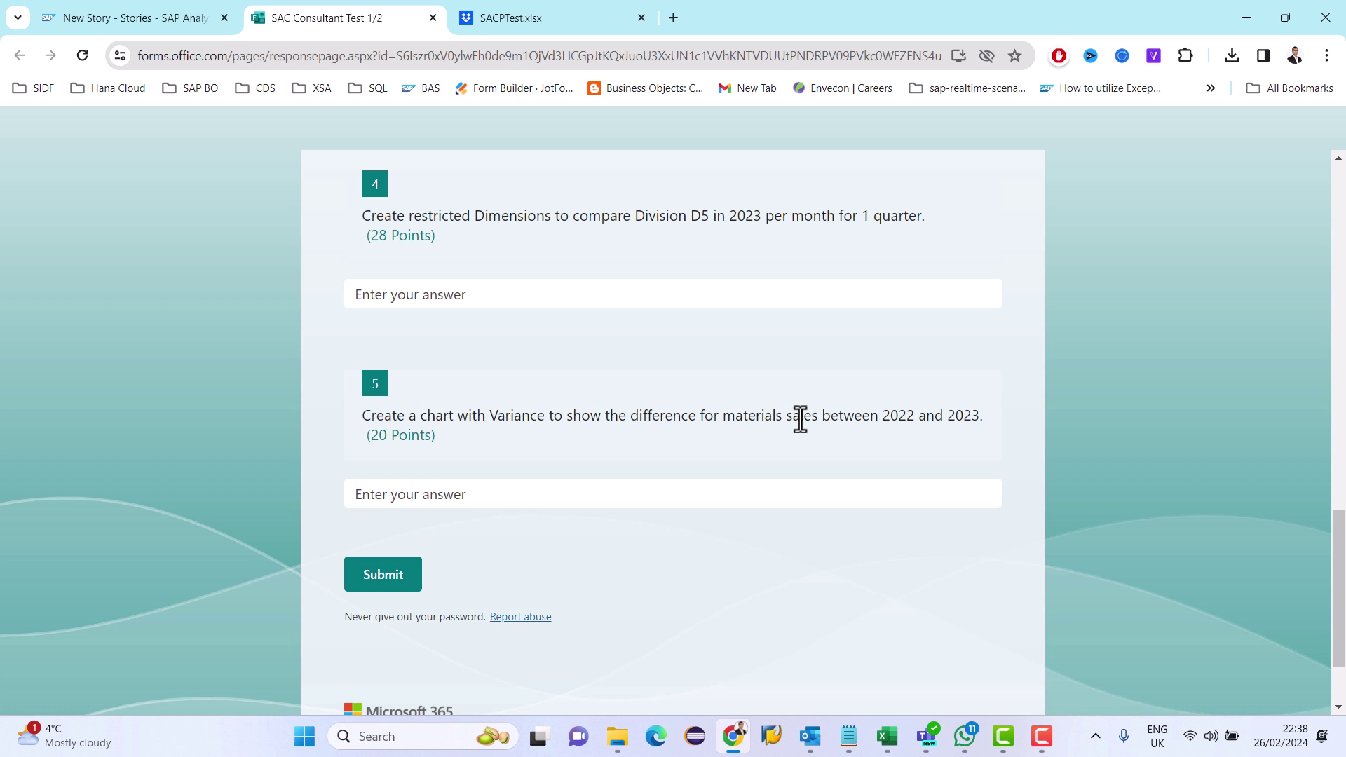
left_click(204, 20)
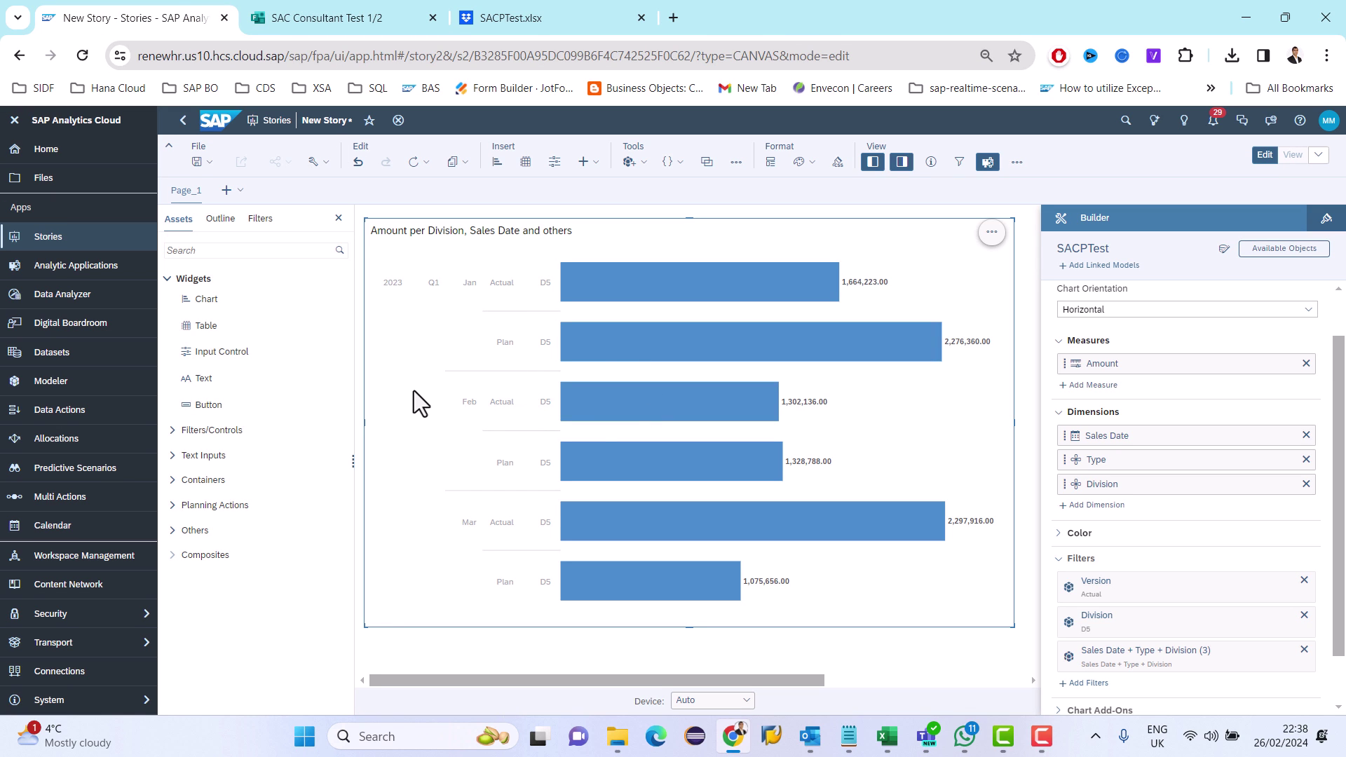
left_click(272, 16)
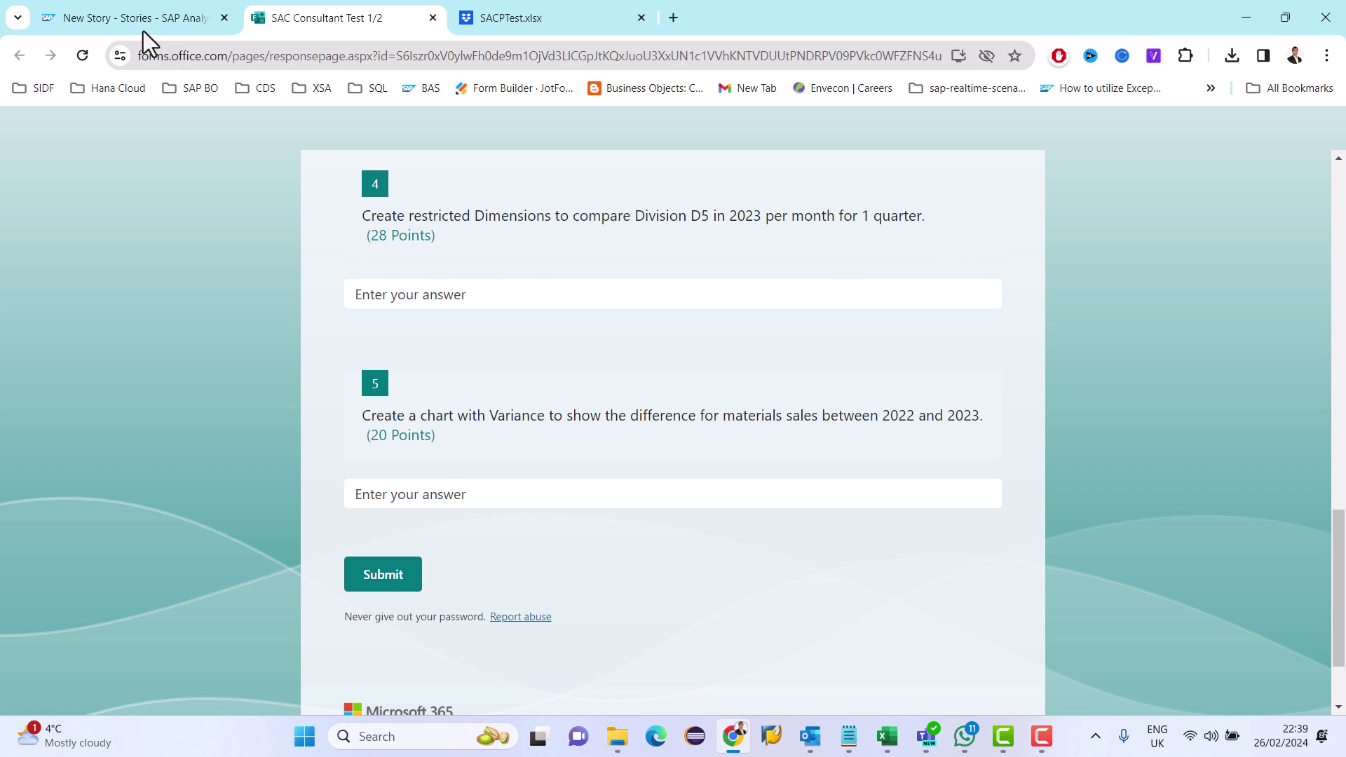
left_click(128, 13)
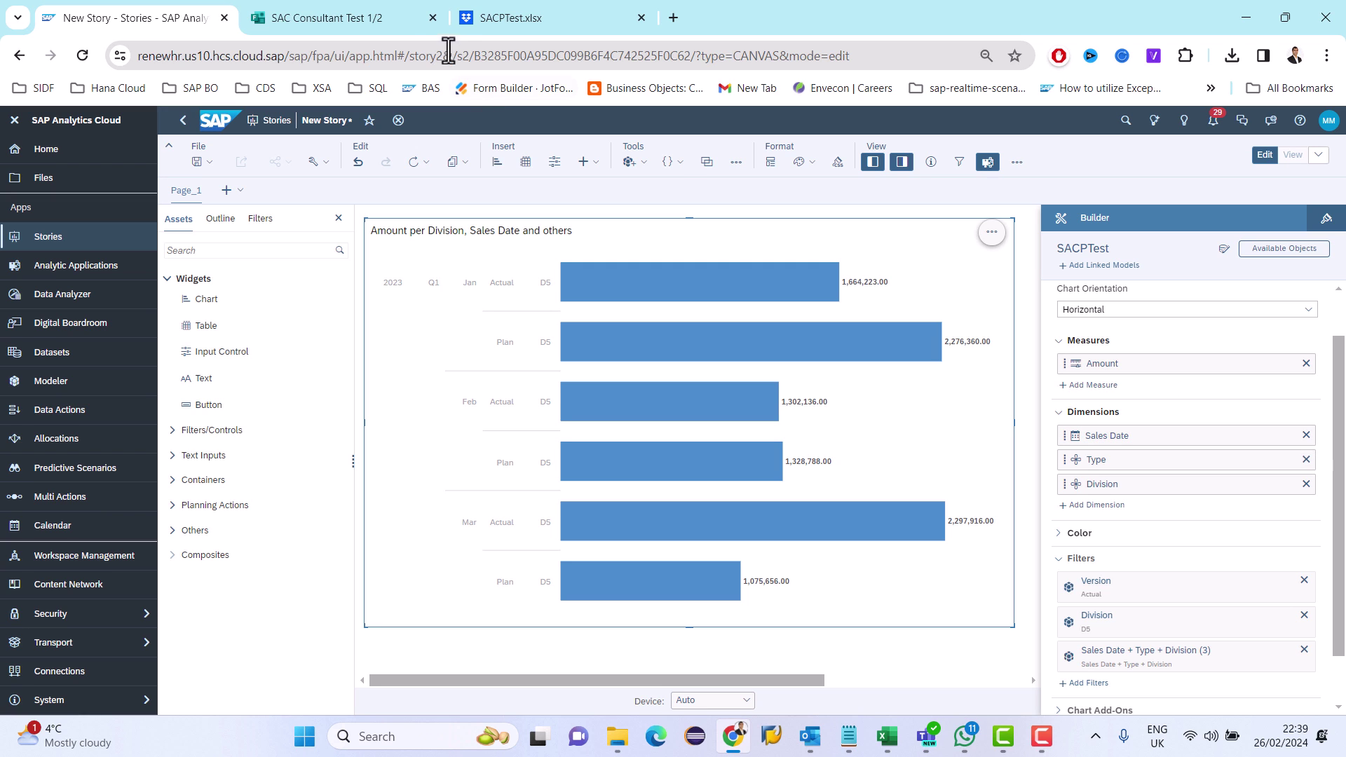
left_click(380, 20)
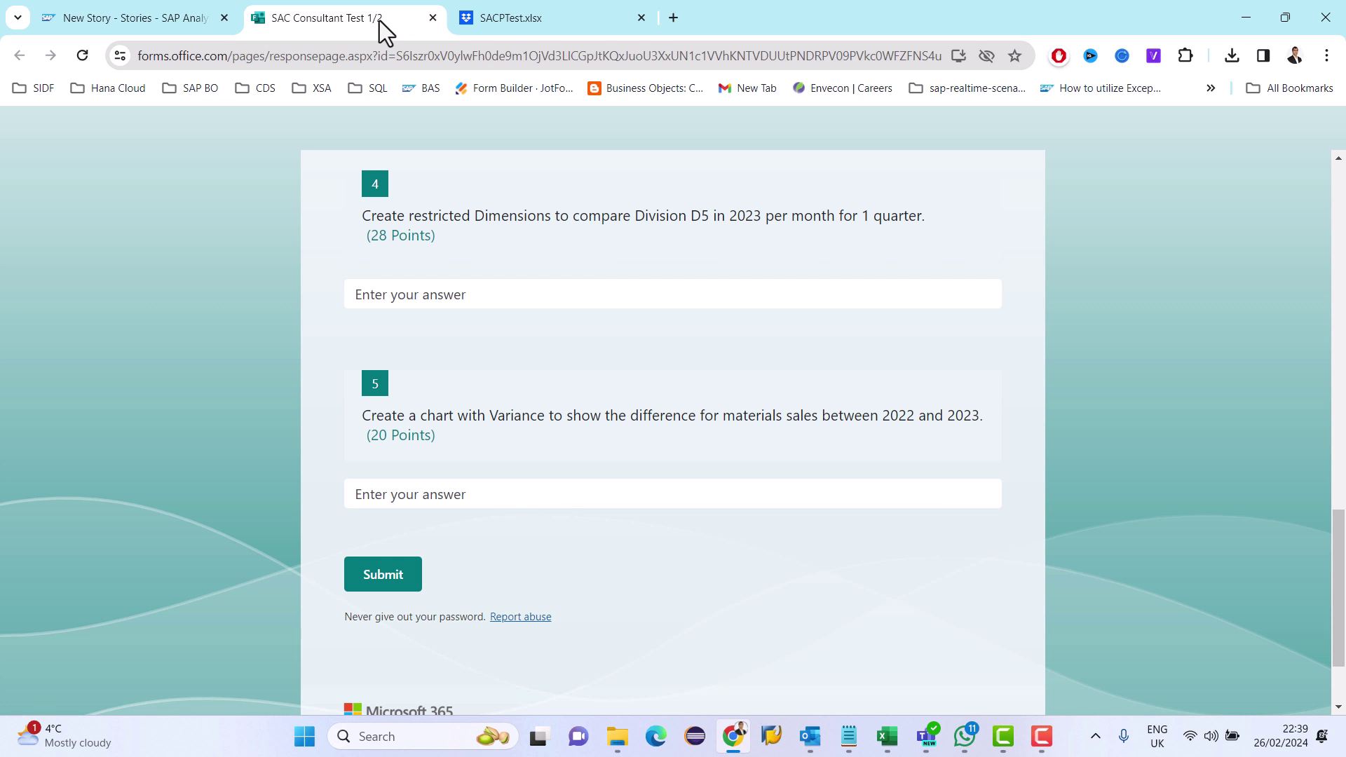
Return to the story and remove the Division dimension, the Sales Date + Type + Division filter and the Division filter from the chart.
left_click(201, 20)
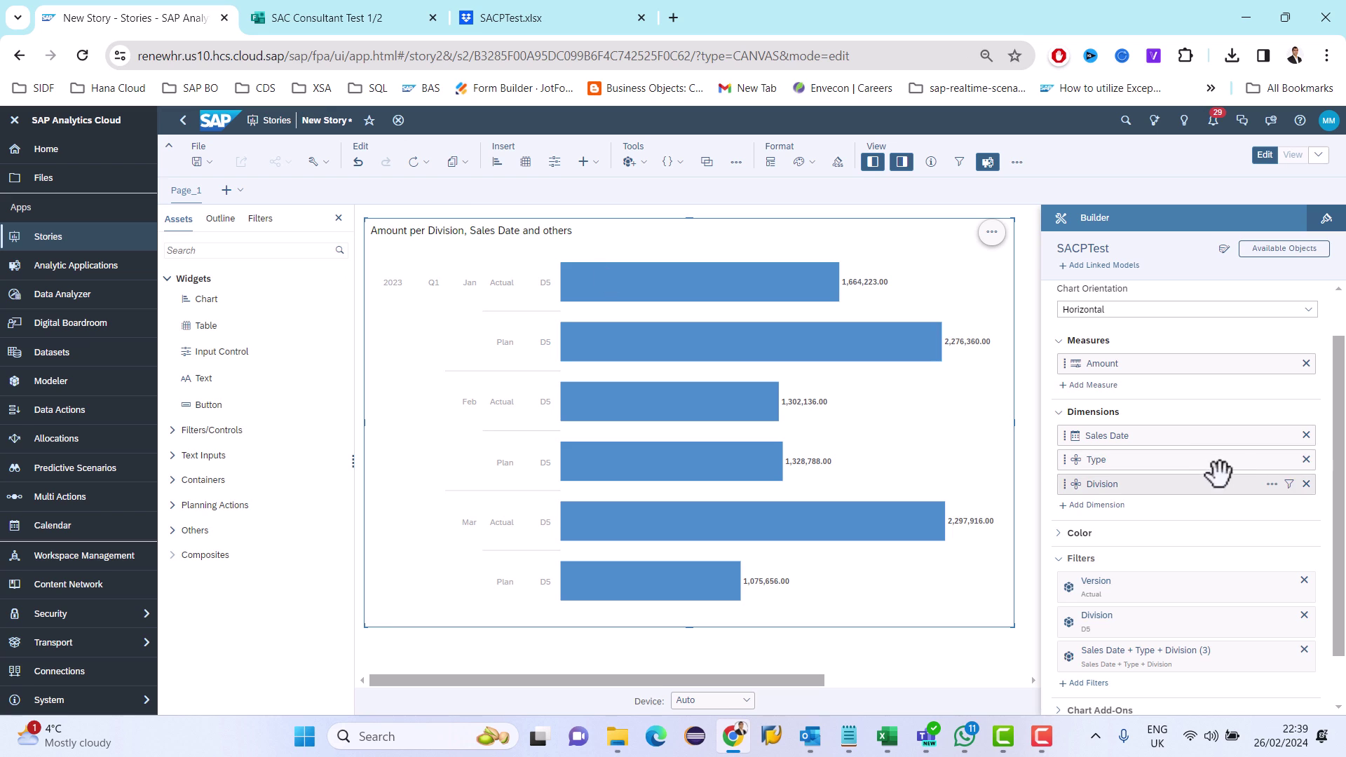
left_click(1306, 485)
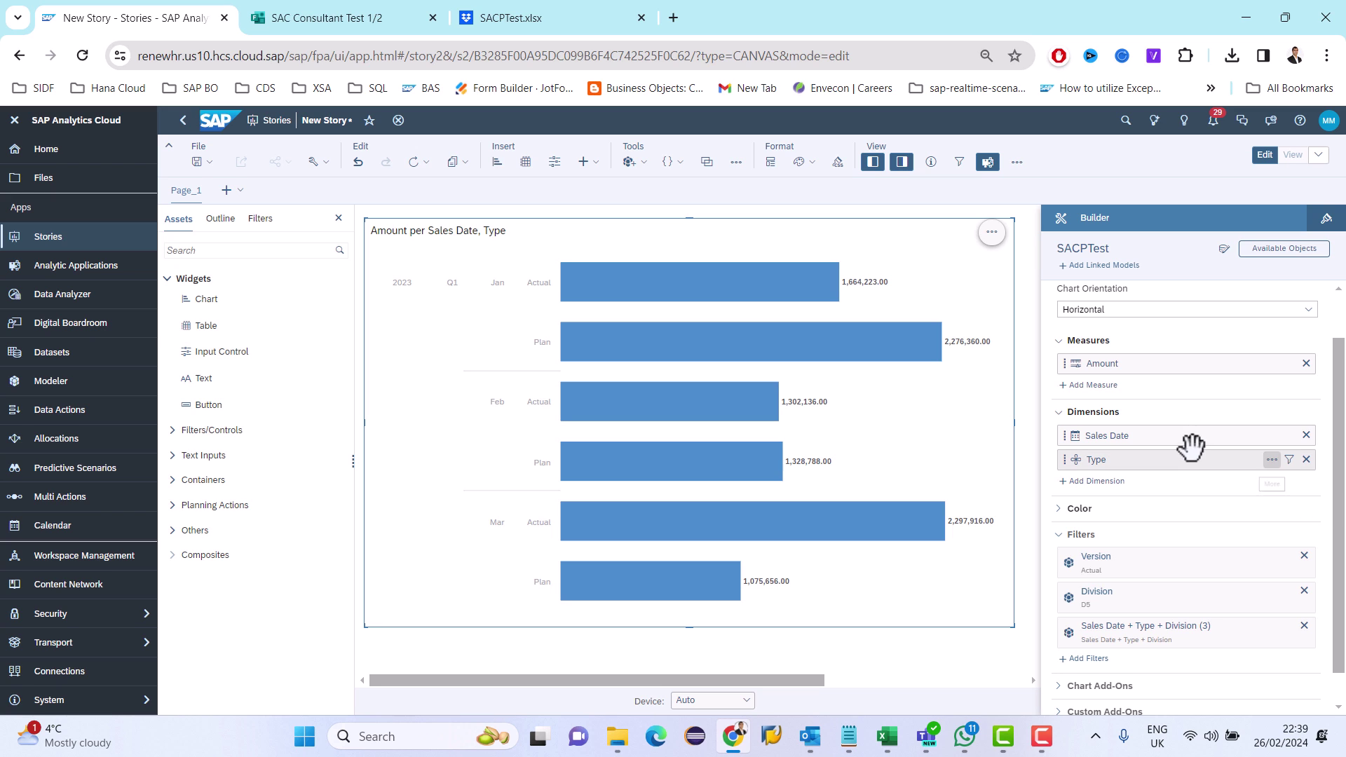
left_click(1303, 626)
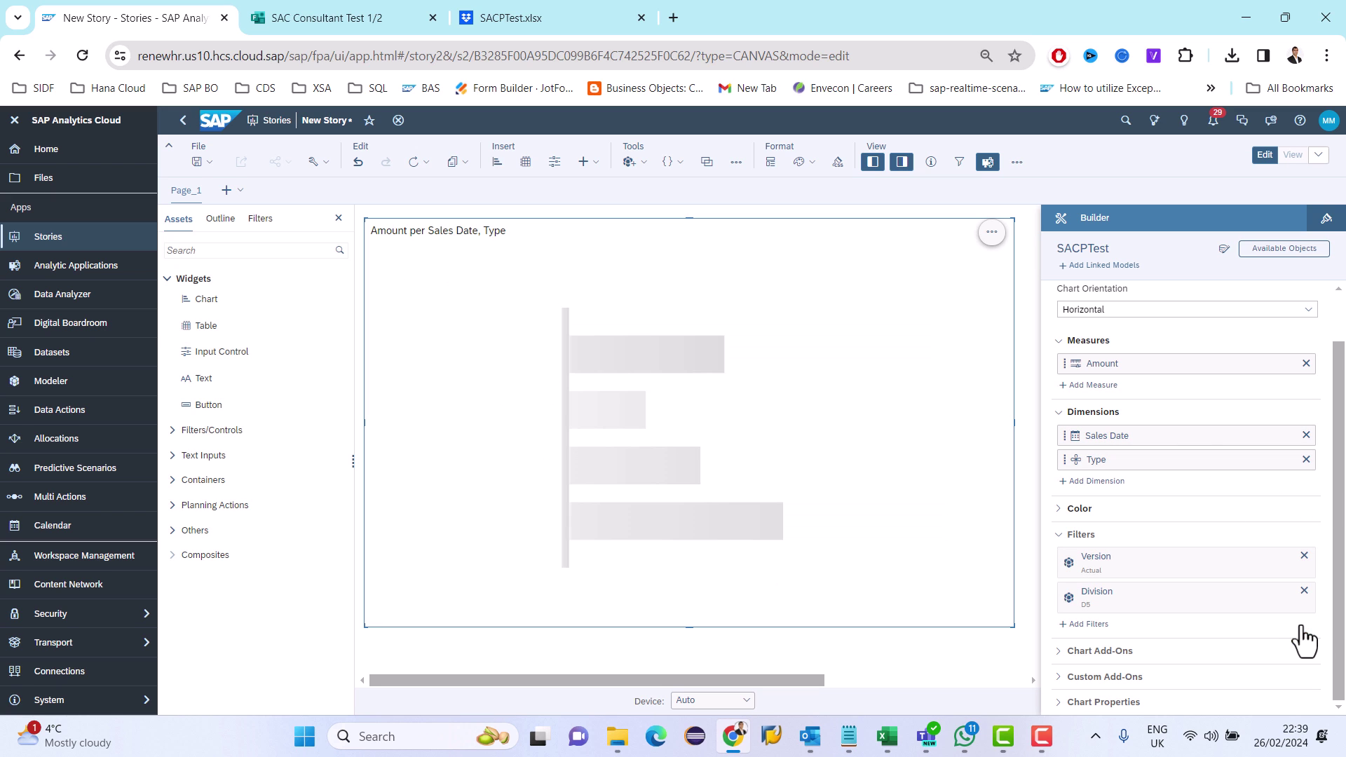
left_click(1303, 591)
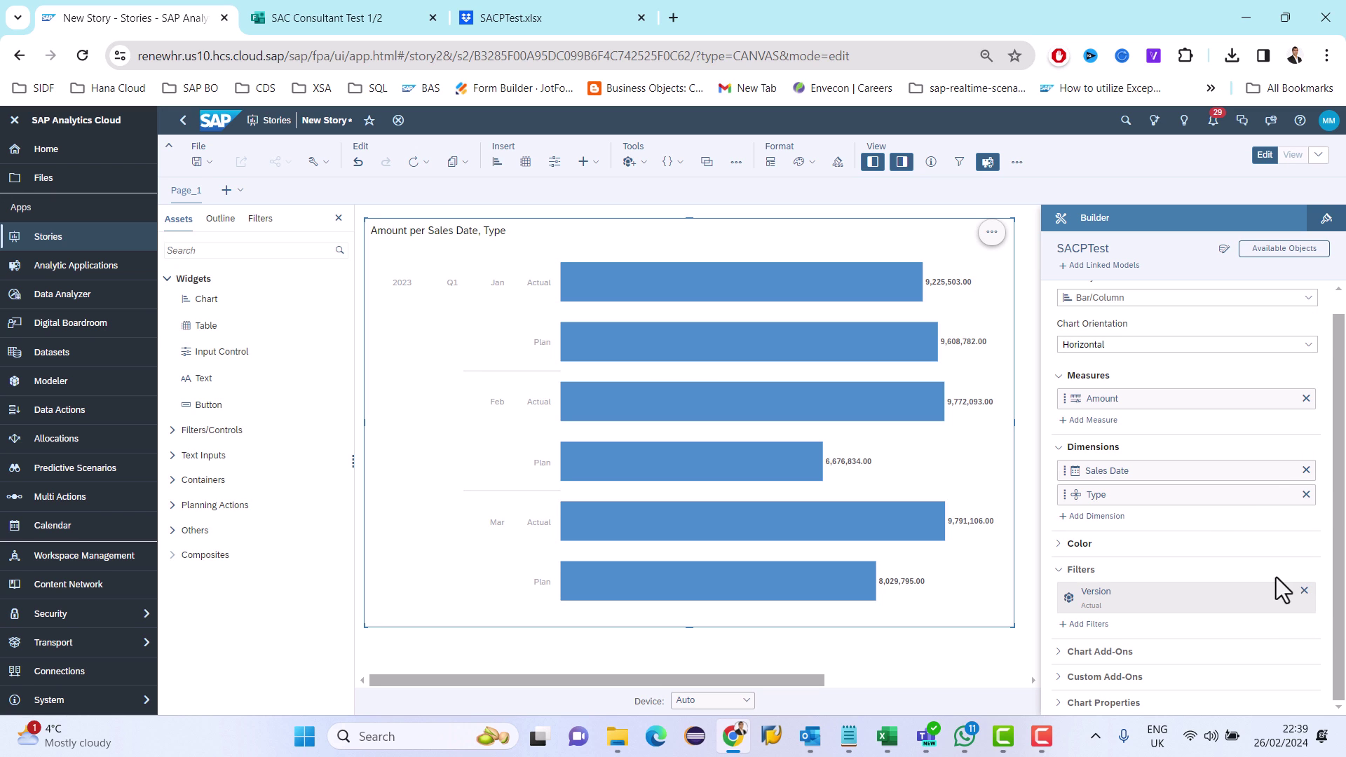
Add the Material dimension to the chart and remove the Type dimension.
left_click(1090, 517)
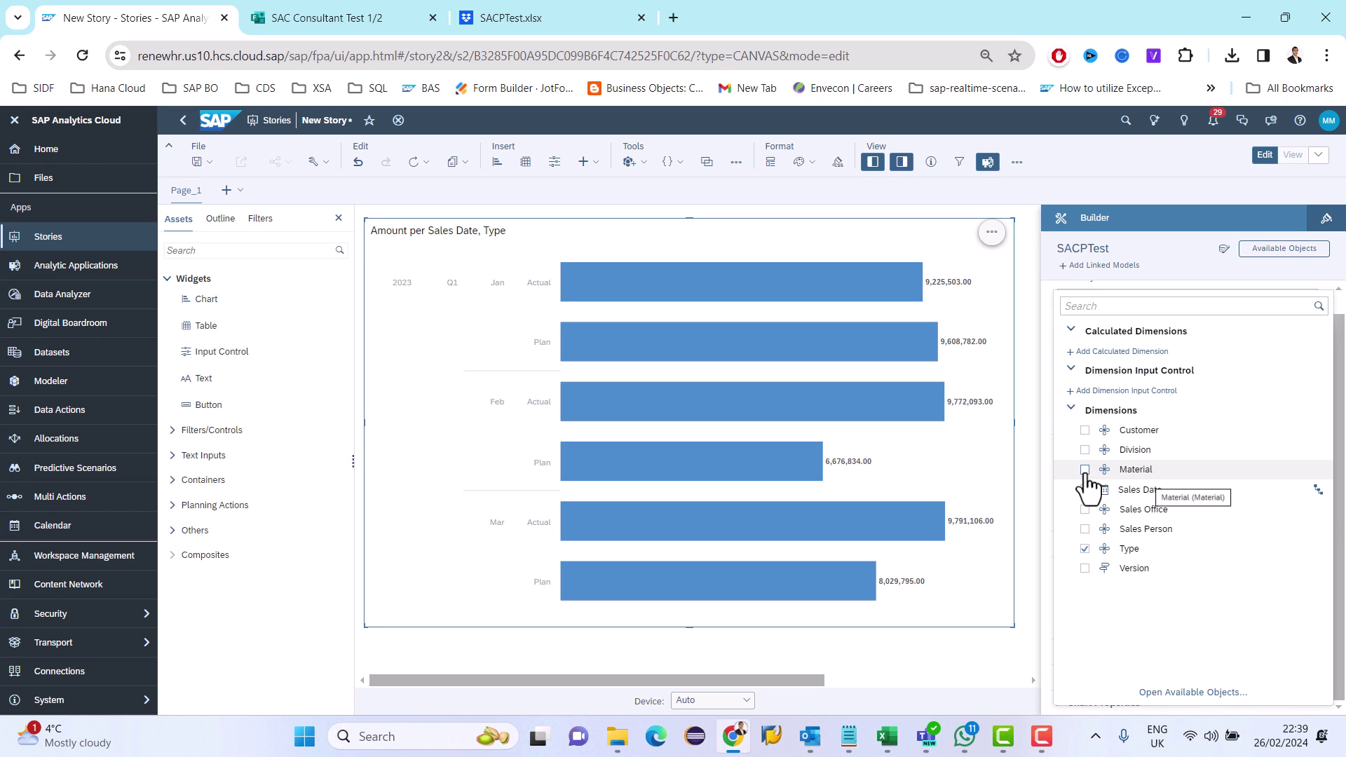
left_click(1085, 469)
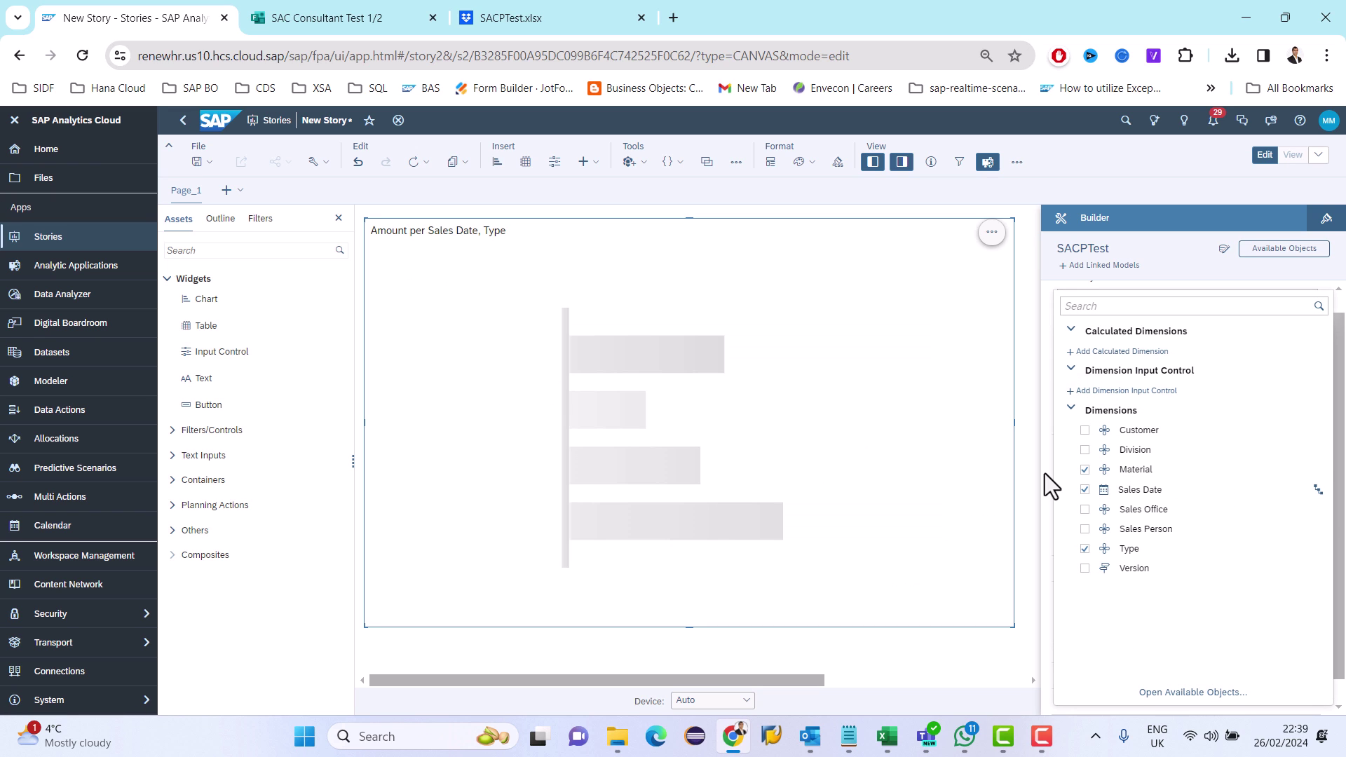
left_click(1085, 548)
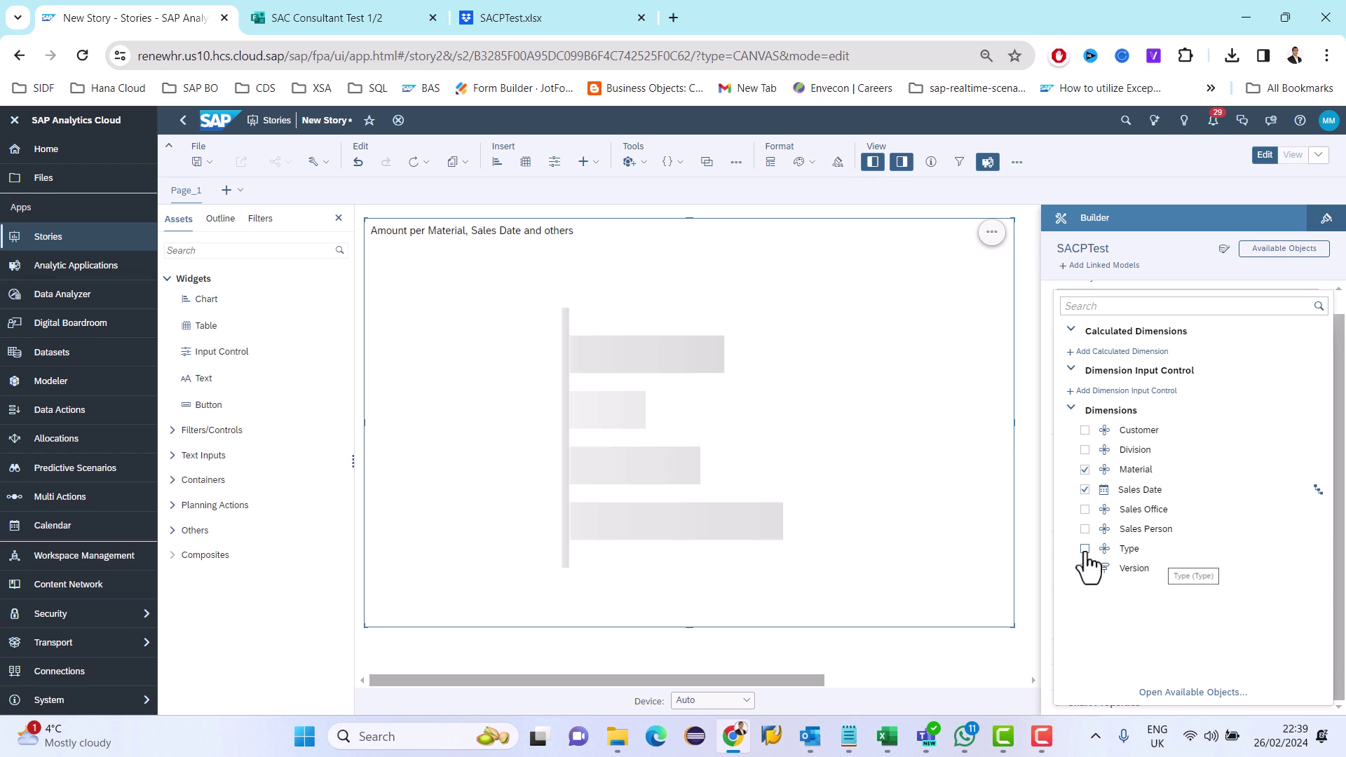
left_click(1046, 544)
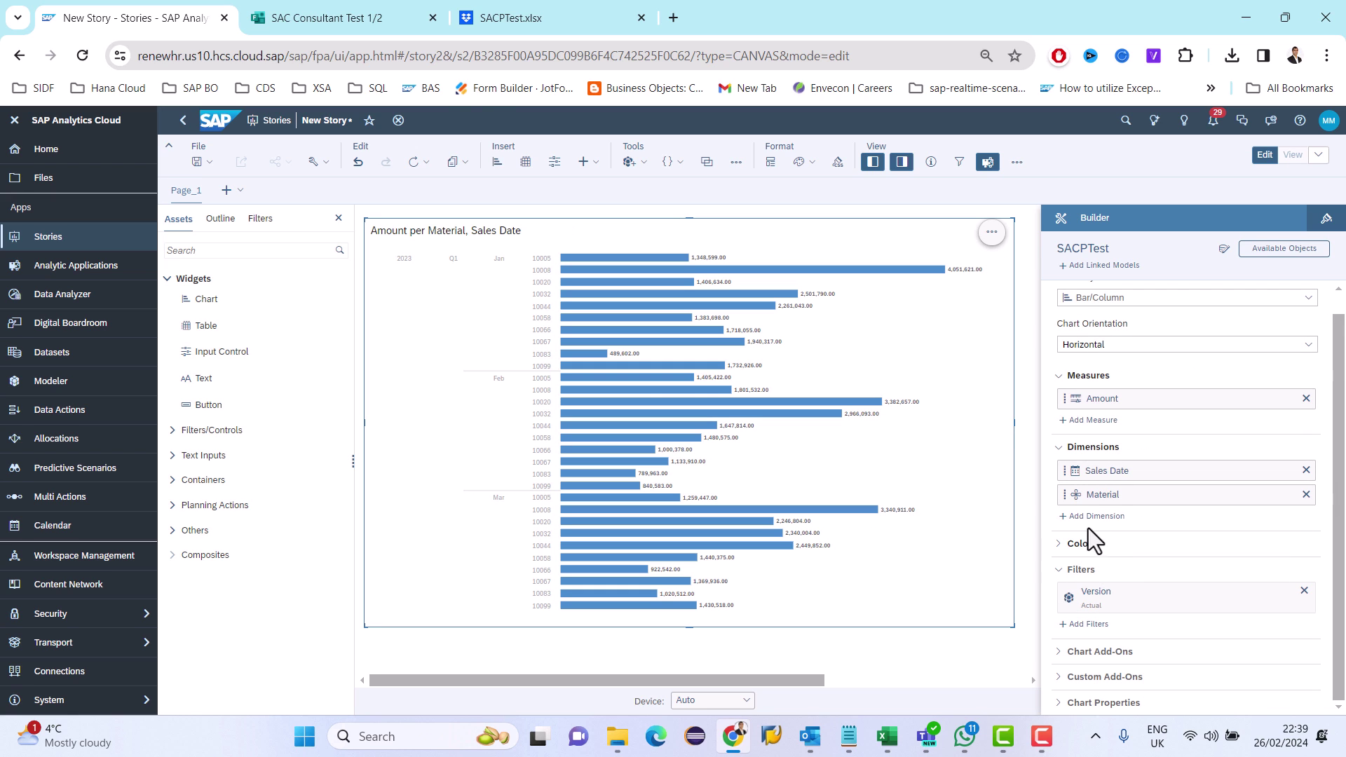
Recheck question 5 in the test form, and place Material above Sales Date in the chart's dimensions.
left_click(364, 18)
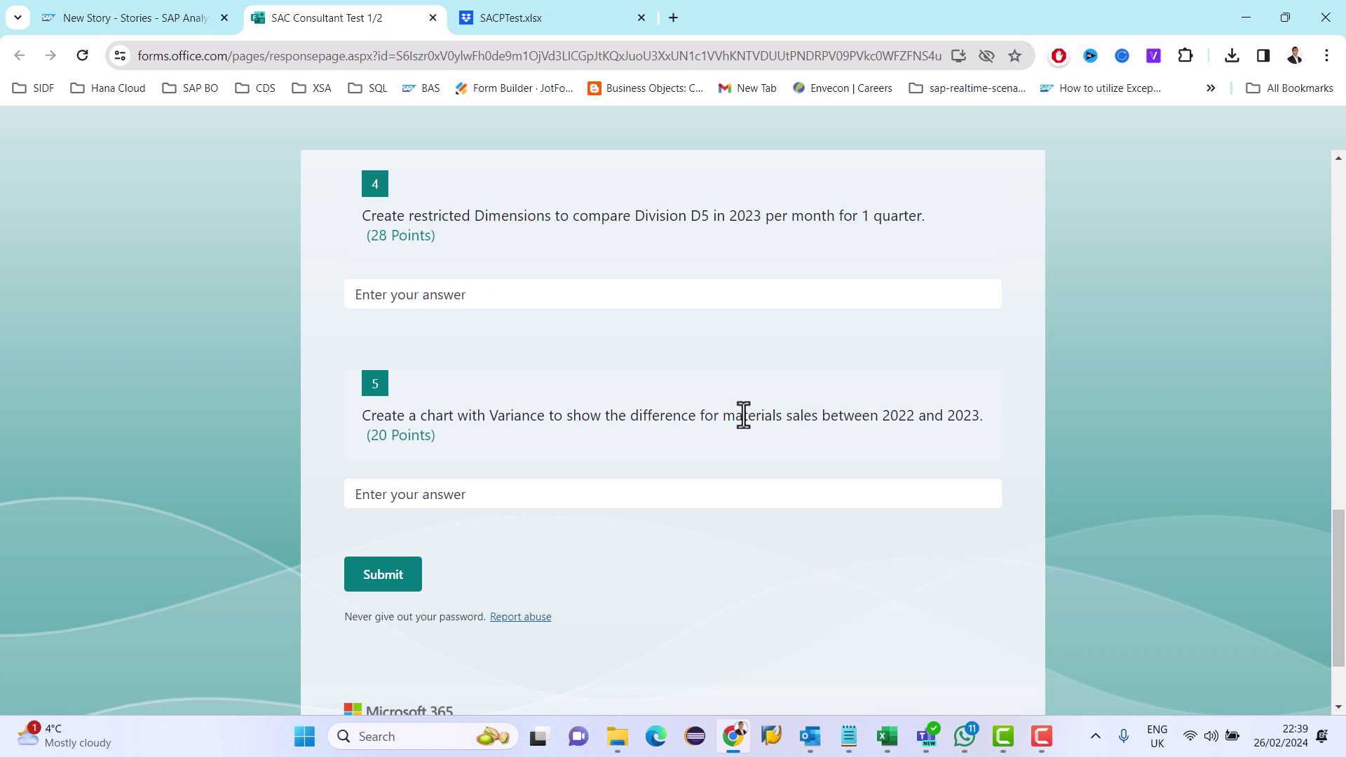
left_click(179, 24)
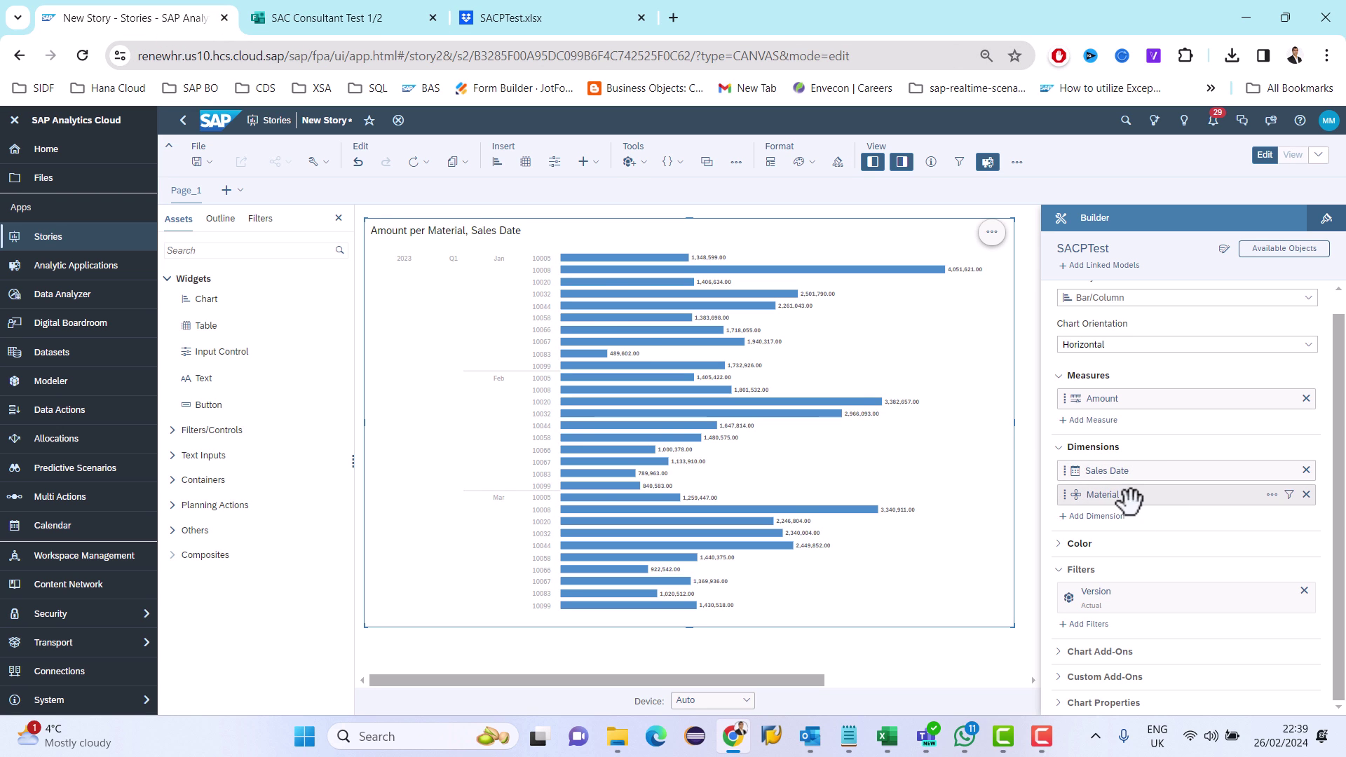
left_click_drag(1128, 494, 1128, 478)
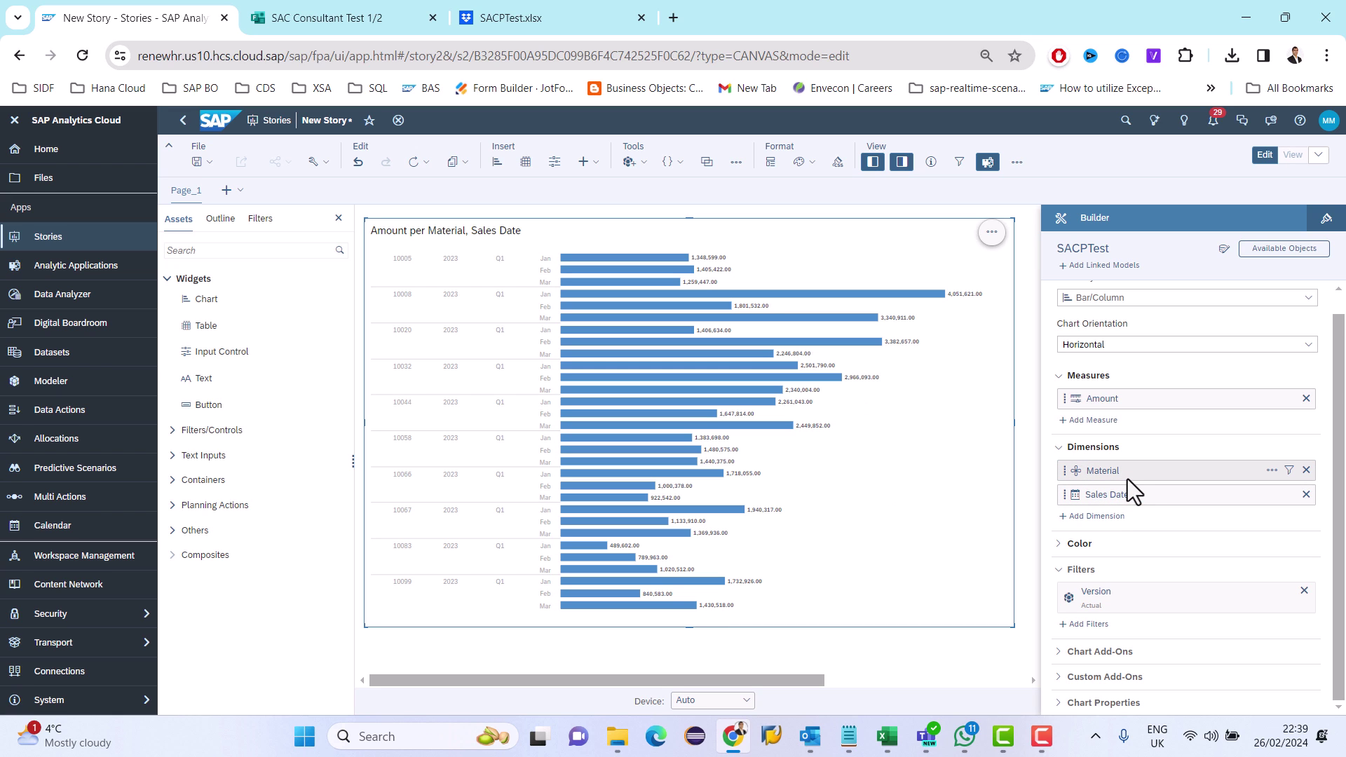
Drill the chart's Sales Date up from months through quarters to years for all materials.
left_click(462, 265)
left_click(537, 242)
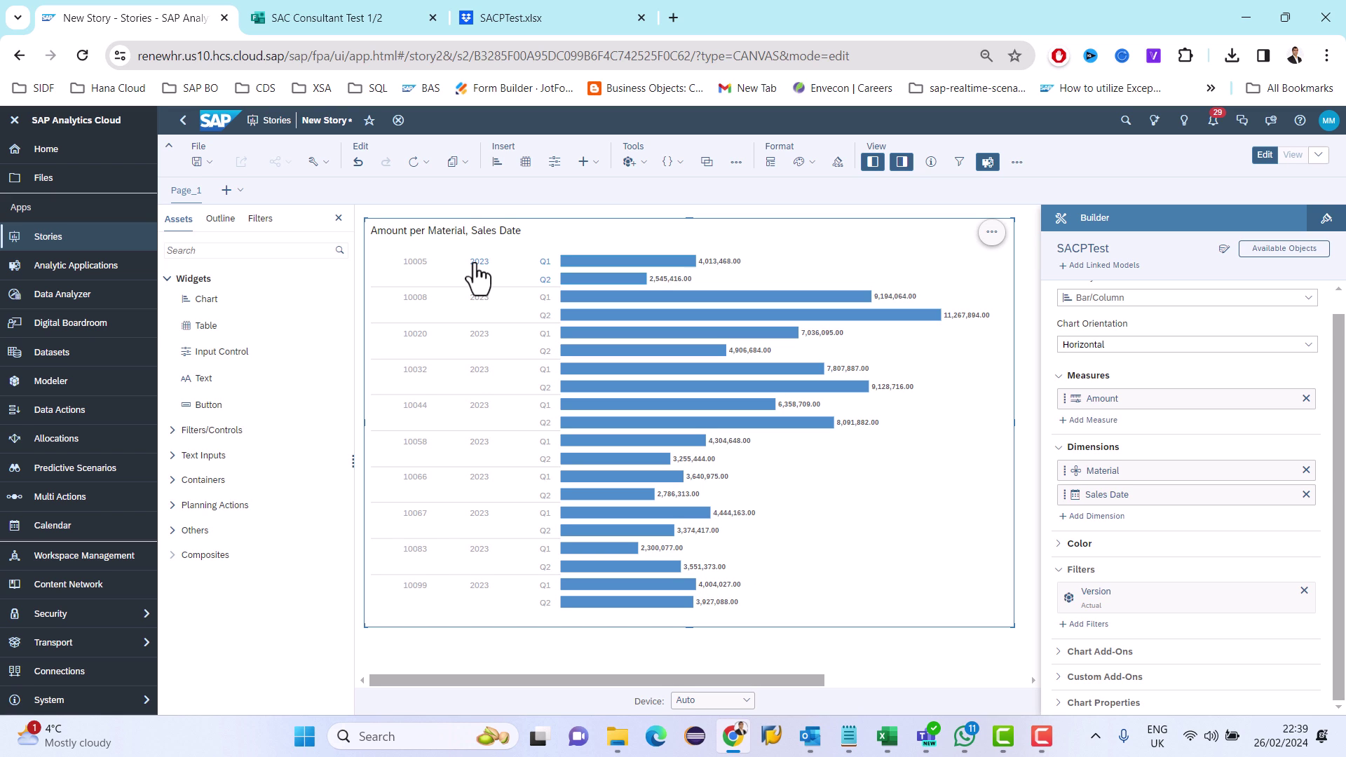
left_click(482, 267)
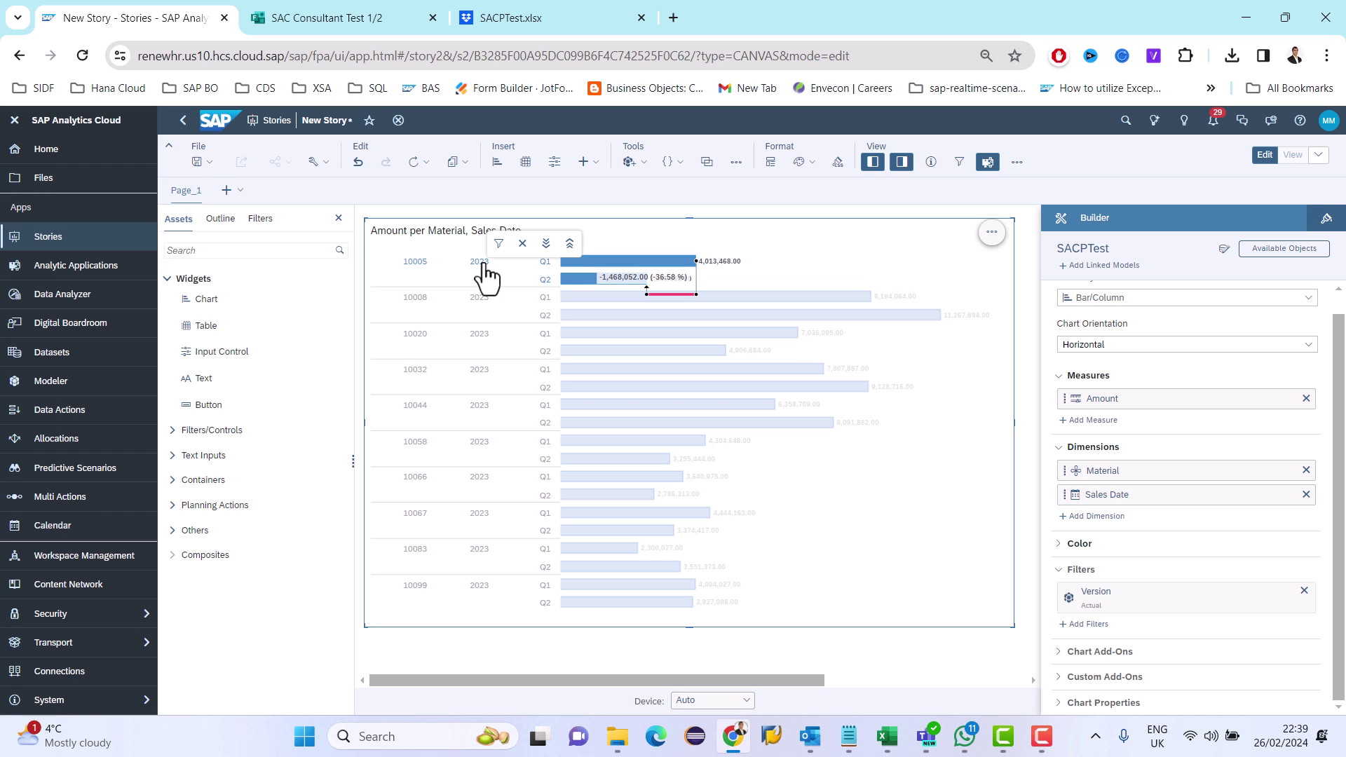
left_click(569, 244)
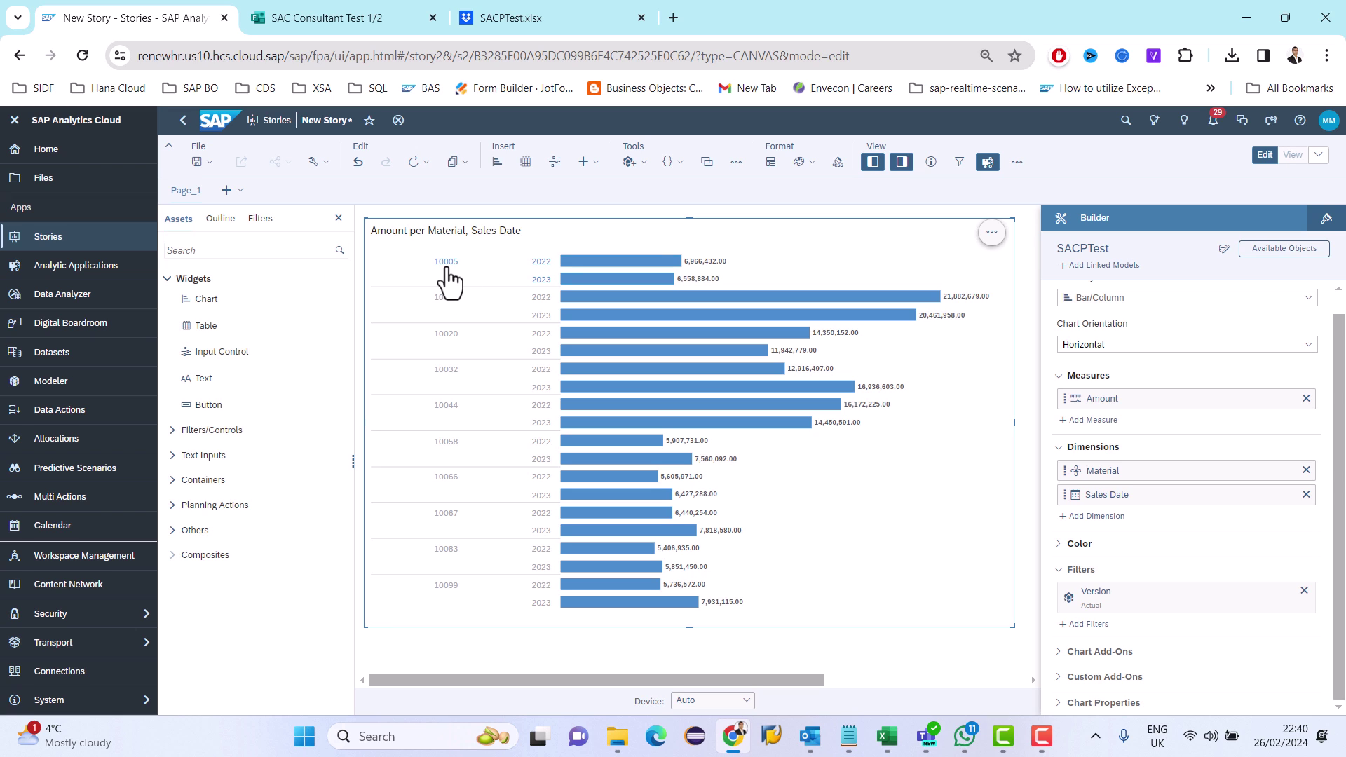
Compare the 2022 and 2023 amounts of material 10005 by selecting its bars, and clear the selection.
left_click(446, 263)
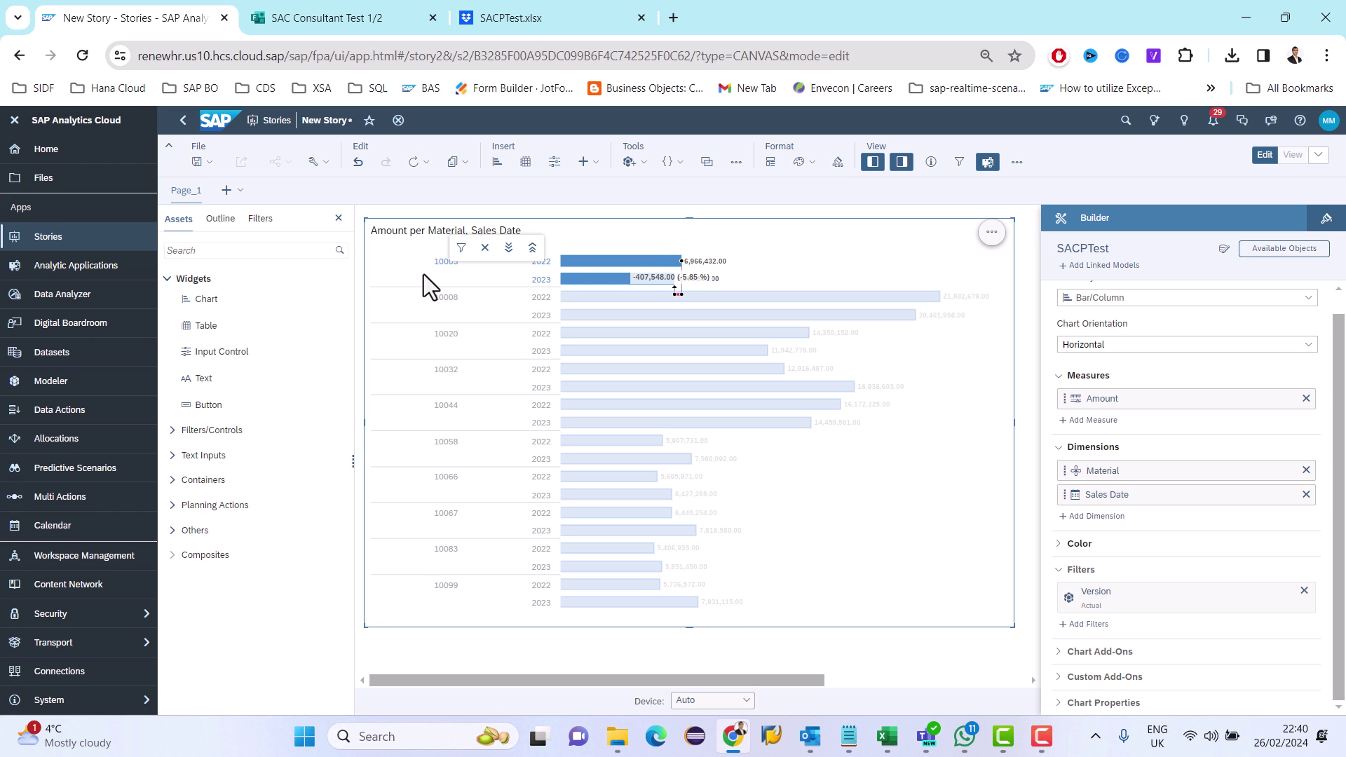
left_click(423, 274)
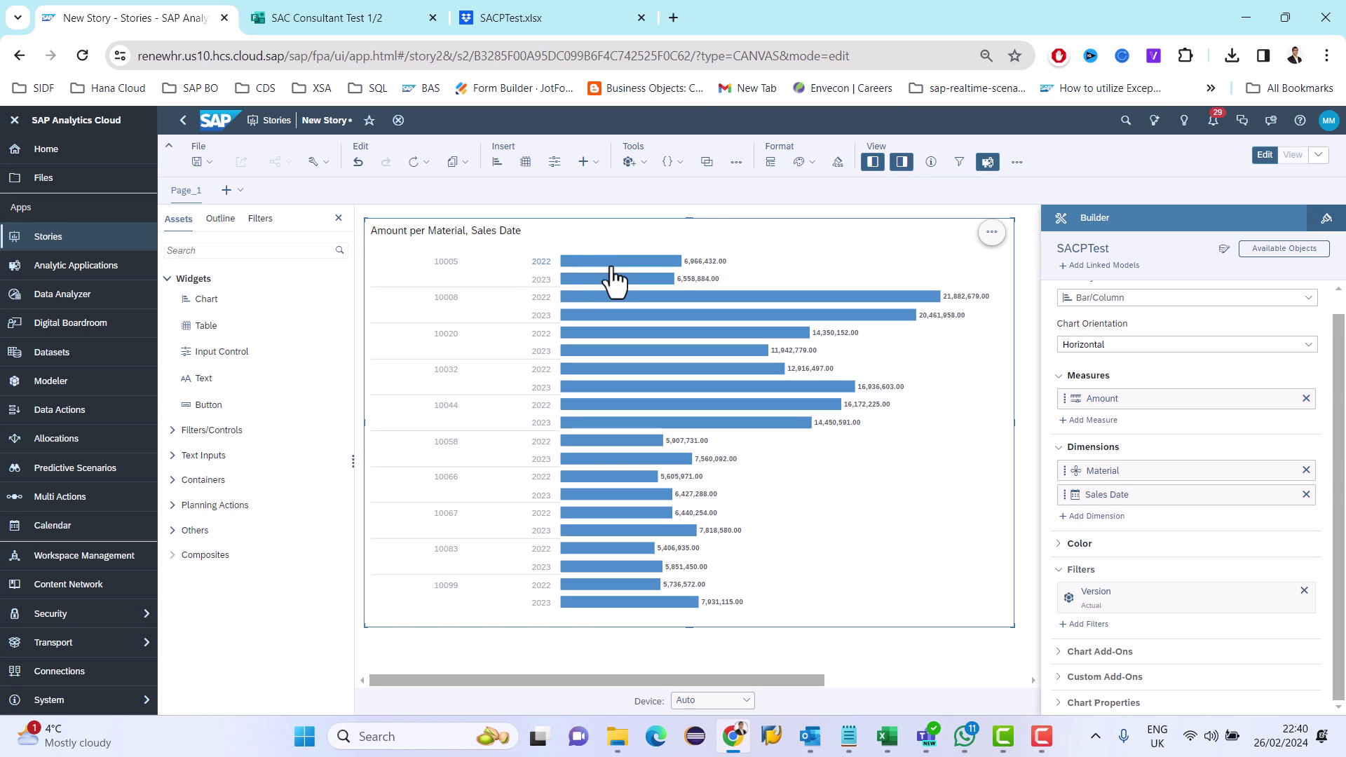
mouse_move(603, 274)
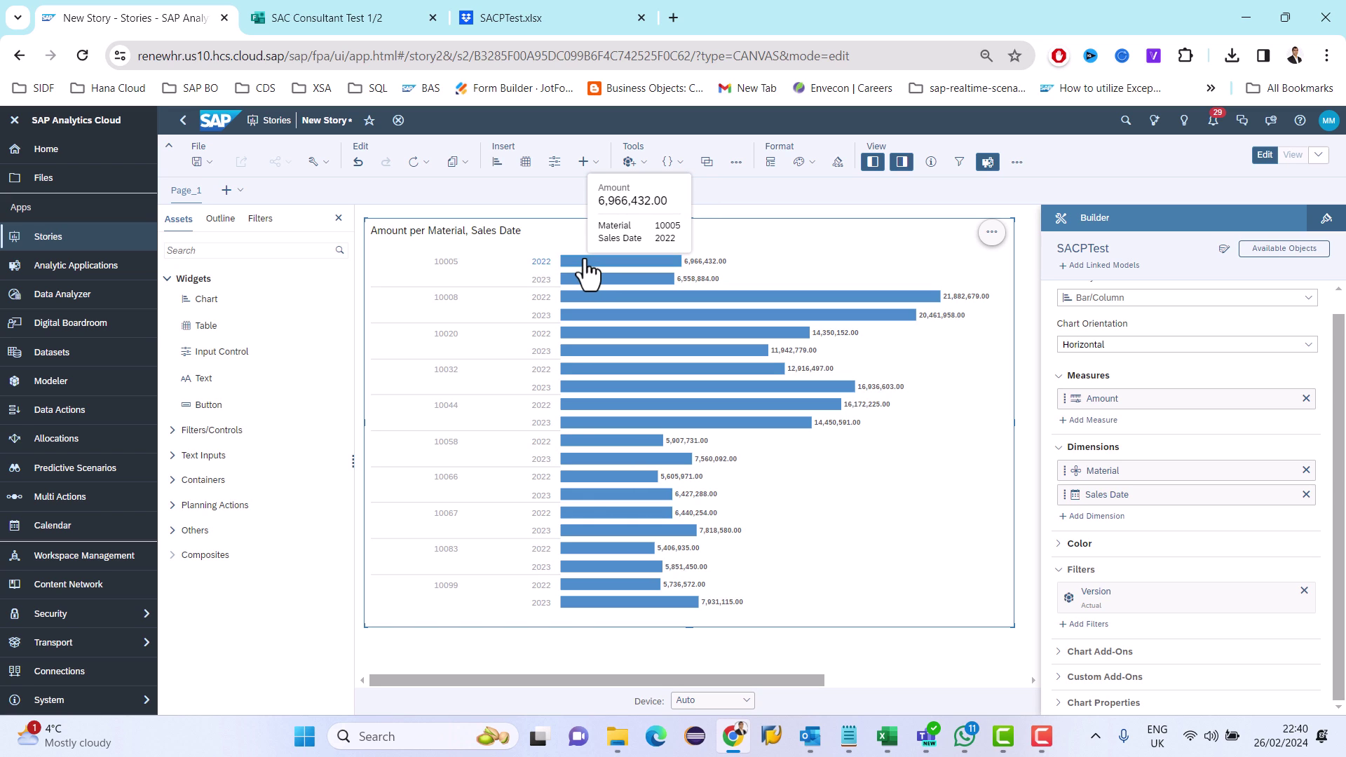
left_click(588, 273)
left_click(581, 279, "ctrl")
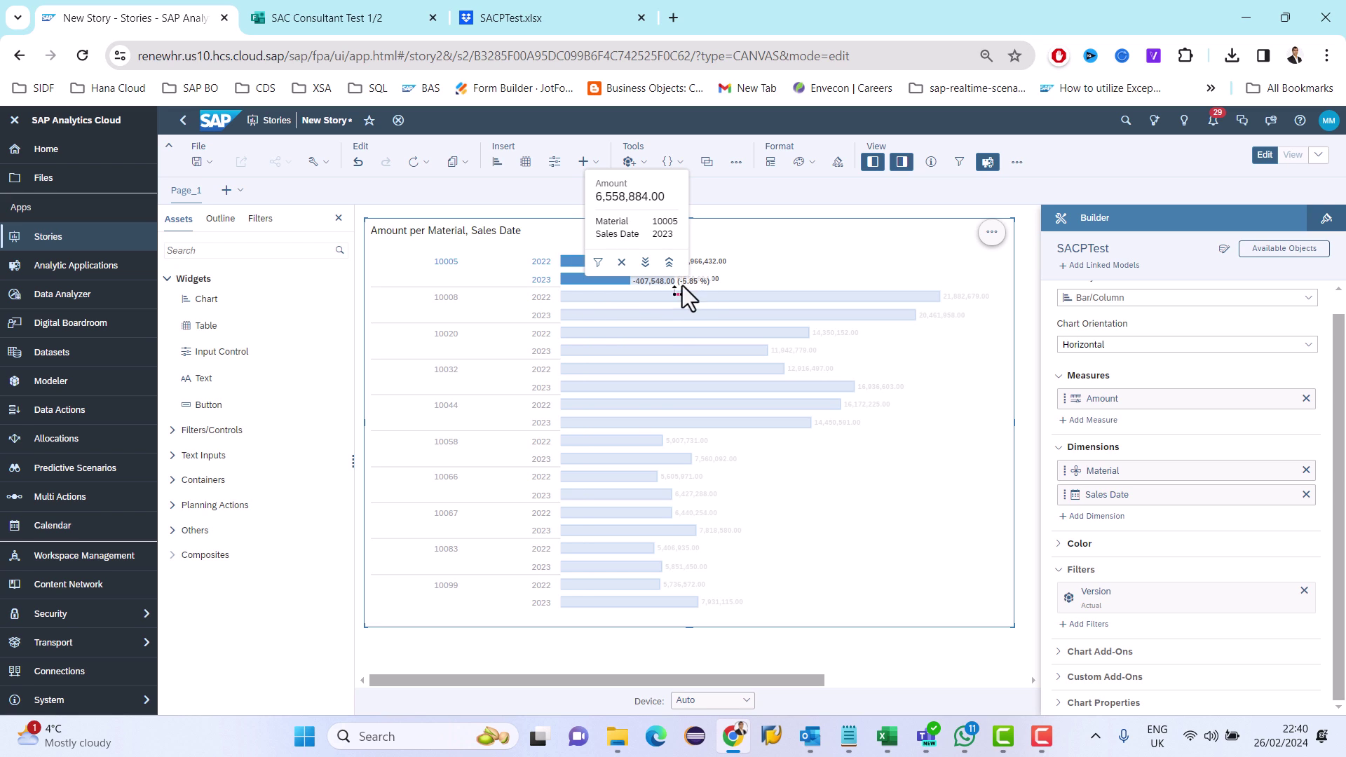
left_click(806, 262)
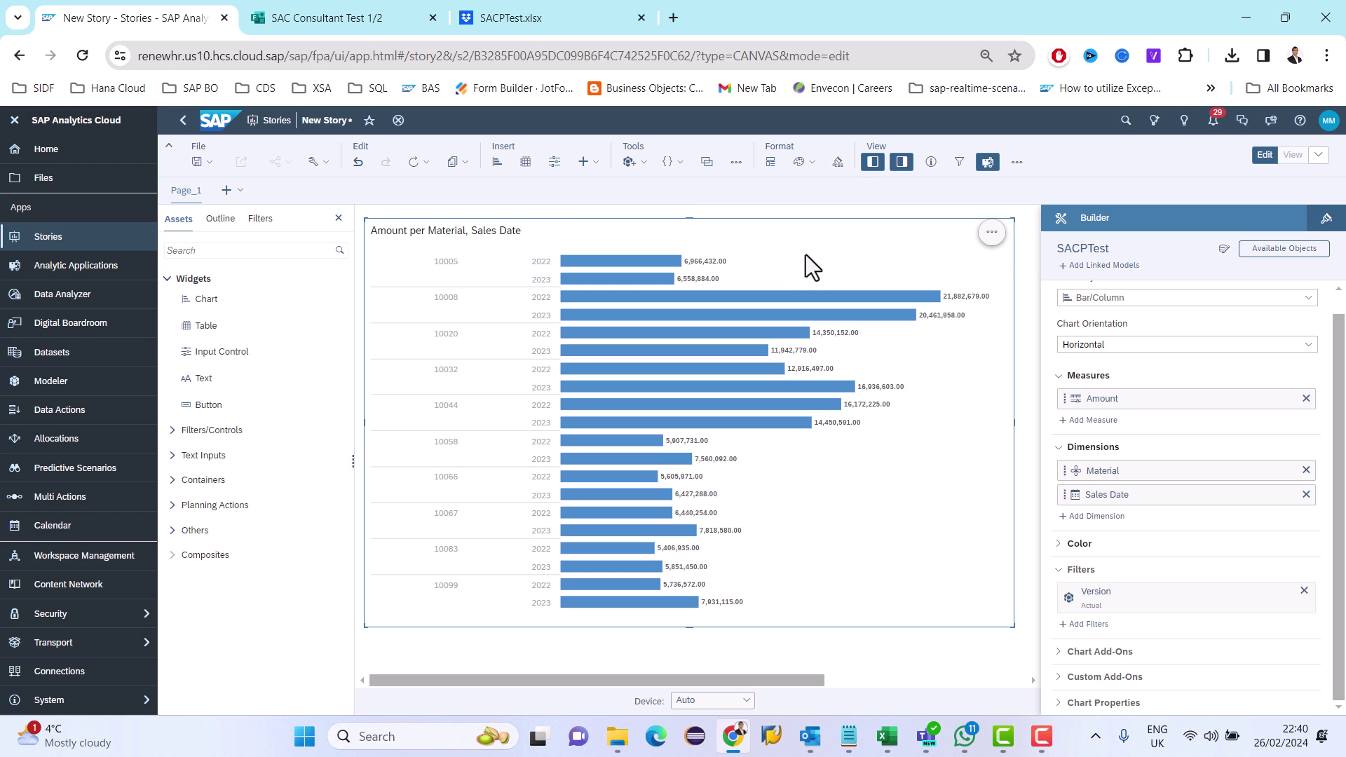
left_click(991, 232)
mouse_move(1038, 317)
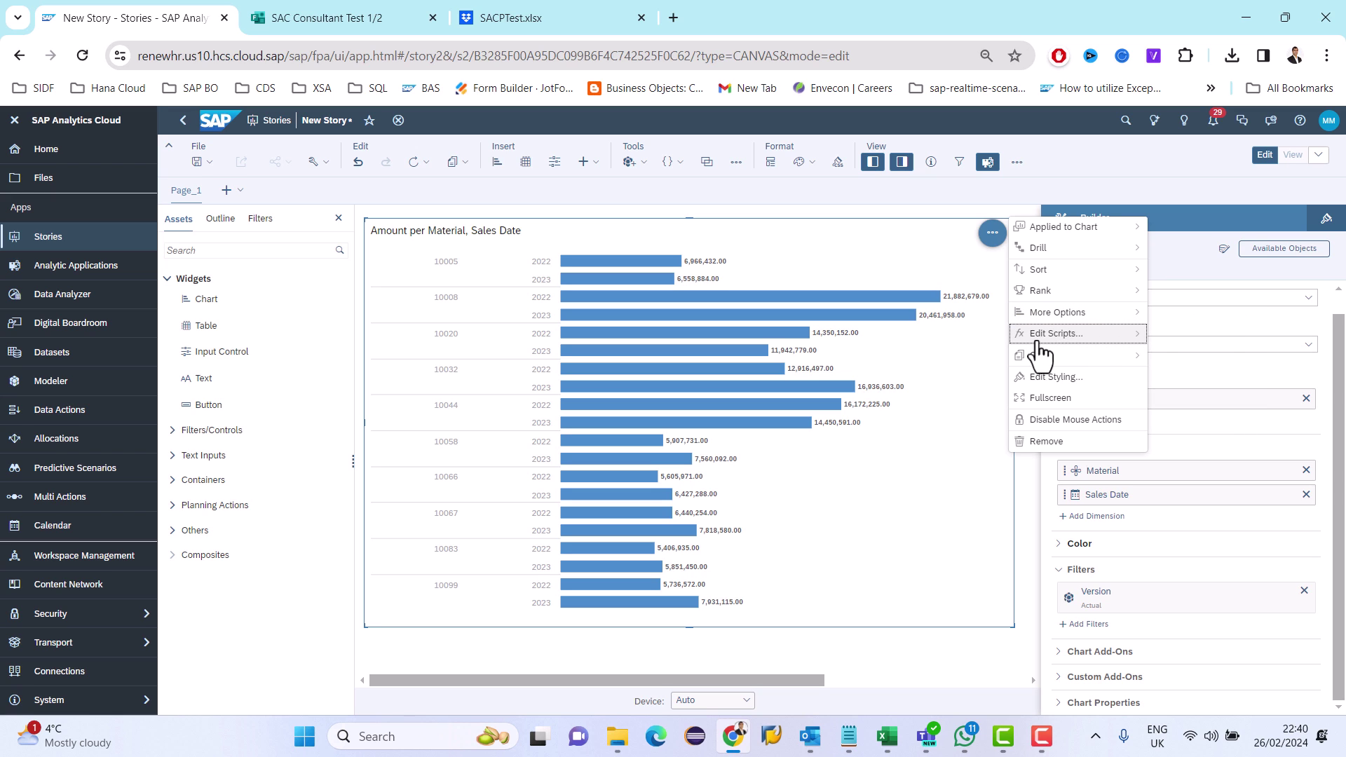
mouse_move(1038, 342)
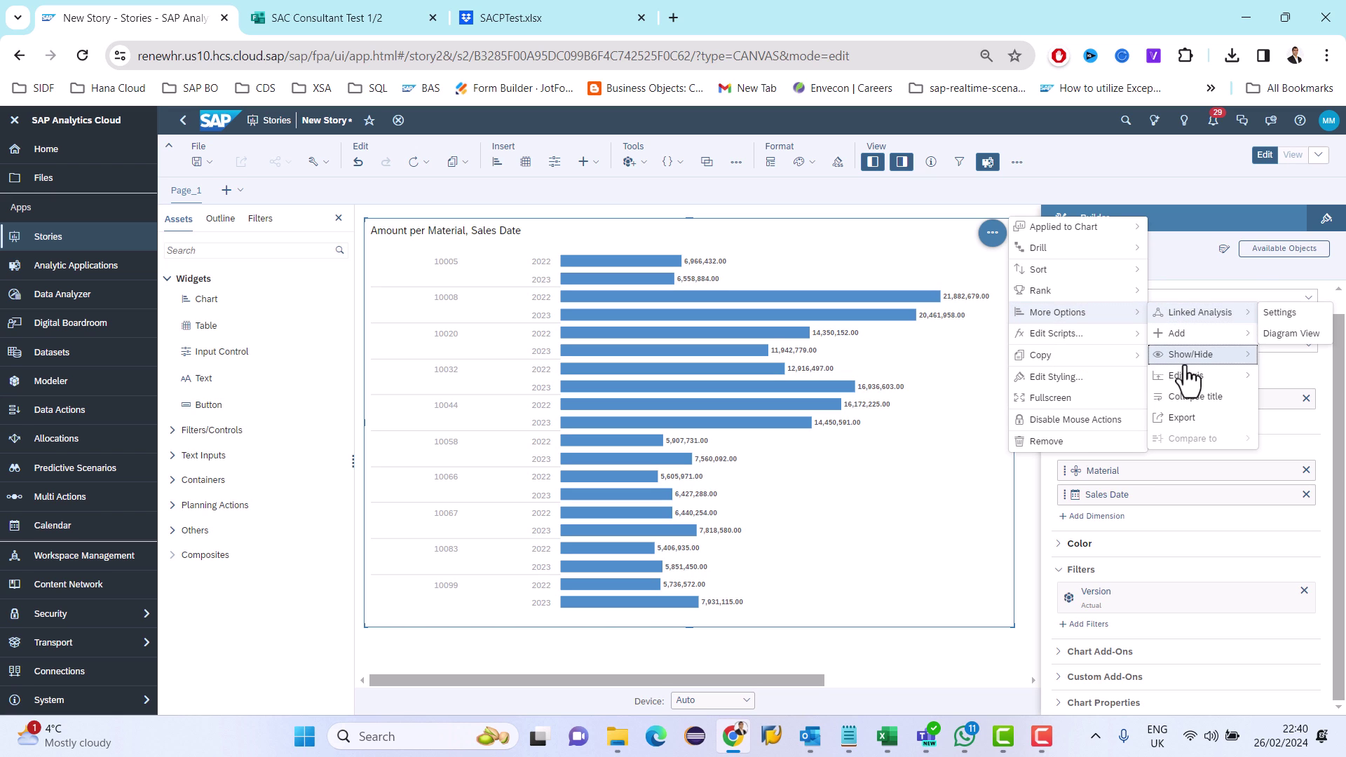
mouse_move(1181, 382)
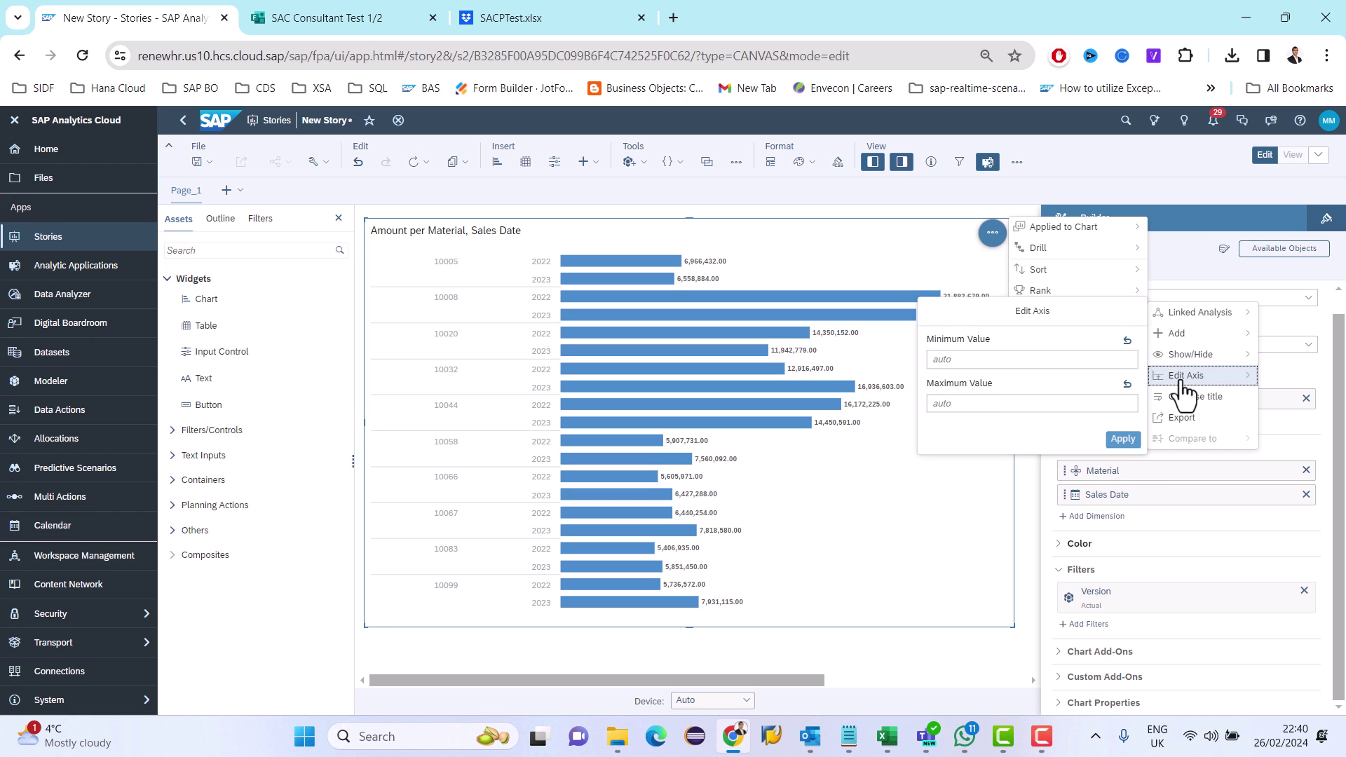
left_click(1294, 334)
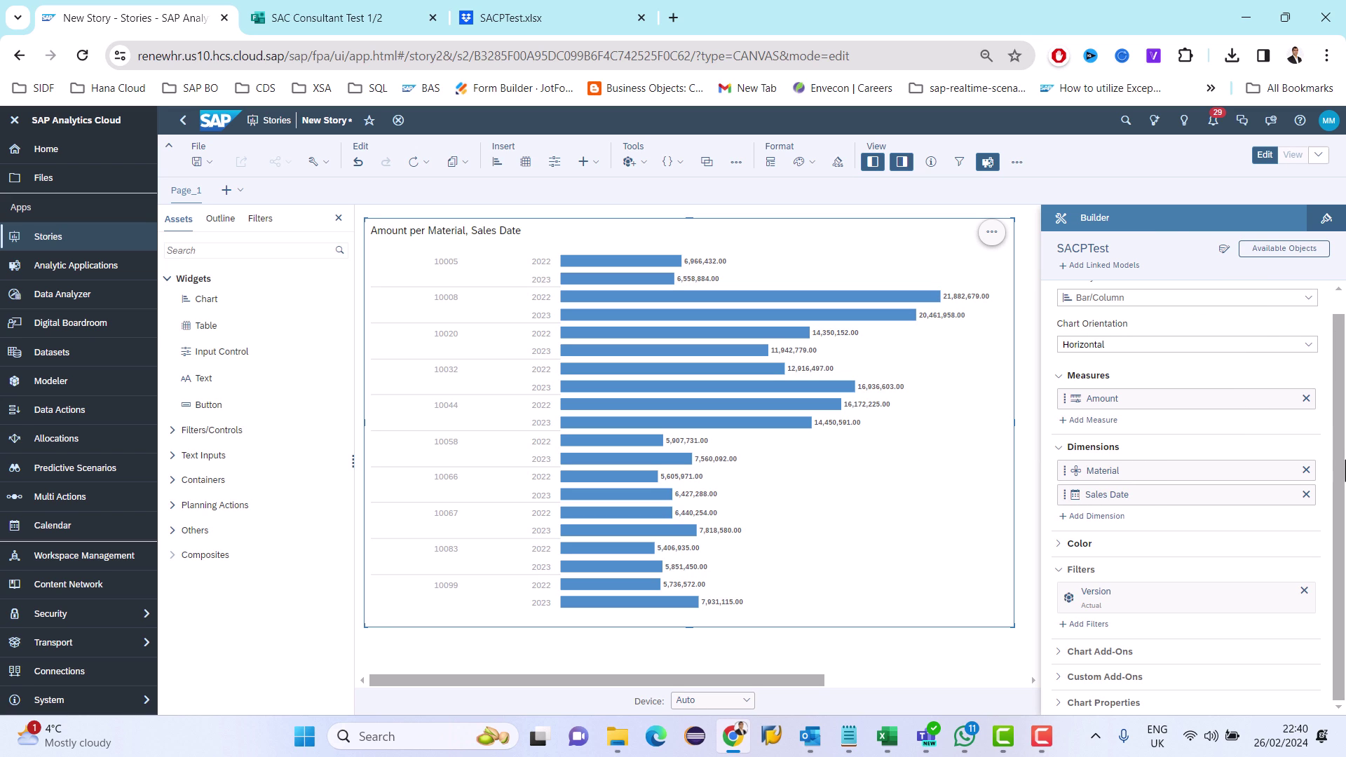
Add a variance to the chart for all measures in use, comparing Sales Date's current time interval with the previous one.
left_click(1064, 652)
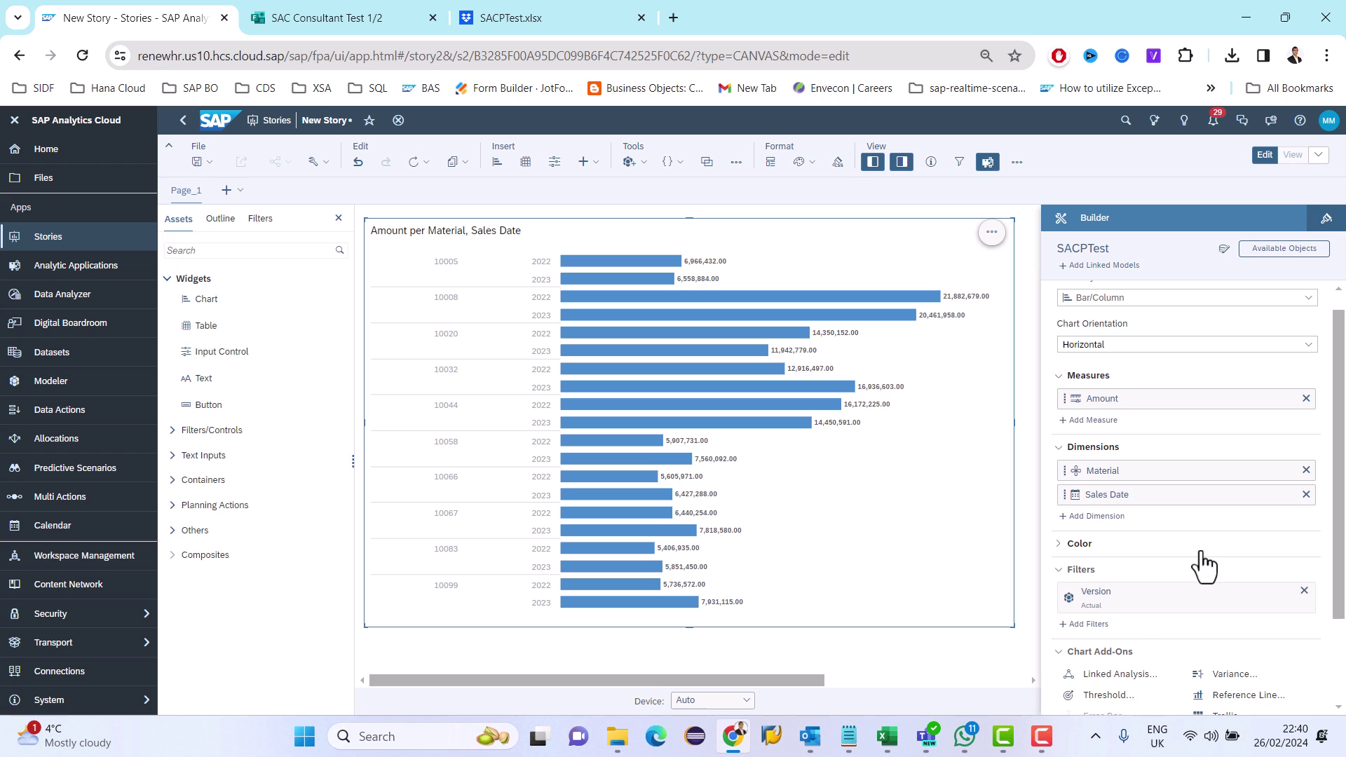
scroll(1204, 566, "down", 3)
left_click(1232, 561)
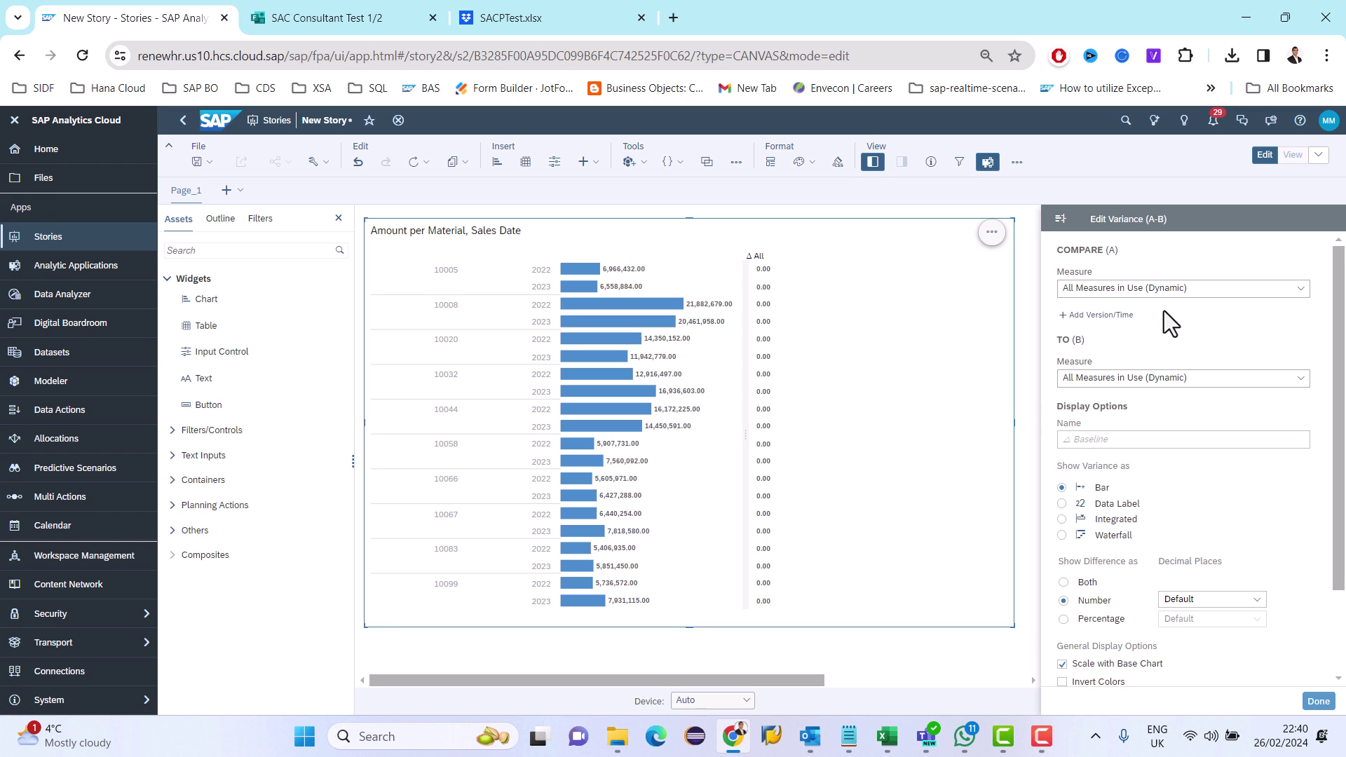
left_click(1102, 315)
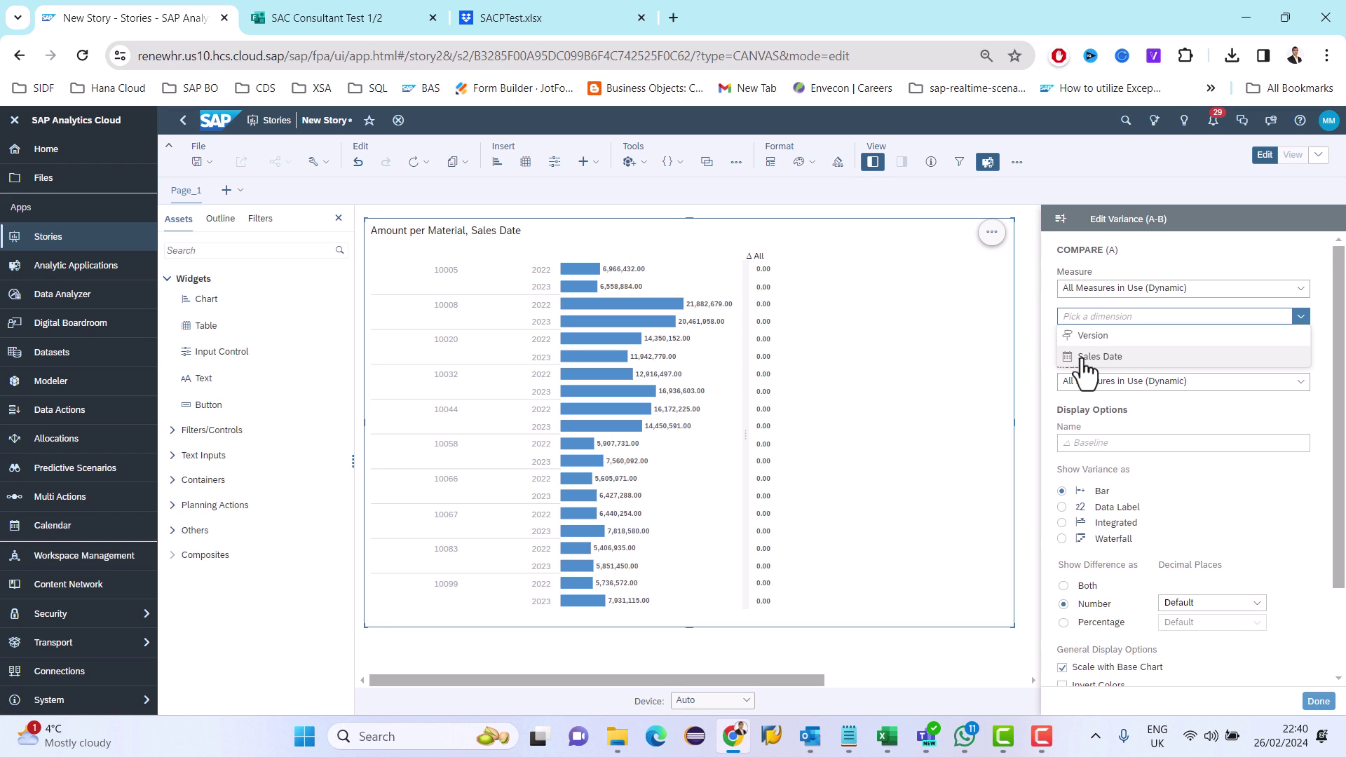
left_click(1098, 356)
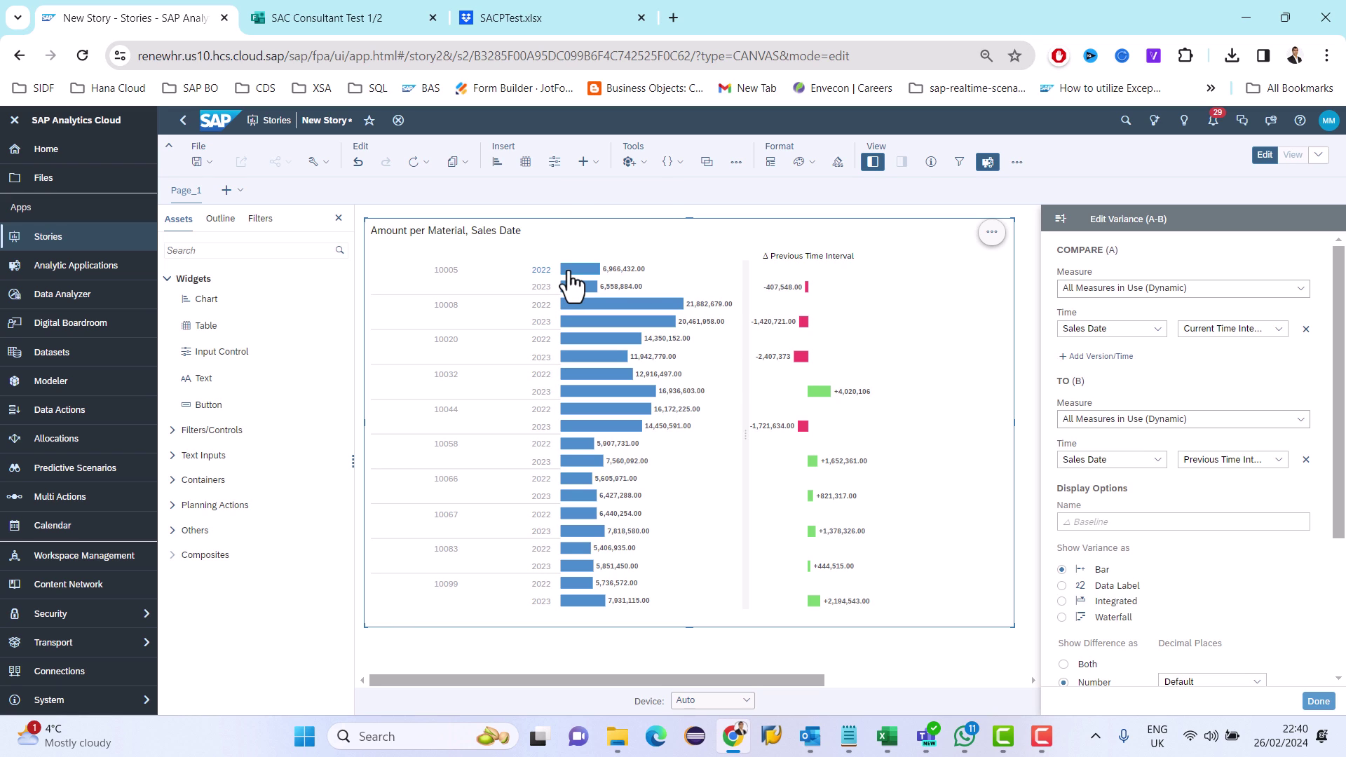
mouse_move(569, 272)
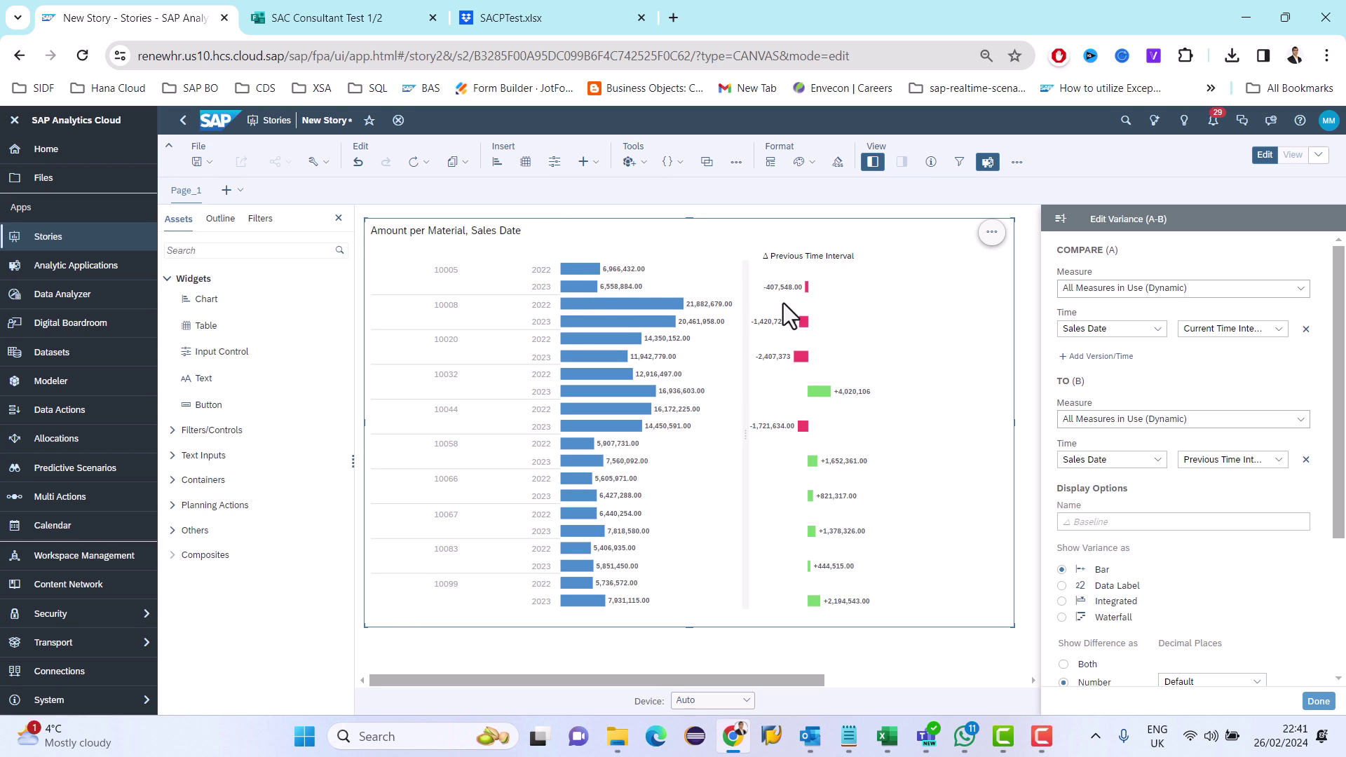
mouse_move(776, 303)
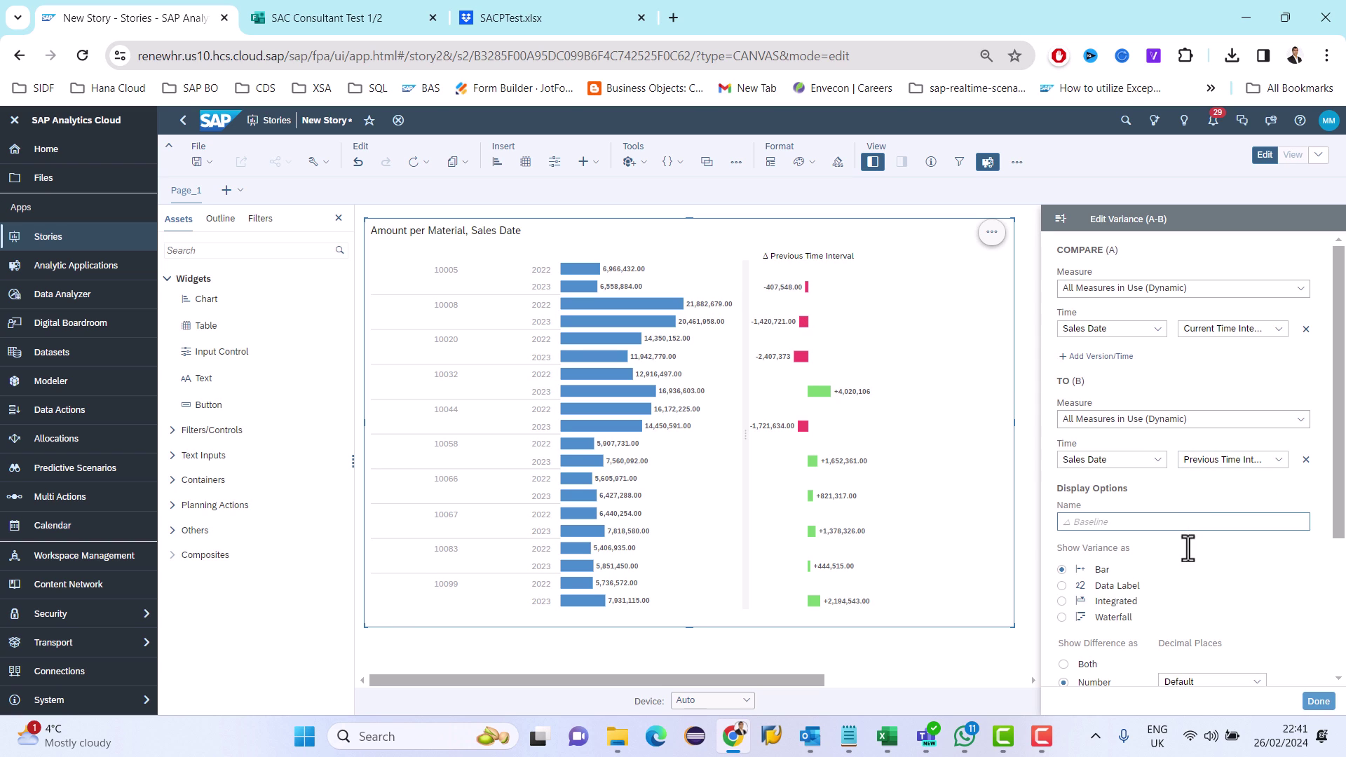
Try showing the variance difference as both number and percentage, and try the Data Label and Integrated variance displays.
left_click_drag(1341, 533, 1343, 601)
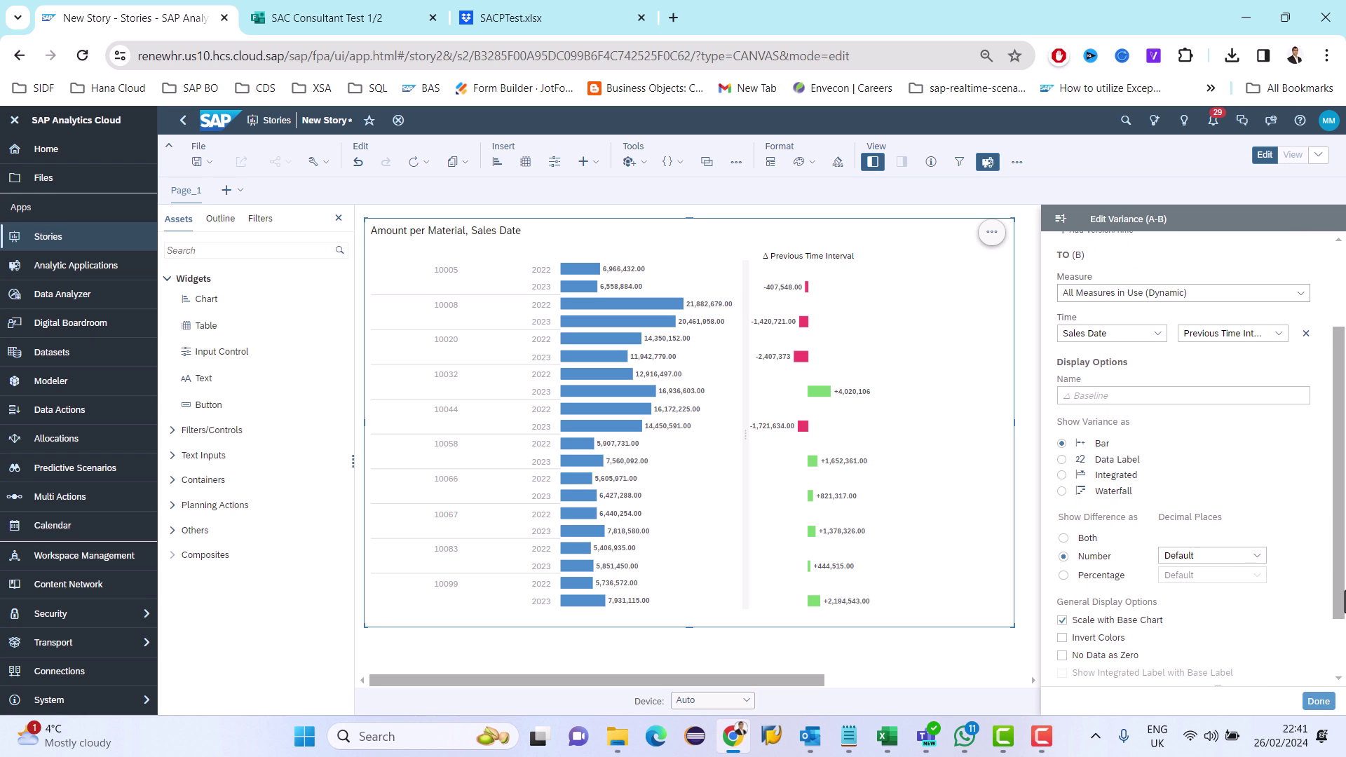
left_click(1063, 538)
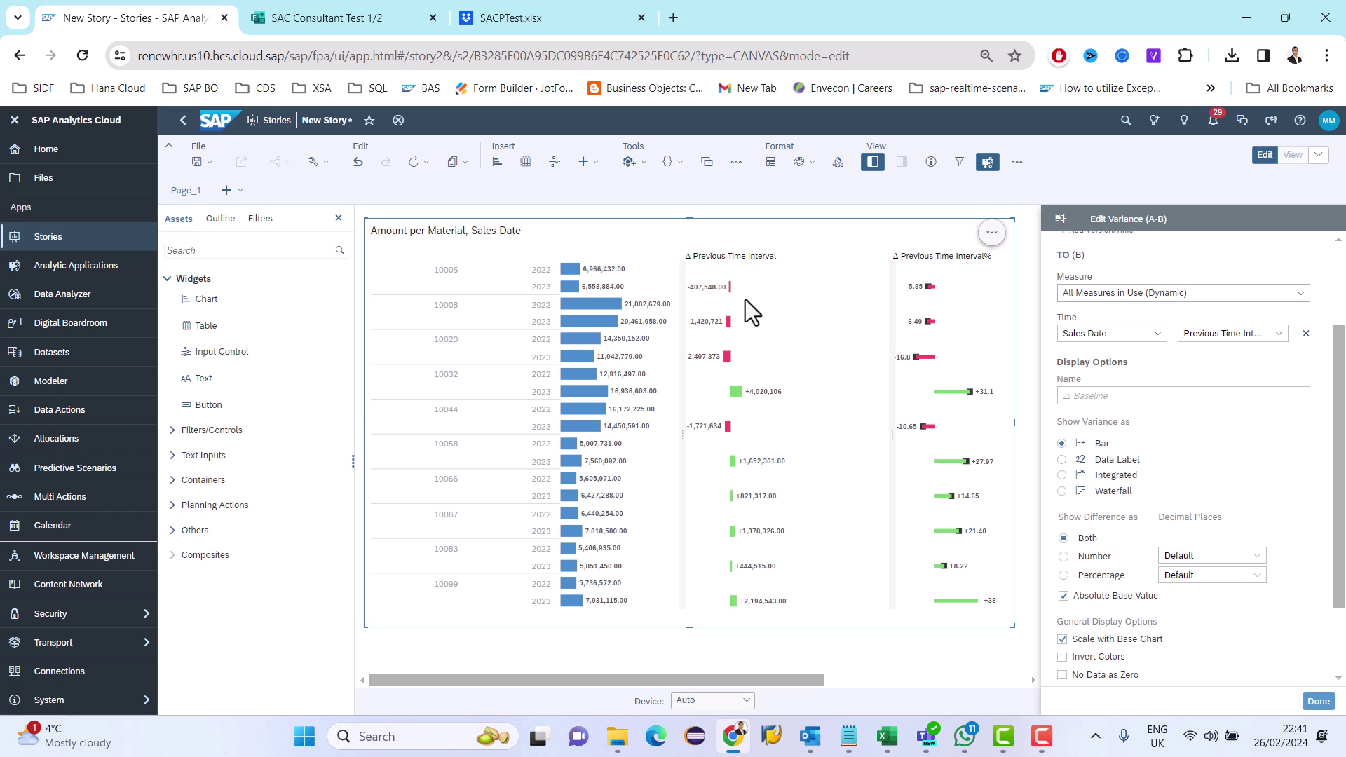
left_click(1062, 459)
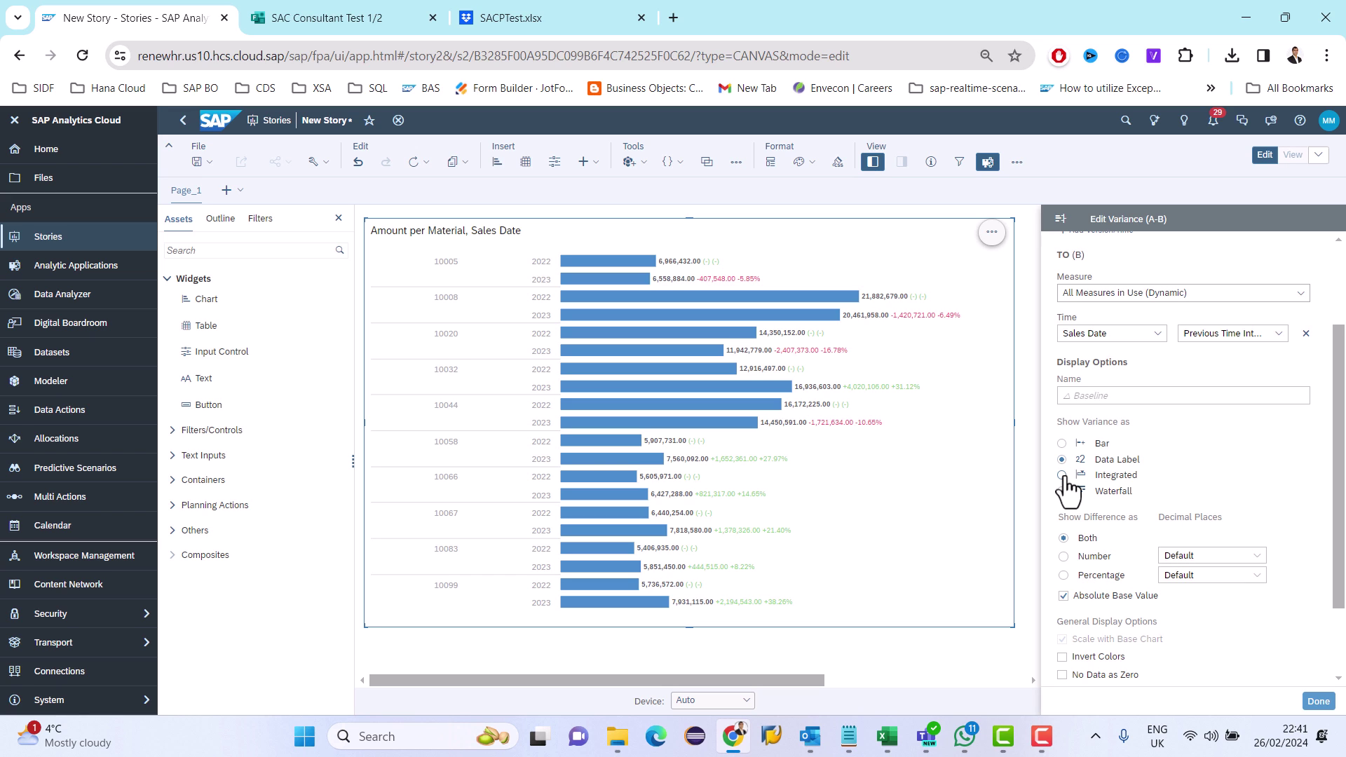
left_click(1062, 475)
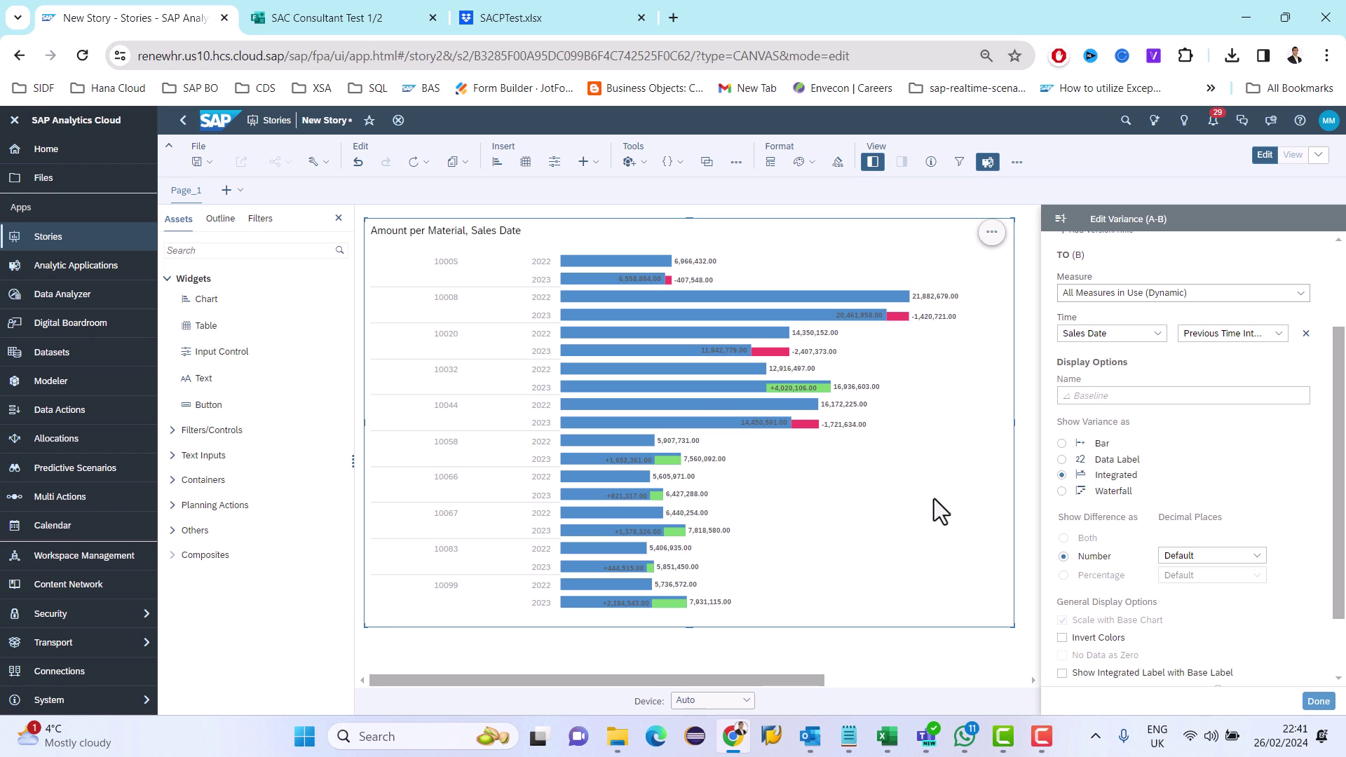
Show the variance as Waterfall, and finish the variance setup after rechecking question 5 in the test form.
left_click(1062, 491)
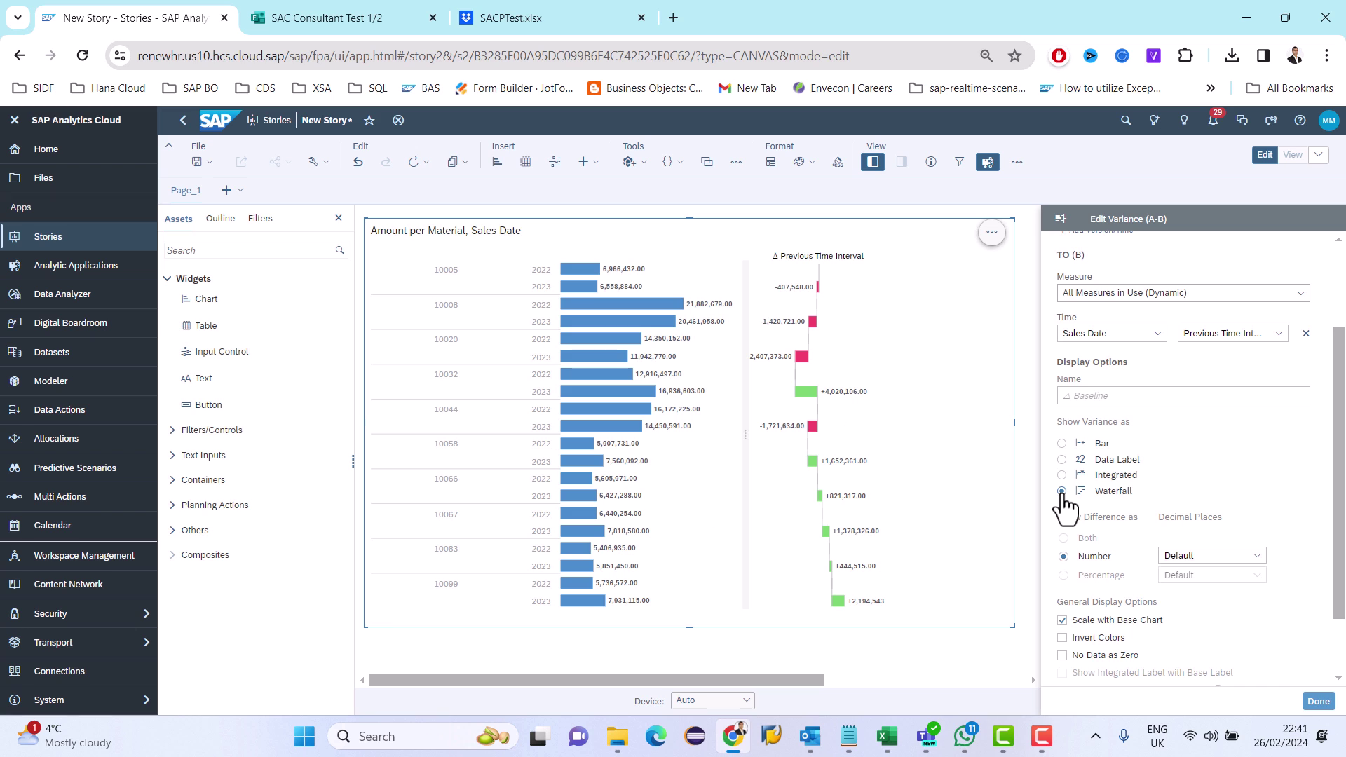
scroll(1154, 561, "down", 3)
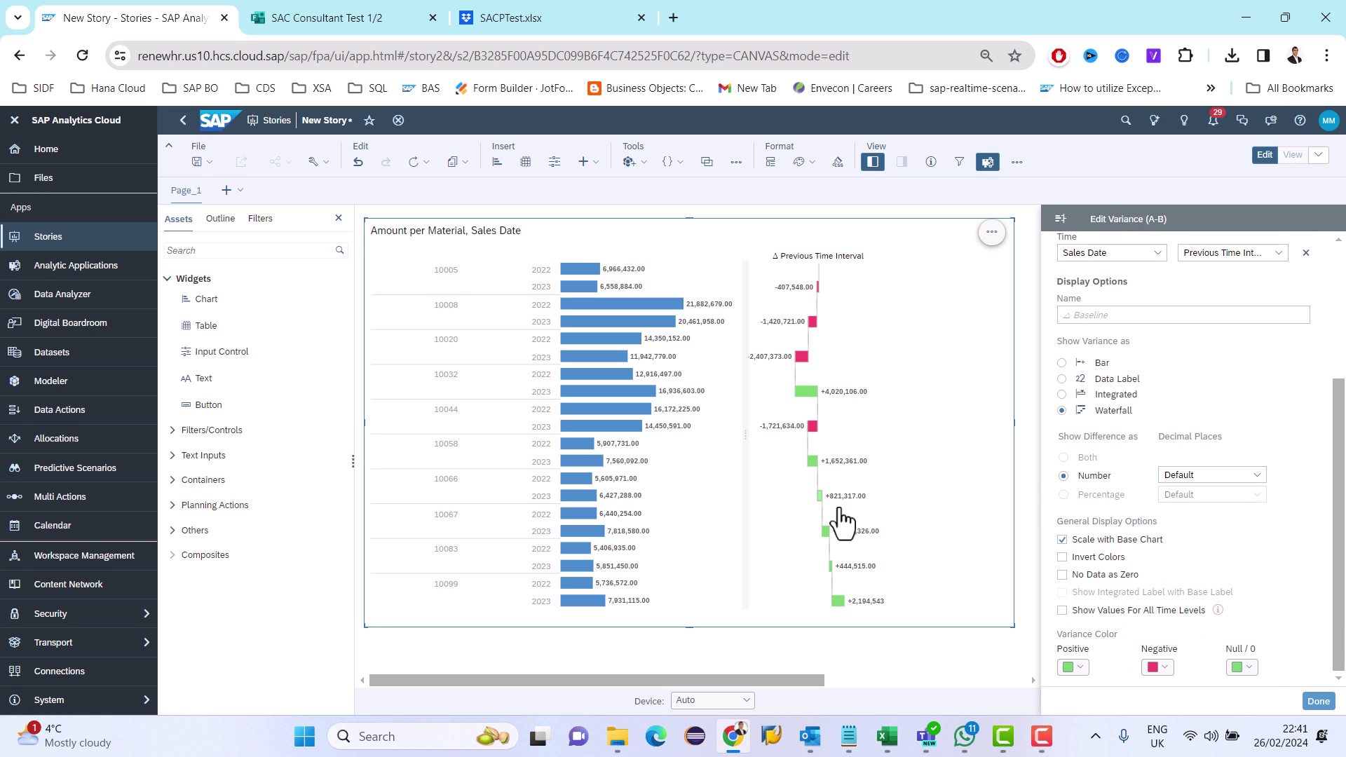
left_click(365, 20)
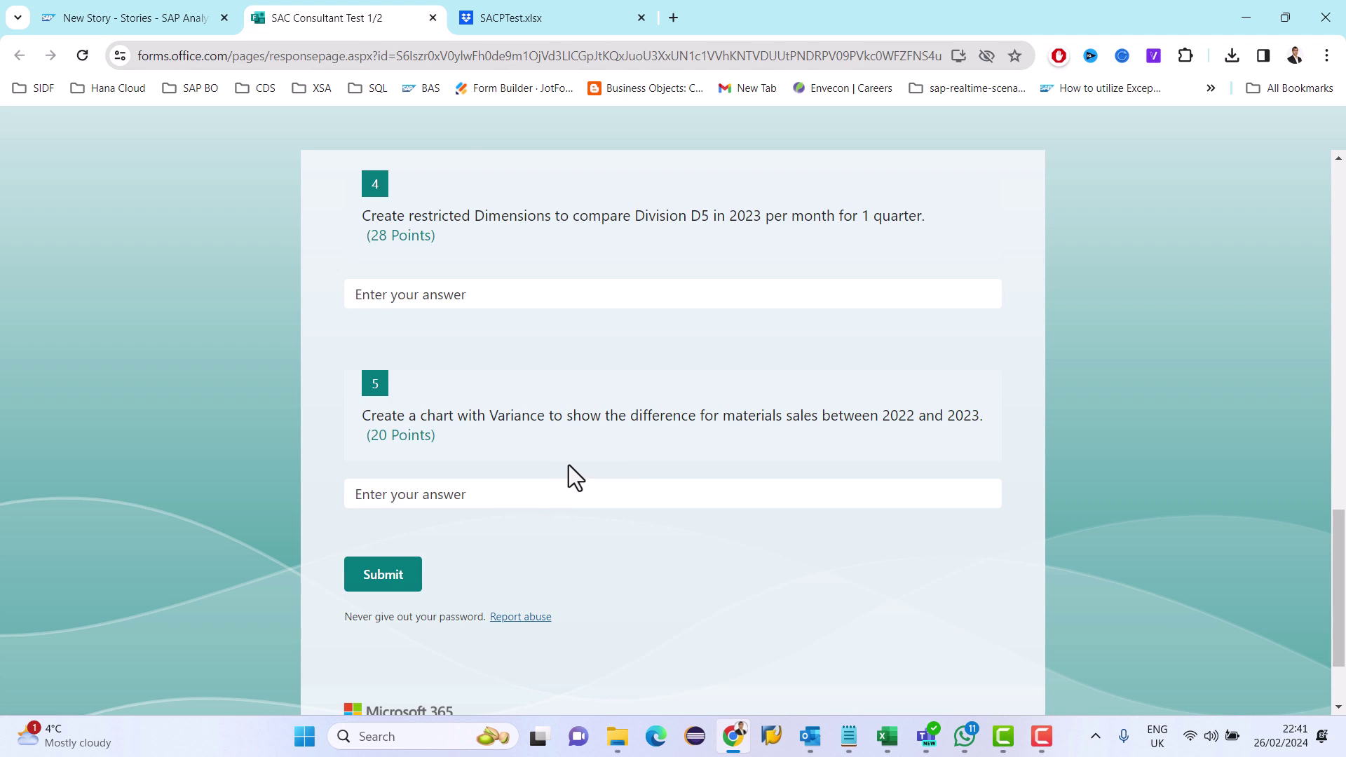
scroll(569, 464, "down", 2)
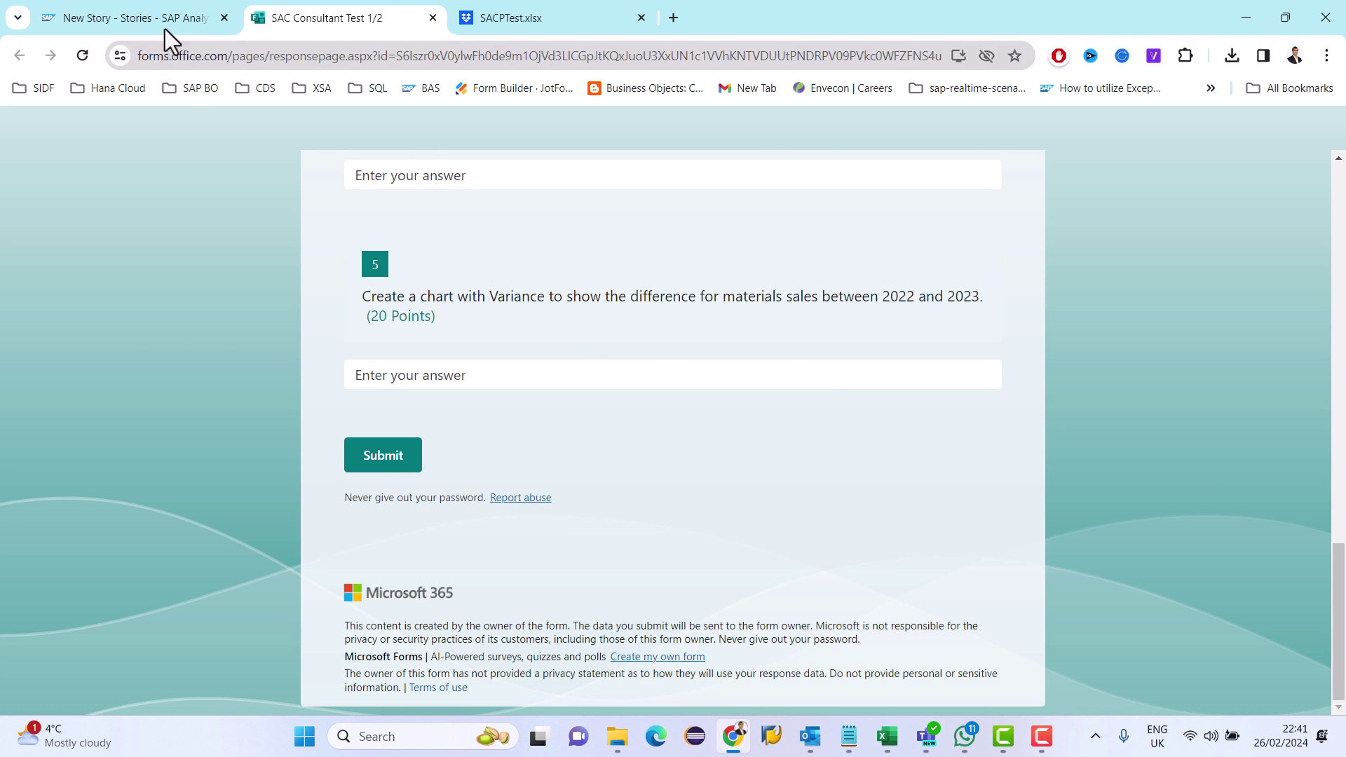
left_click(133, 19)
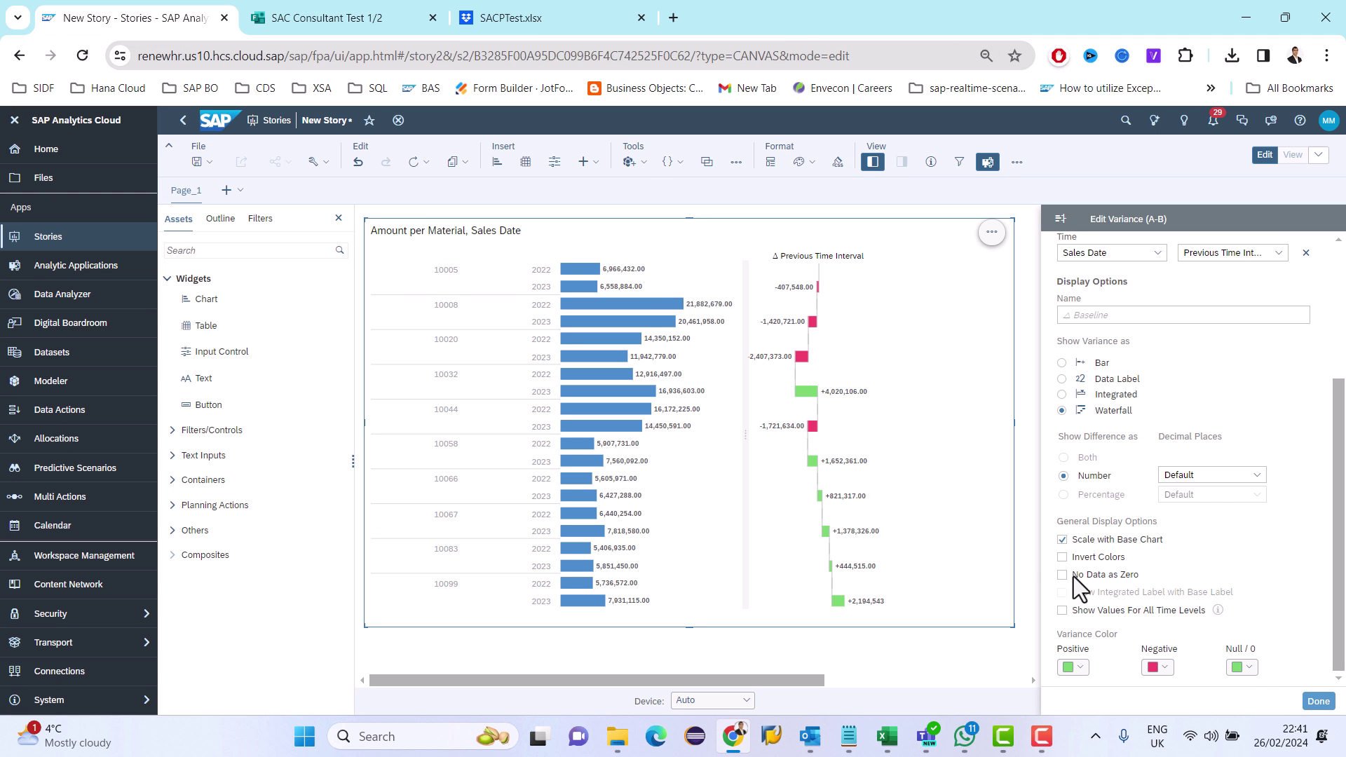
left_click(1315, 700)
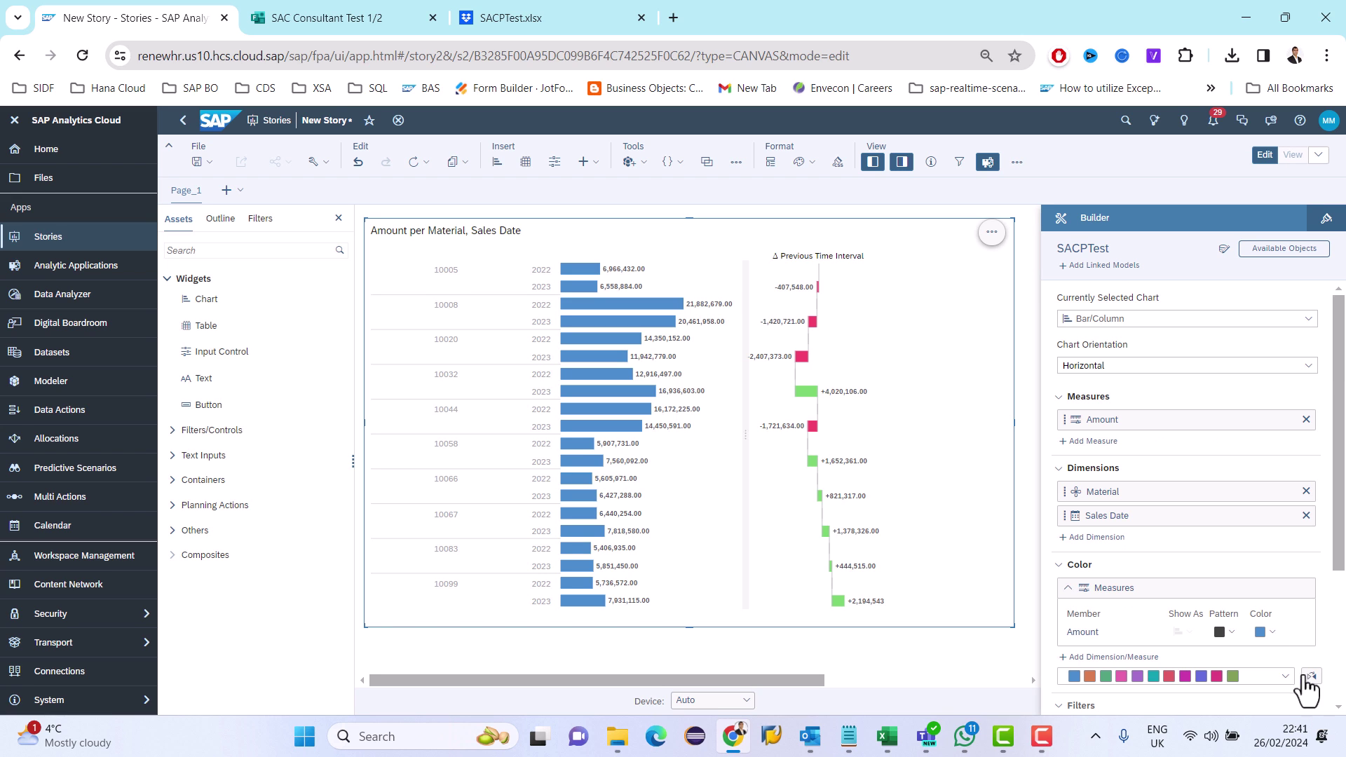